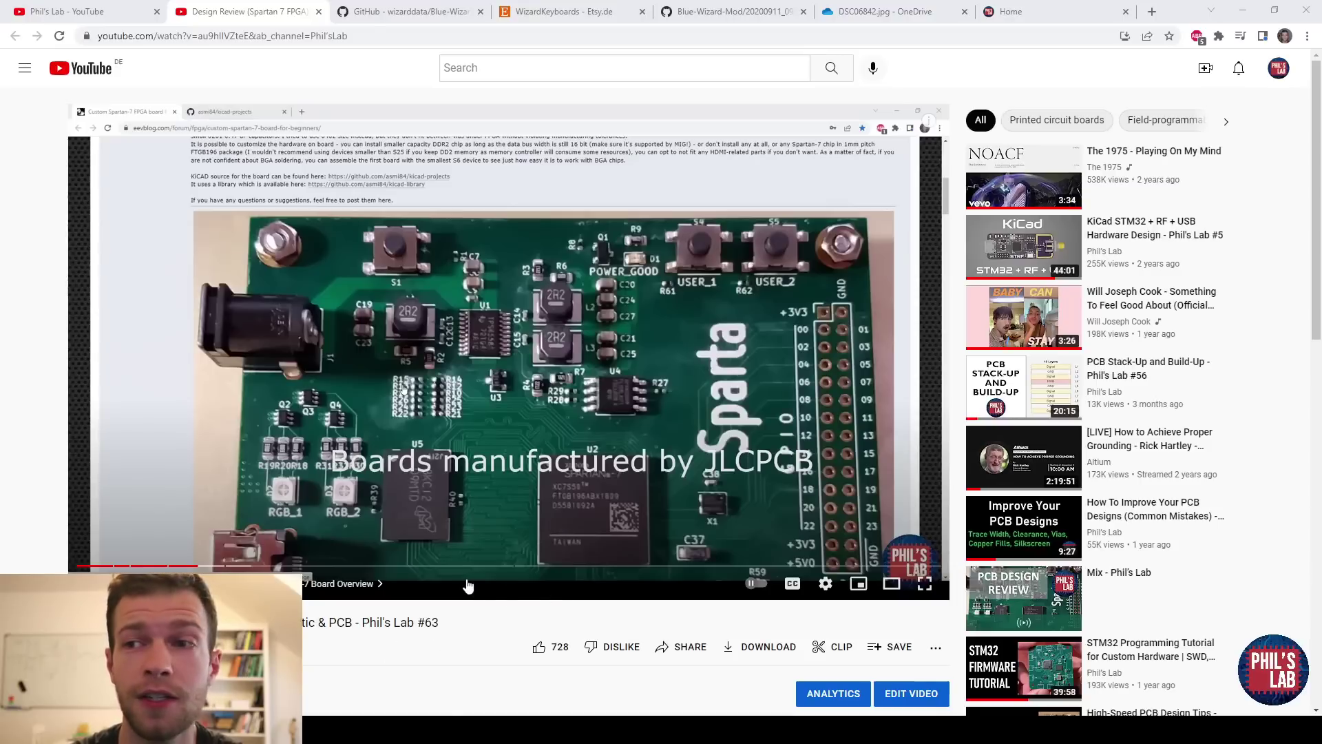
Go to the Phil's Lab home page and open its Contact page
left_click(1038, 12)
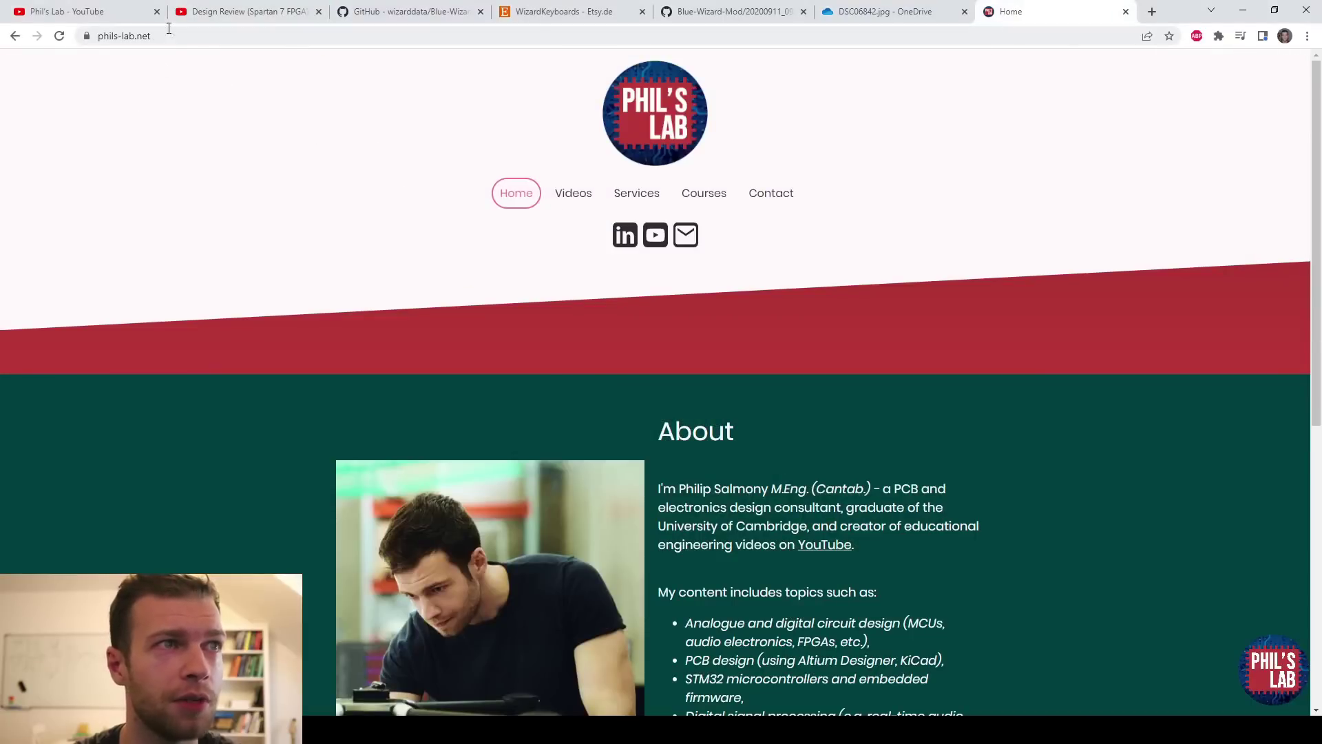
left_click(772, 192)
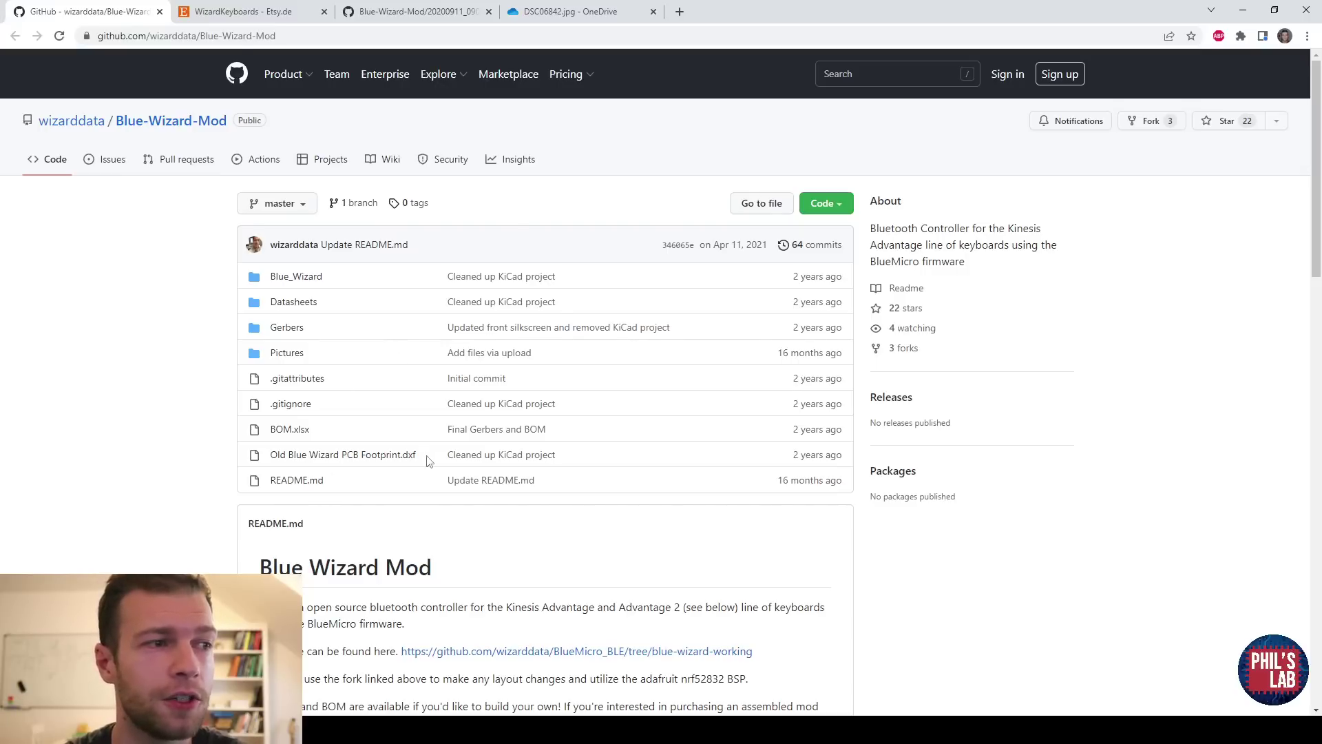
Read through the Blue Wizard Mod README, check the WizardKeyboards Etsy shop, then return to the board photo
scroll(416, 472, "down", 3)
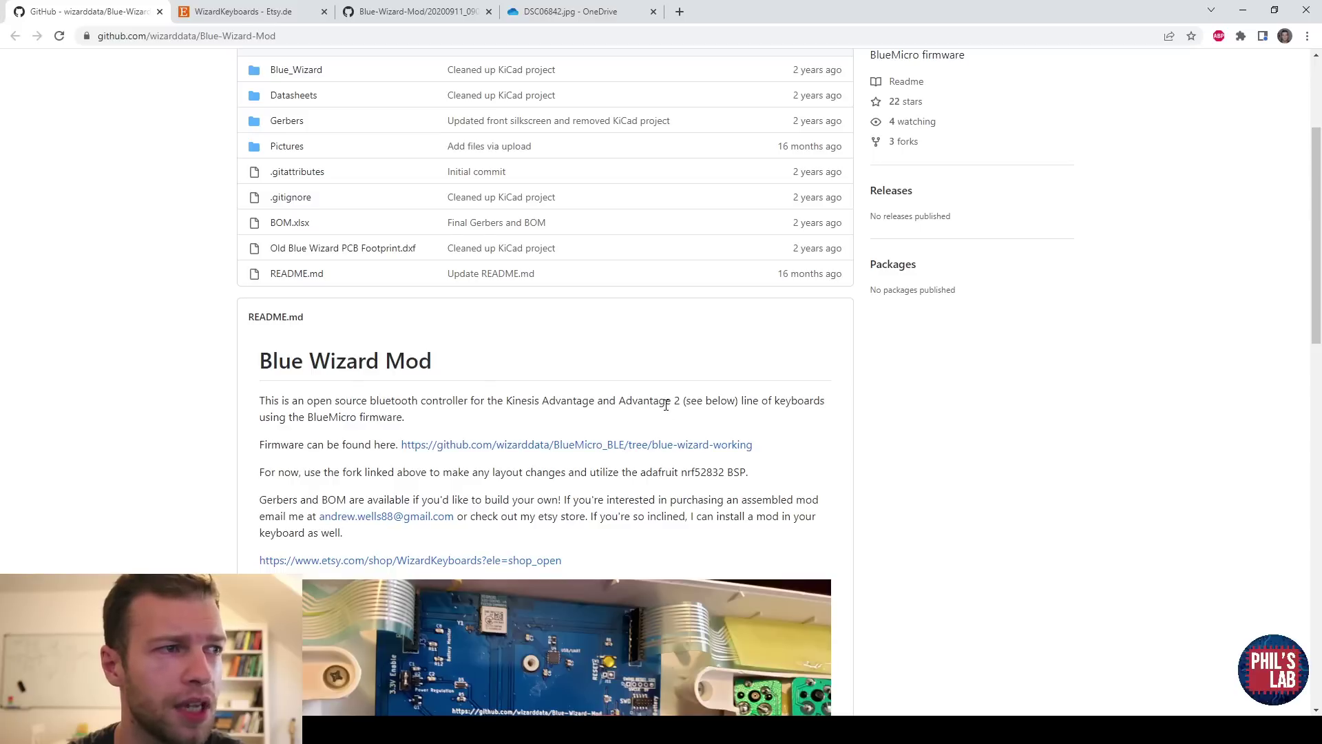
scroll(653, 427, "down", 10)
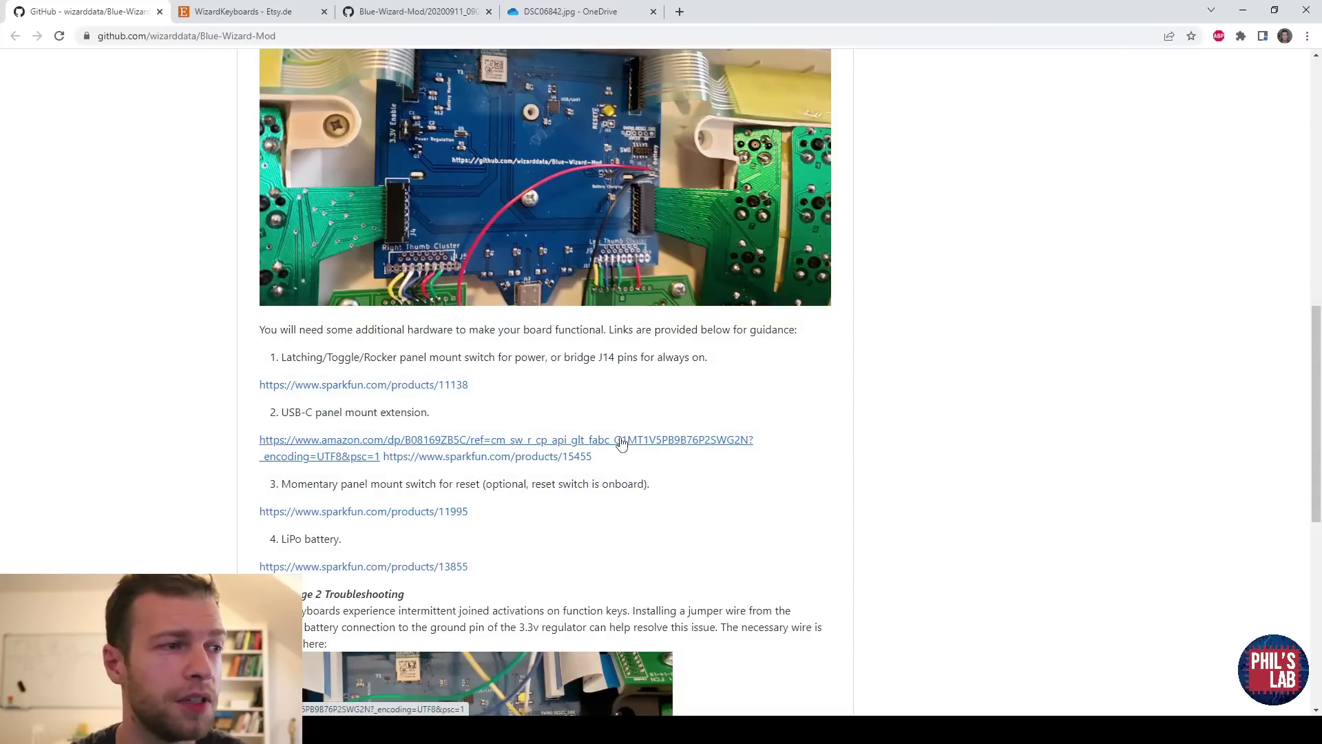
scroll(591, 472, "down", 2)
scroll(591, 472, "down", 5)
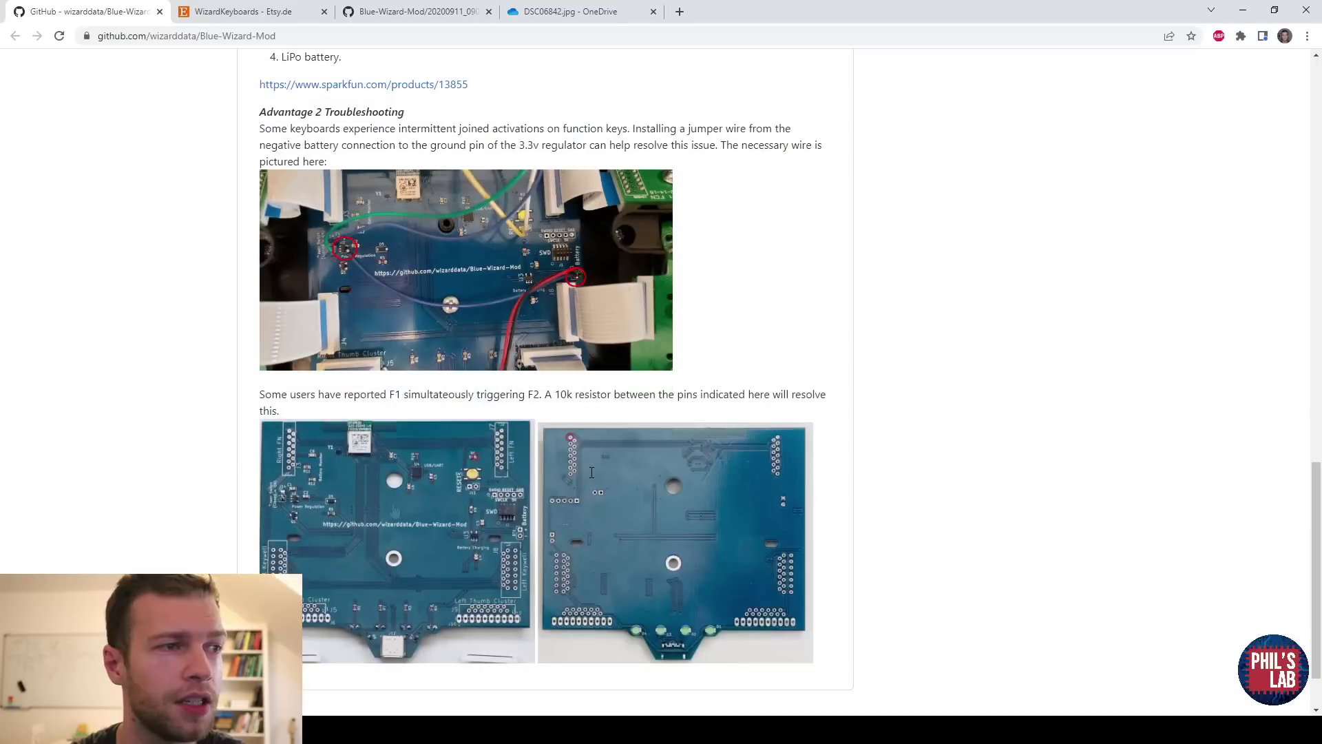
scroll(623, 329, "up", 1)
scroll(623, 329, "up", 3)
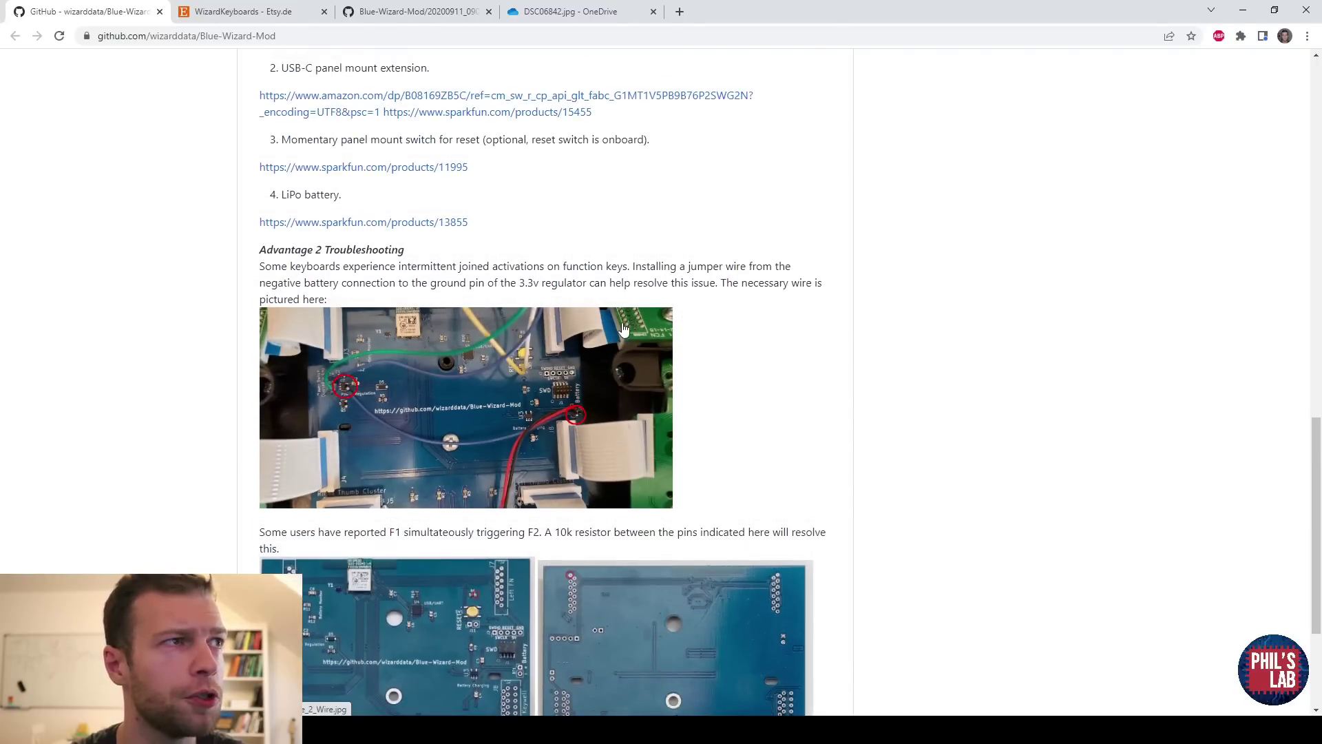
scroll(446, 255, "up", 5)
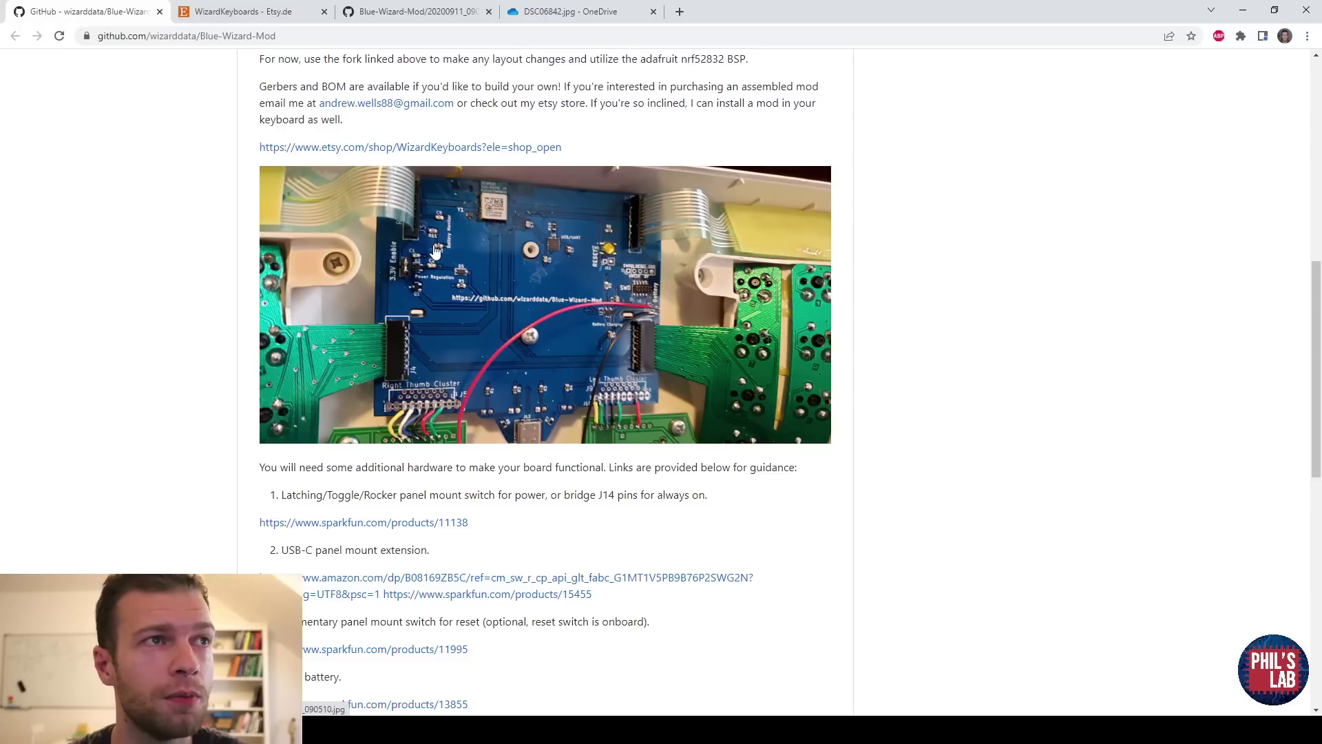
left_click(241, 11)
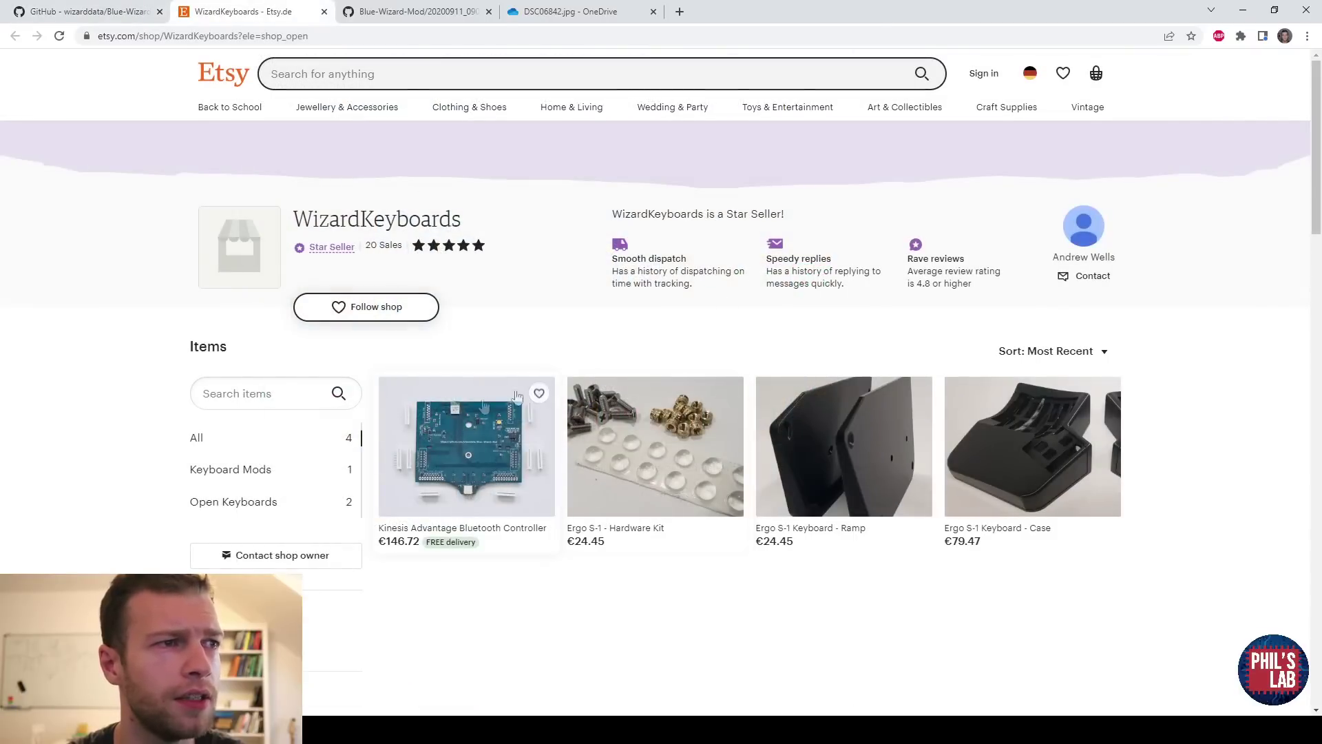
left_click(388, 7)
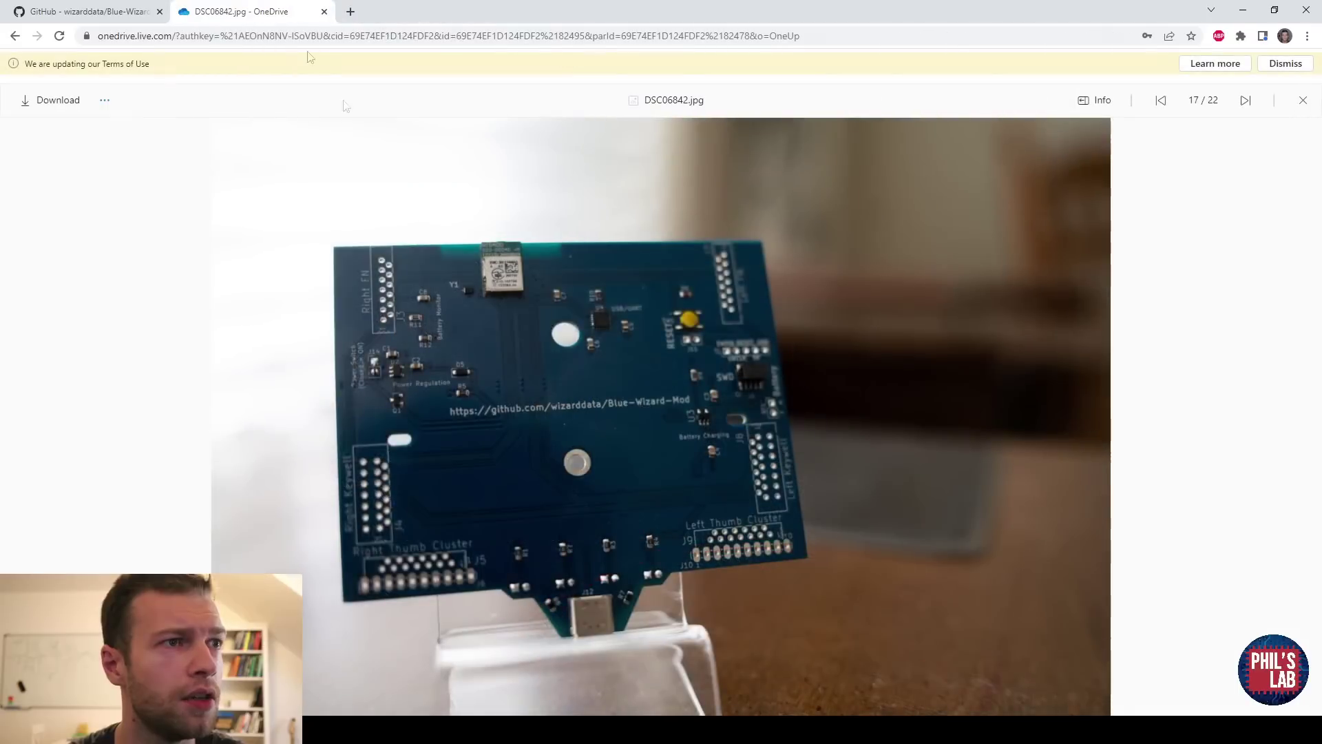
Page back through the board photos to photo 2 of 22, showing the bare board with connectors
left_click(1165, 101)
left_click(1164, 101)
left_click(1164, 101)
left_click(1164, 101)
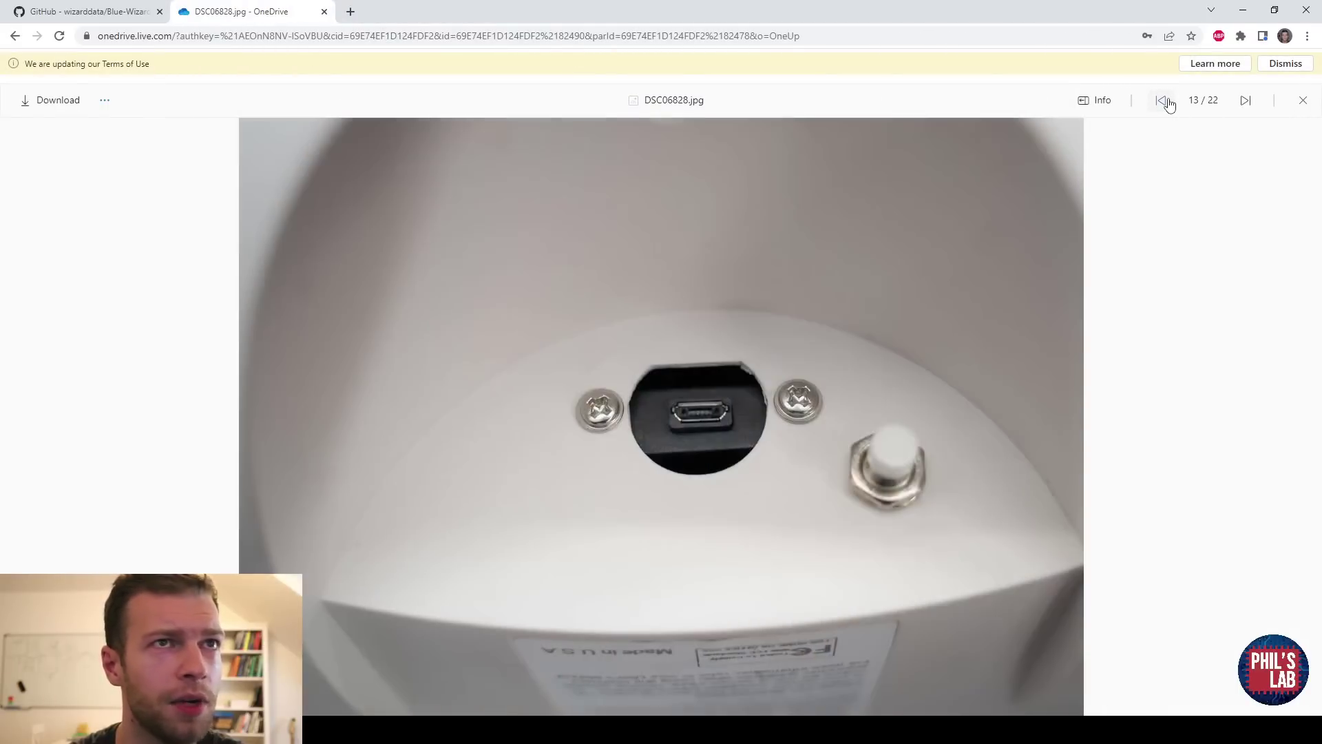
left_click(1164, 101)
left_click(1164, 101)
left_click(1164, 101)
left_click(1164, 101)
left_click(1164, 101)
left_click(1164, 102)
left_click(1164, 101)
left_click(1164, 101)
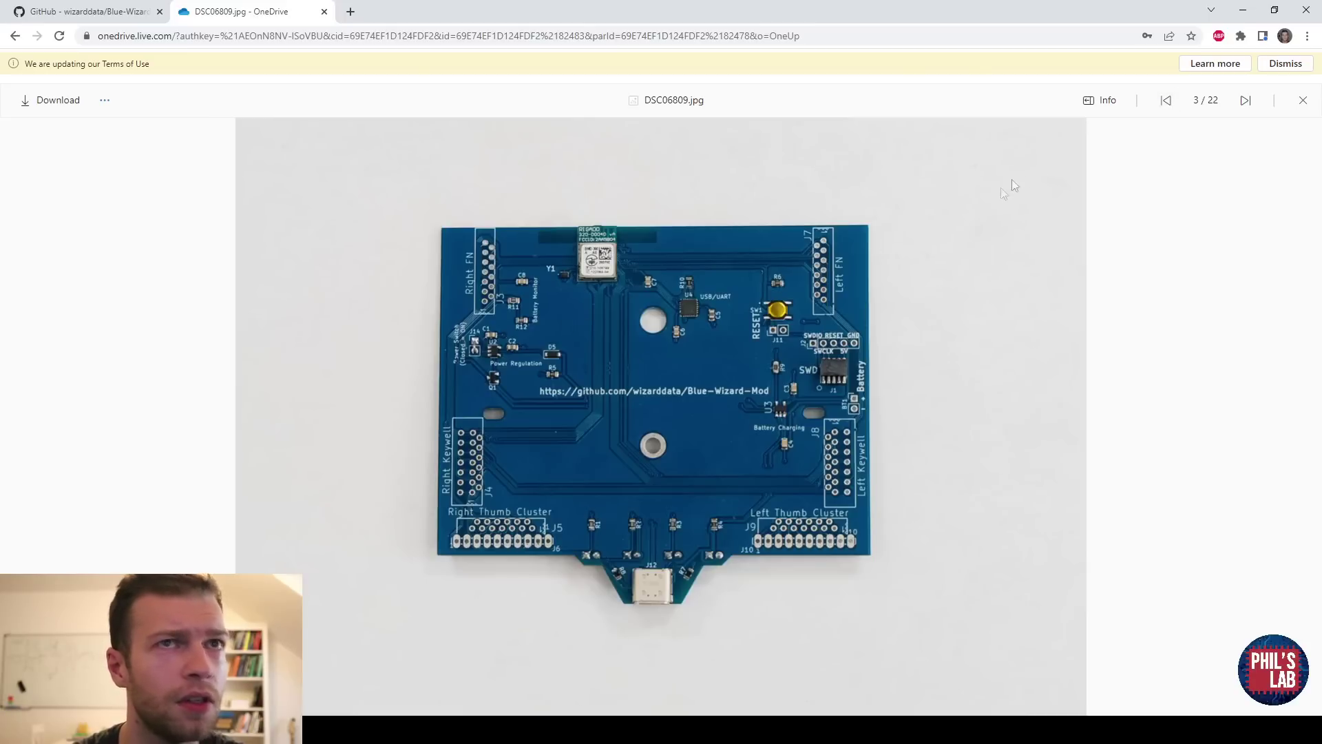
left_click(1165, 101)
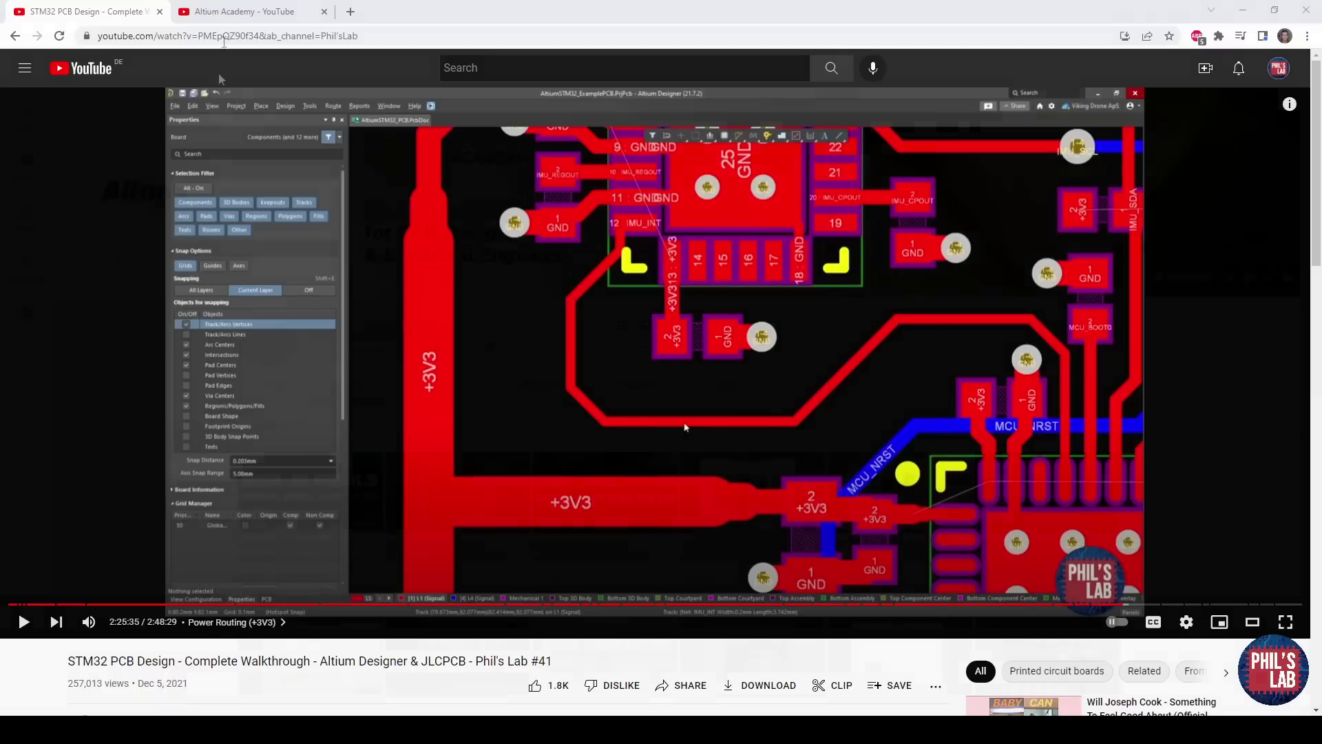
Move from the STM32 video to the Altium Academy tab, heading back to the OneDrive photo
key("ctrl+Tab")
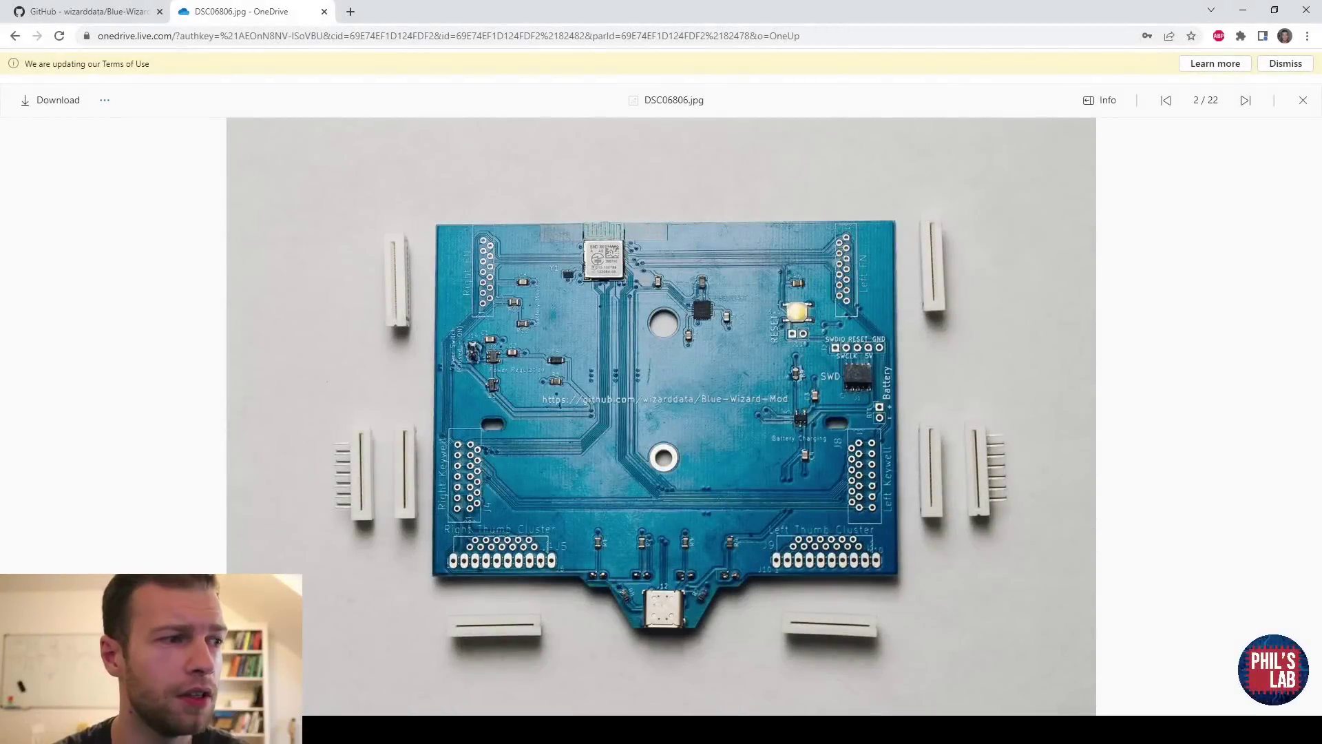
Show the Blue_Wizard sheet in the Schematic Editor and close the yellow older-version info bar
mouse_move(344, 730)
left_click(334, 665)
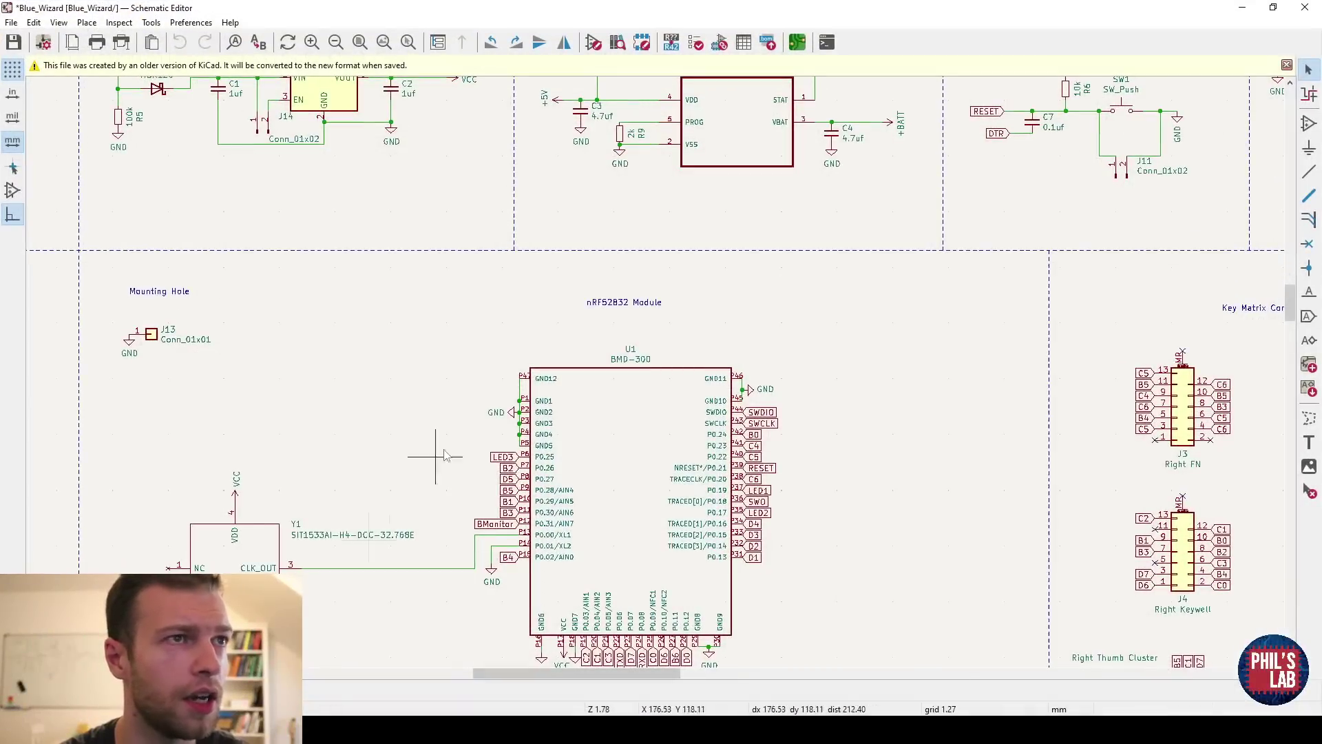
scroll(655, 378, "down", 4)
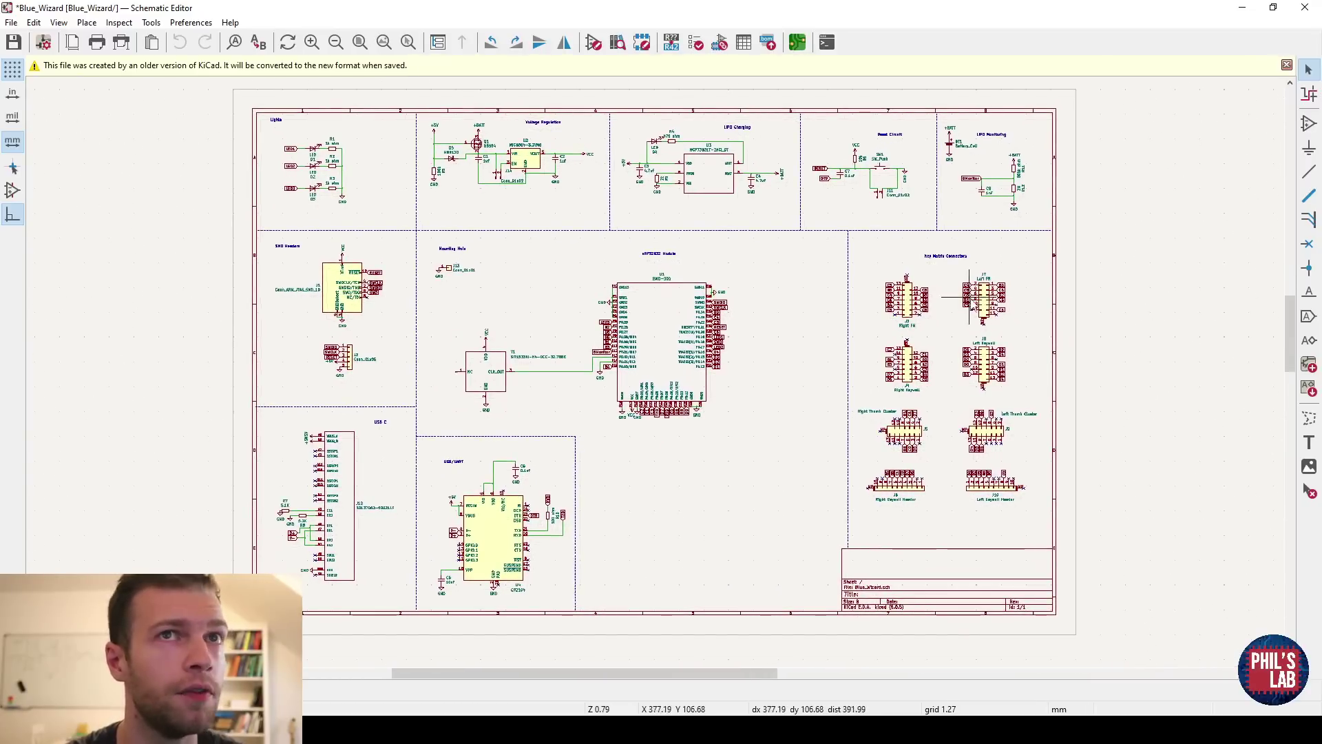
left_click(1287, 65)
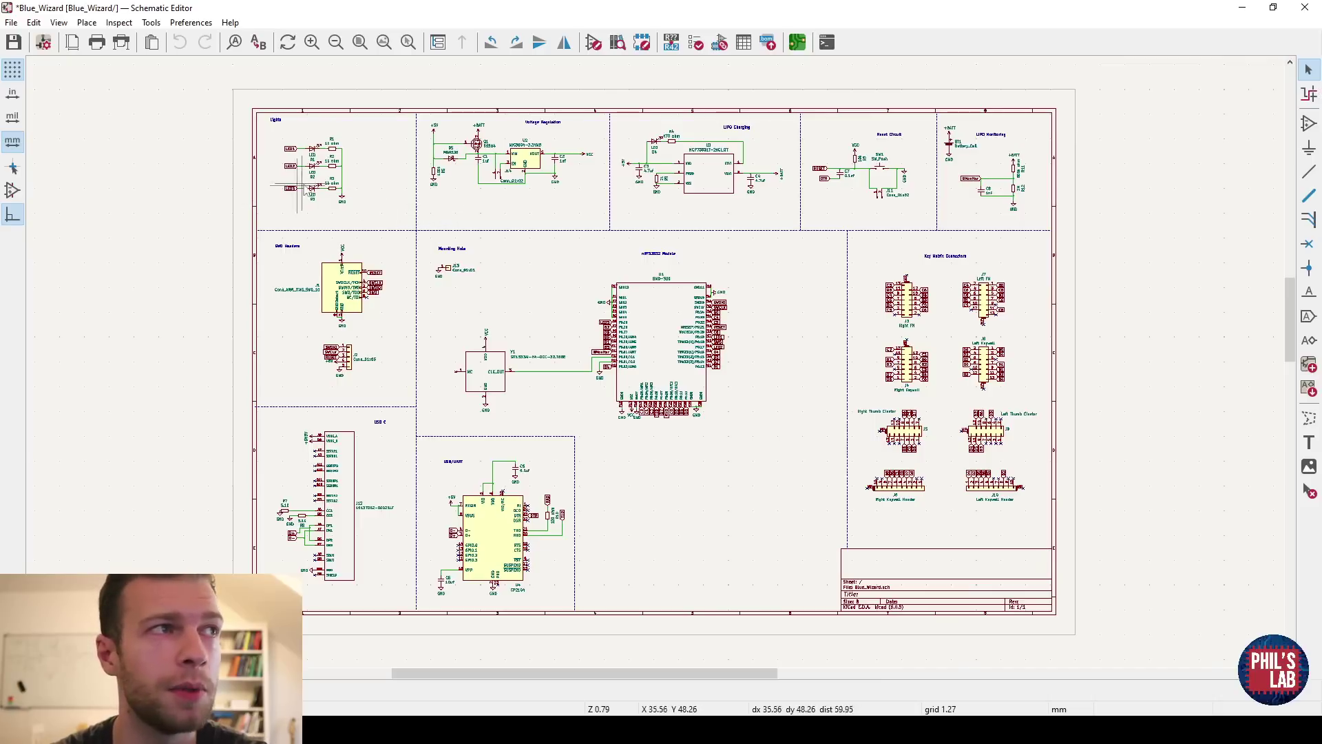
scroll(313, 168, "up", 5)
middle_click_drag(672, 367, 641, 369)
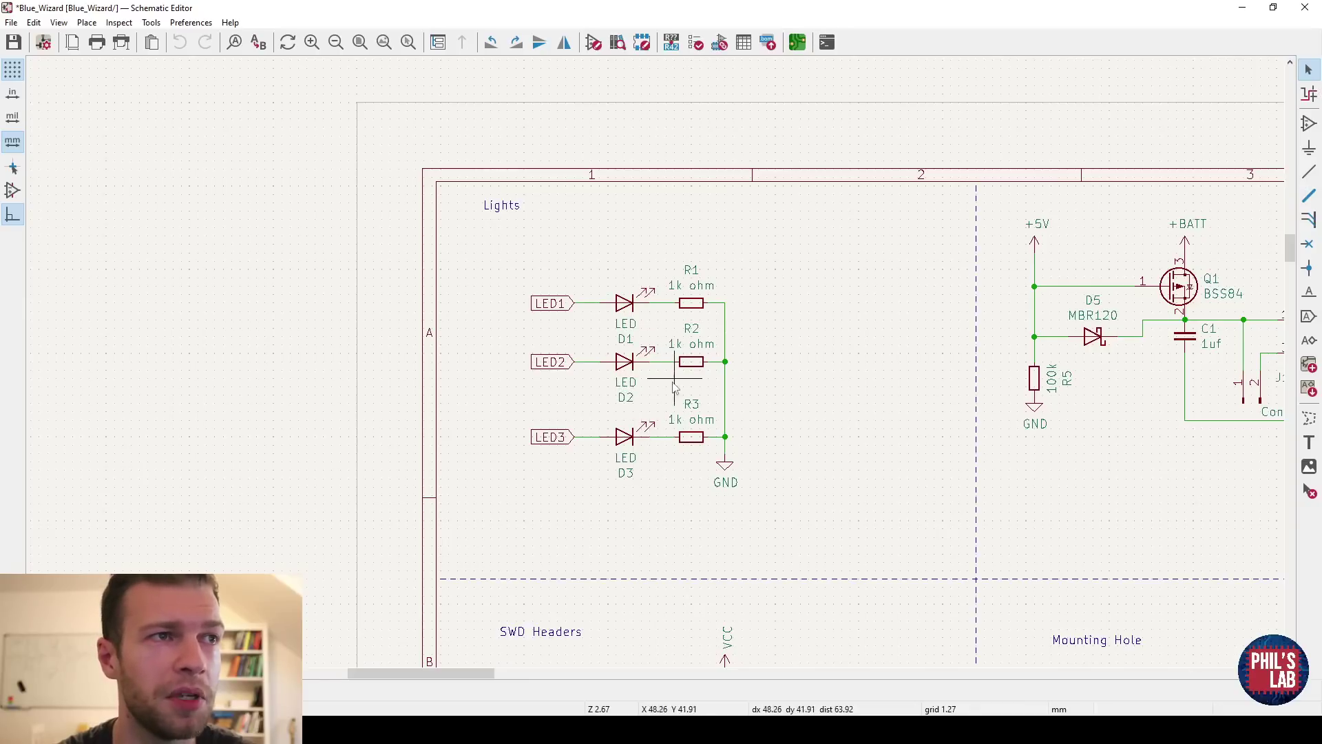
middle_click_drag(664, 380, 593, 388)
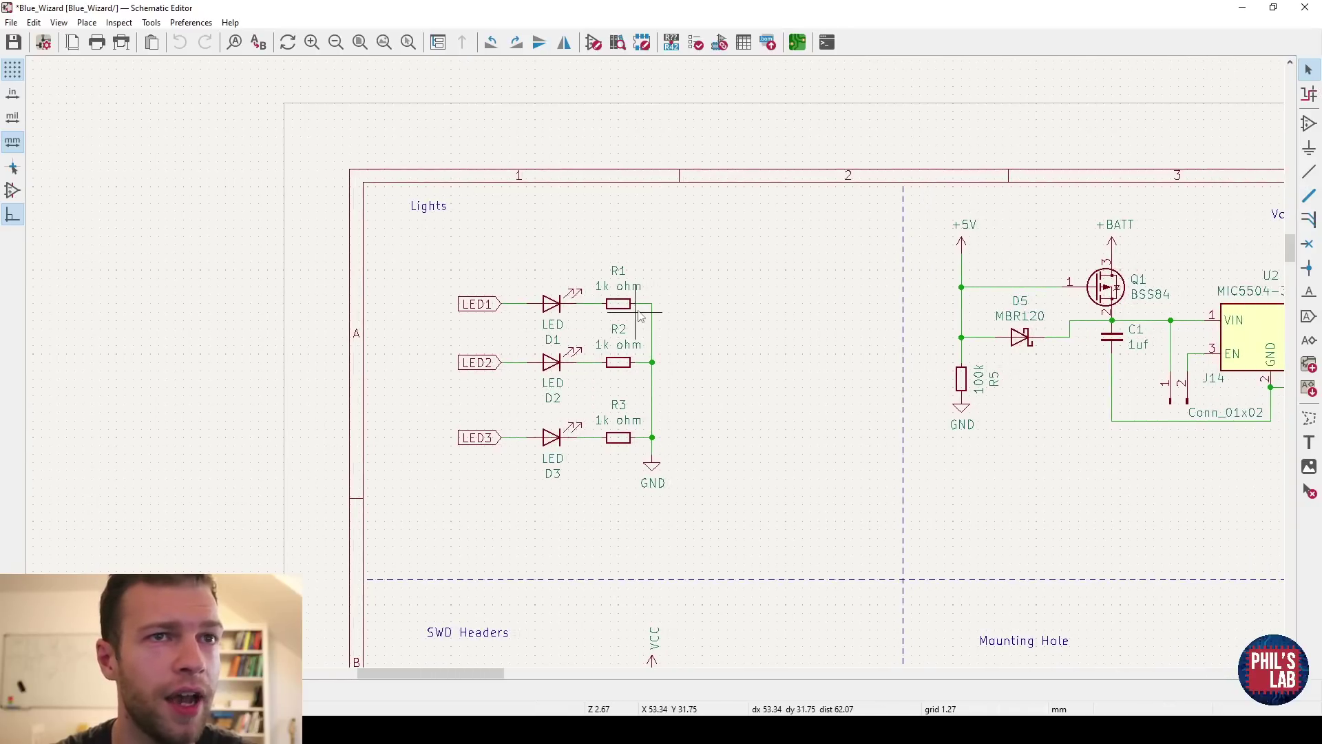
scroll(655, 367, "up", 2)
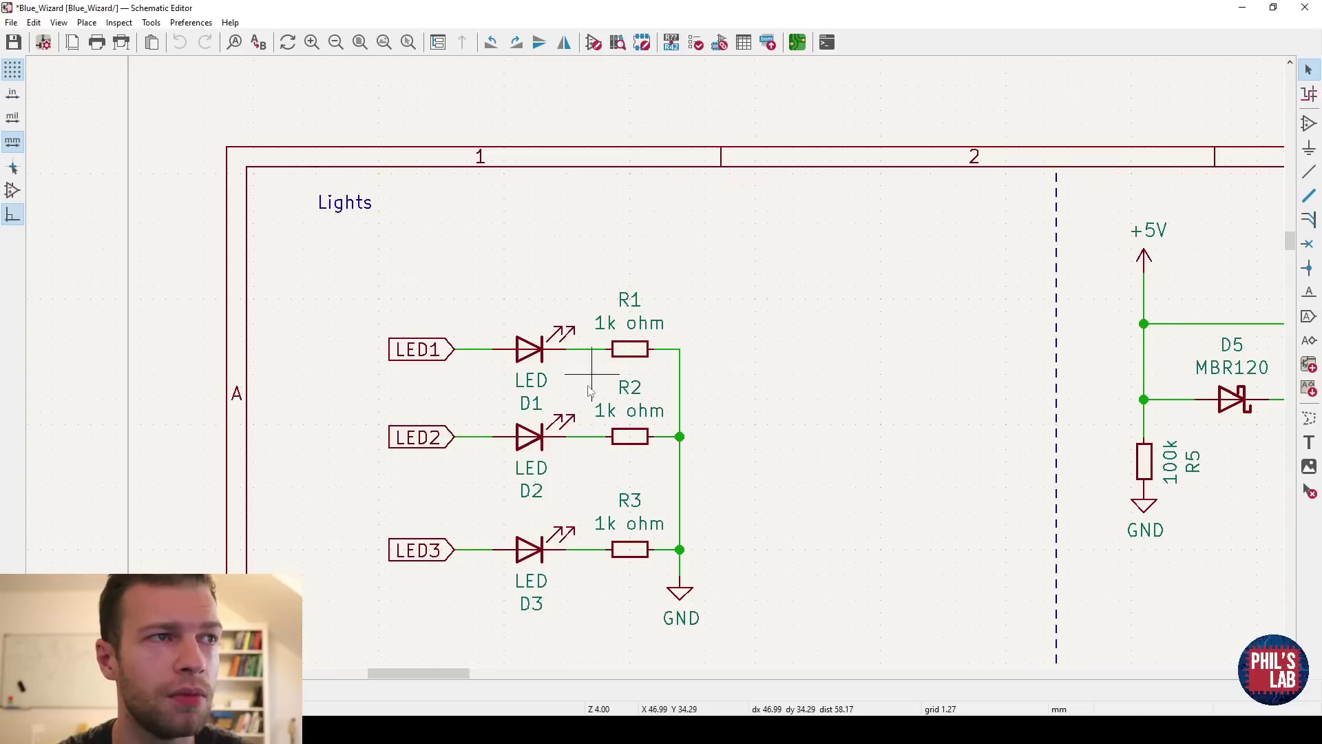
double_click(618, 323)
left_click(377, 206)
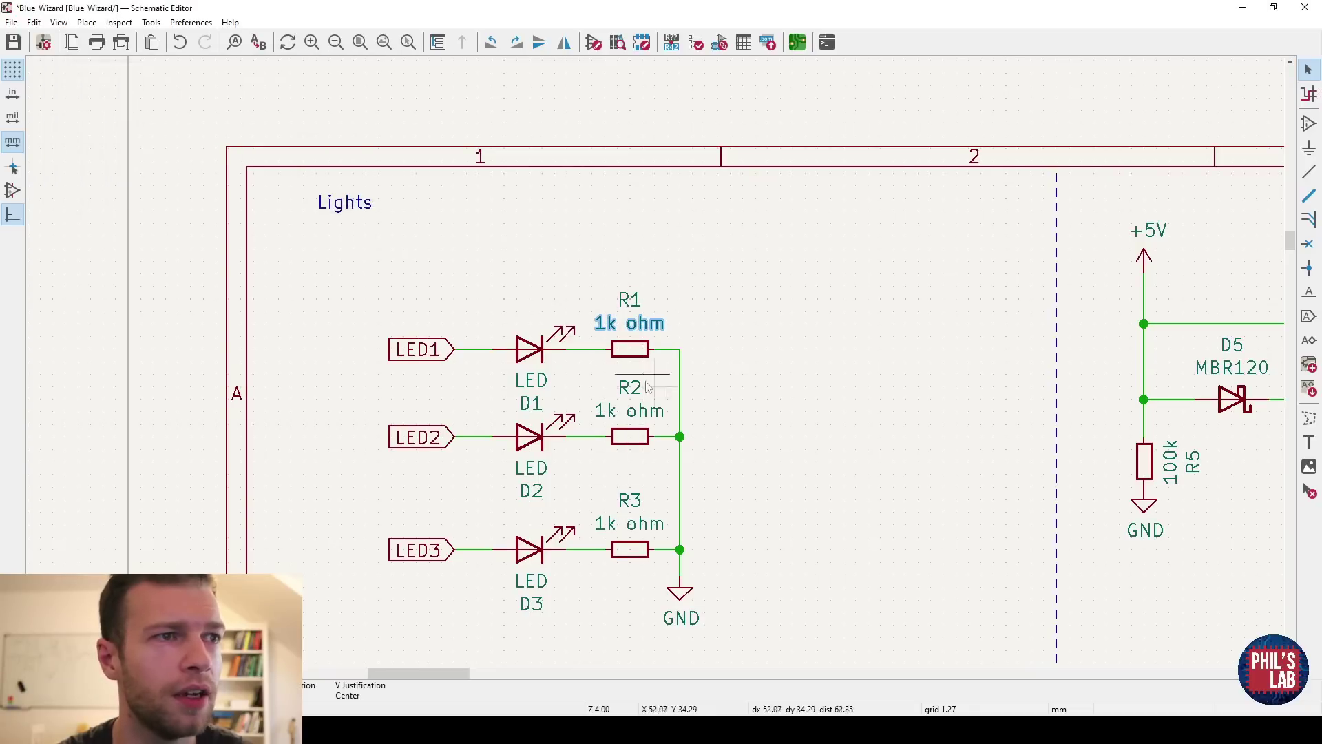
scroll(697, 369, "right", 5)
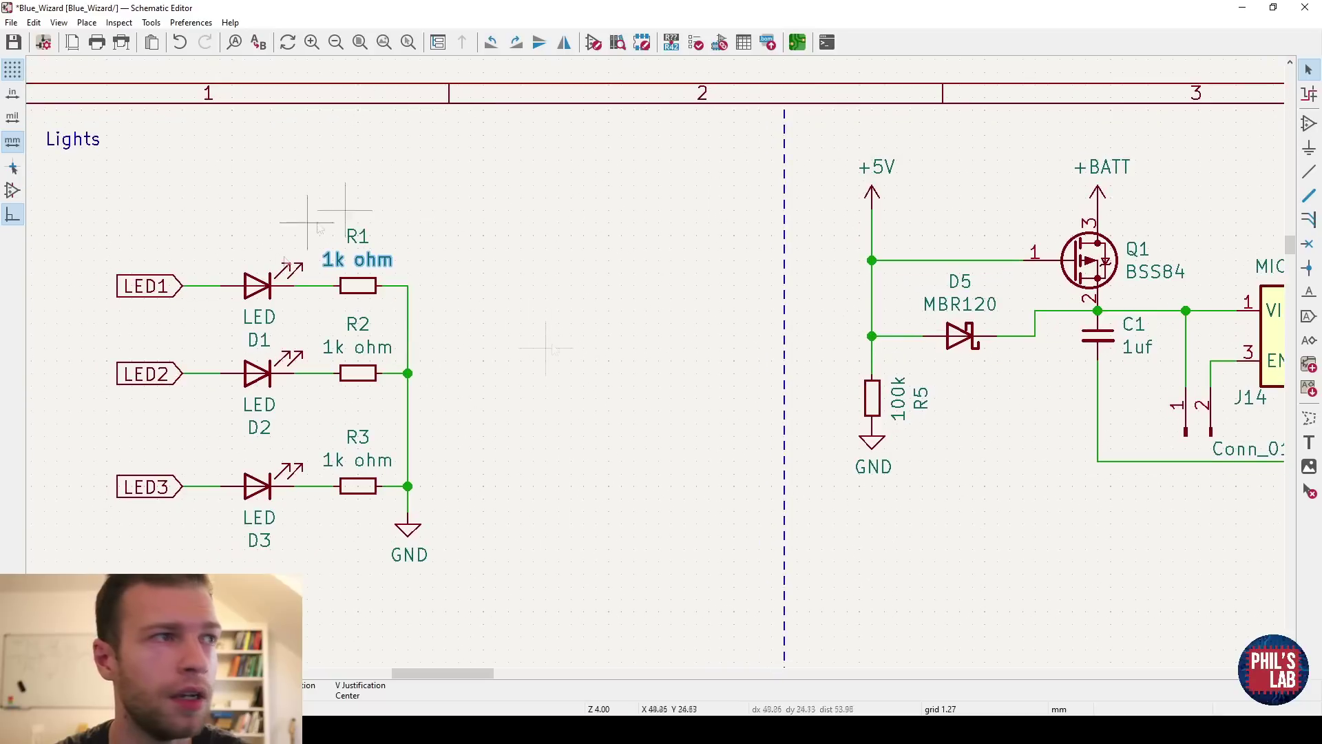
middle_click_drag(345, 505, 407, 479)
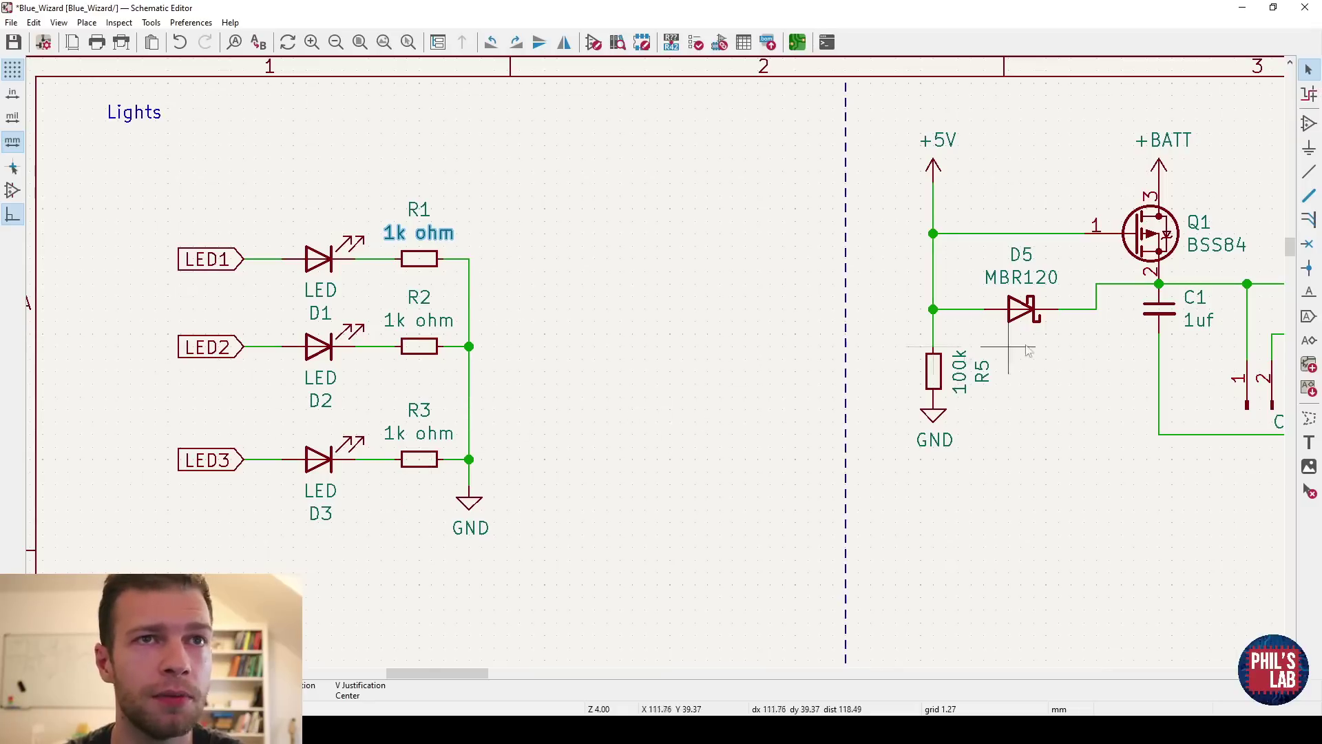
scroll(1026, 349, "down", 2)
Try moving capacitor C1 off the wire junction, then undo to put it back
scroll(654, 363, "up", 2)
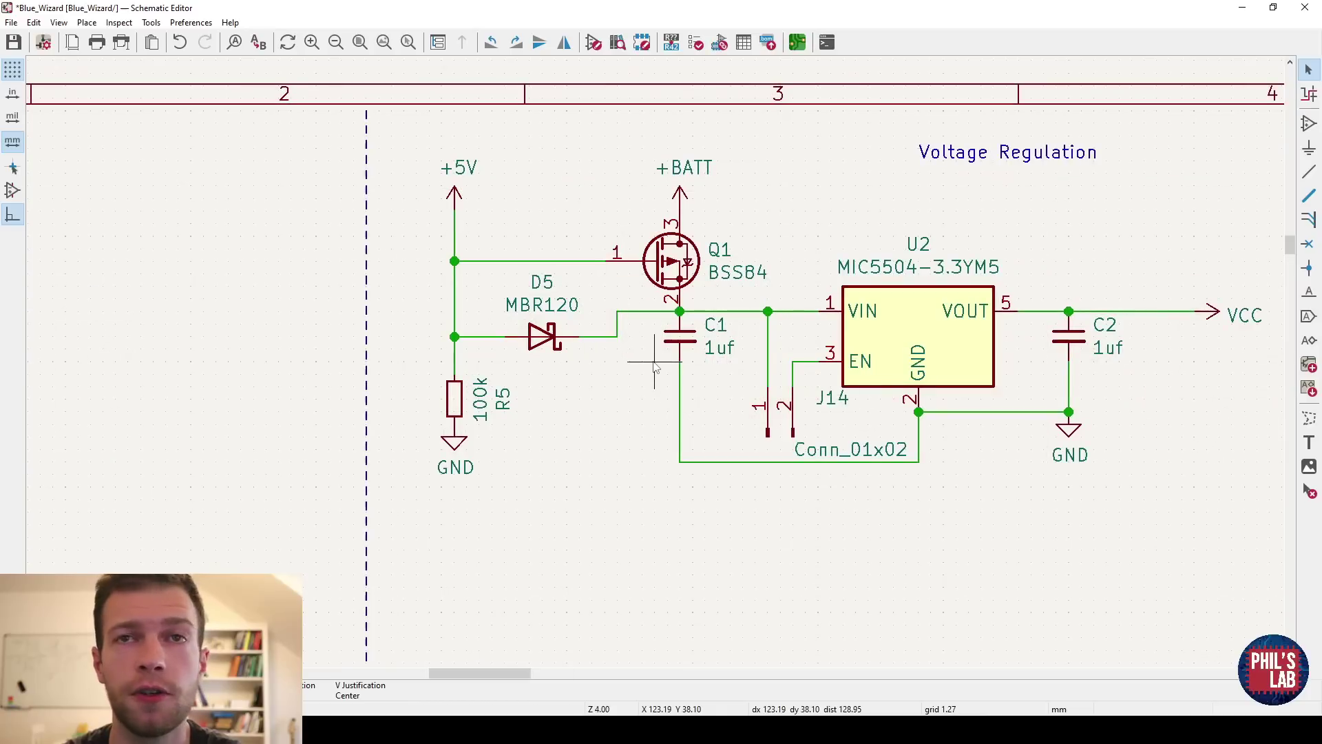
middle_click_drag(720, 361, 672, 365)
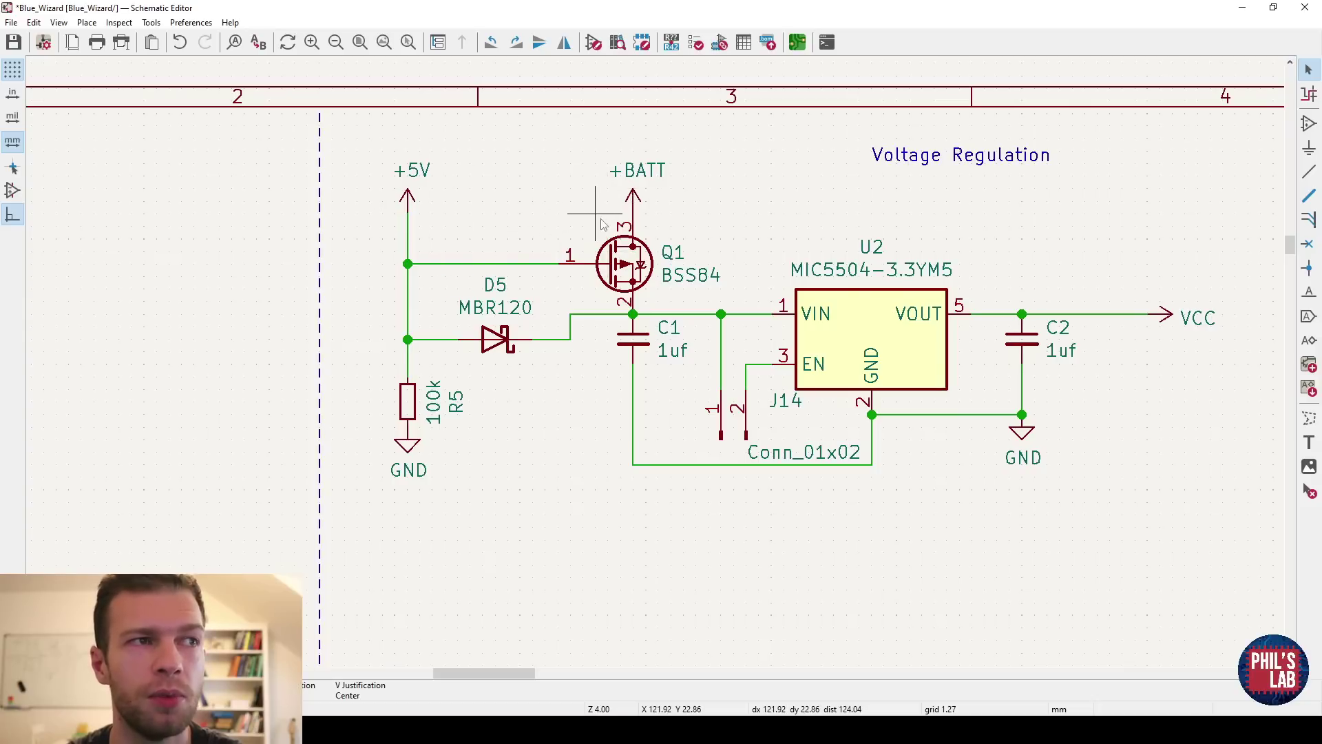
scroll(634, 303, "up", 4)
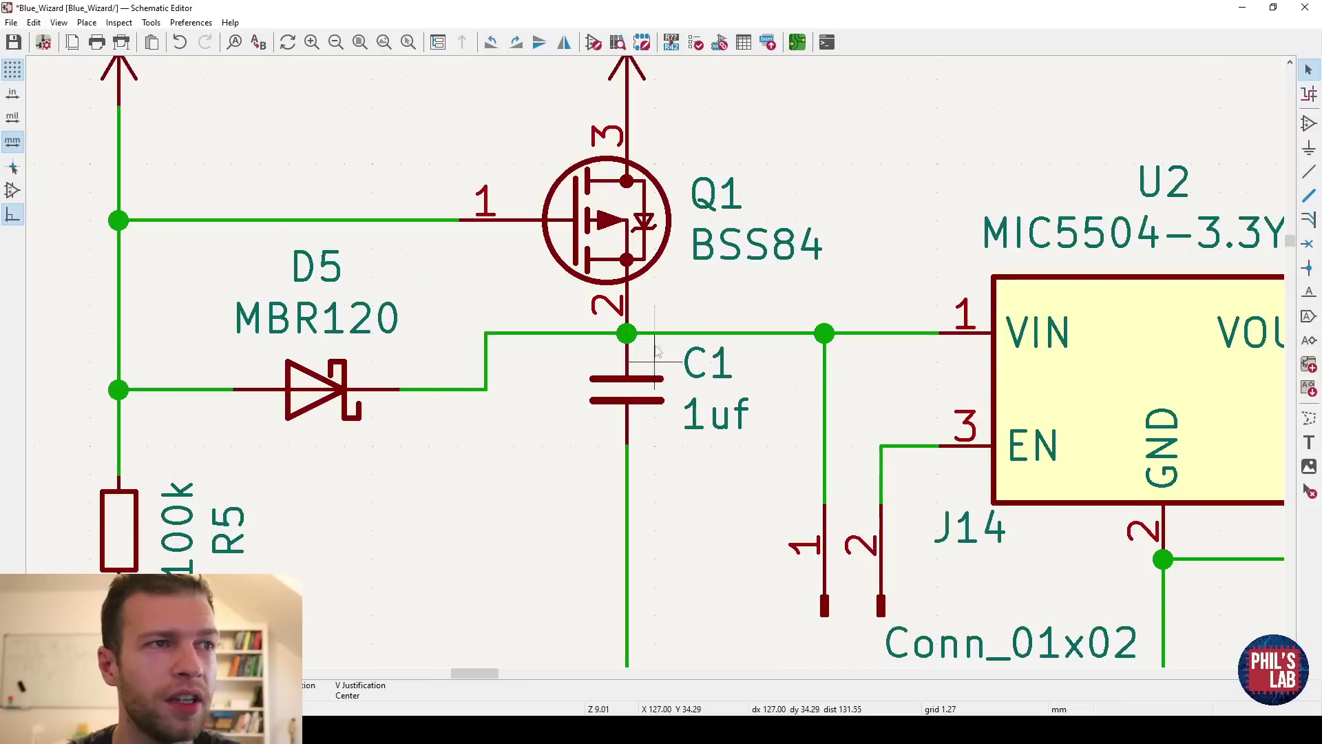
scroll(628, 353, "up", 2)
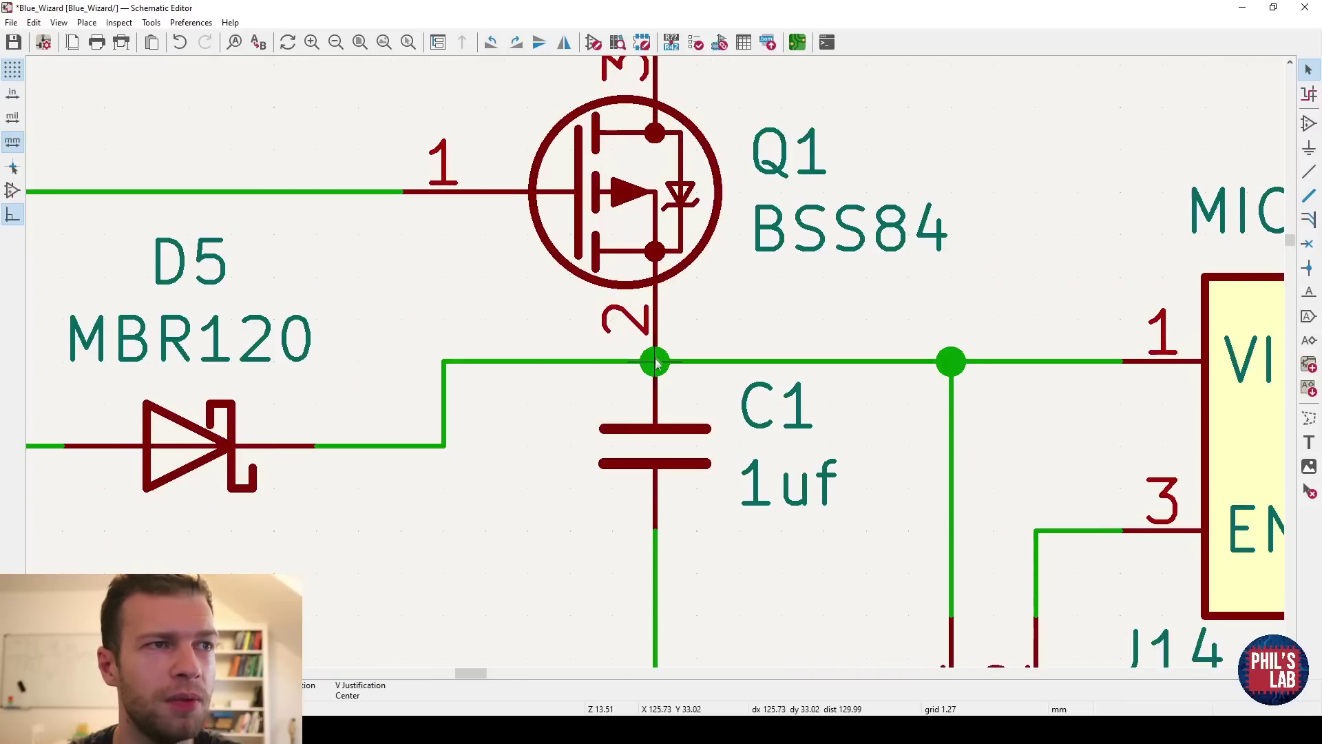
left_click_drag(655, 414, 614, 400)
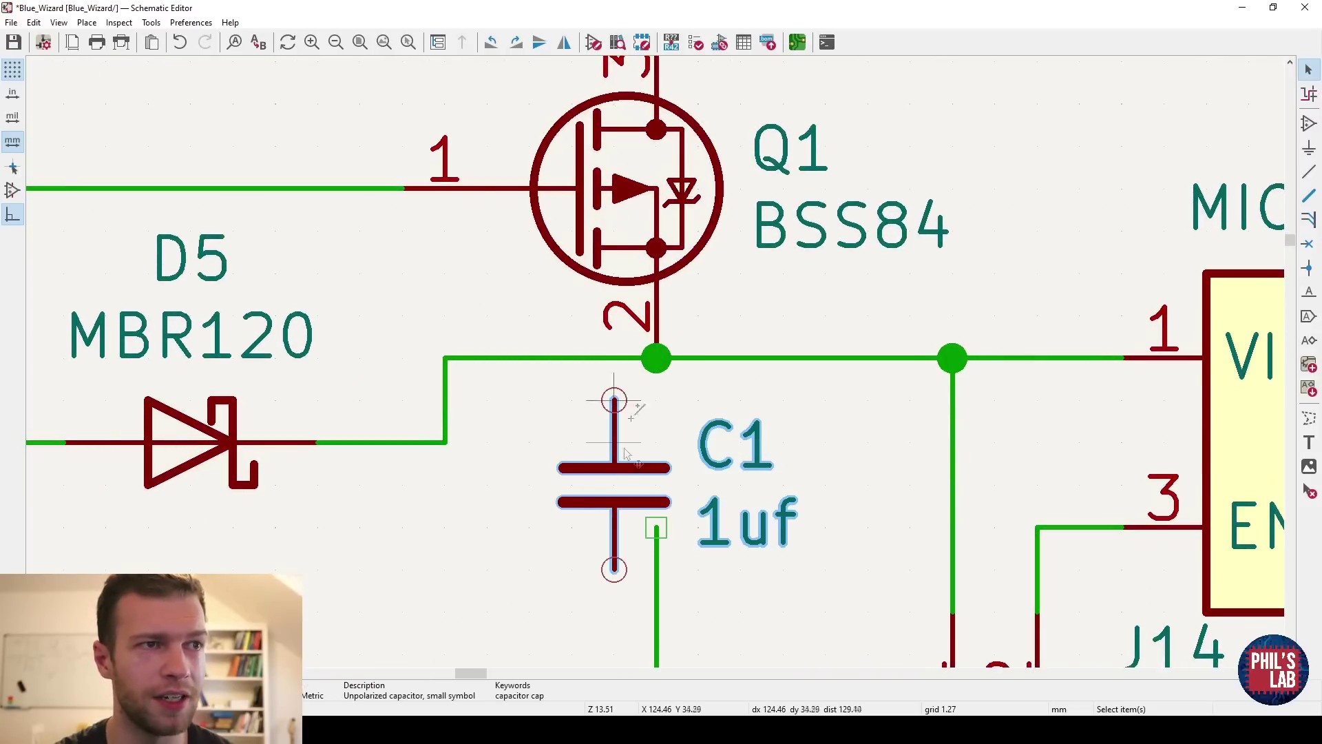
key("ctrl+z")
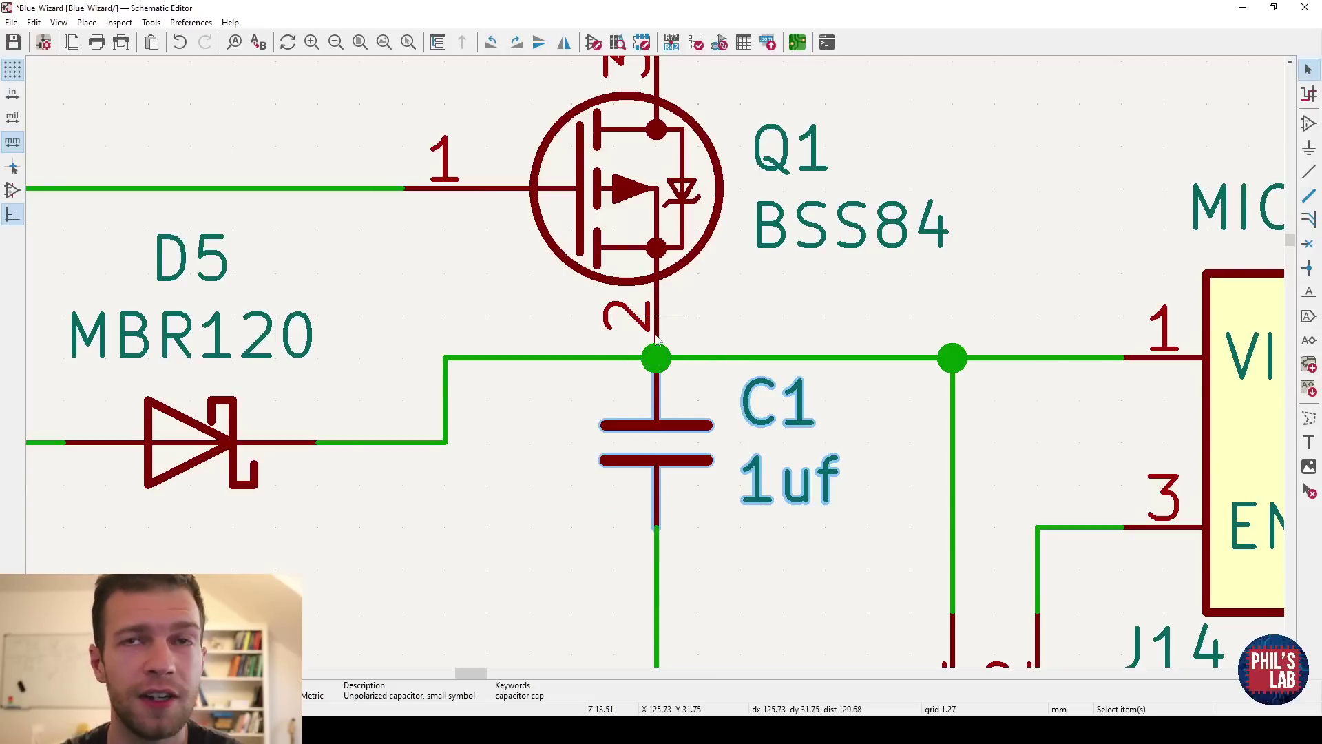
scroll(658, 365, "down", 1)
scroll(658, 365, "down", 1)
scroll(668, 482, "right", 1, "shift")
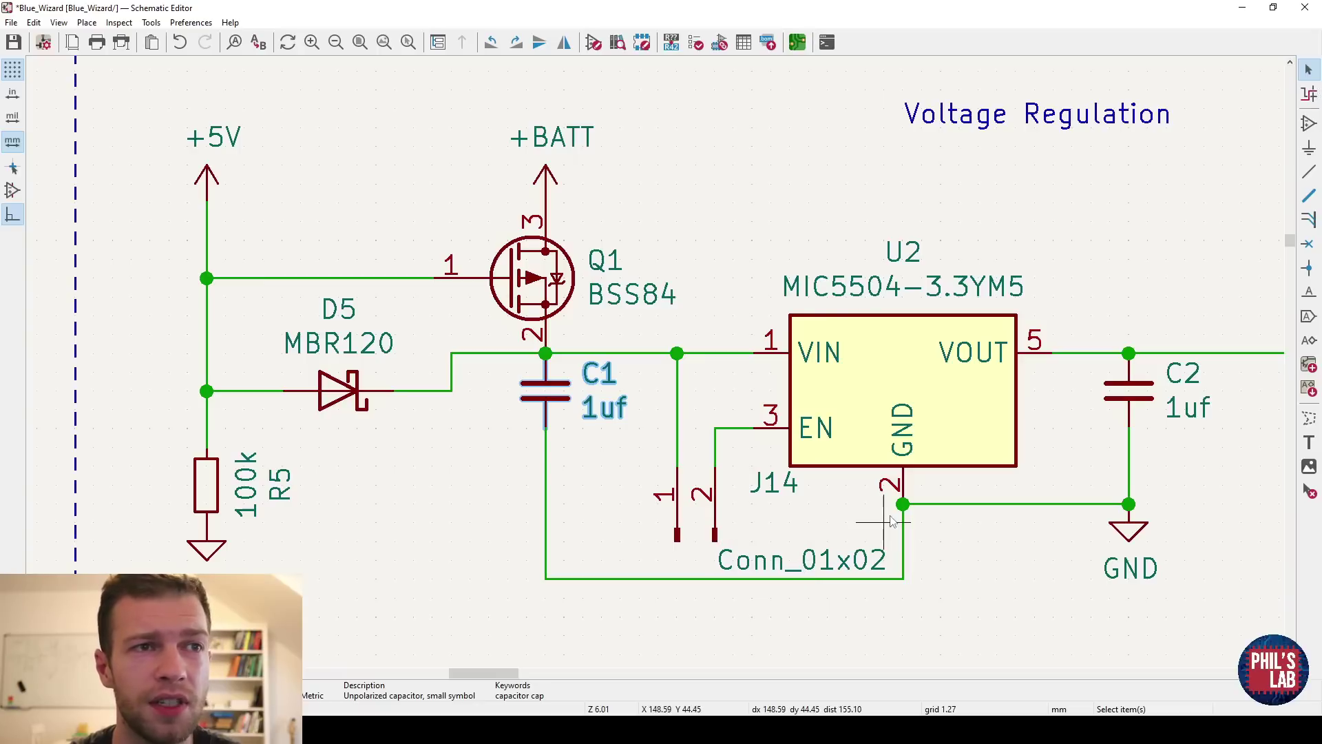
scroll(873, 517, "down", 1)
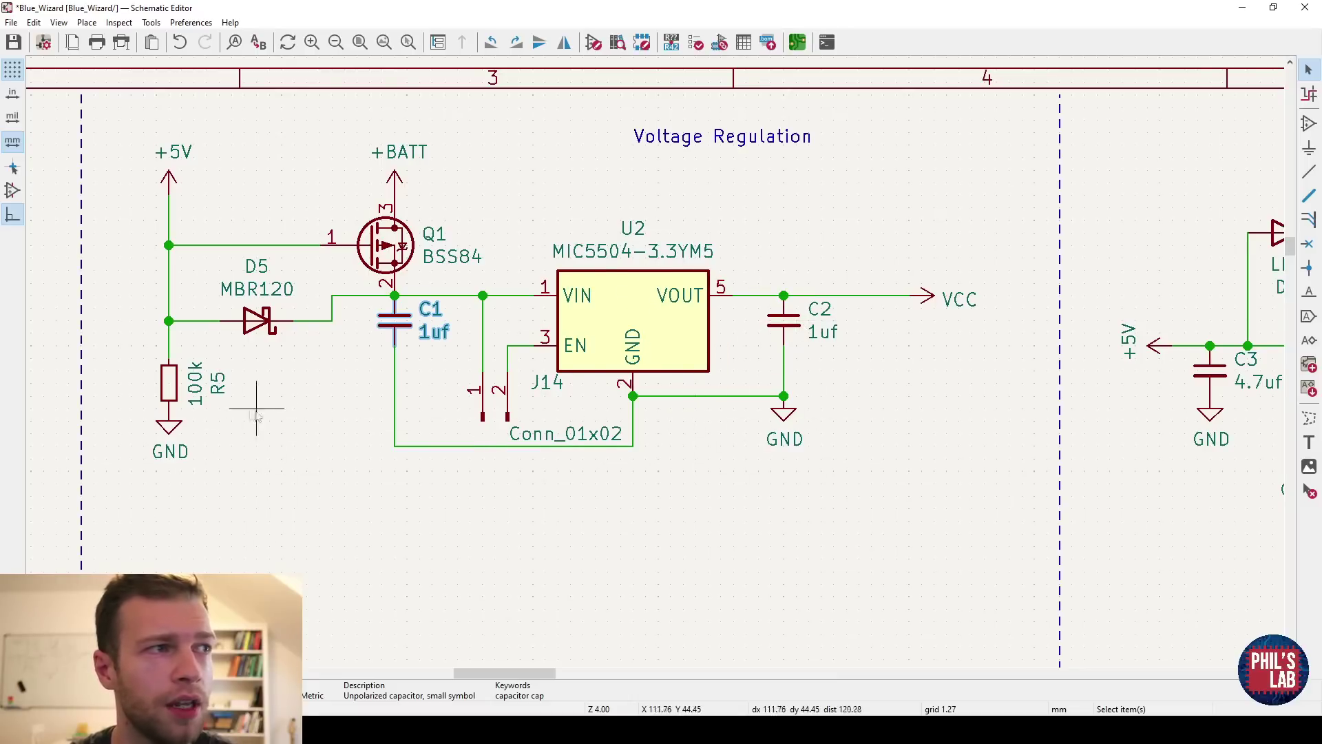
Rotate R5's reference and 100k value text horizontal and place them beside the resistor
left_click(218, 382)
key("m")
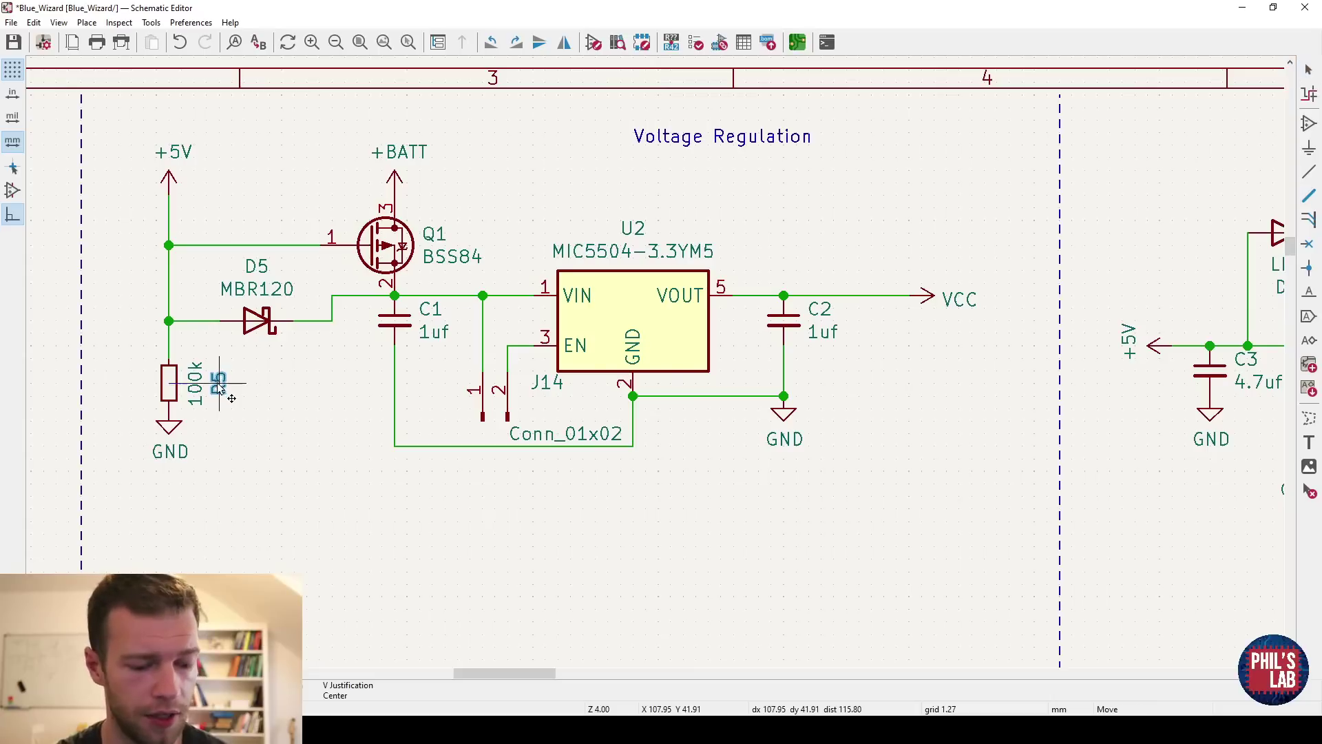
key("r")
left_click(198, 388)
key("m")
key("r")
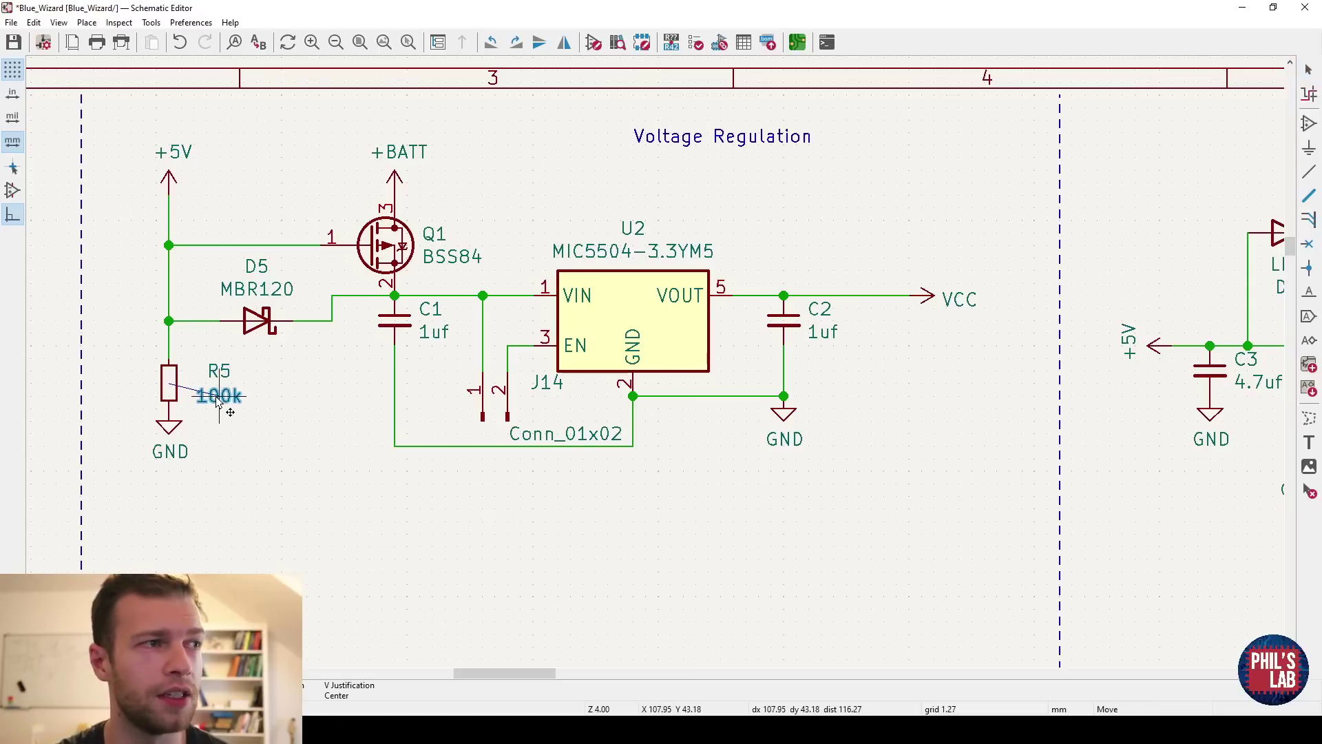
left_click(219, 399)
Stand the VCC symbol upright and place it on the output net above C2
left_click(925, 296)
key("m")
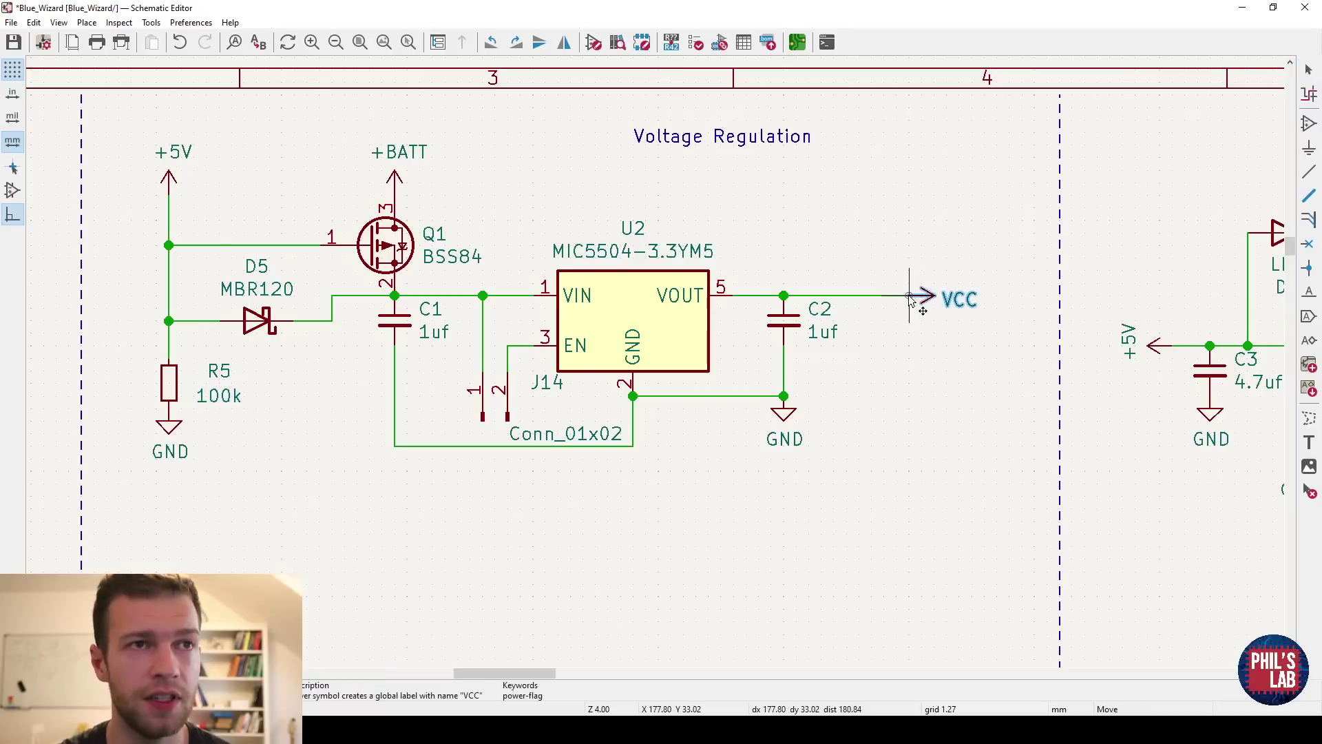
key("r")
key("r")
key("r")
key("r")
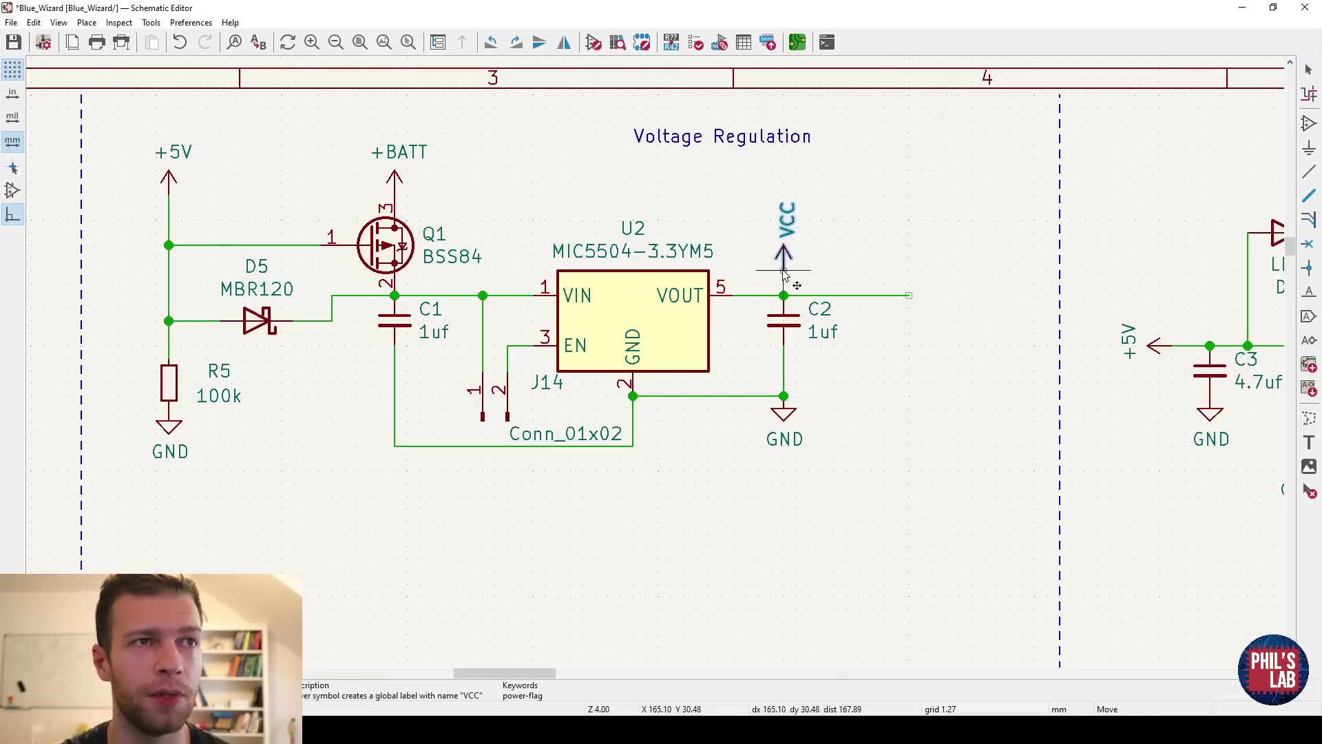
left_click(809, 232)
key("w")
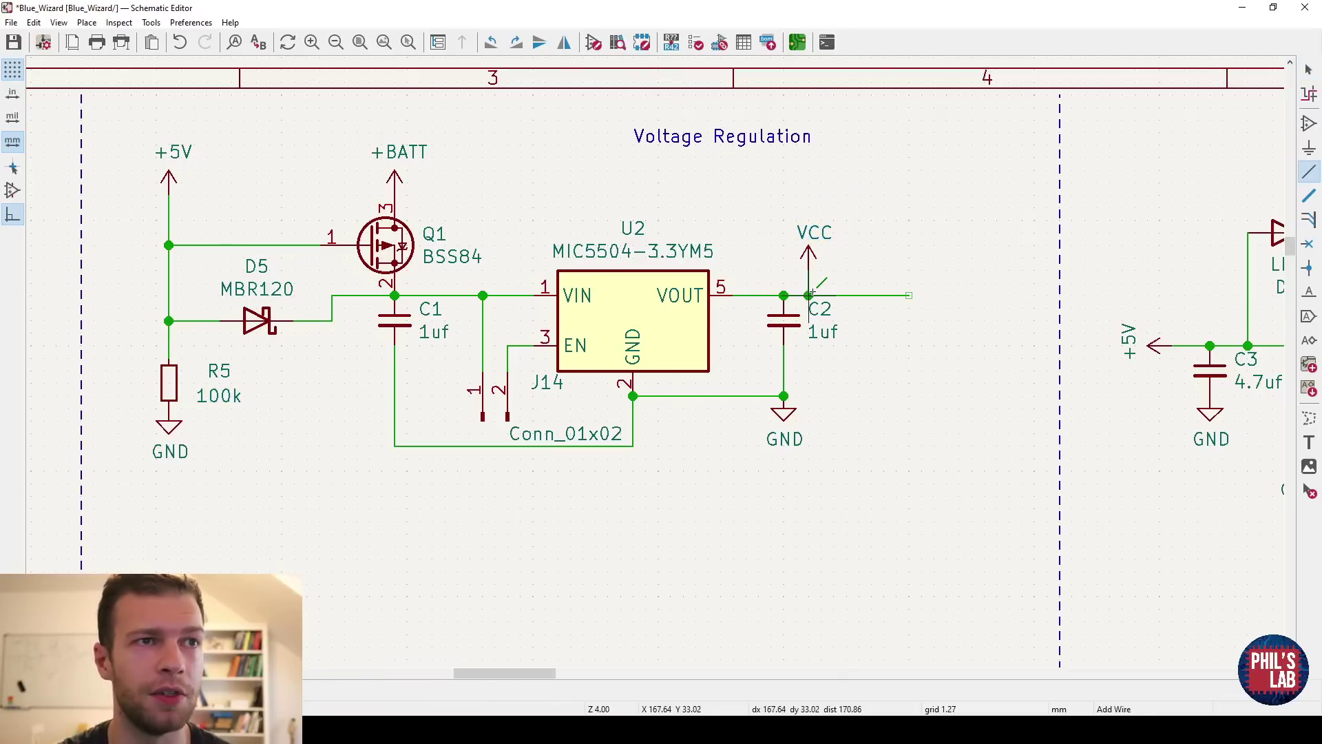
key("Escape")
Replace C3's 4.7uf value with 4u7 in the Edit Value Field dialog
scroll(799, 339, "right", 5, "ctrl")
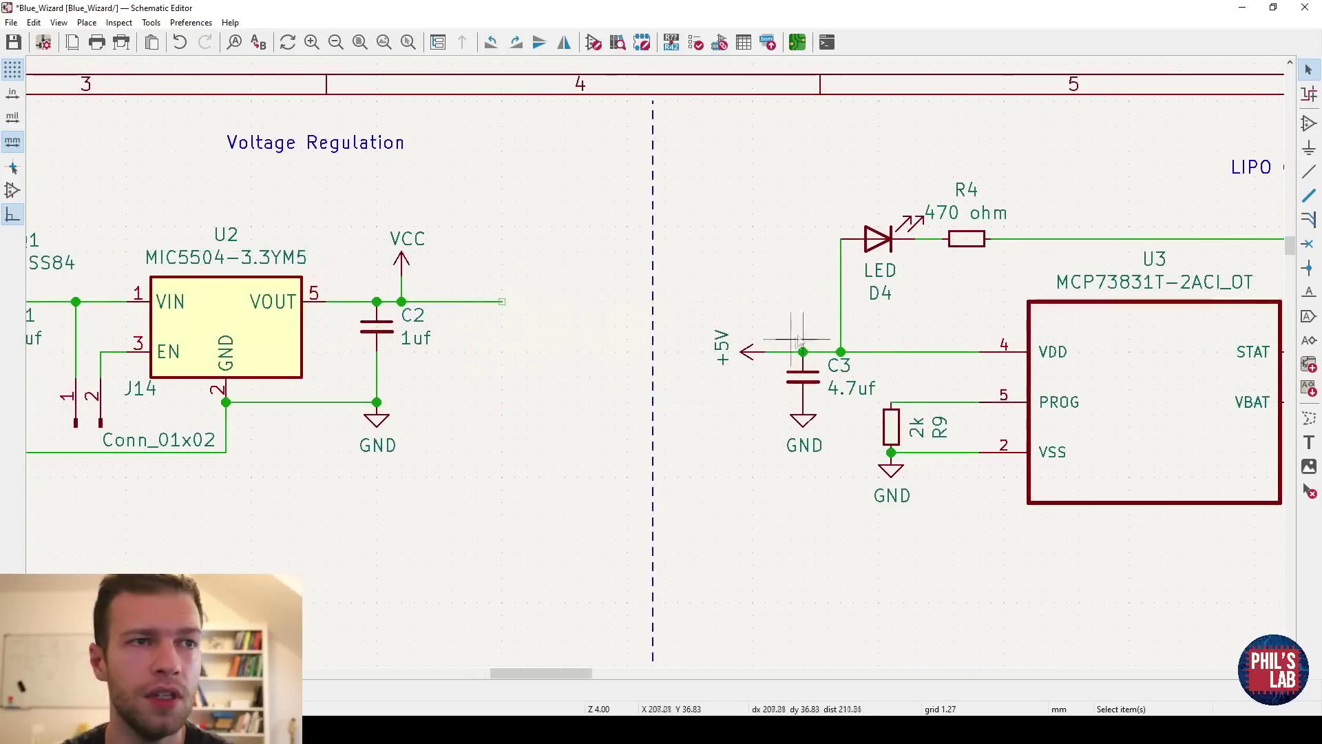
scroll(937, 358, "right", 4, "ctrl")
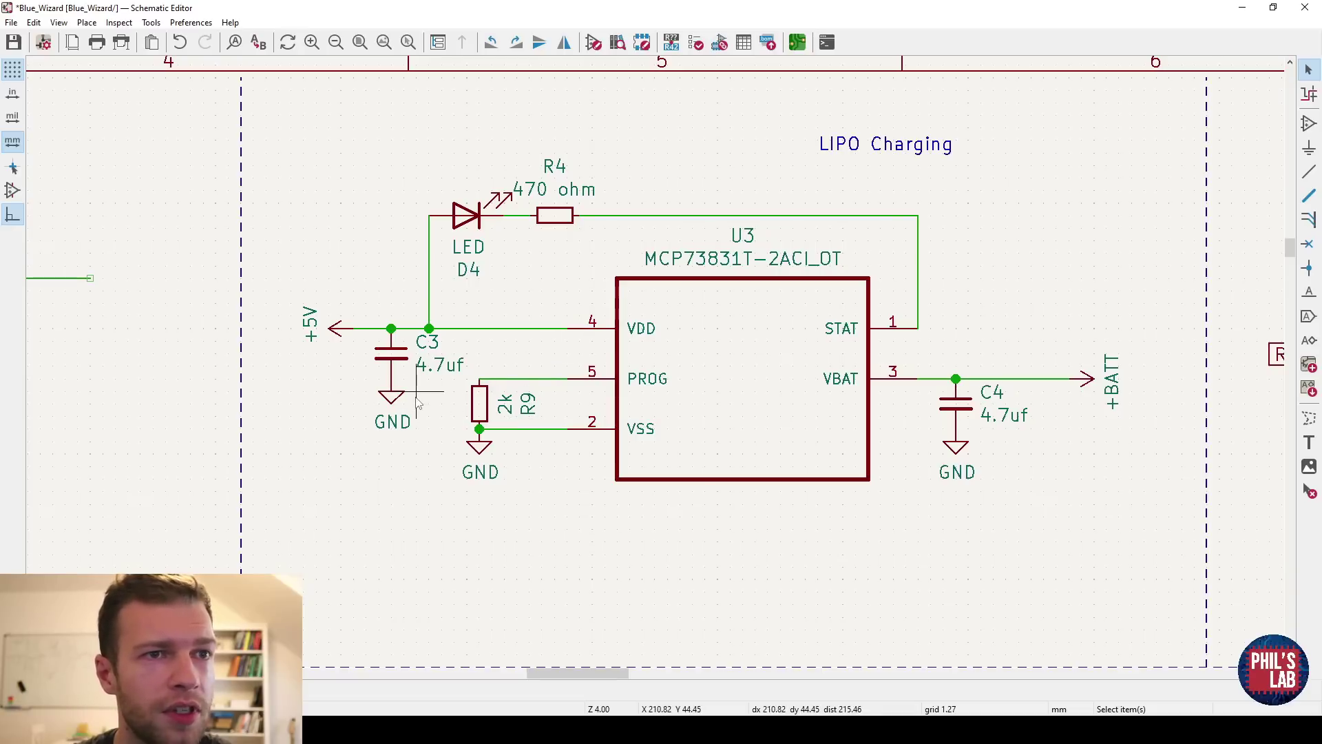
scroll(408, 403, "down", 1)
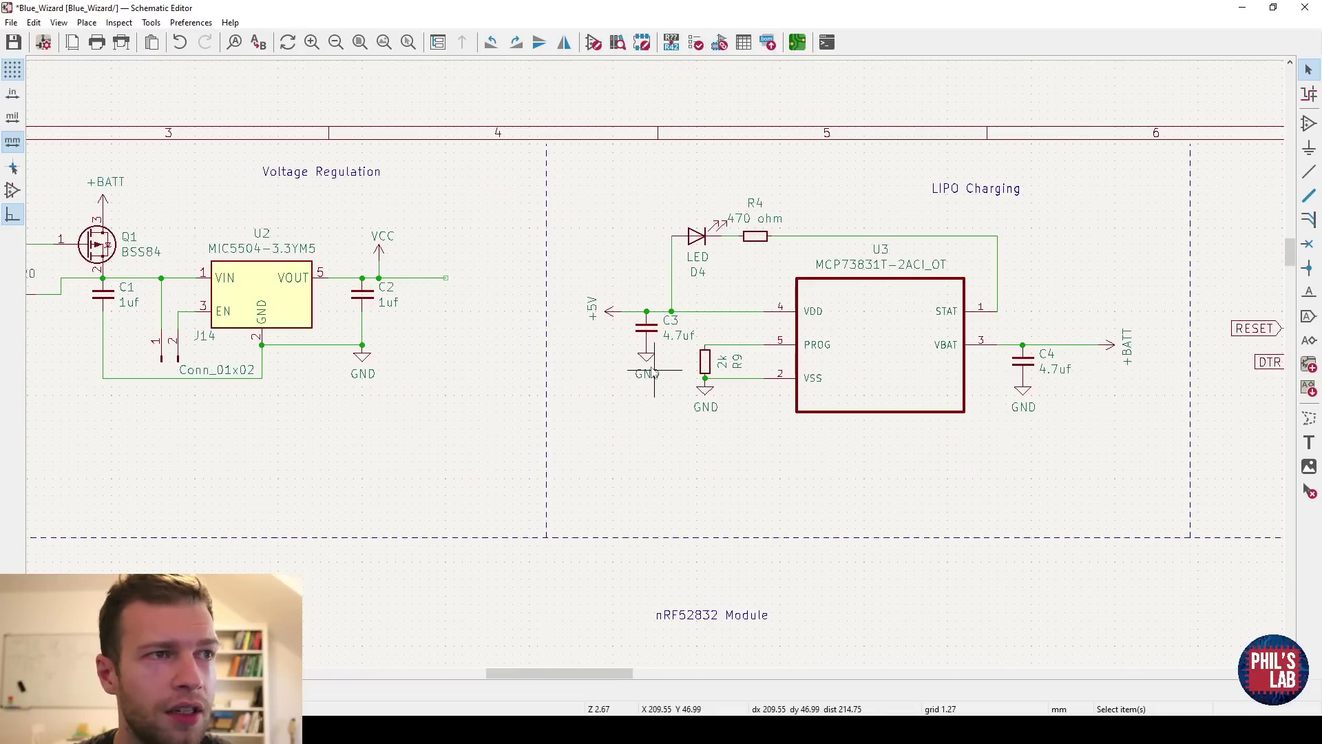
scroll(654, 365, "up", 1)
double_click(654, 361)
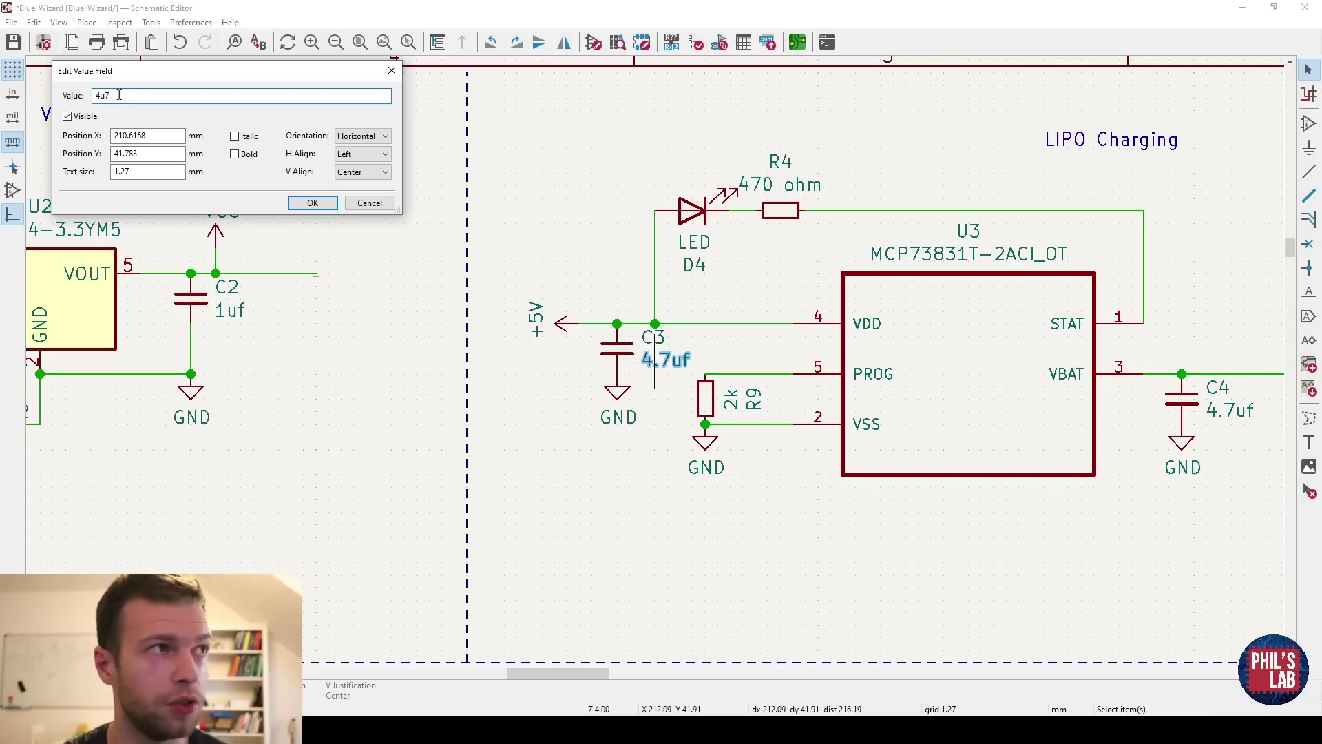
left_click(327, 199)
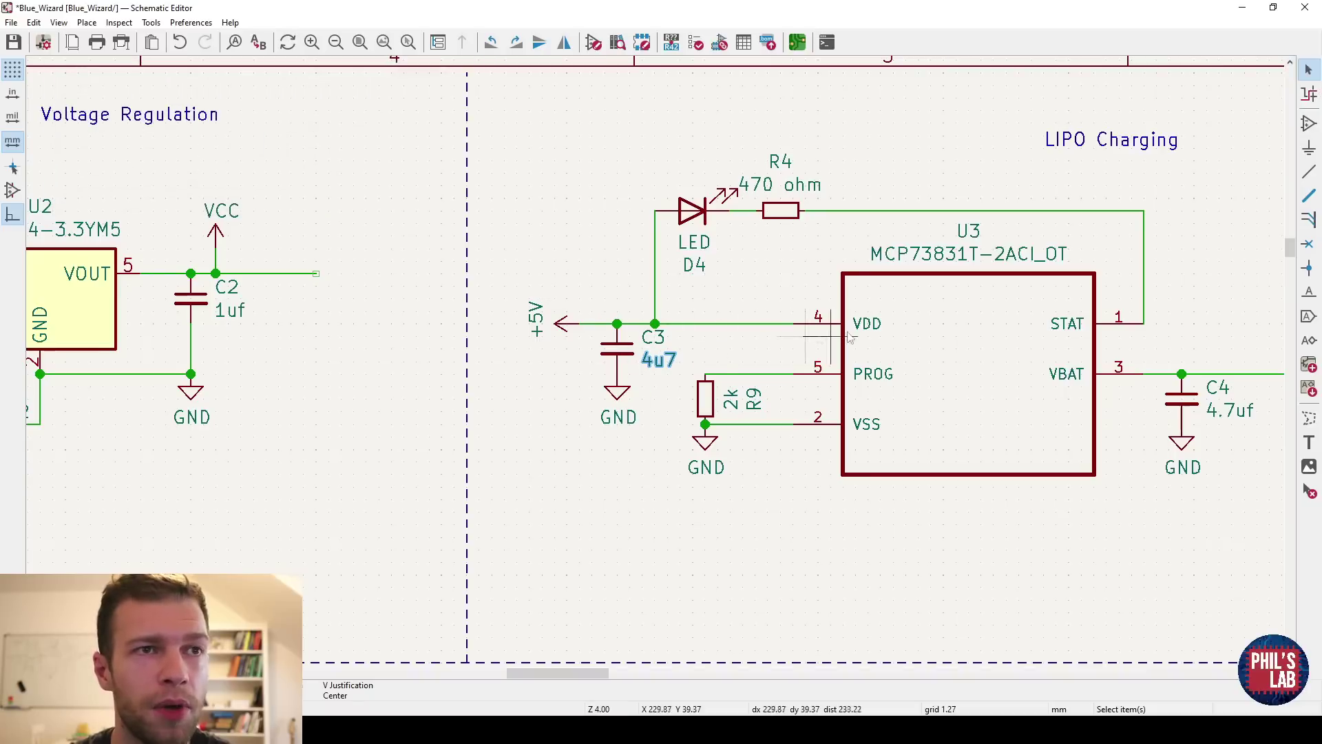
scroll(850, 337, "right", 3, "ctrl")
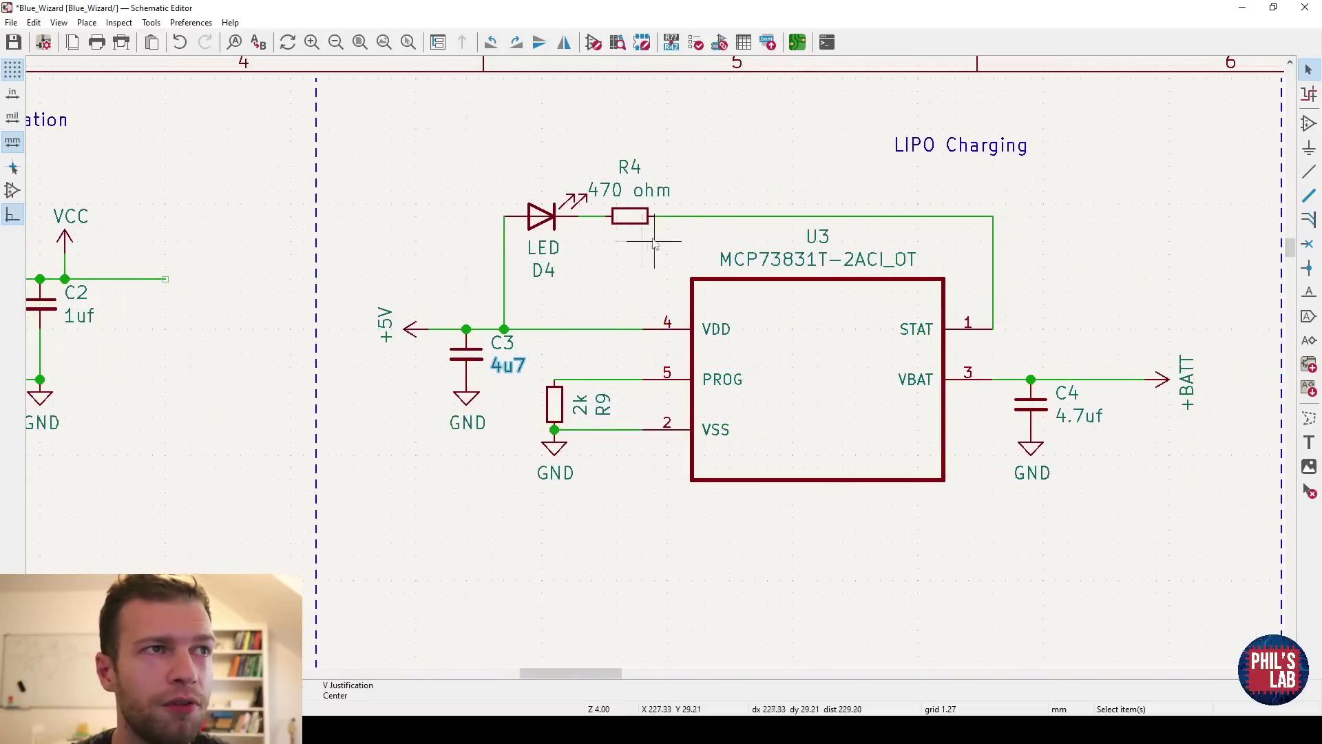
scroll(662, 199, "down", 3)
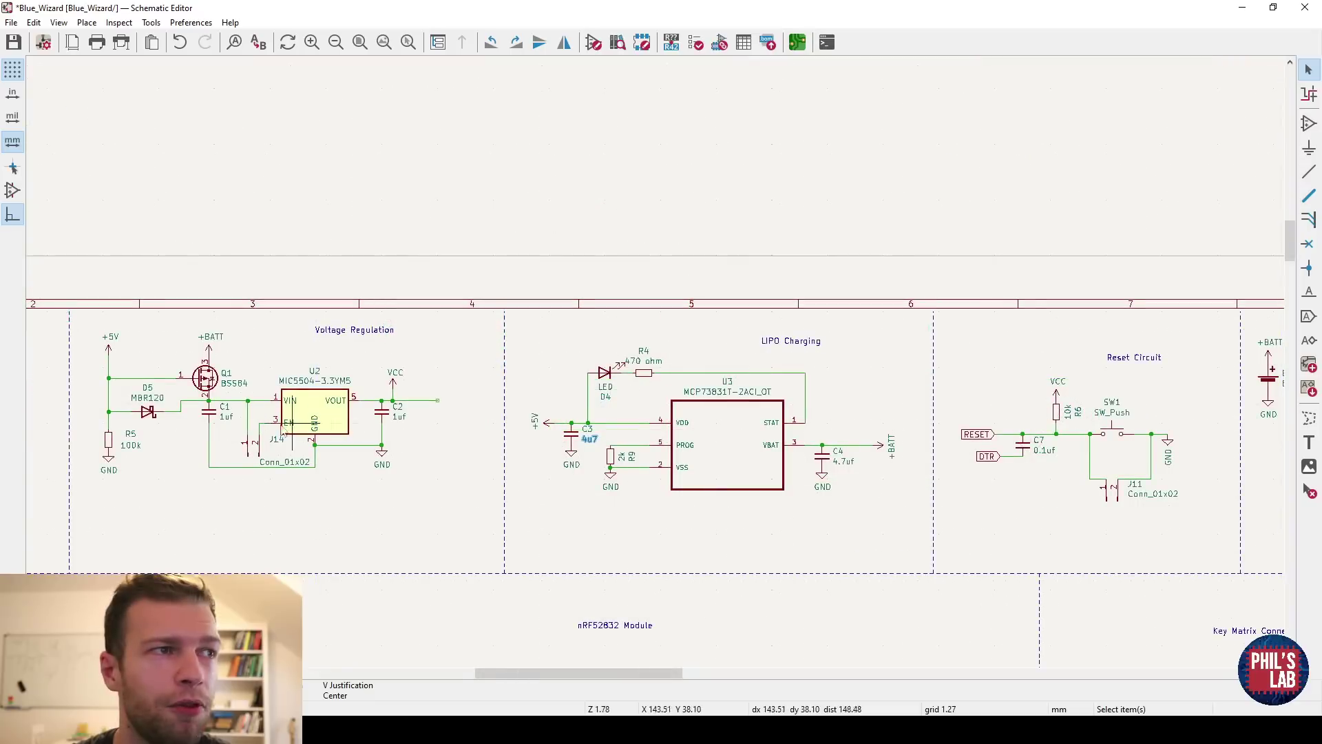
scroll(251, 385, "left", 5, "ctrl")
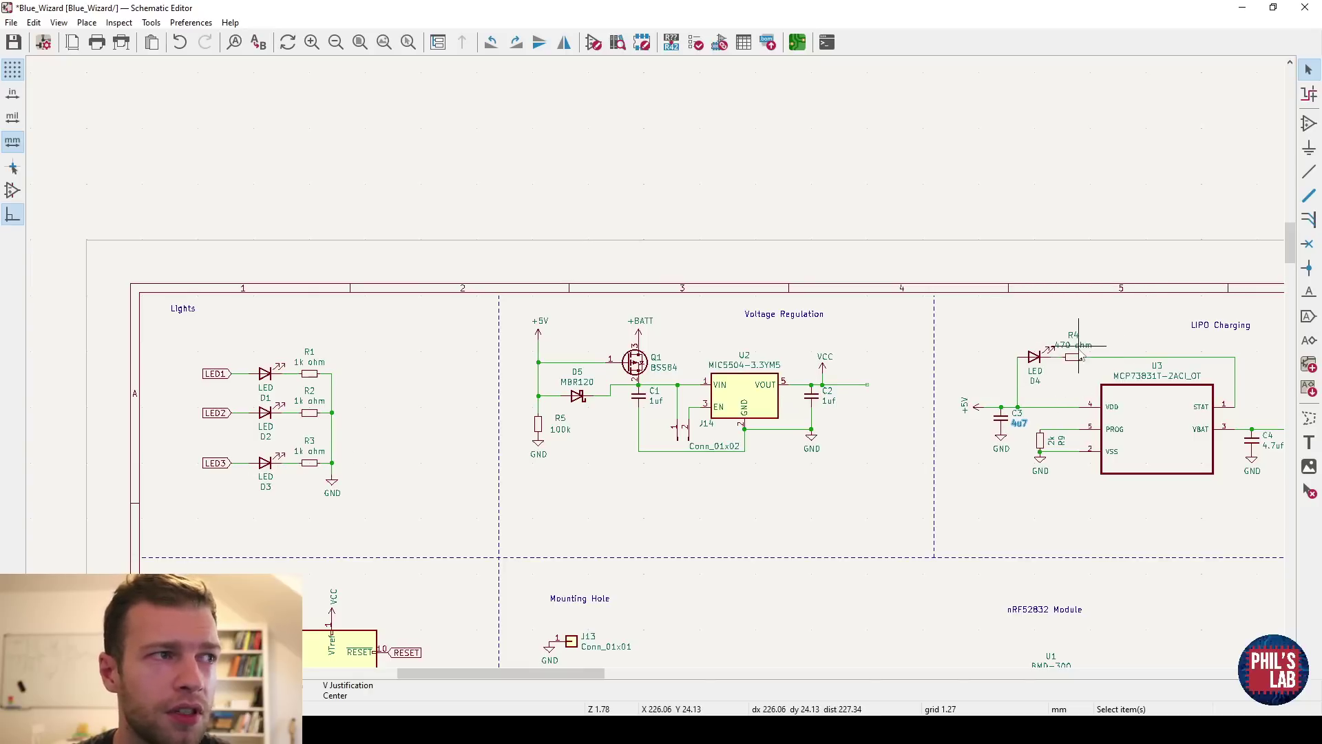
scroll(1102, 358, "up", 2)
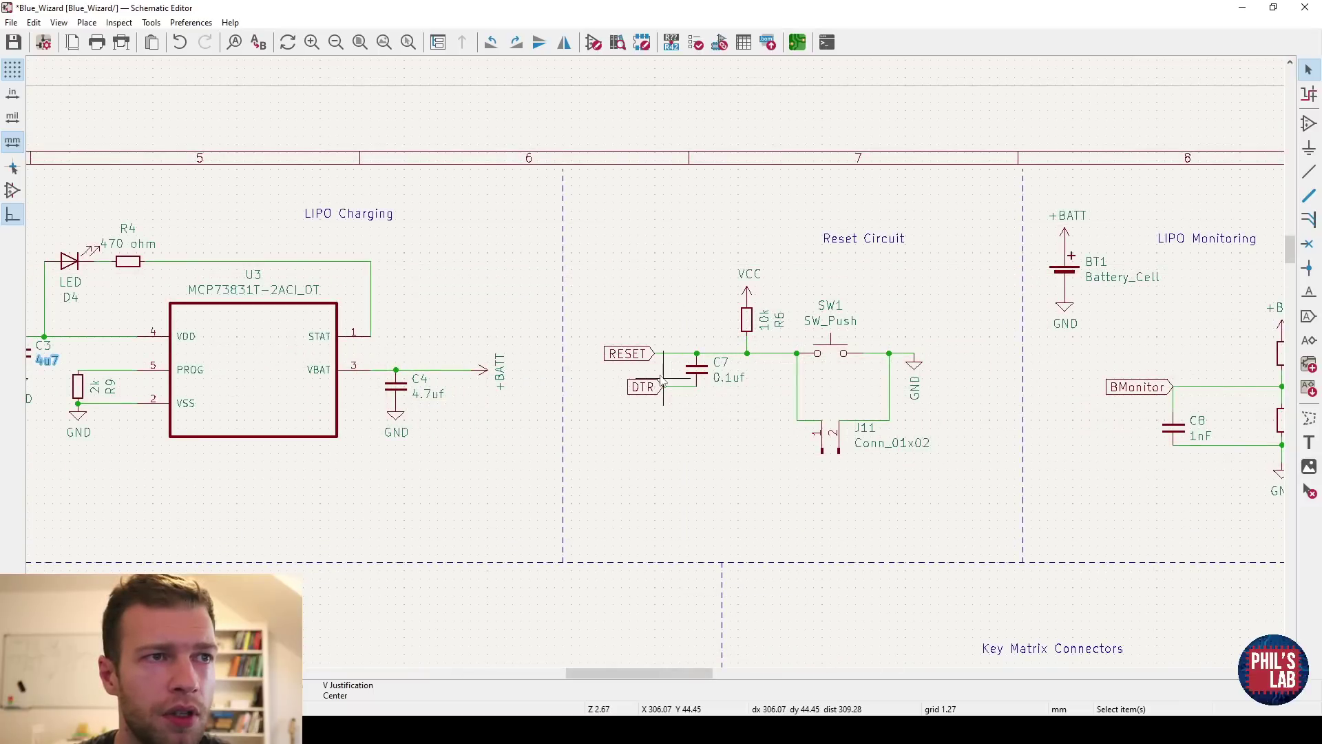
Drag the BT1 battery symbol from LIPO Monitoring to sit next to C4 and +BATT in LIPO Charging
scroll(702, 388, "down", 2)
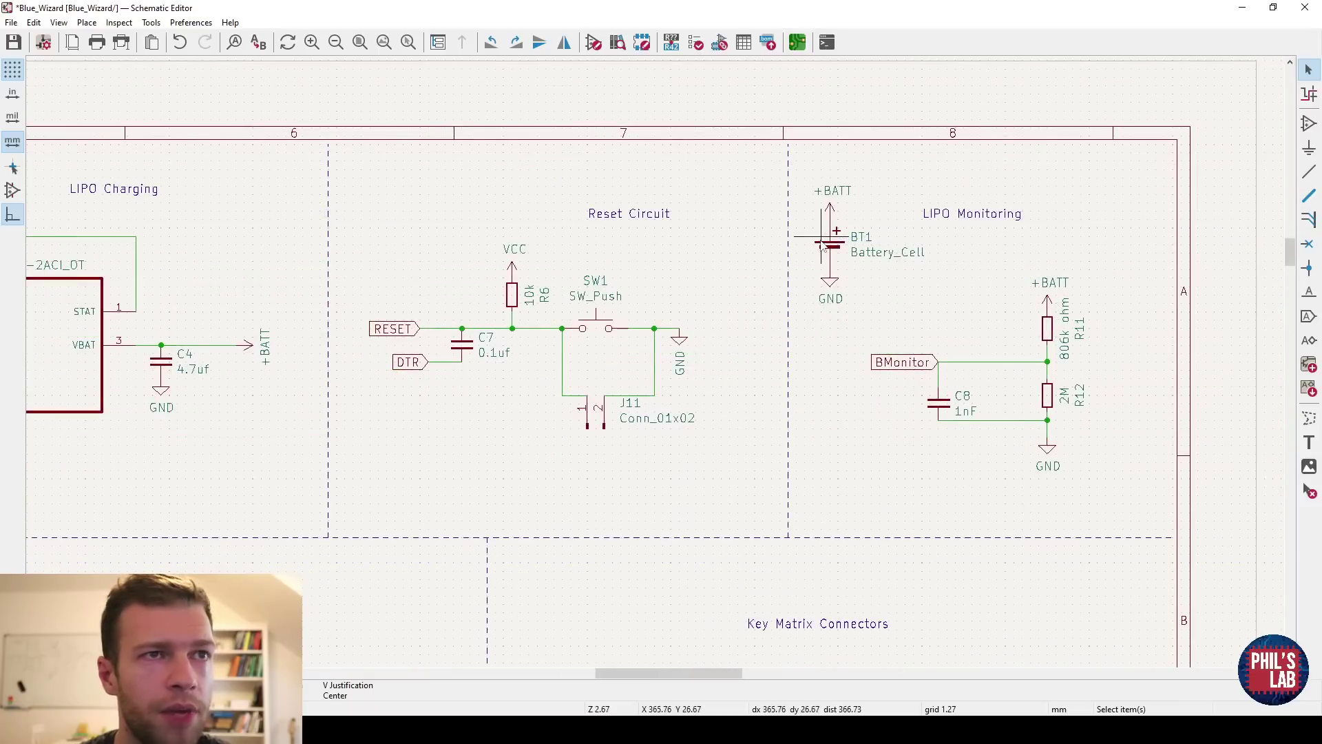
scroll(719, 389, "down", 1)
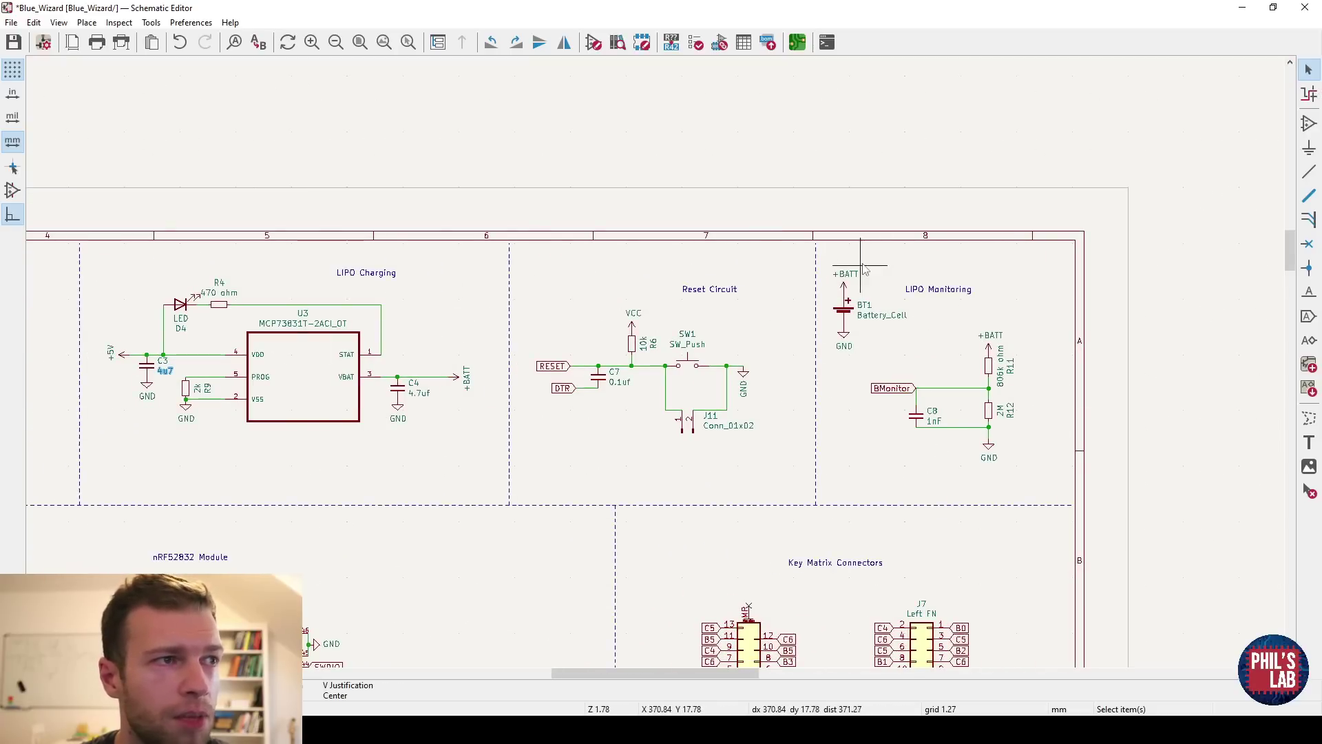
left_click_drag(844, 306, 436, 416)
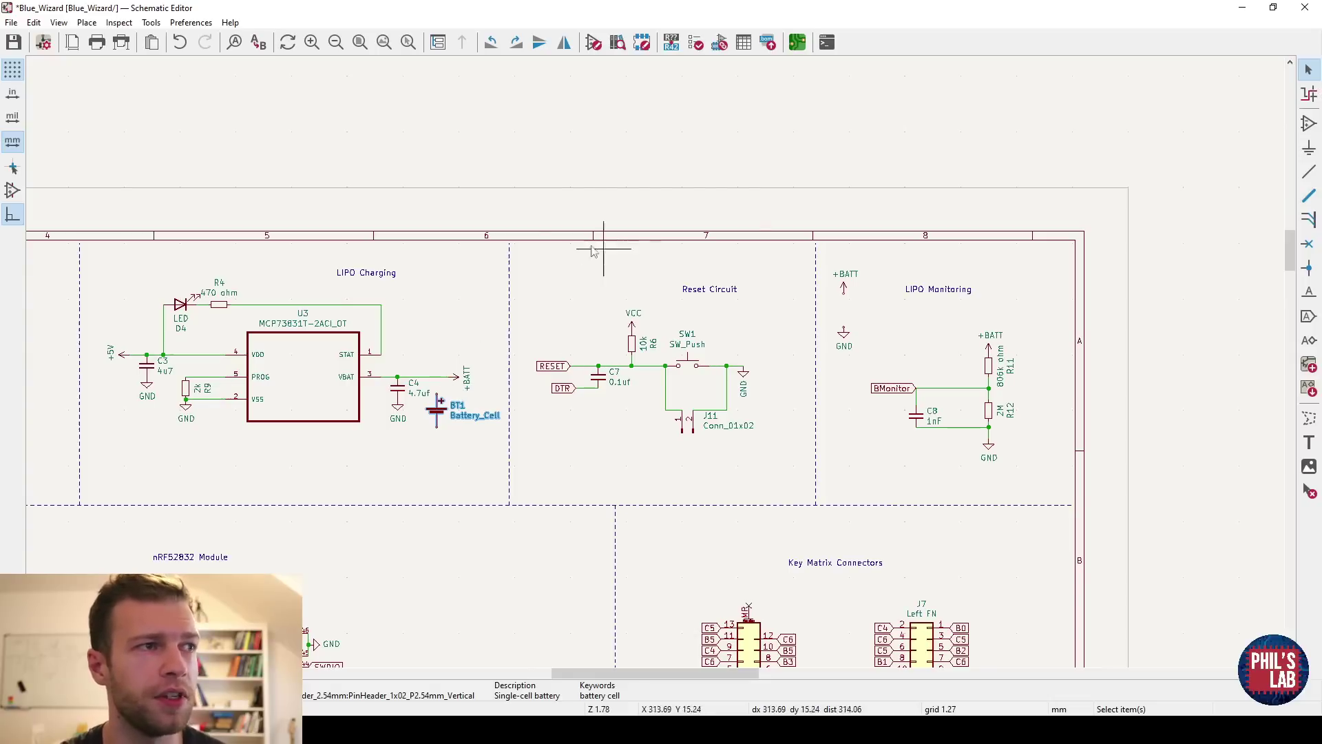
scroll(628, 406, "left", 1, "ctrl")
scroll(628, 407, "left", 1, "ctrl")
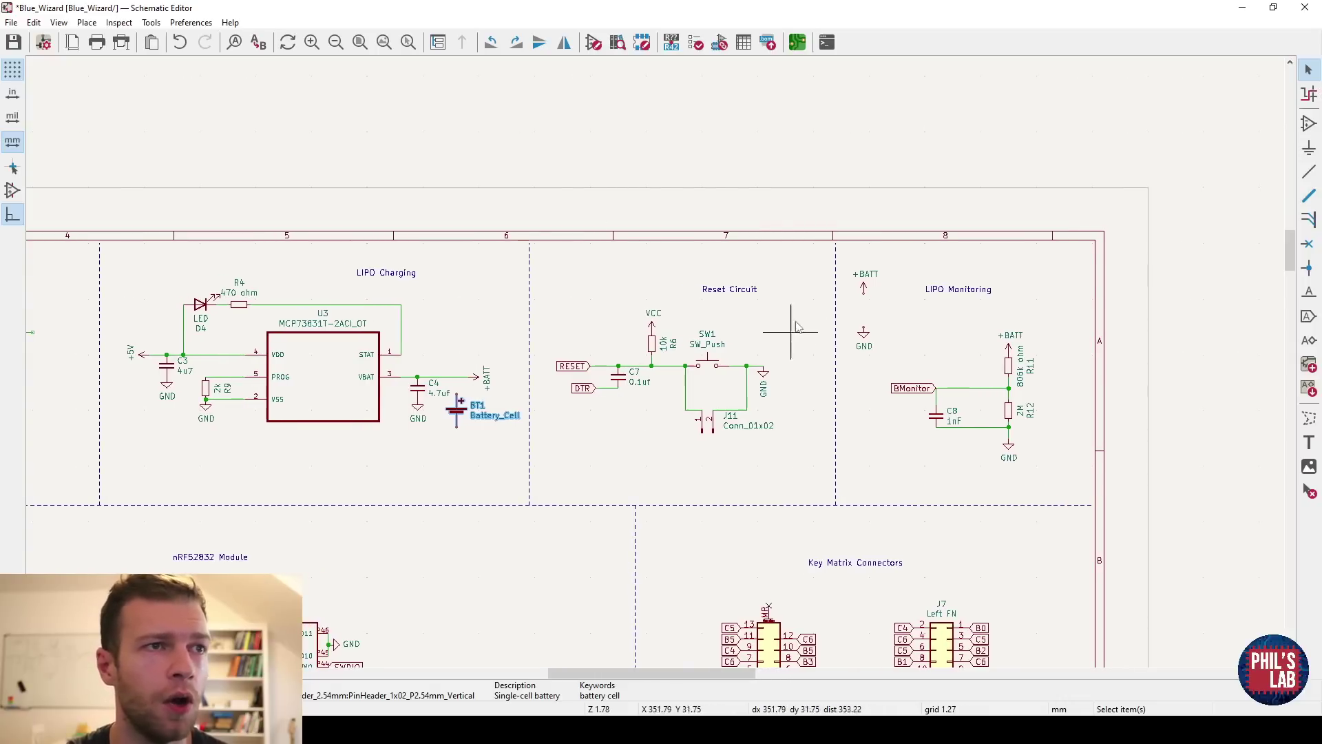
scroll(713, 331, "down", 5)
scroll(713, 330, "left", 5, "ctrl")
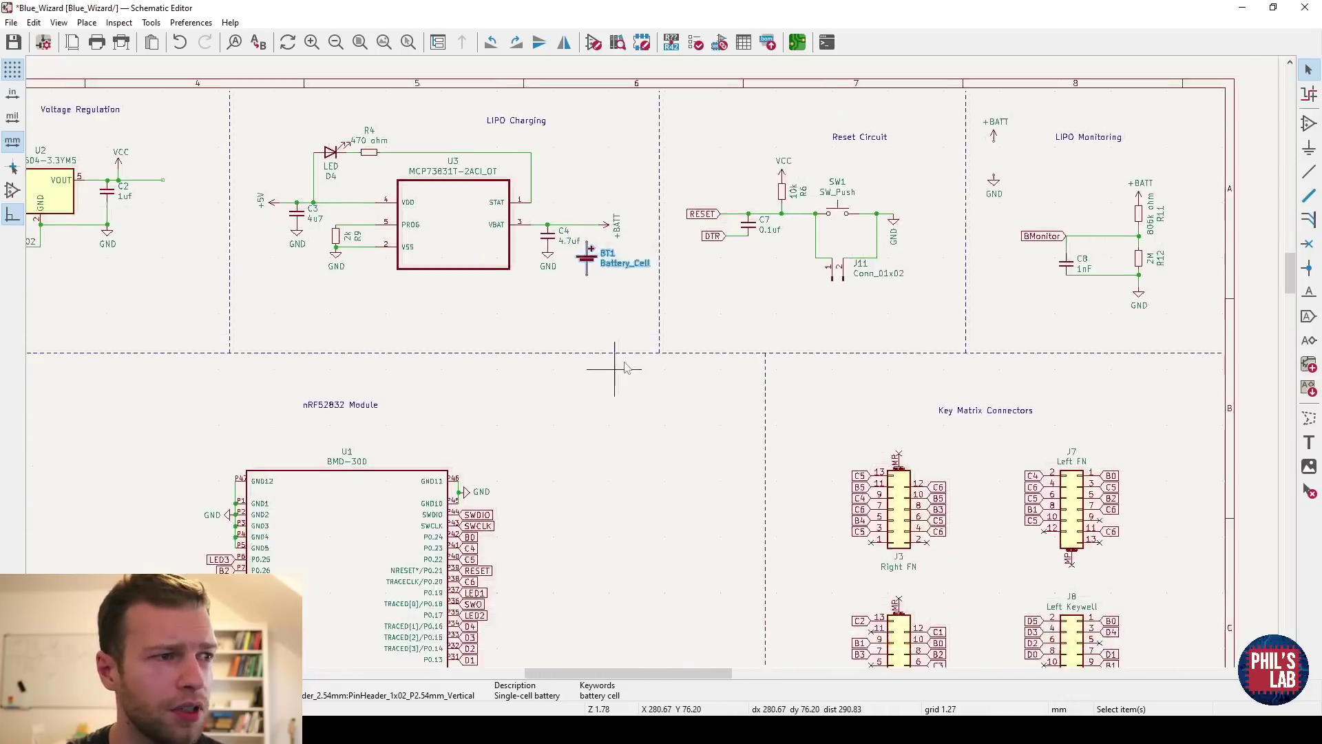
scroll(582, 551, "down", 1)
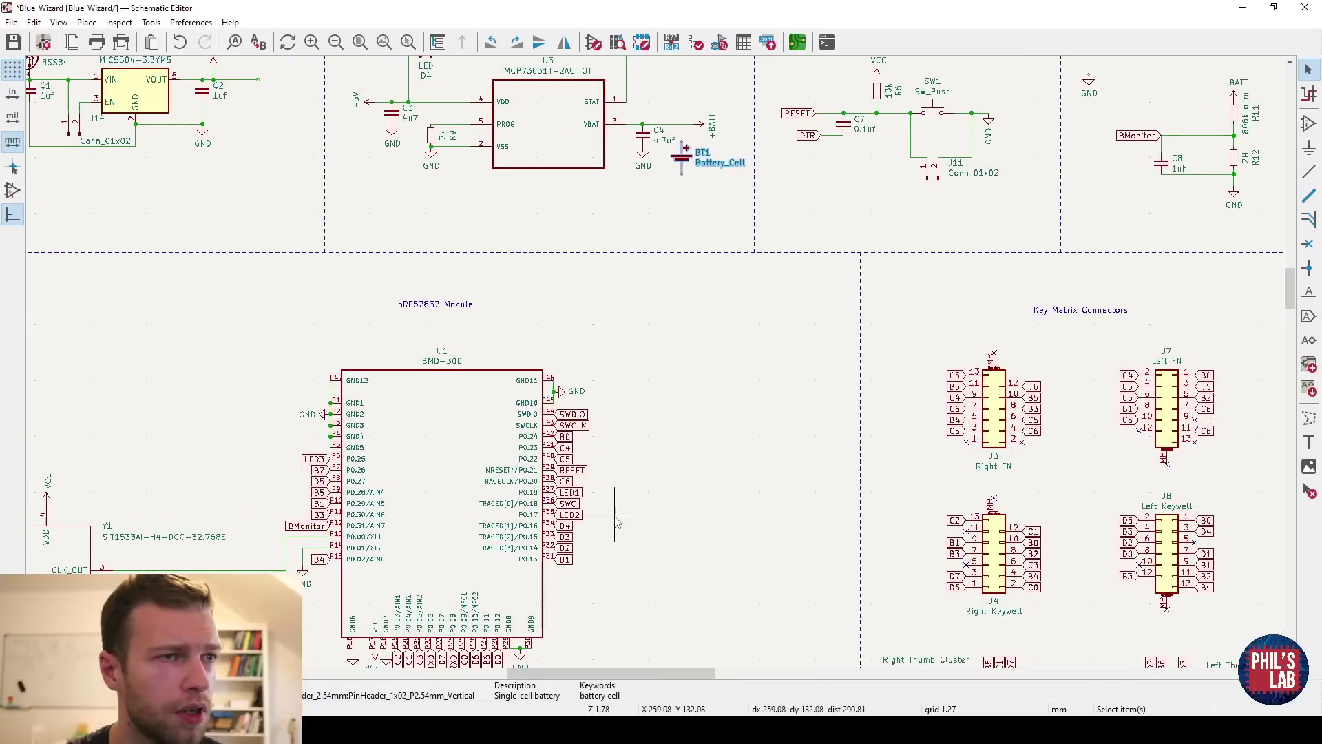
scroll(590, 516, "up", 1)
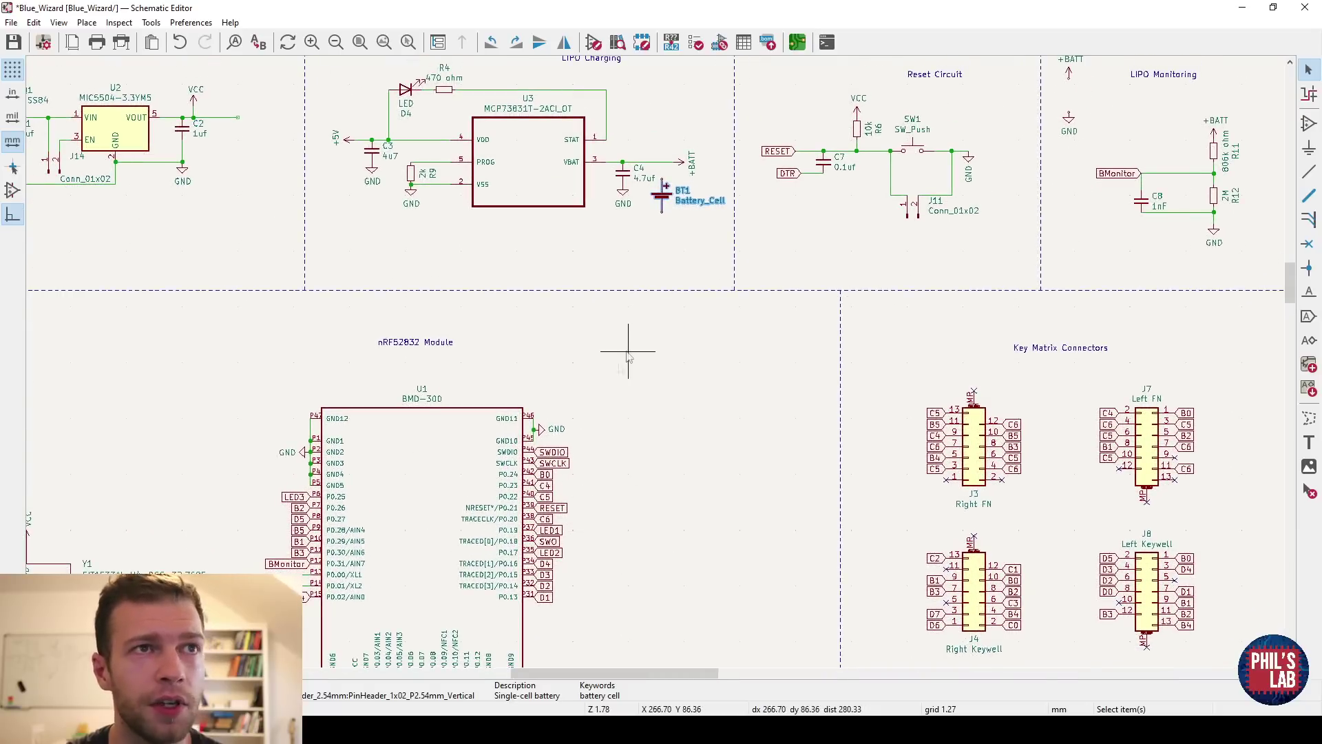
scroll(744, 335, "up", 2)
scroll(744, 334, "right", 1, "ctrl")
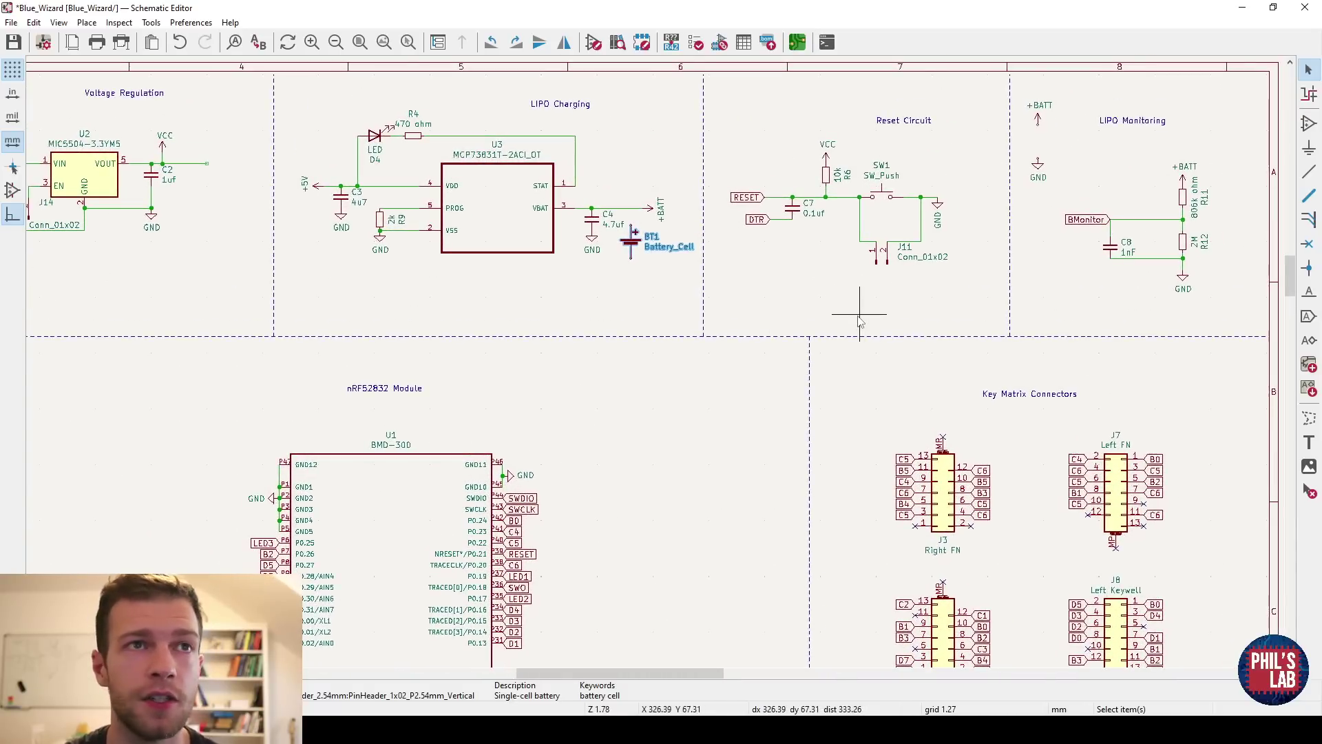
scroll(981, 255, "up", 3)
scroll(982, 255, "right", 3, "ctrl")
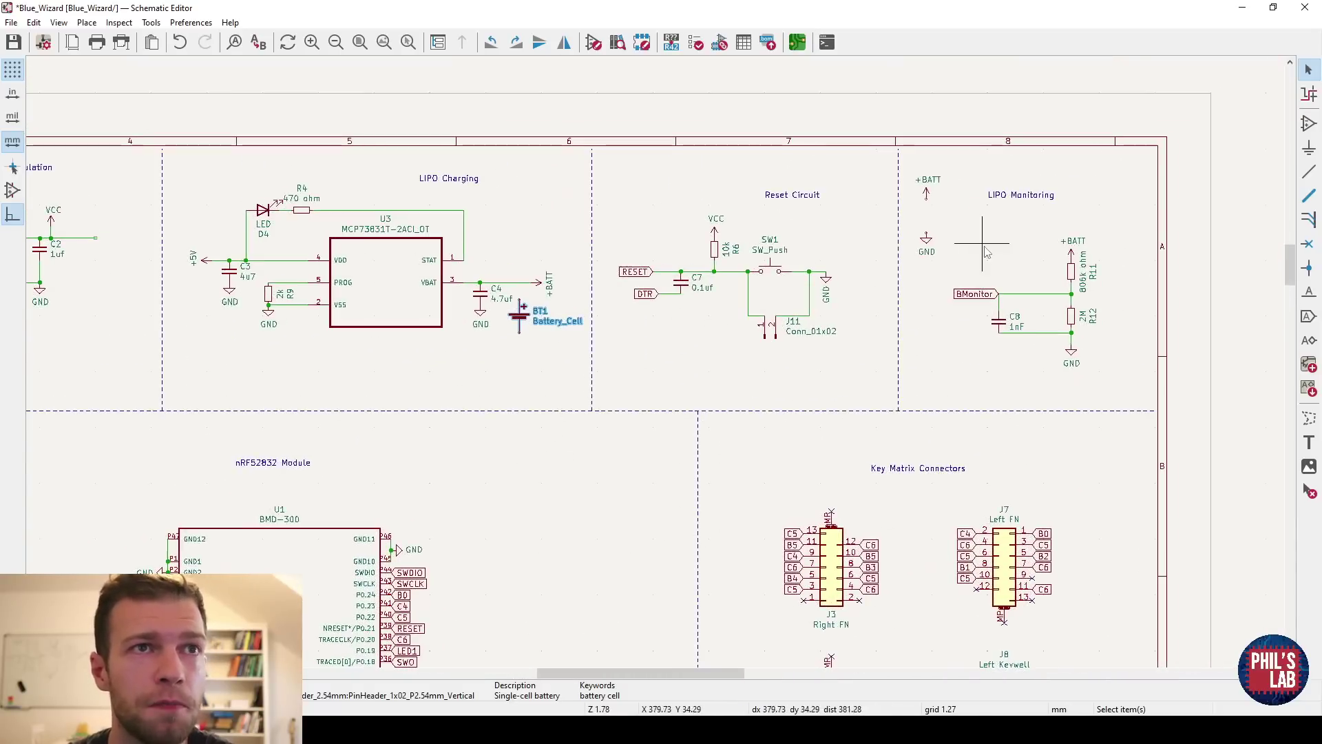
scroll(985, 249, "up", 4)
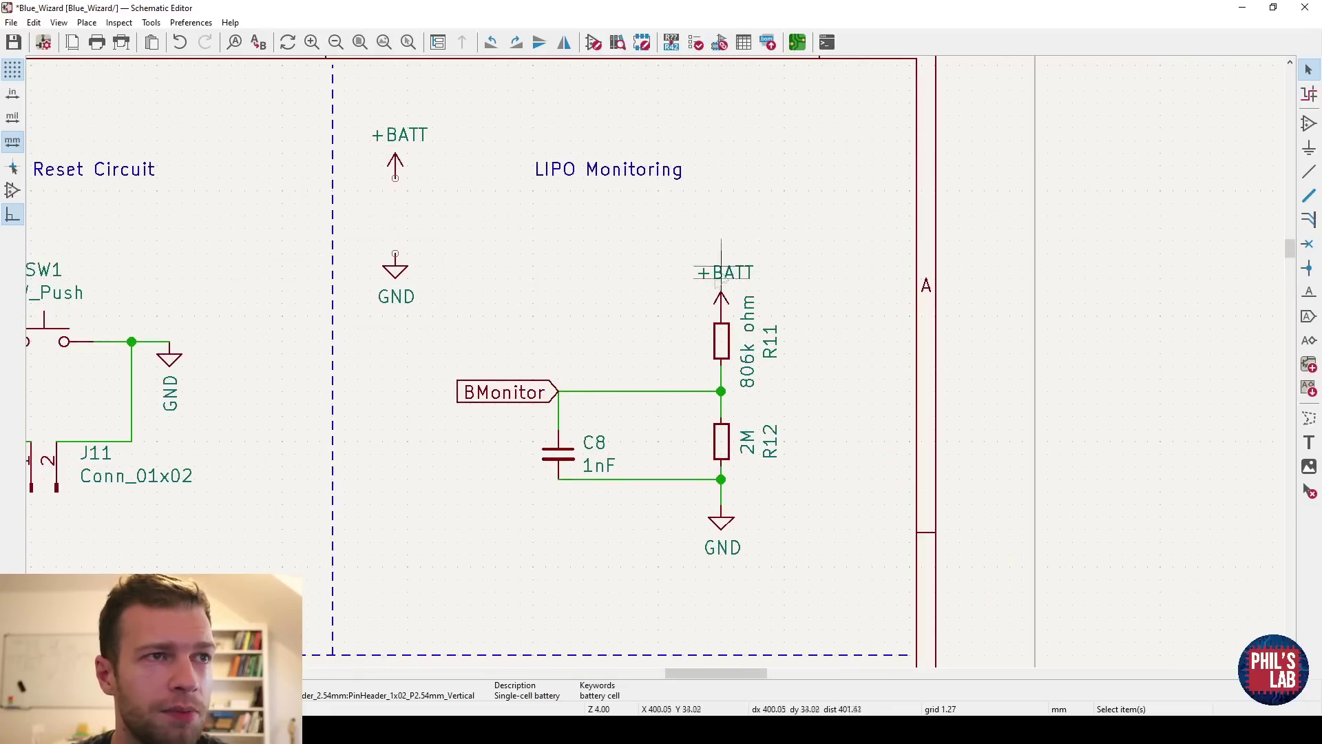
Give the BMonitor global label the Output shape, shift it left on its wire, and save
scroll(754, 420, "left", 2, "ctrl")
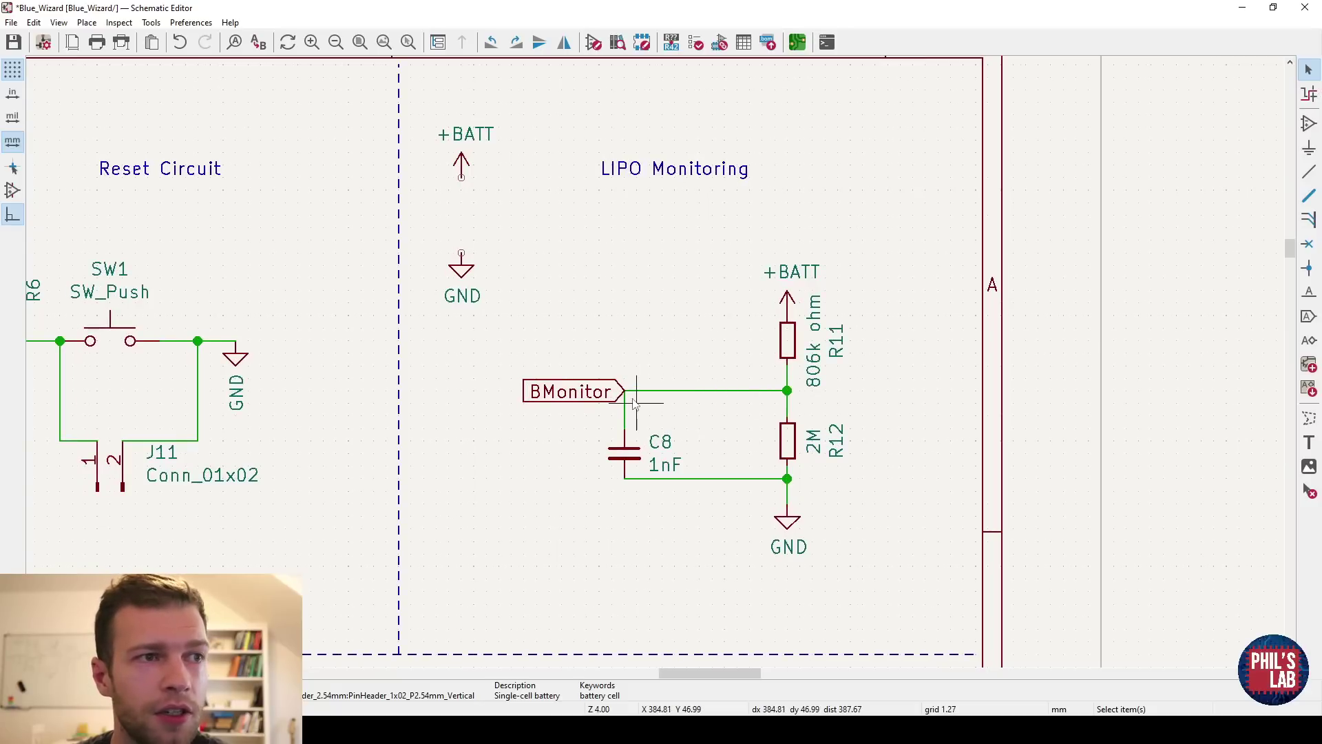
double_click(587, 394)
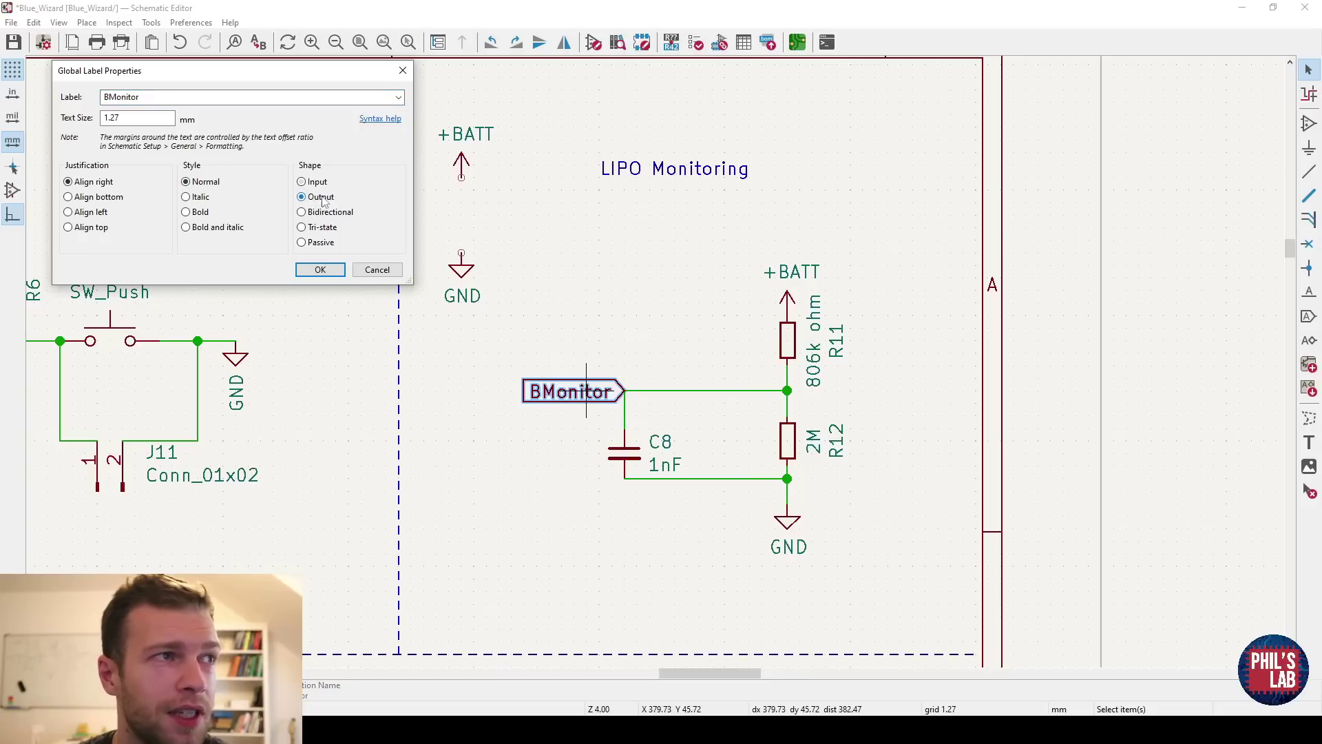
left_click(320, 269)
key("m")
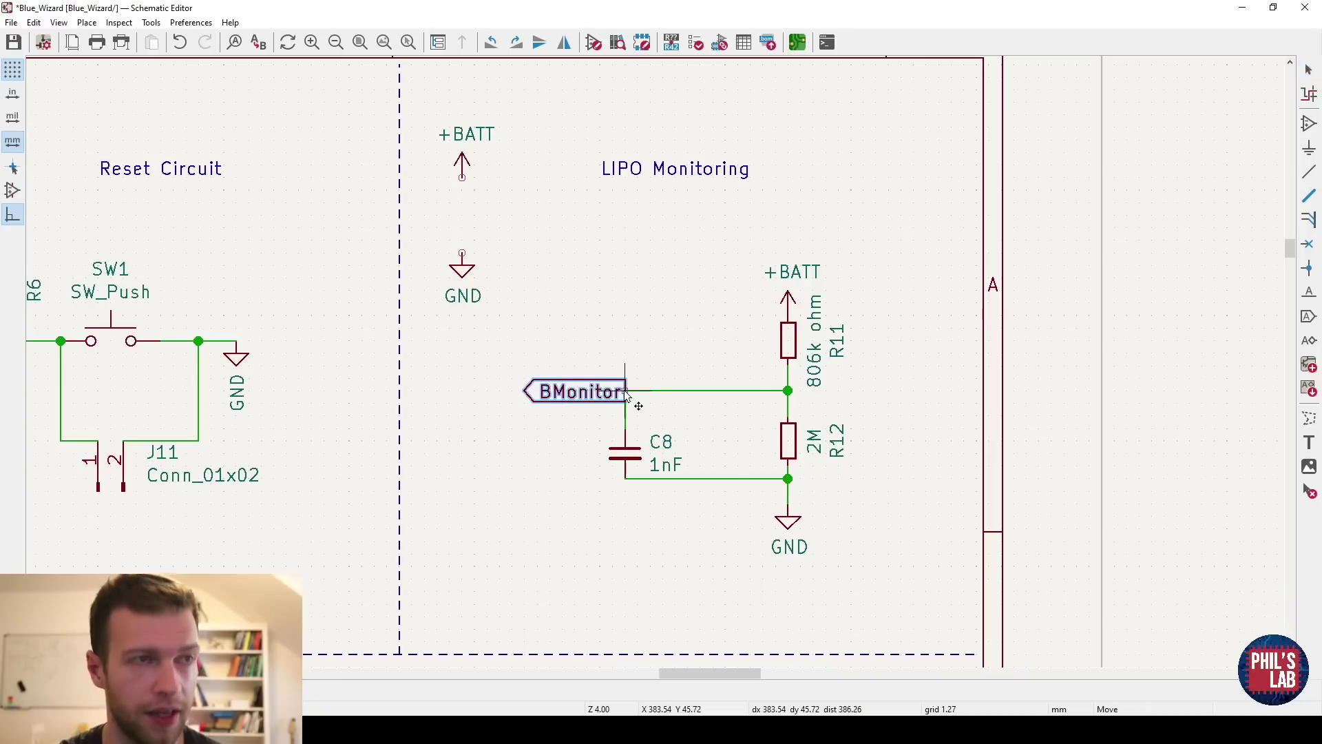
left_click(588, 392)
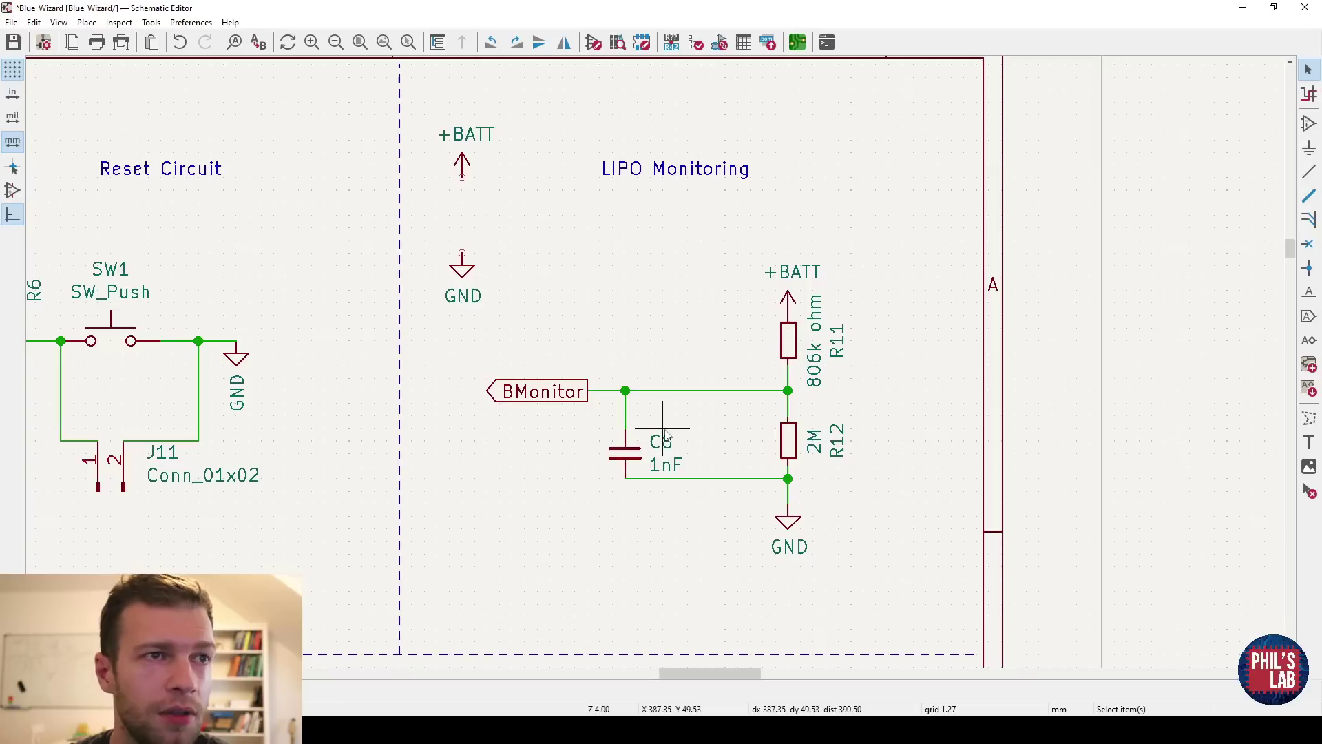
key("ctrl+s")
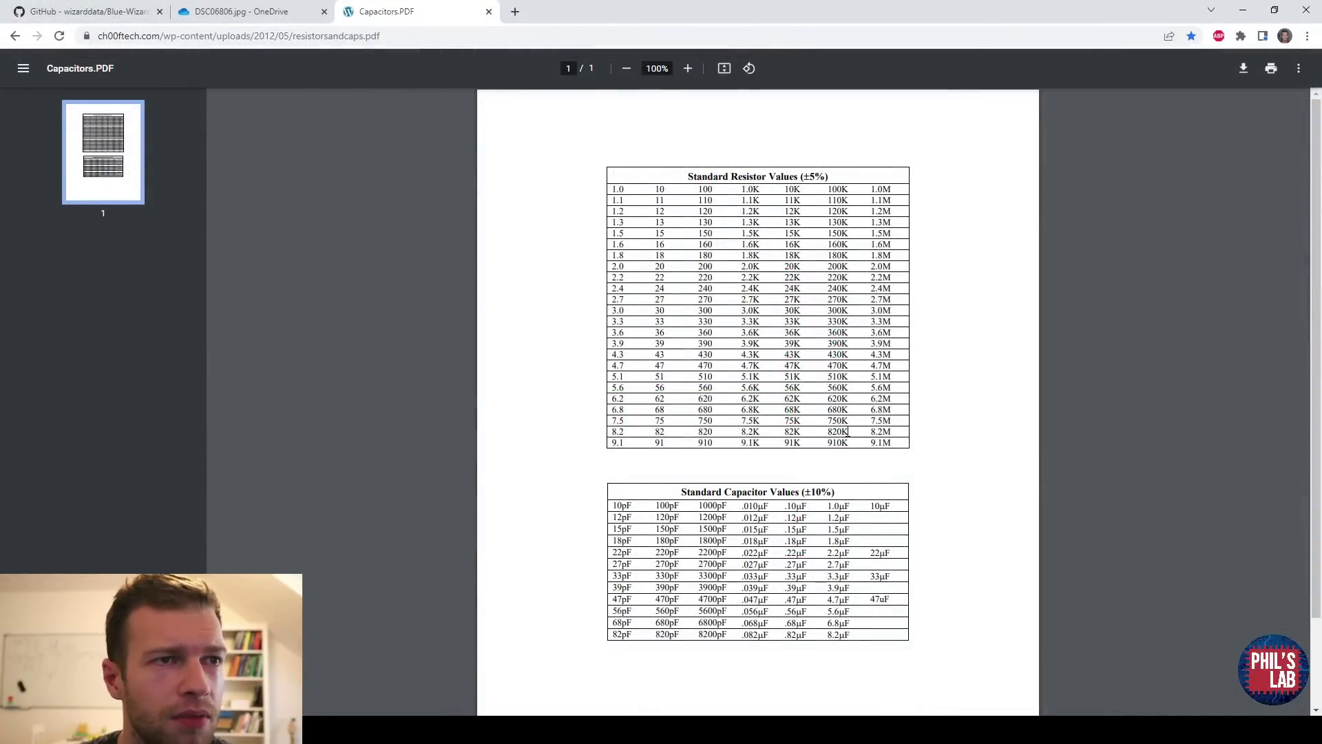
left_click(1240, 9)
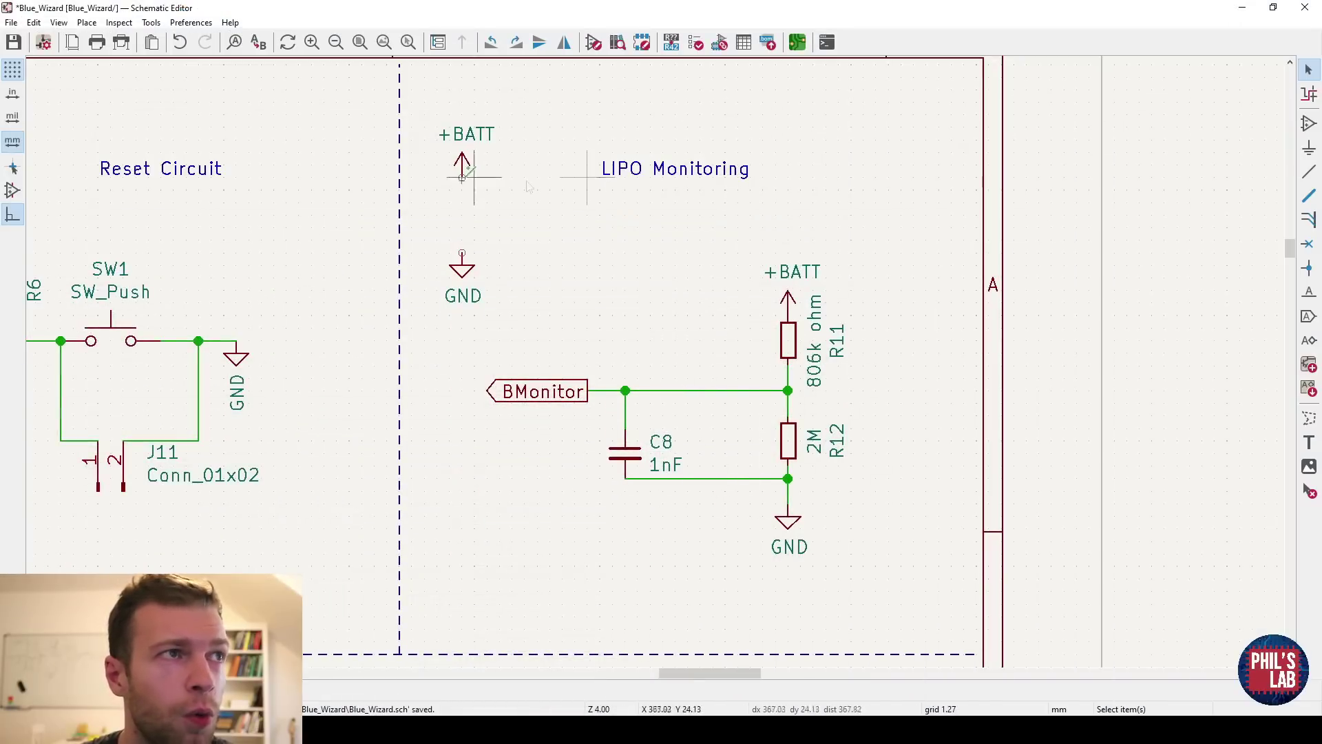
scroll(693, 358, "down", 5)
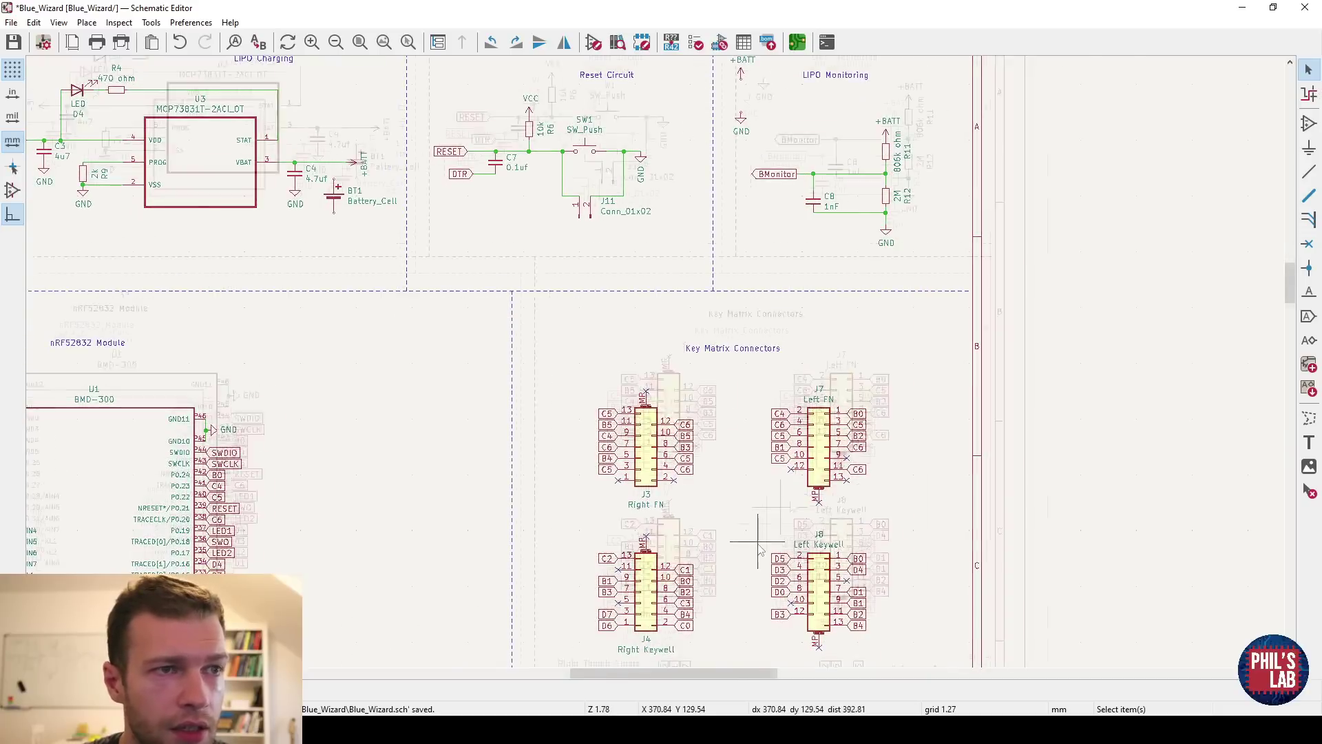
middle_click_drag(760, 549, 868, 439)
middle_click_drag(753, 482, 733, 407)
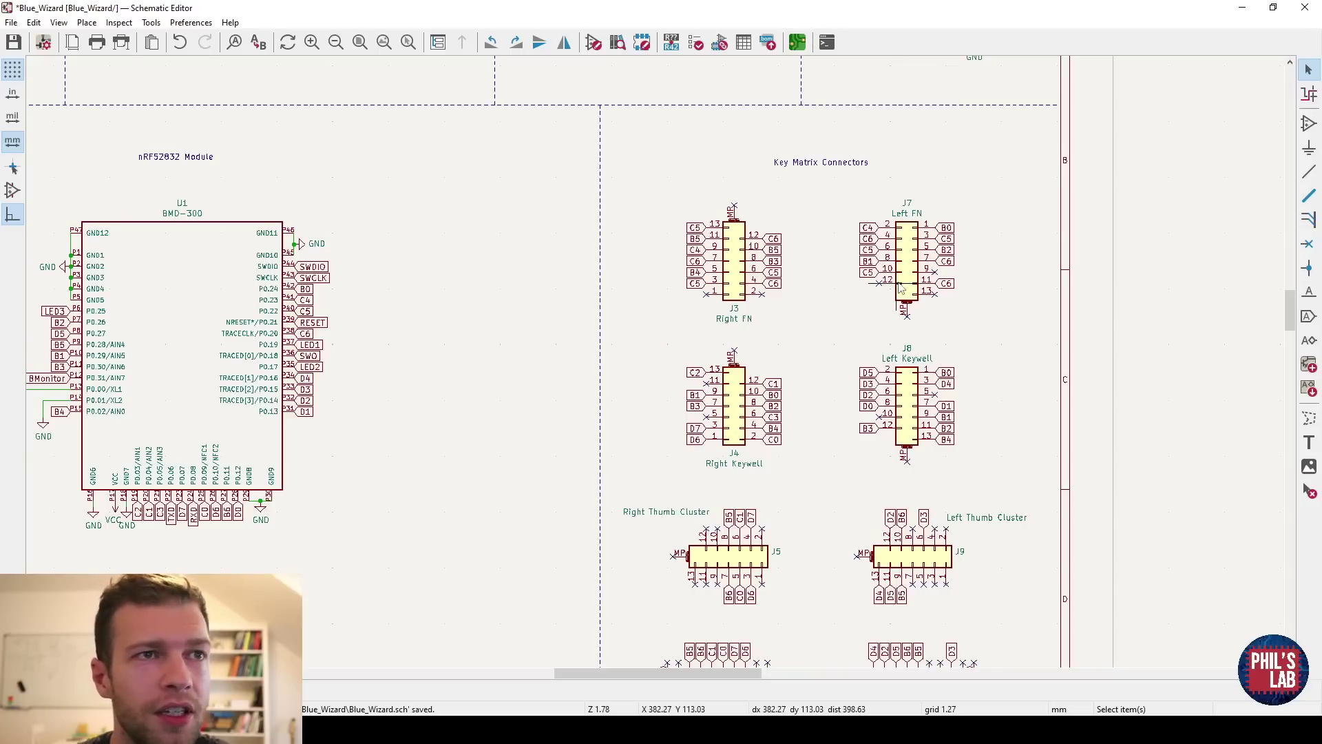
scroll(818, 527, "down", 1)
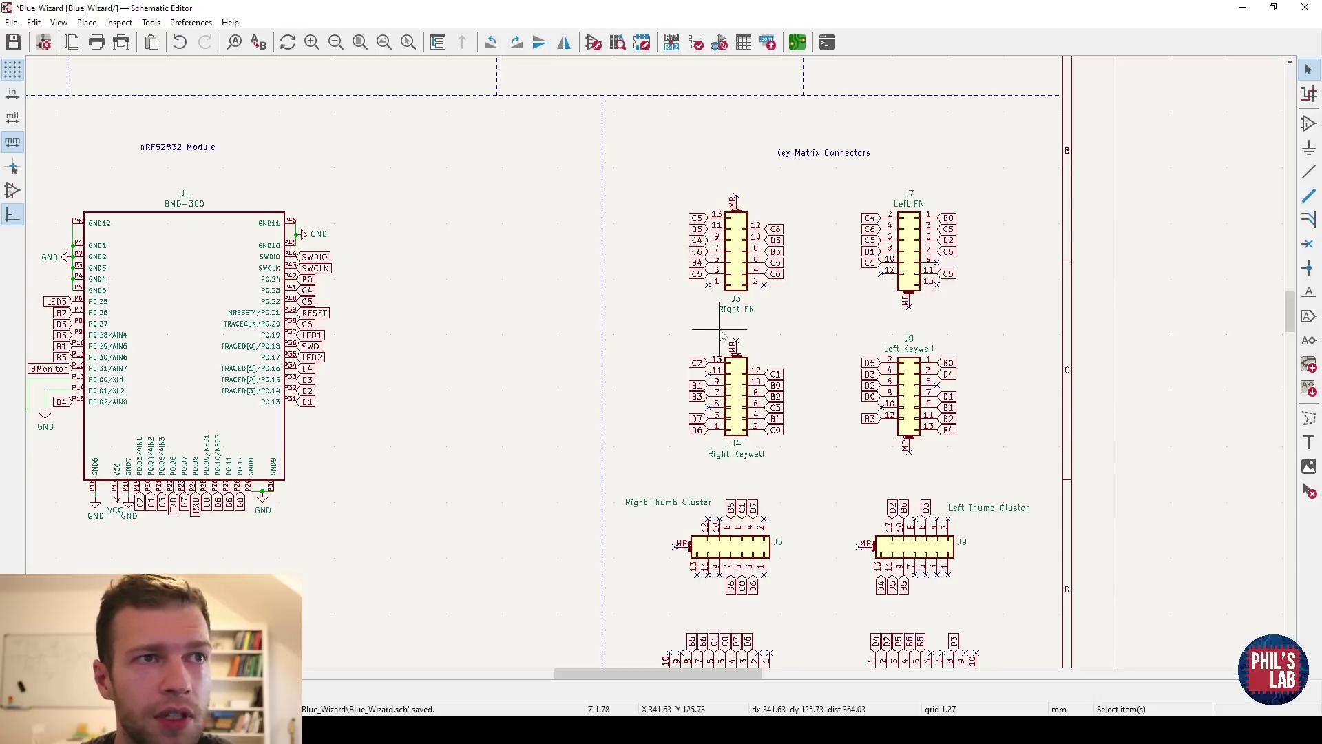
scroll(912, 410, "down", 2)
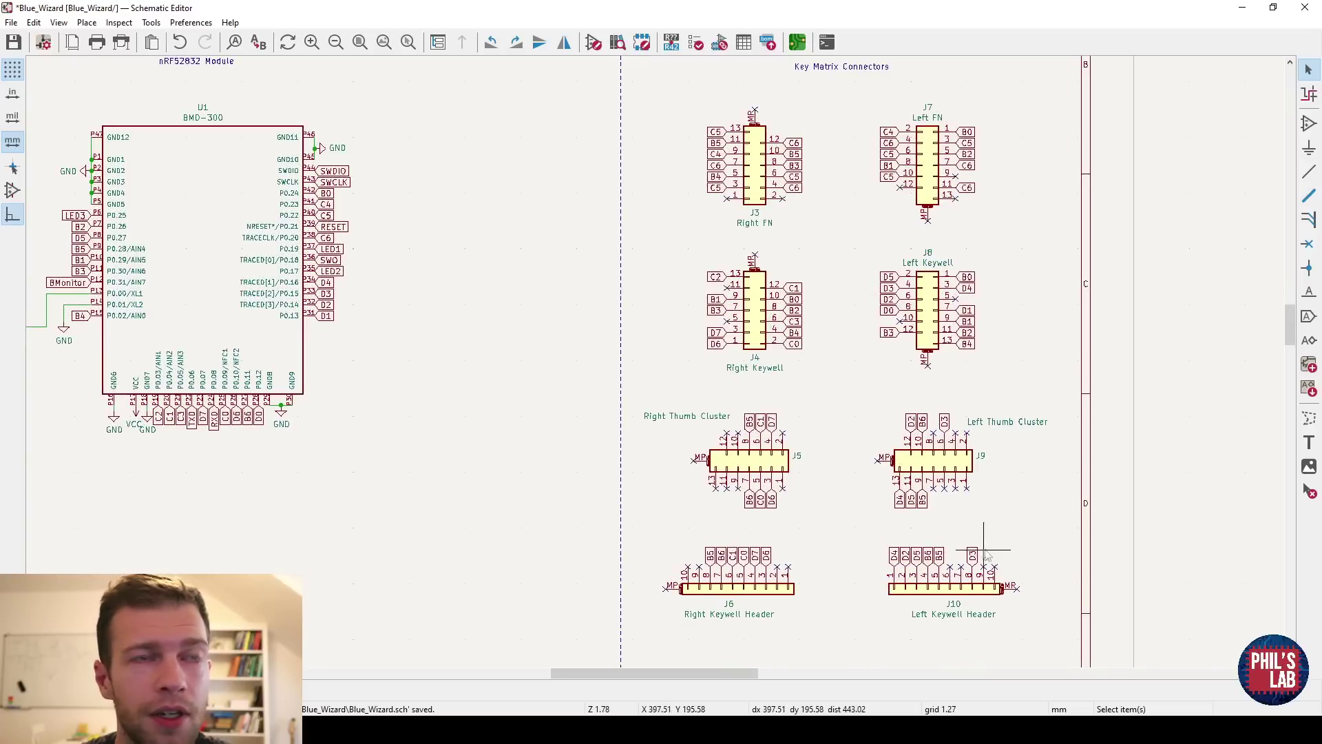
scroll(461, 517, "left", 1)
Set J1's SWDIO global label shape to Bidirectional, leaving SWCLK unchanged
key("Home")
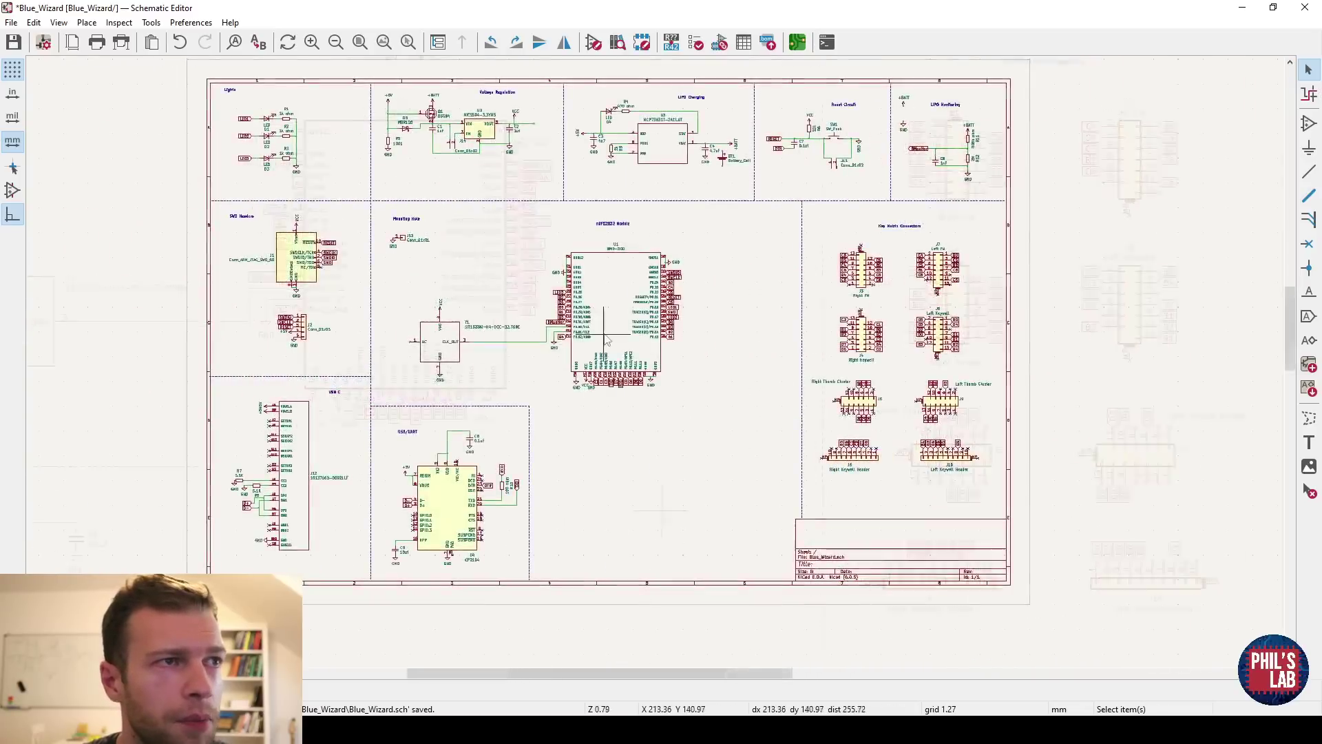
scroll(428, 248, "up", 3, "ctrl")
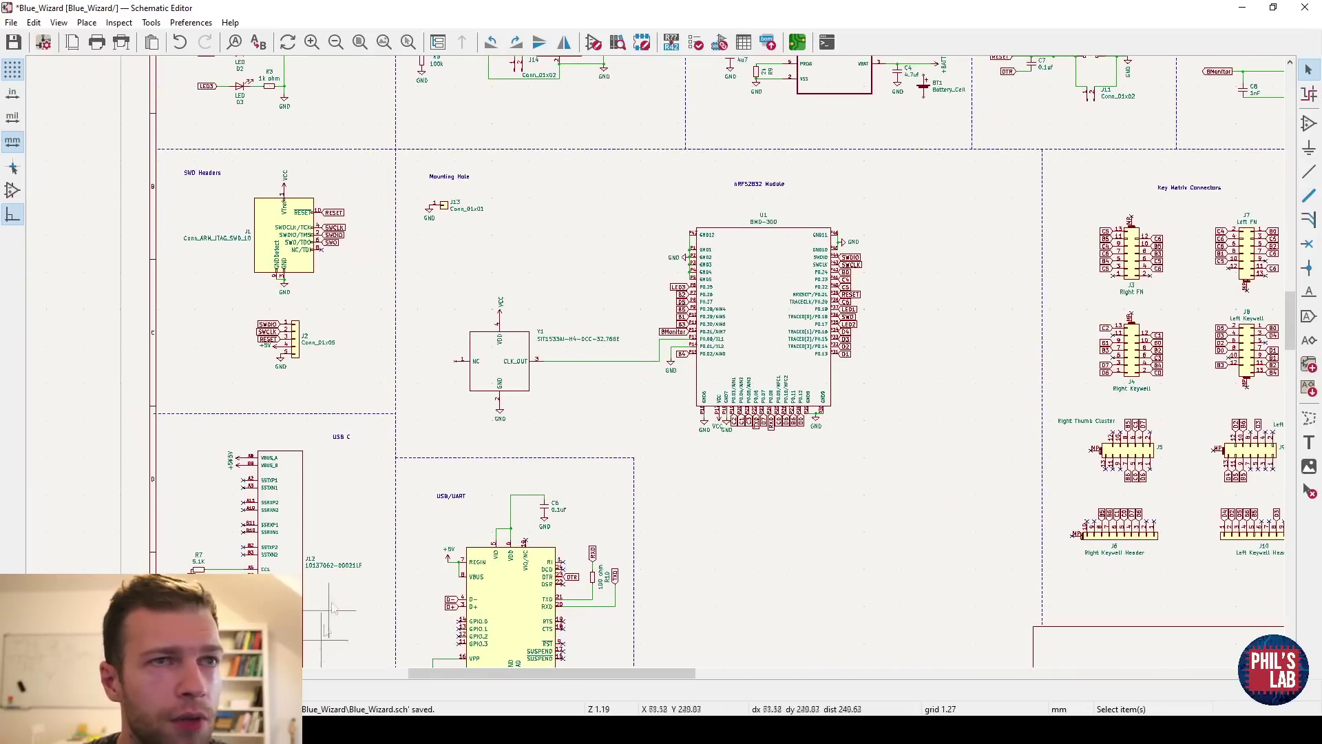
scroll(263, 255, "up", 3)
scroll(654, 362, "right", 1)
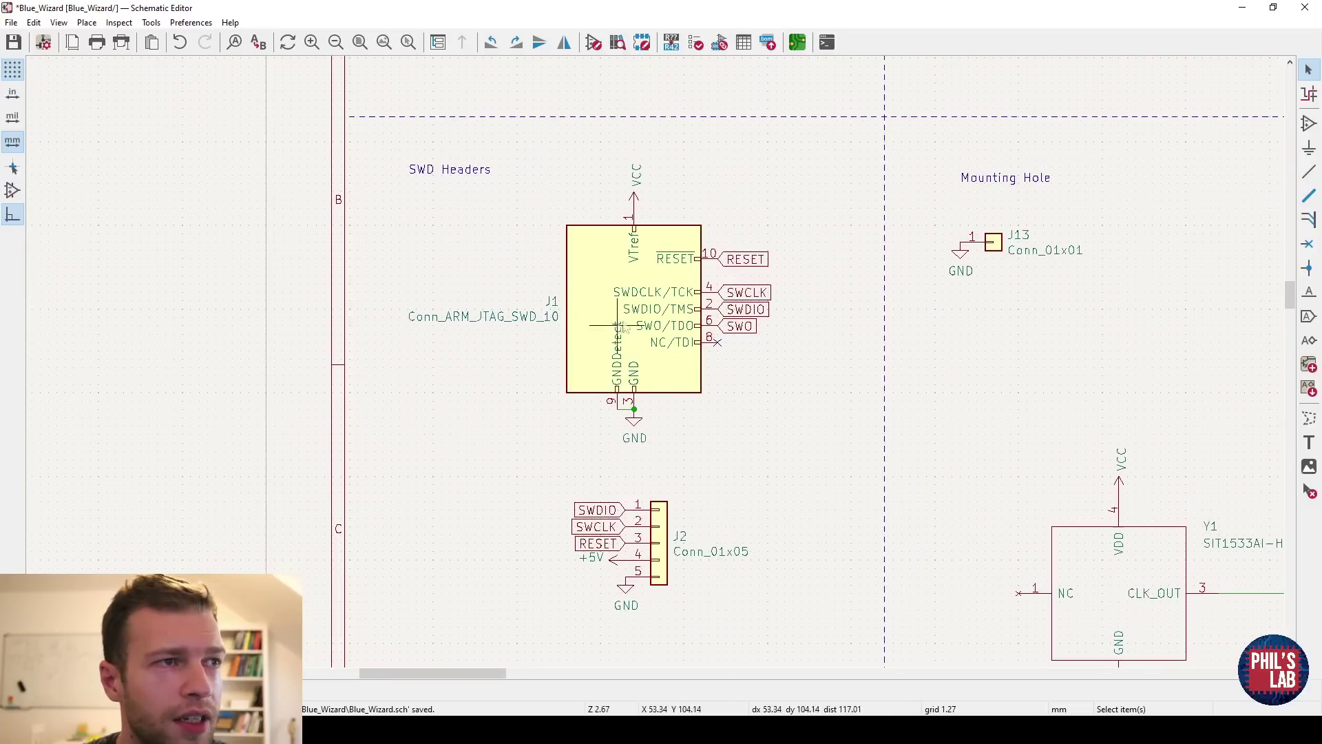
double_click(745, 292)
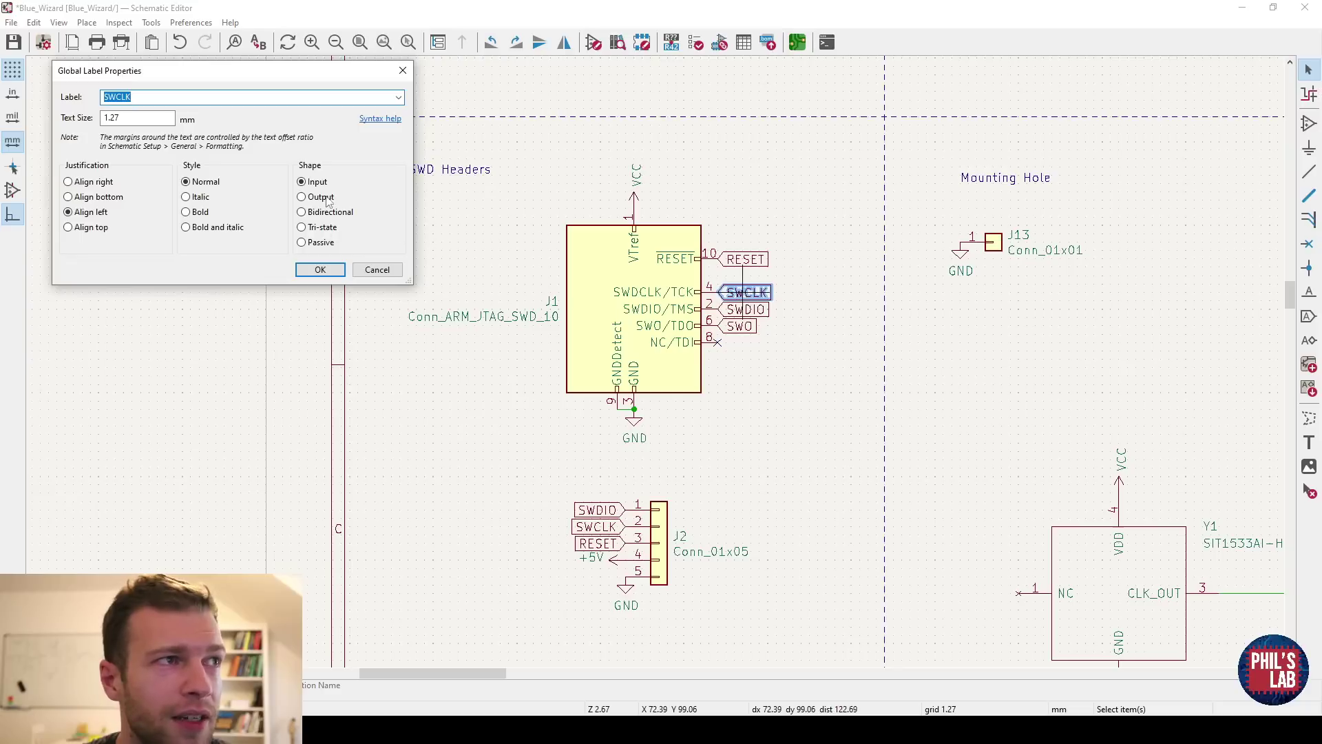
left_click(395, 274)
double_click(746, 309)
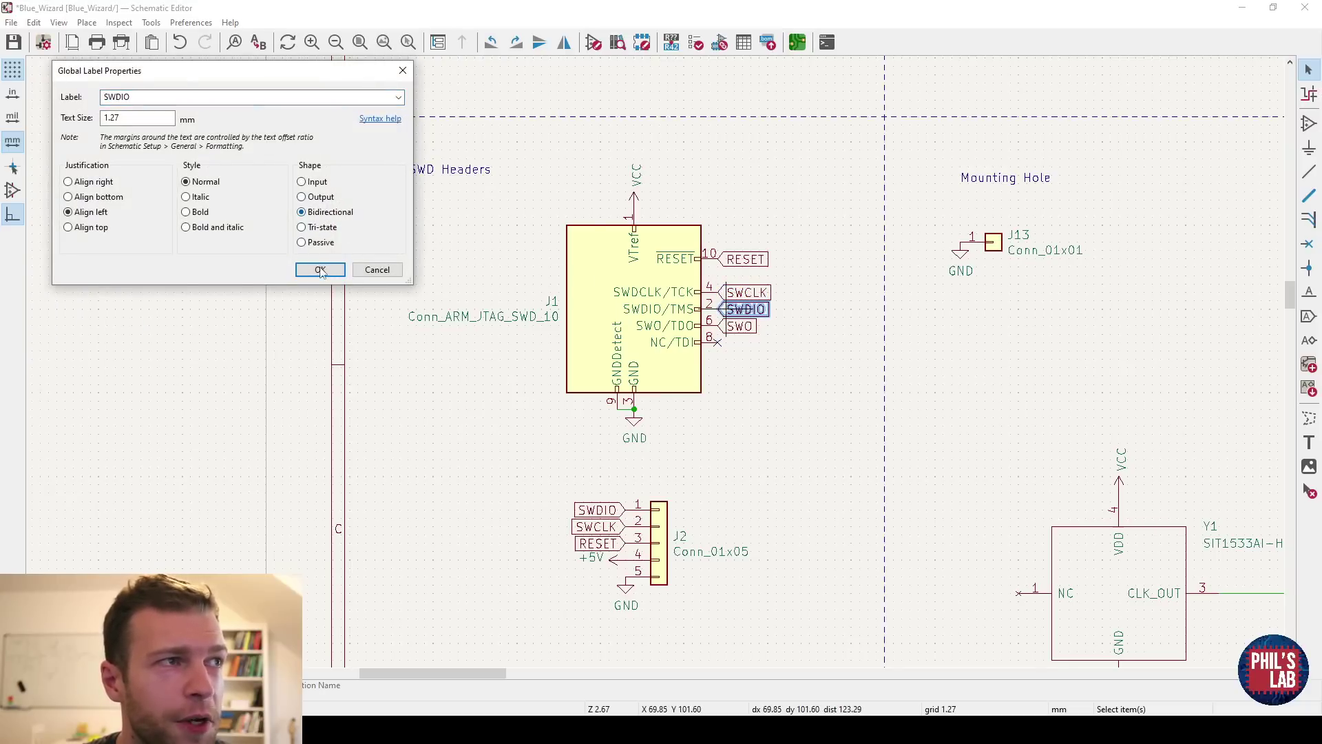
left_click(321, 270)
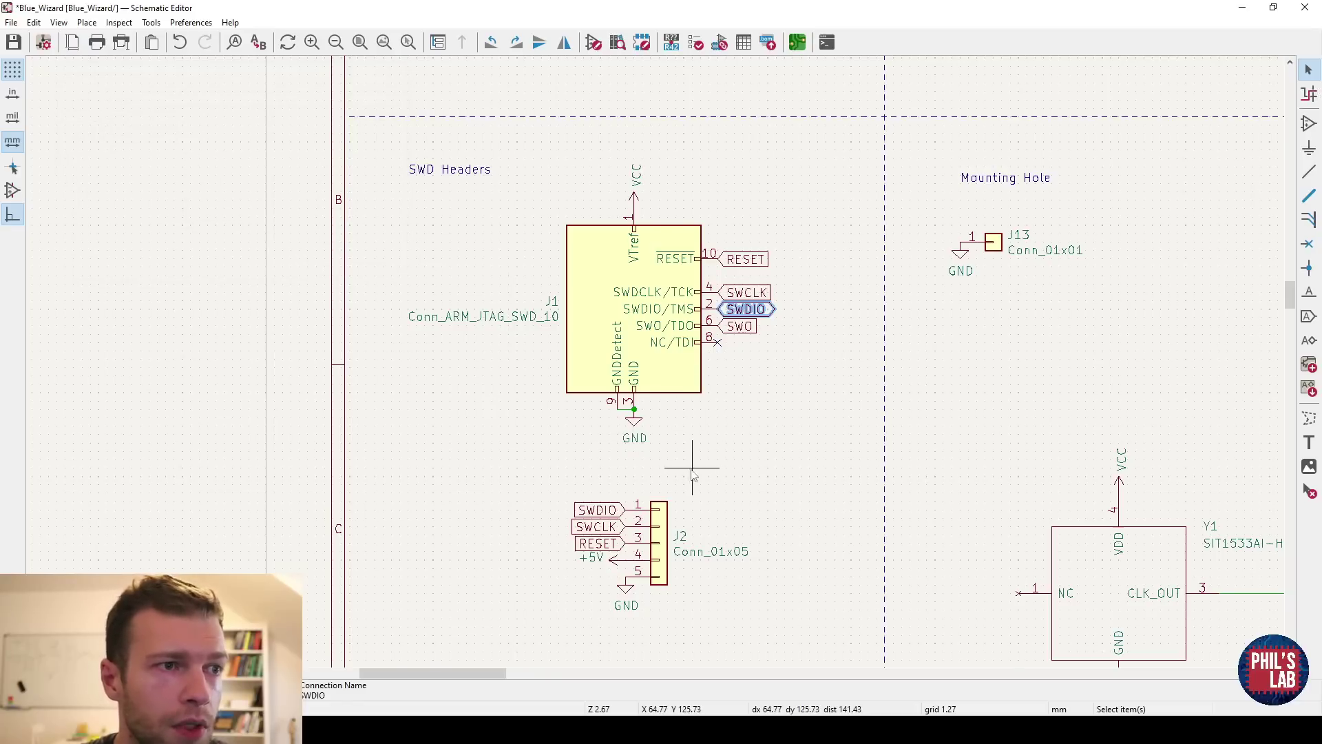
scroll(693, 473, "down", 2)
middle_click_drag(657, 370, 655, 406)
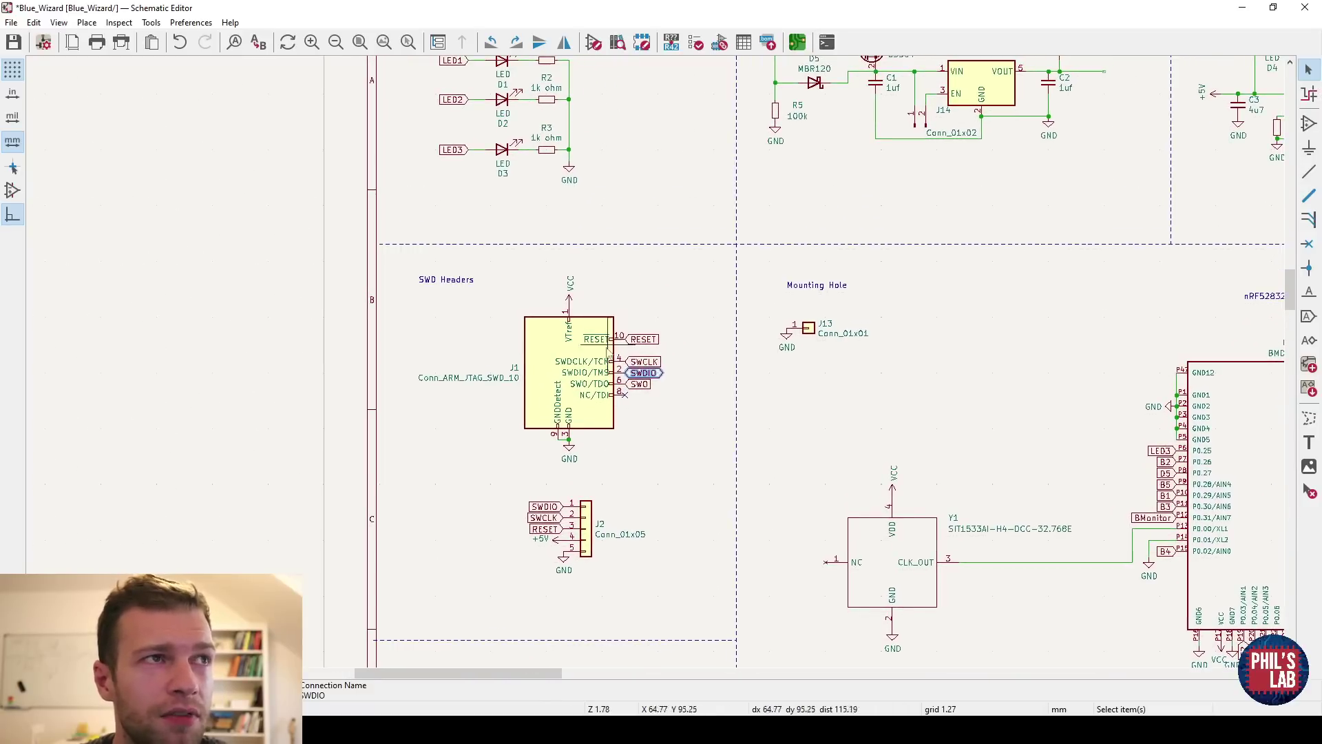
Place a USB_CC1 net label on the wire between R7 and J12's CC1 pin
scroll(638, 336, "down", 5, "shift")
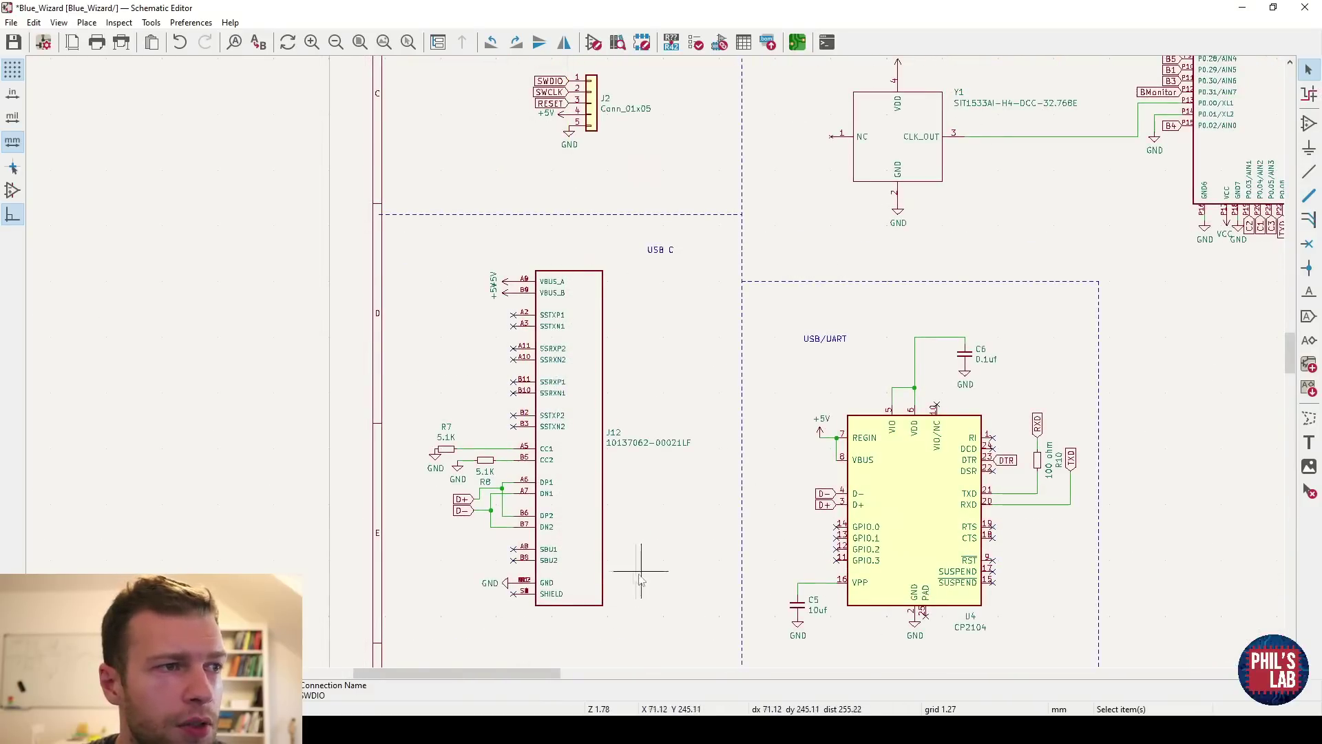
scroll(480, 506, "up", 2)
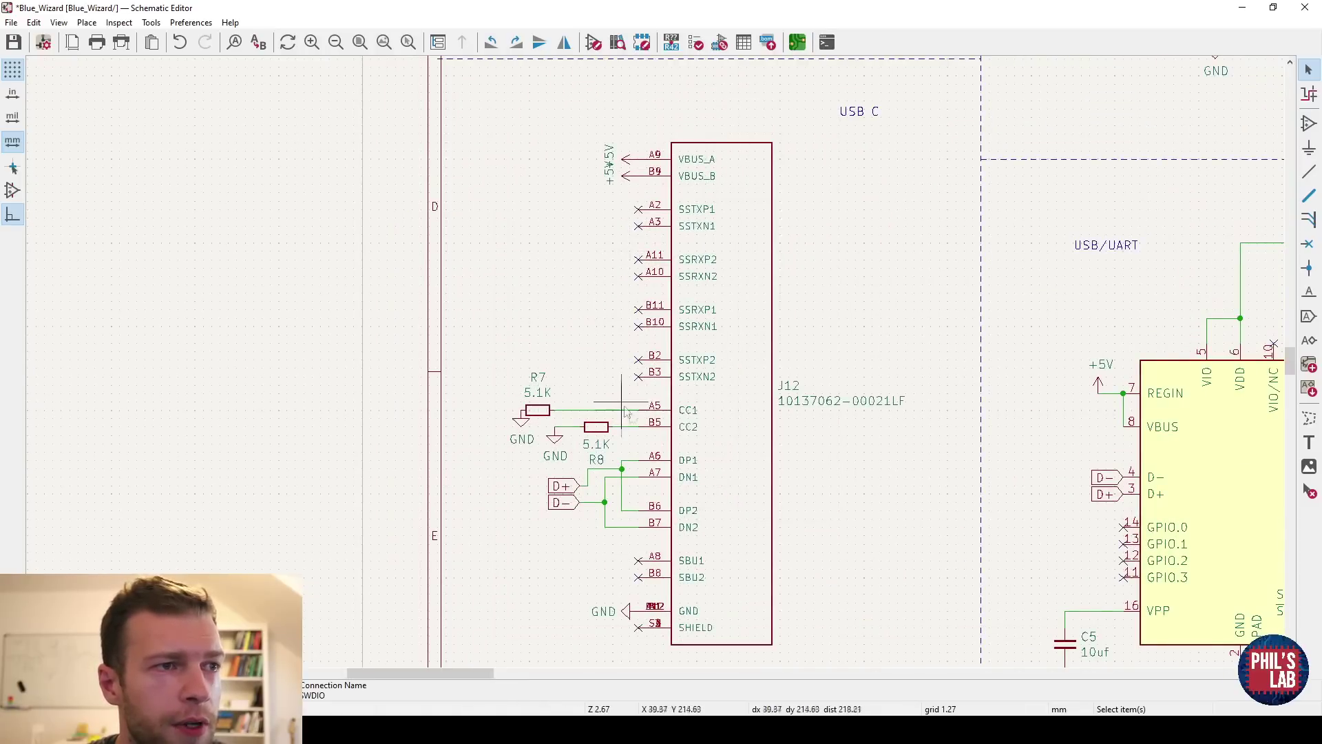
scroll(641, 425, "up", 2)
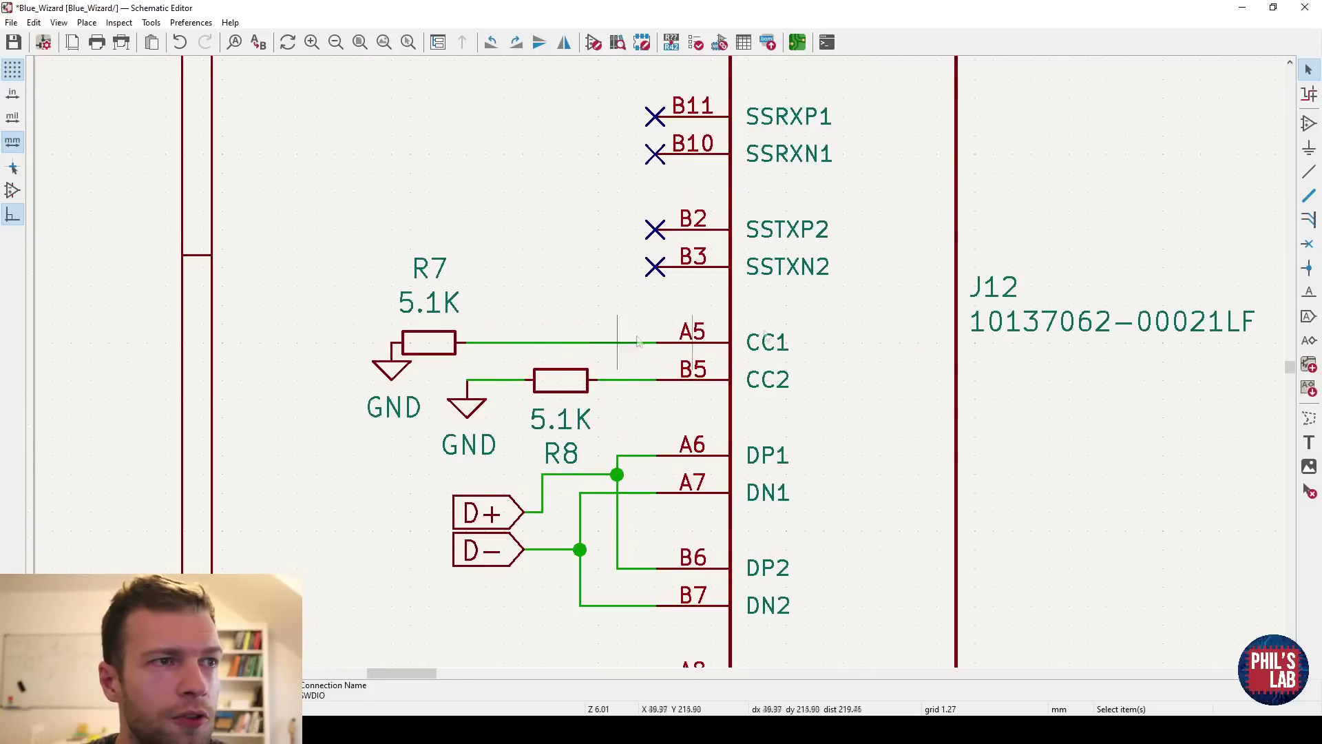
left_click(1309, 291)
left_click(692, 311)
type("USB_CC1")
key("Return")
left_click(526, 342)
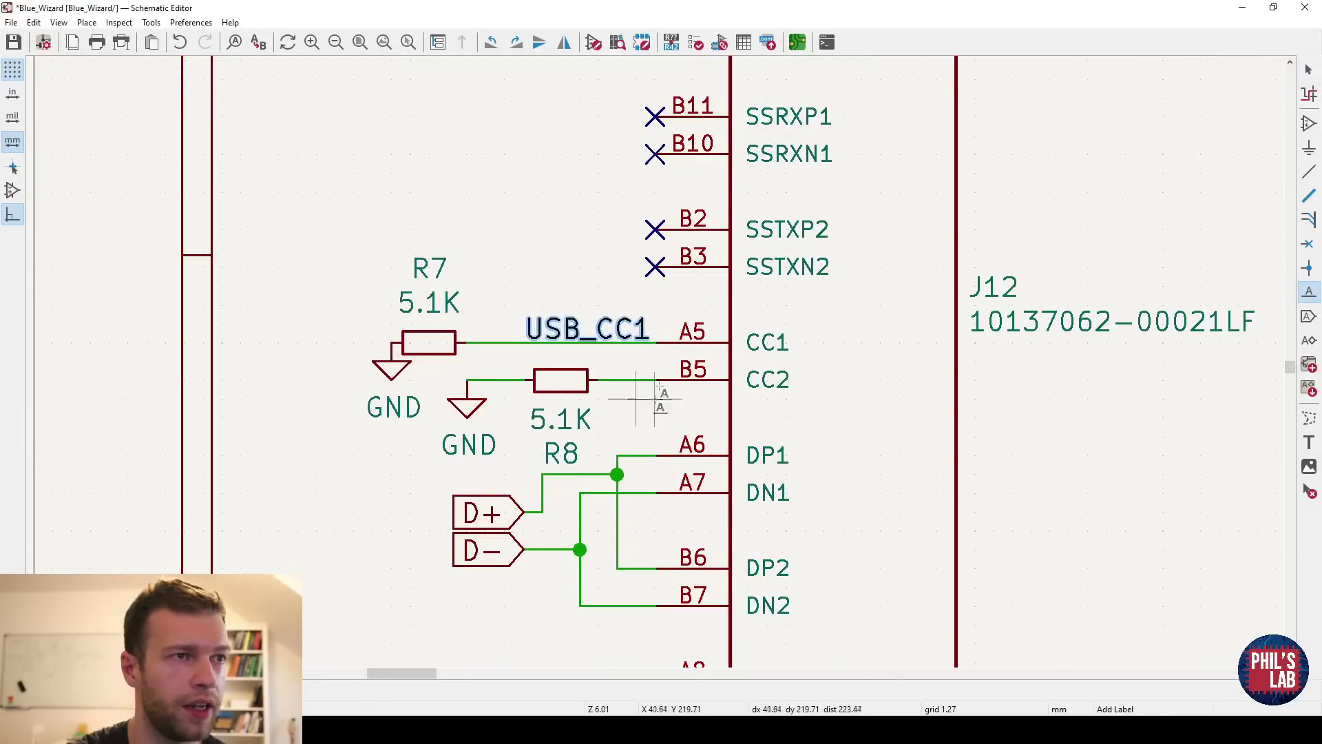
key("Escape")
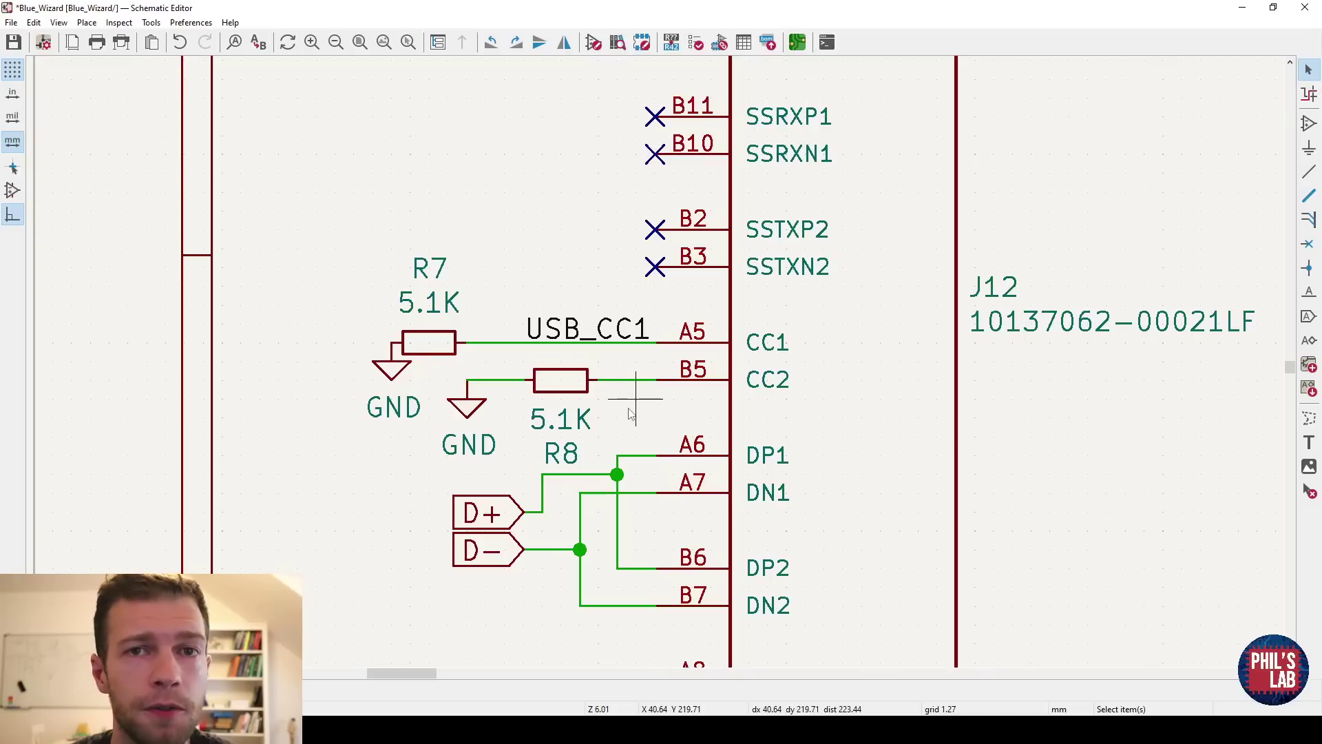
scroll(629, 414, "down", 4)
scroll(1226, 386, "up", 1)
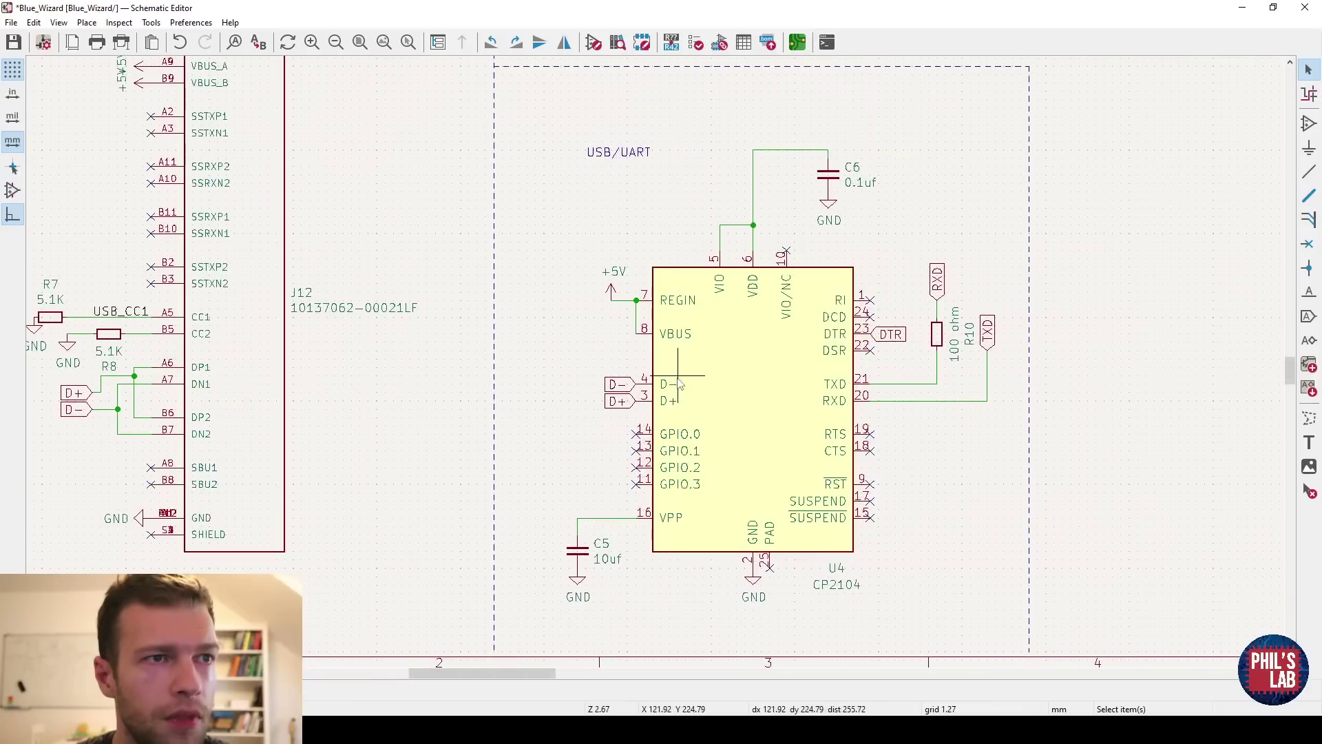
middle_click_drag(679, 444, 693, 459)
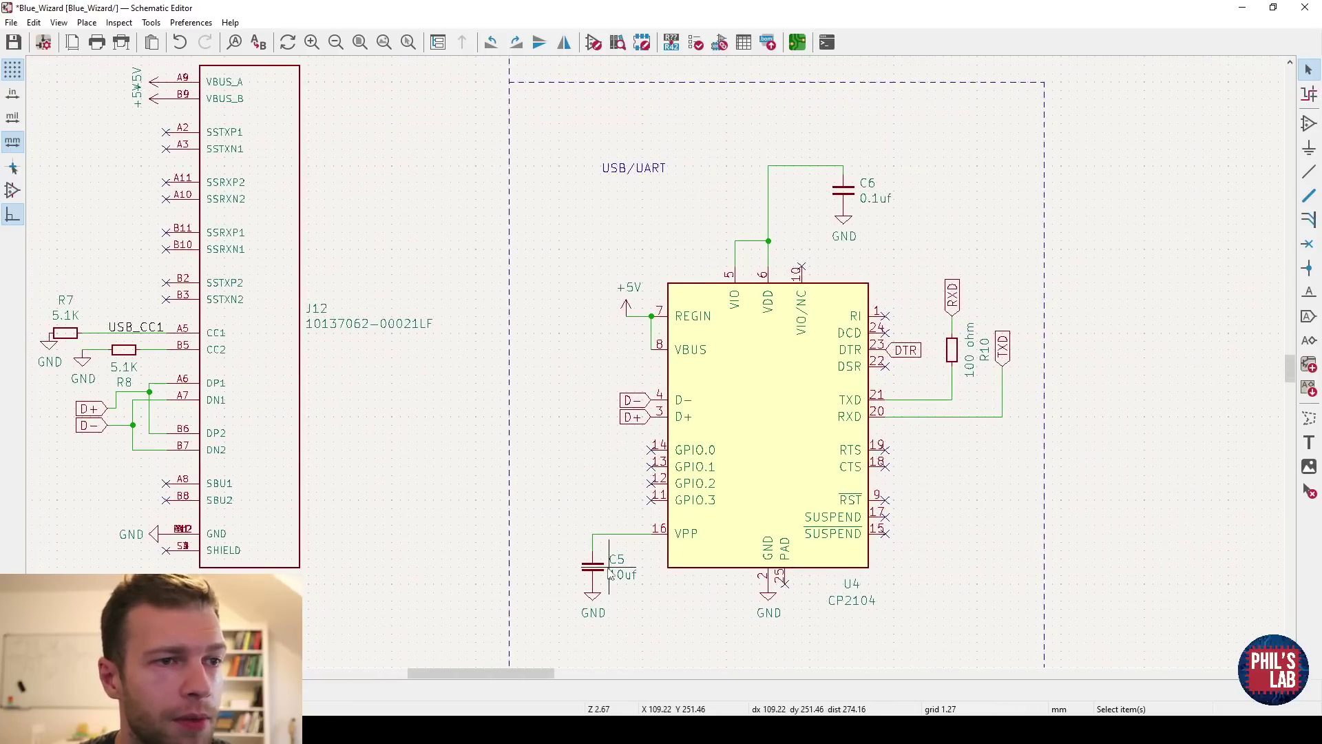
scroll(641, 386, "down", 2)
middle_click_drag(927, 215, 900, 254)
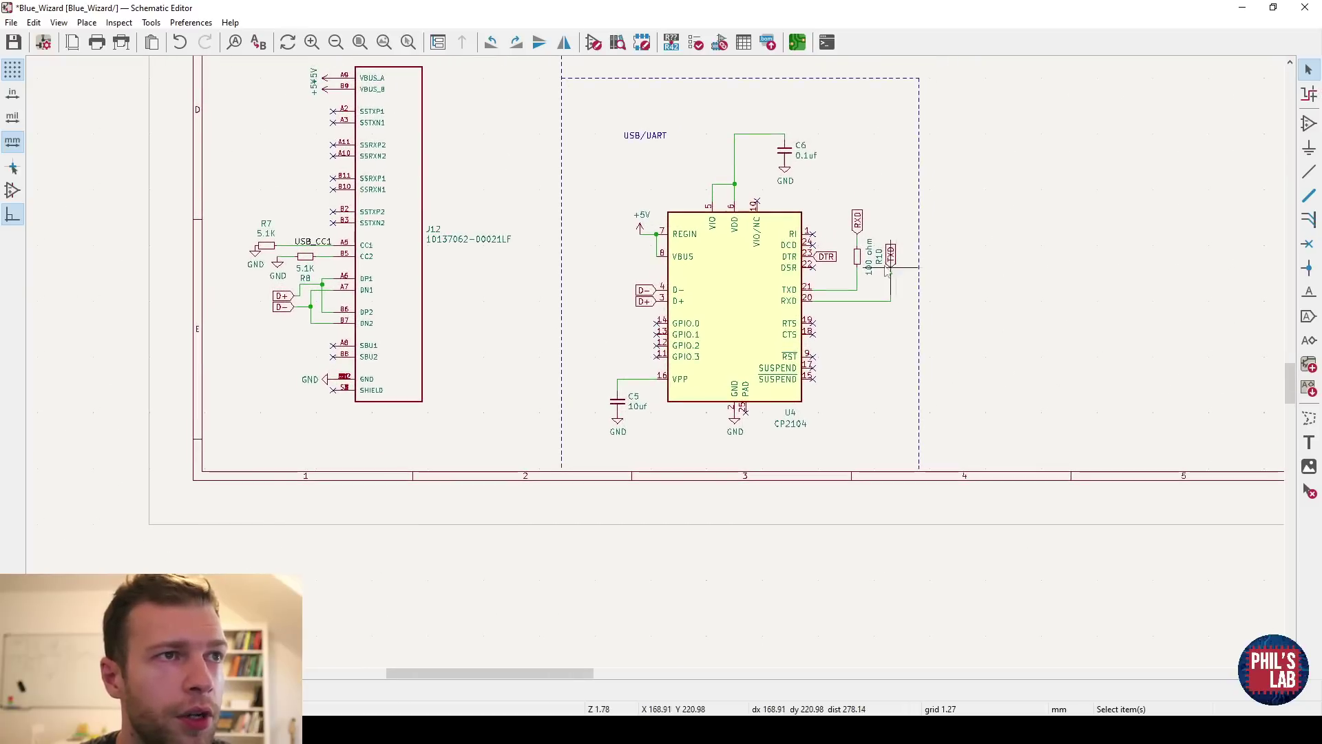
scroll(722, 181, "down", 1)
scroll(698, 352, "up", 2)
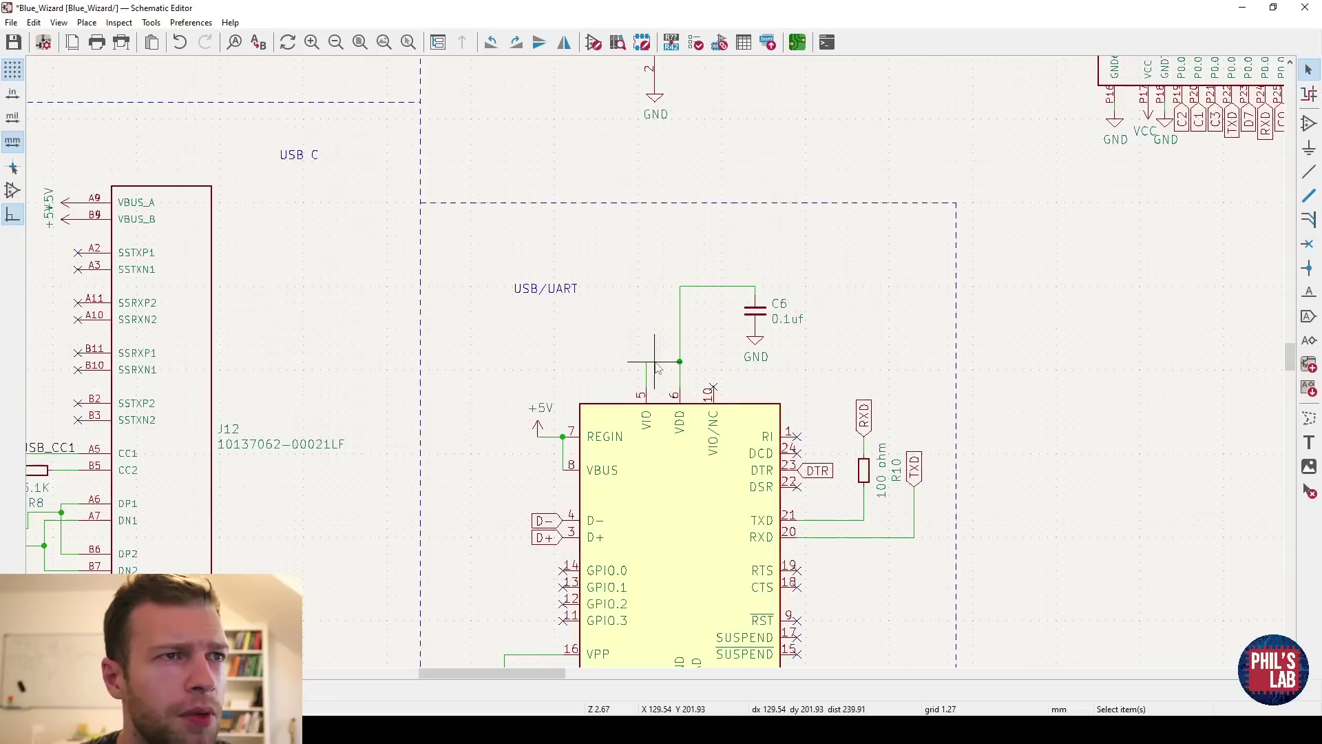
scroll(572, 455, "up", 2)
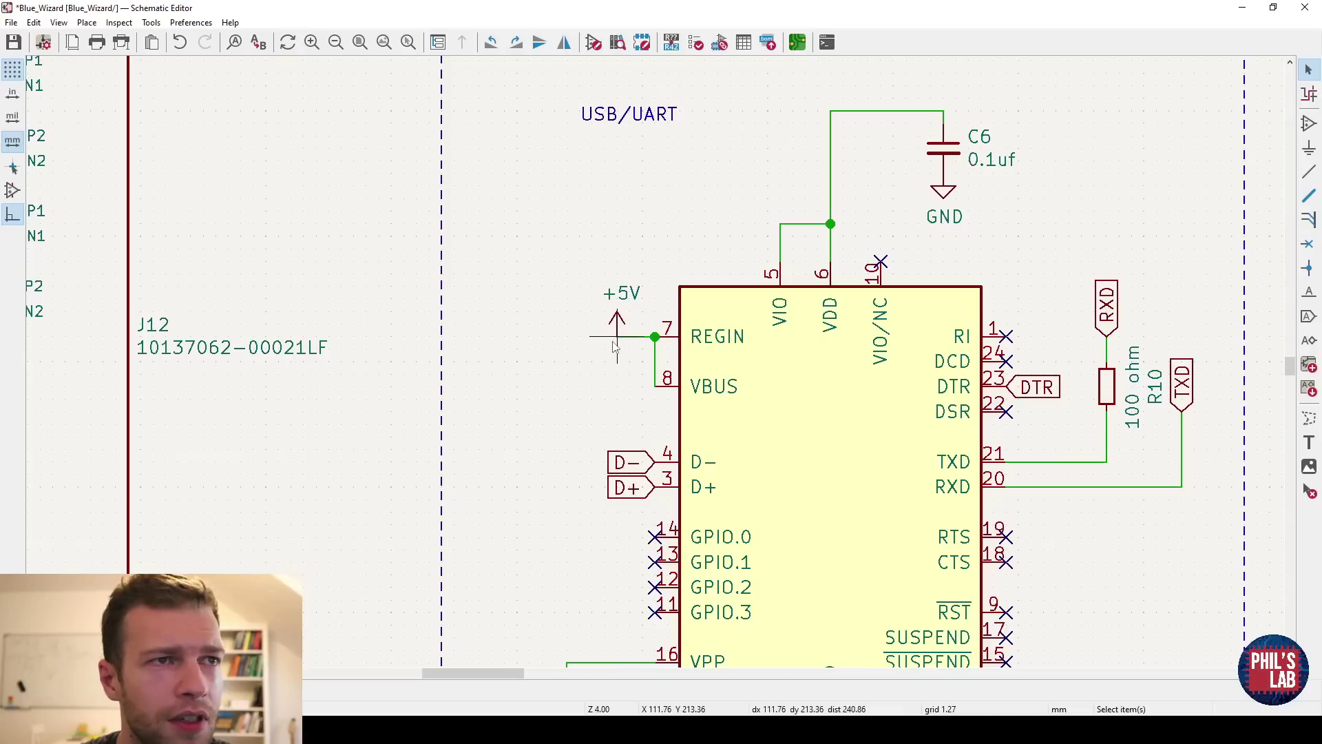
scroll(738, 375, "down", 1)
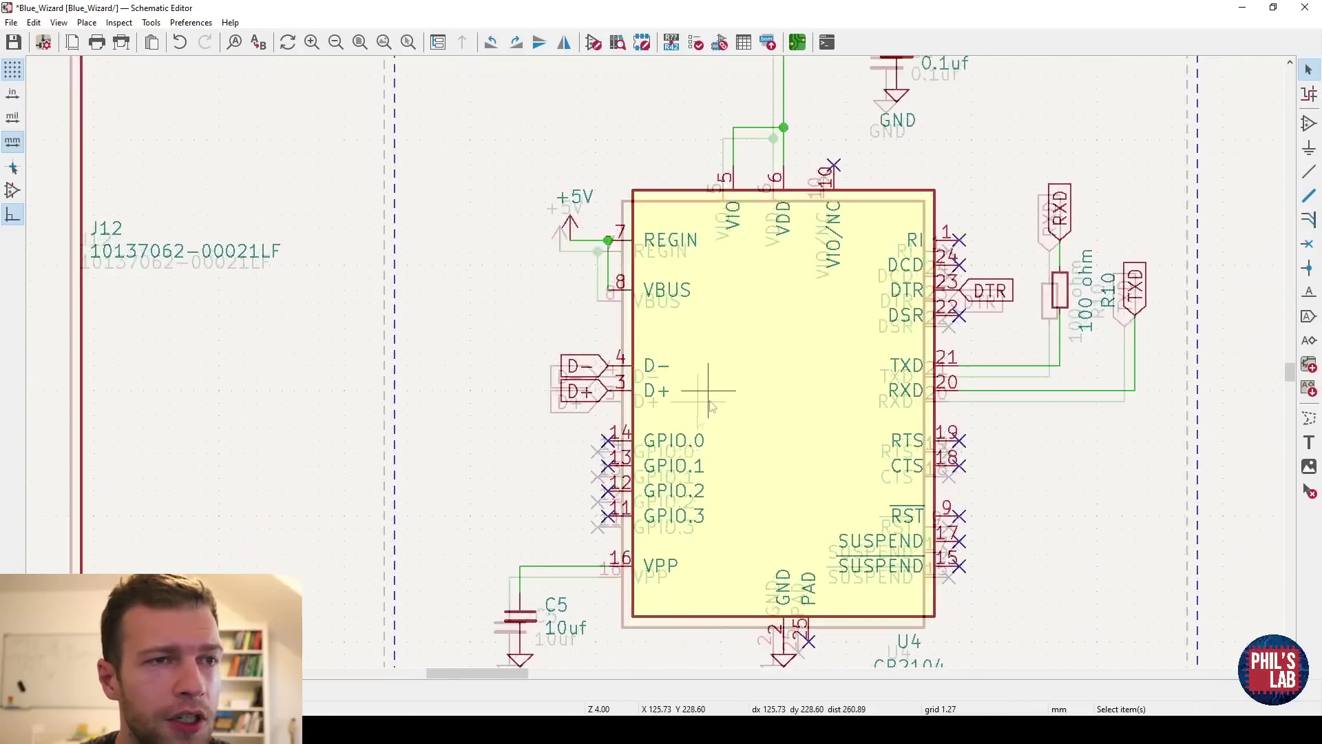
scroll(751, 286, "up", 1)
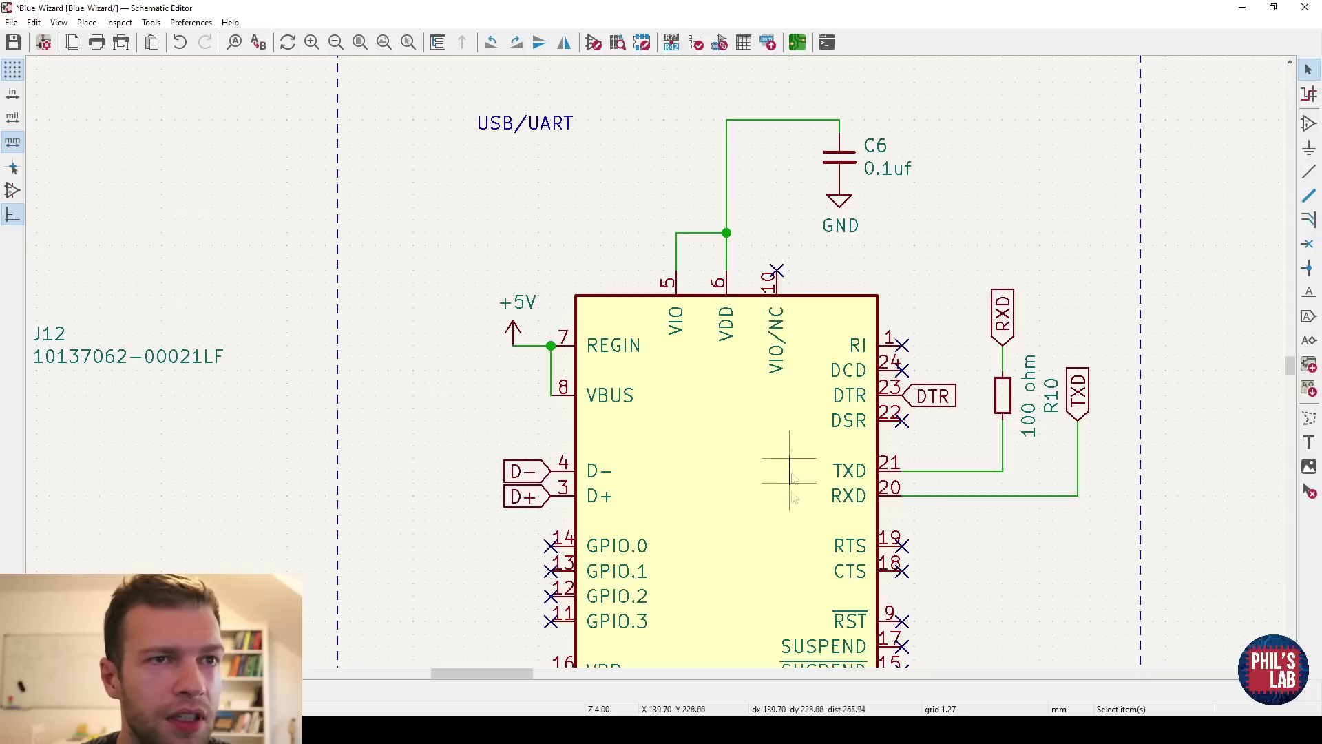
scroll(782, 466, "down", 5)
scroll(783, 538, "up", 5)
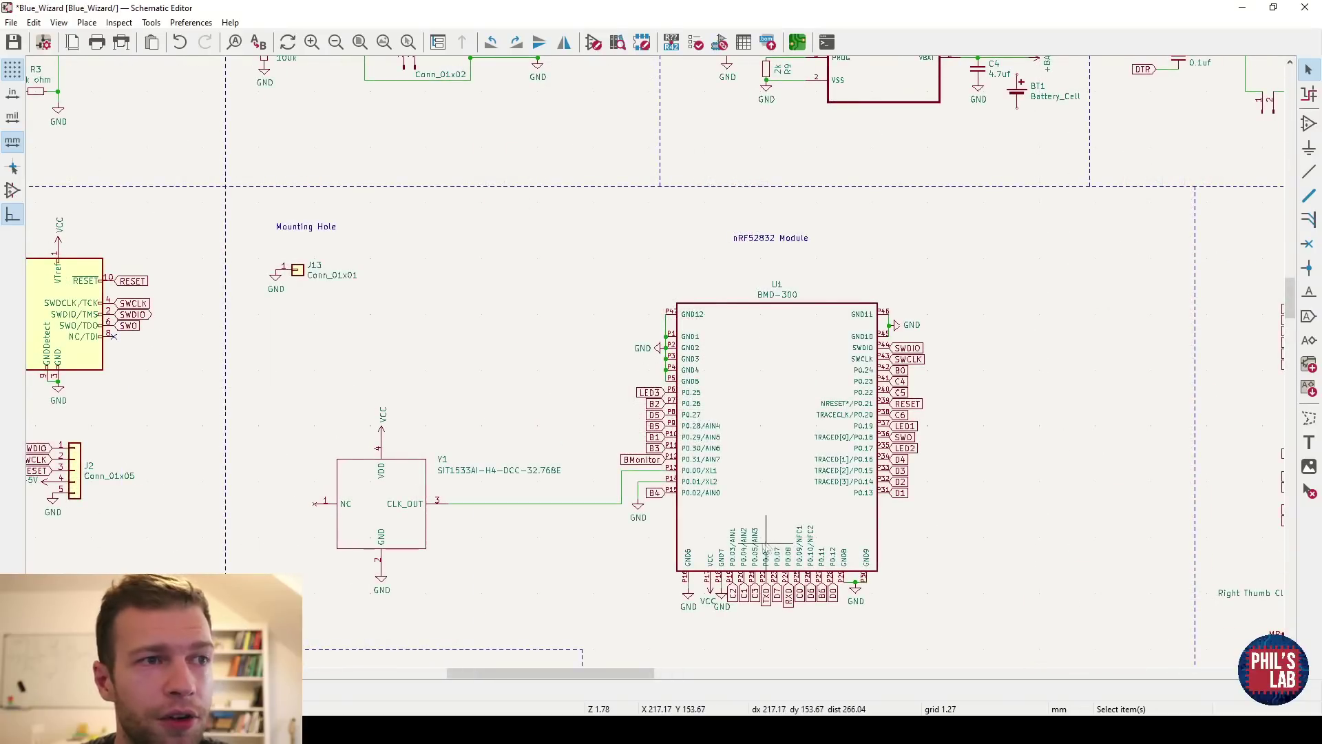
scroll(766, 545, "up", 2)
scroll(694, 251, "up", 1)
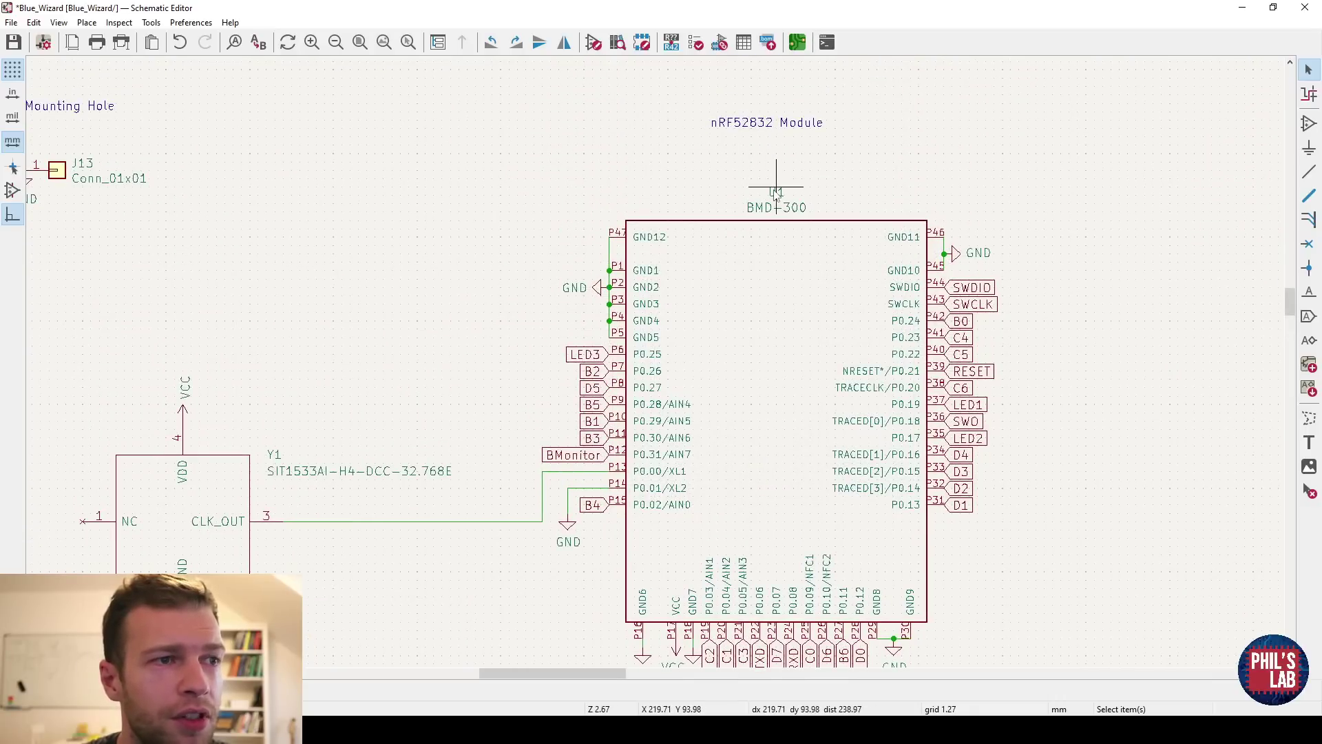
scroll(777, 314, "down", 1)
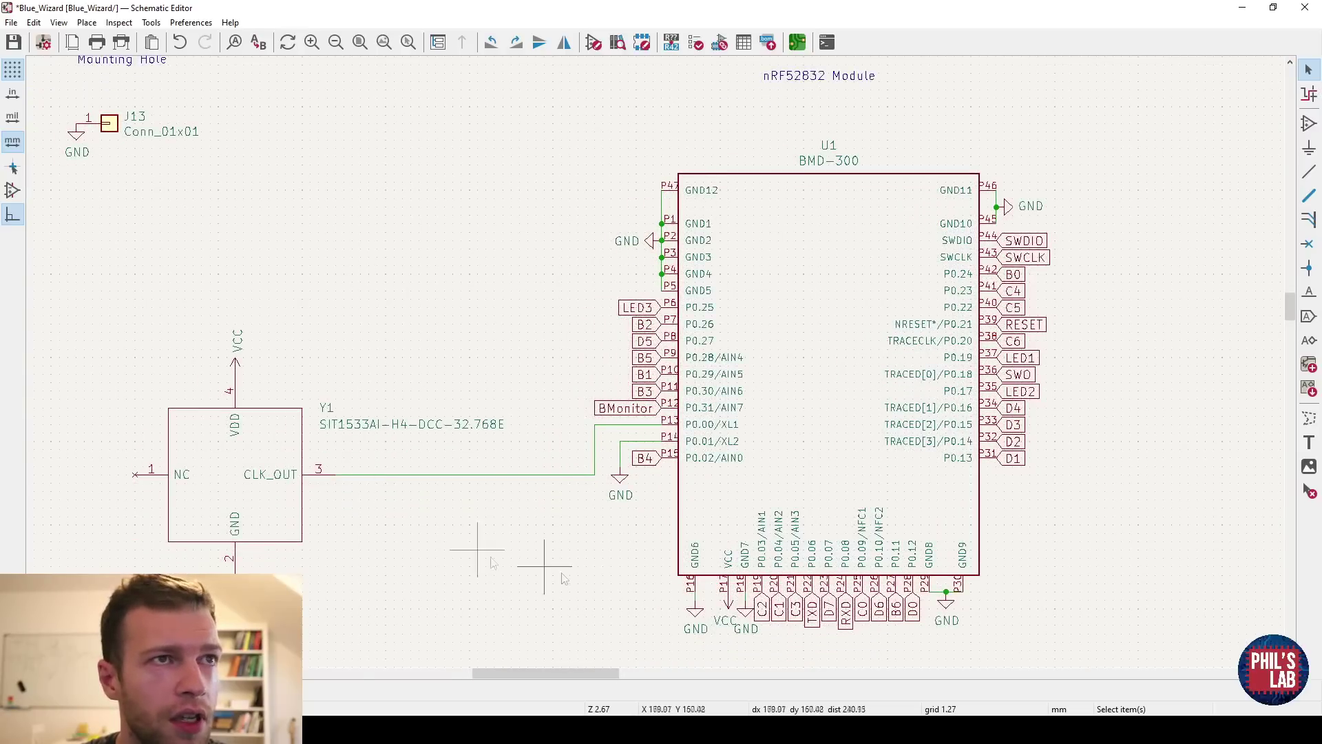
middle_click_drag(541, 363, 611, 370)
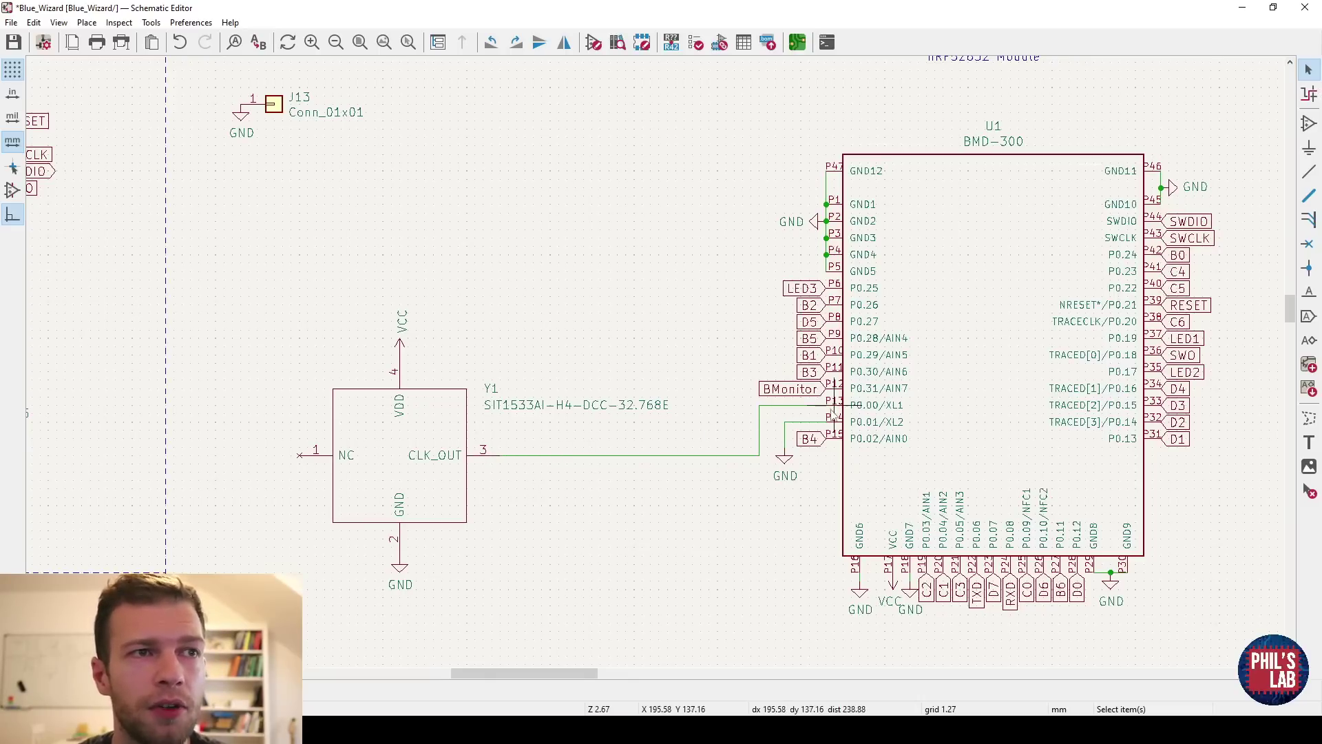
middle_click_drag(828, 415, 768, 455)
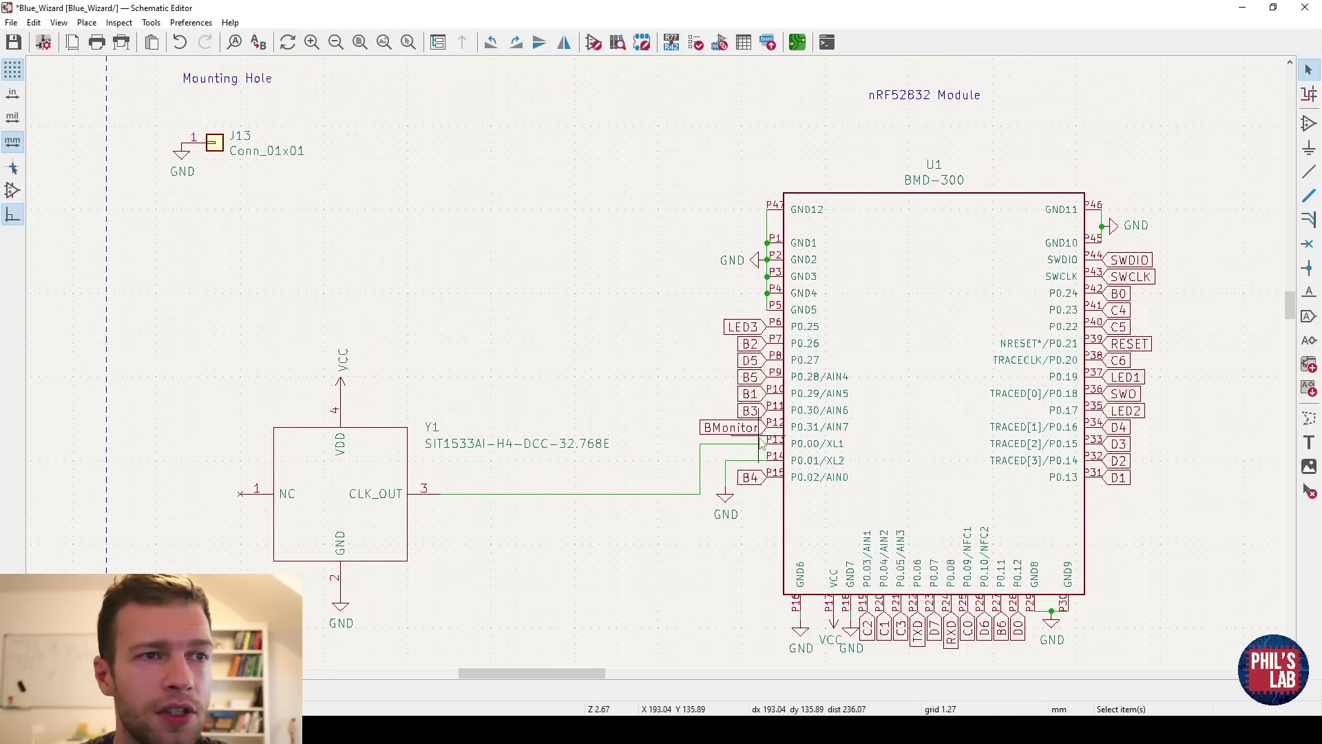
middle_click_drag(826, 445, 697, 405)
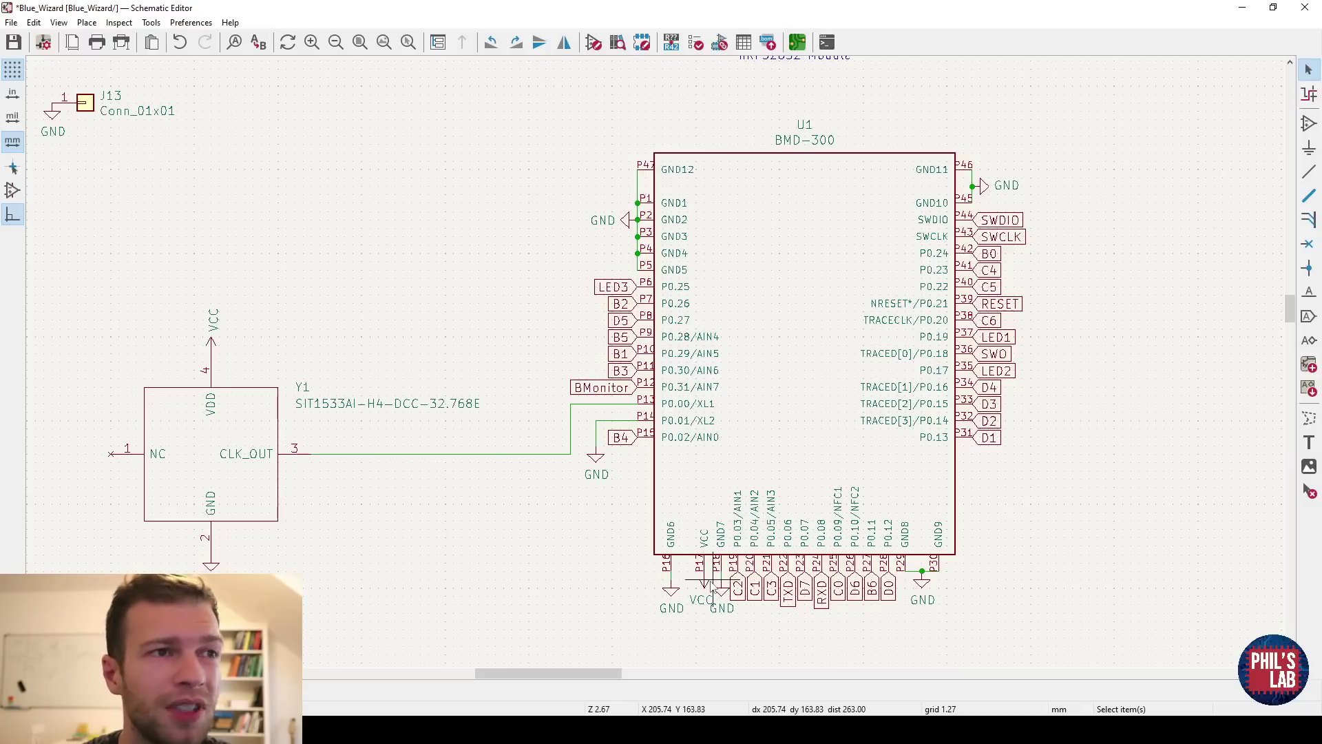
Zoom out to the whole schematic sheet and open the Blue_Wizard board in the PCB Editor
scroll(827, 315, "down", 2)
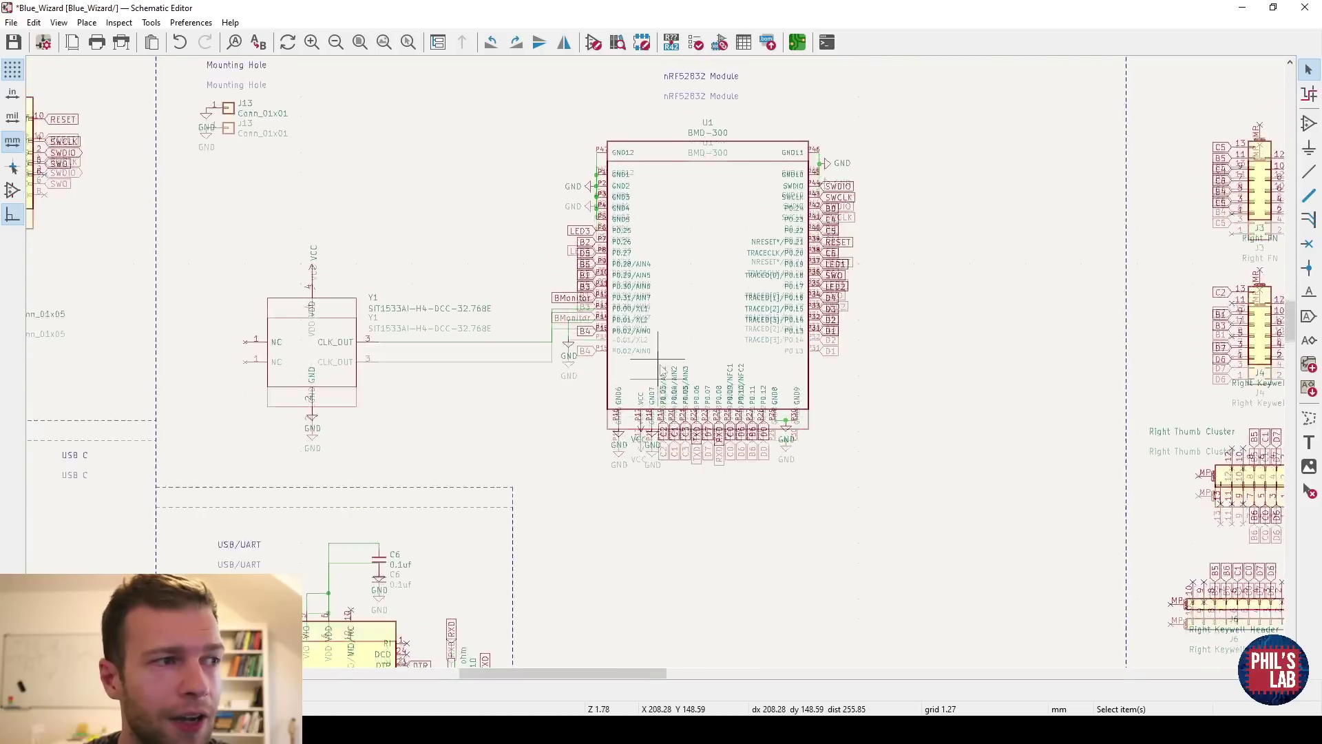
scroll(797, 292, "down", 2)
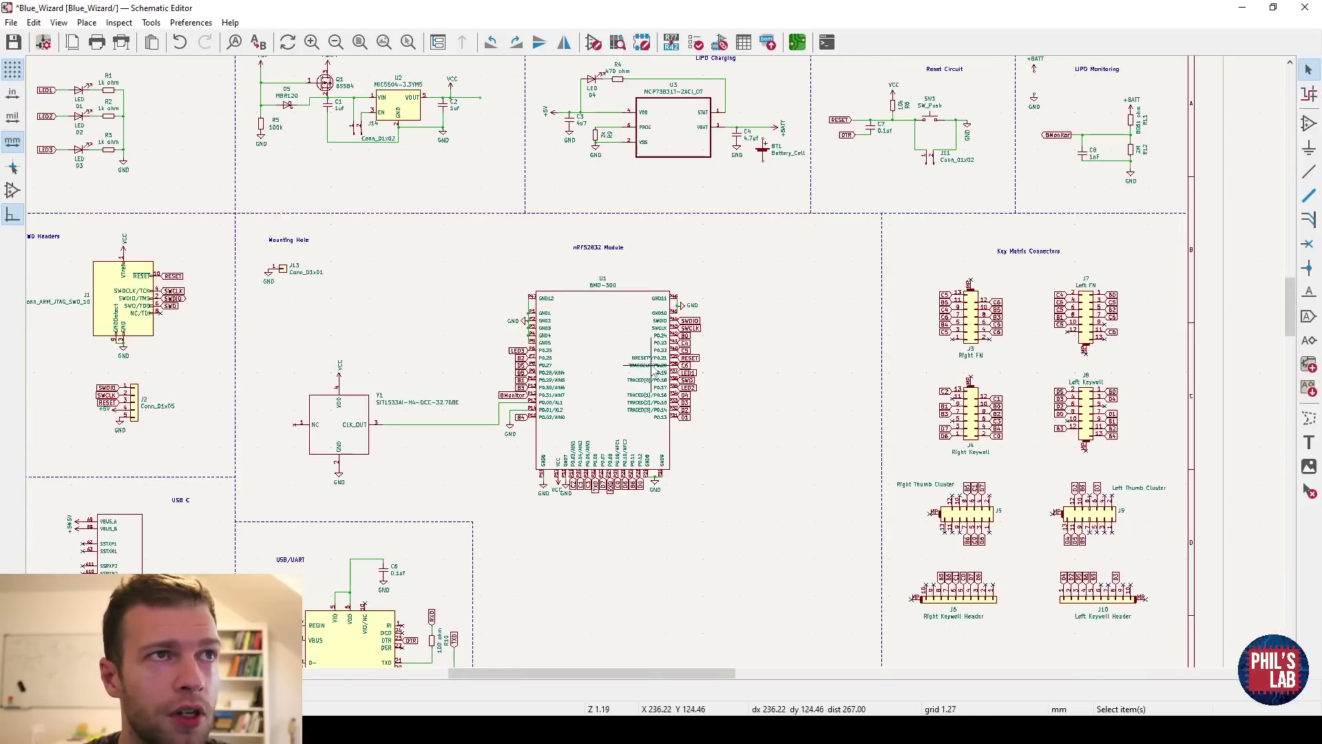
middle_click_drag(648, 368, 704, 377)
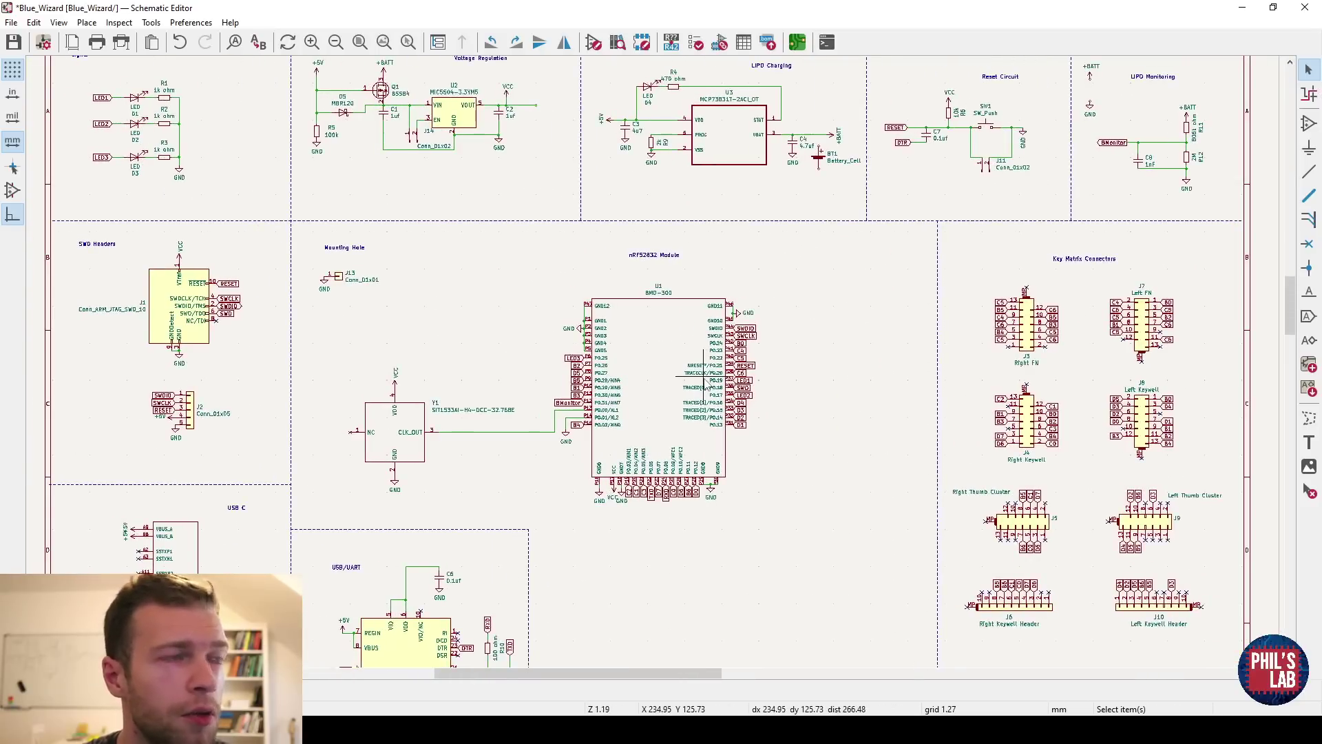
scroll(704, 377, "down", 2)
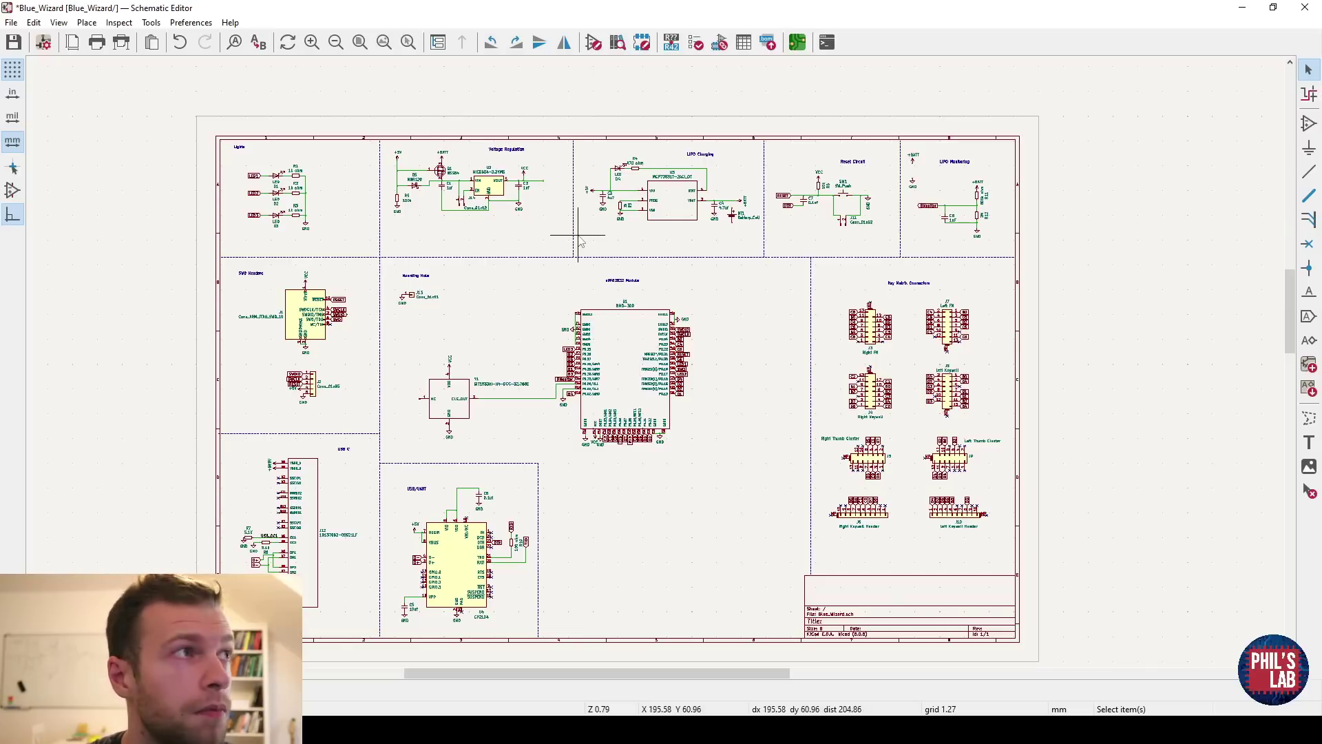
left_click(799, 43)
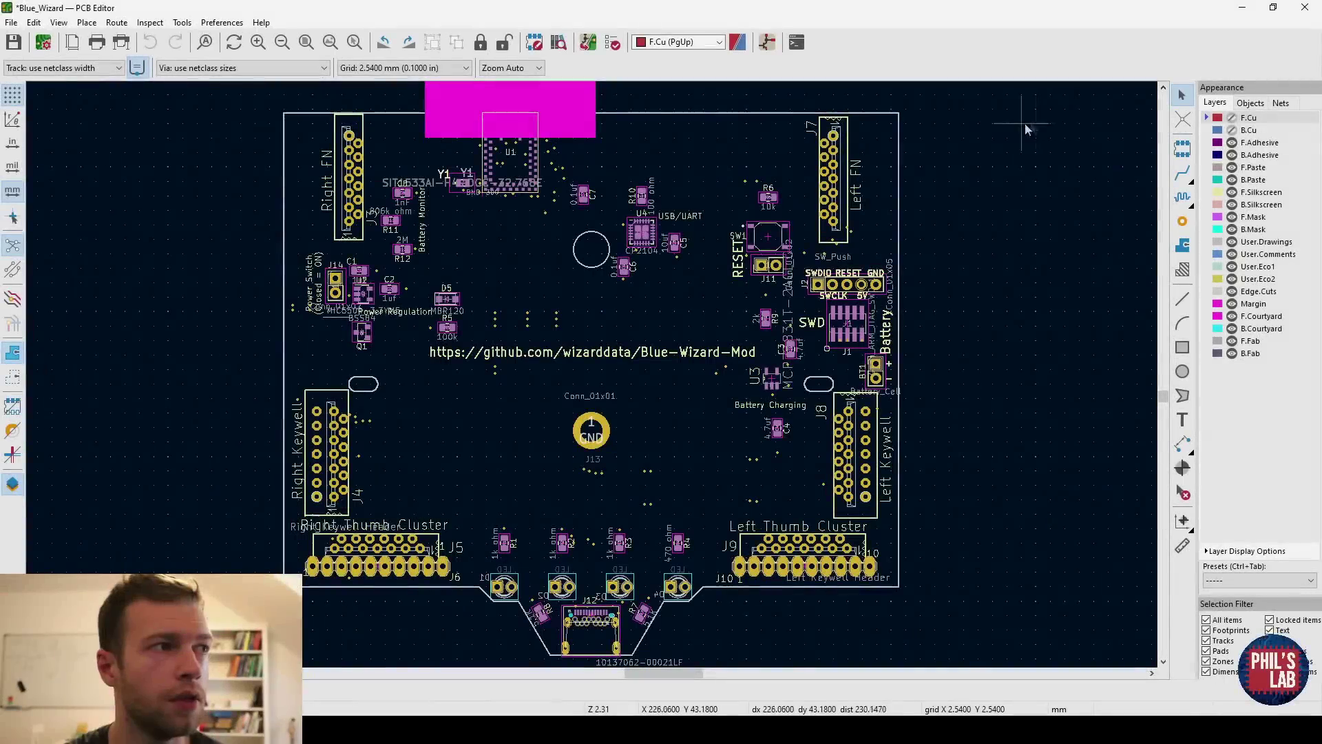
Toggle F.Cu and B.Cu visibility to compare the front and back copper tracks
left_click(1233, 118)
left_click(1232, 131)
left_click(1232, 130)
left_click(1233, 118)
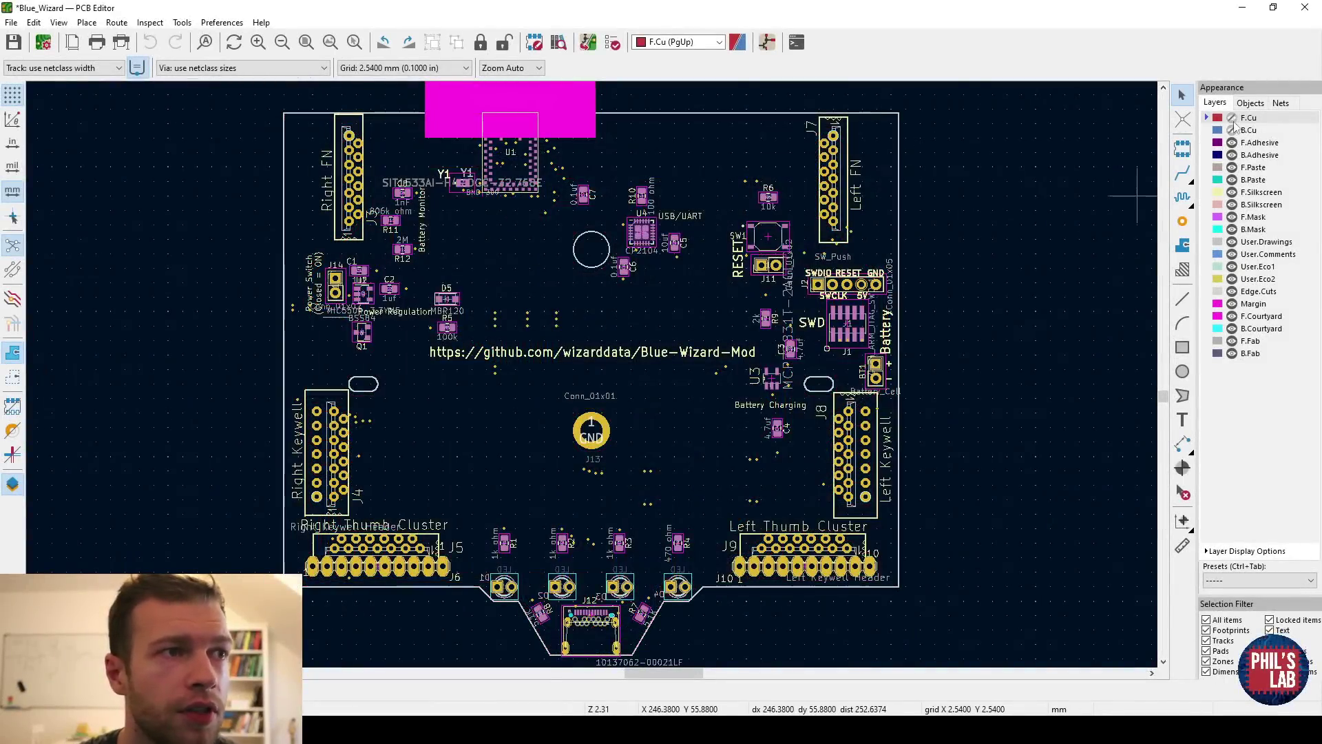
left_click(1232, 131)
middle_click_drag(644, 293, 685, 262)
left_click(1233, 120)
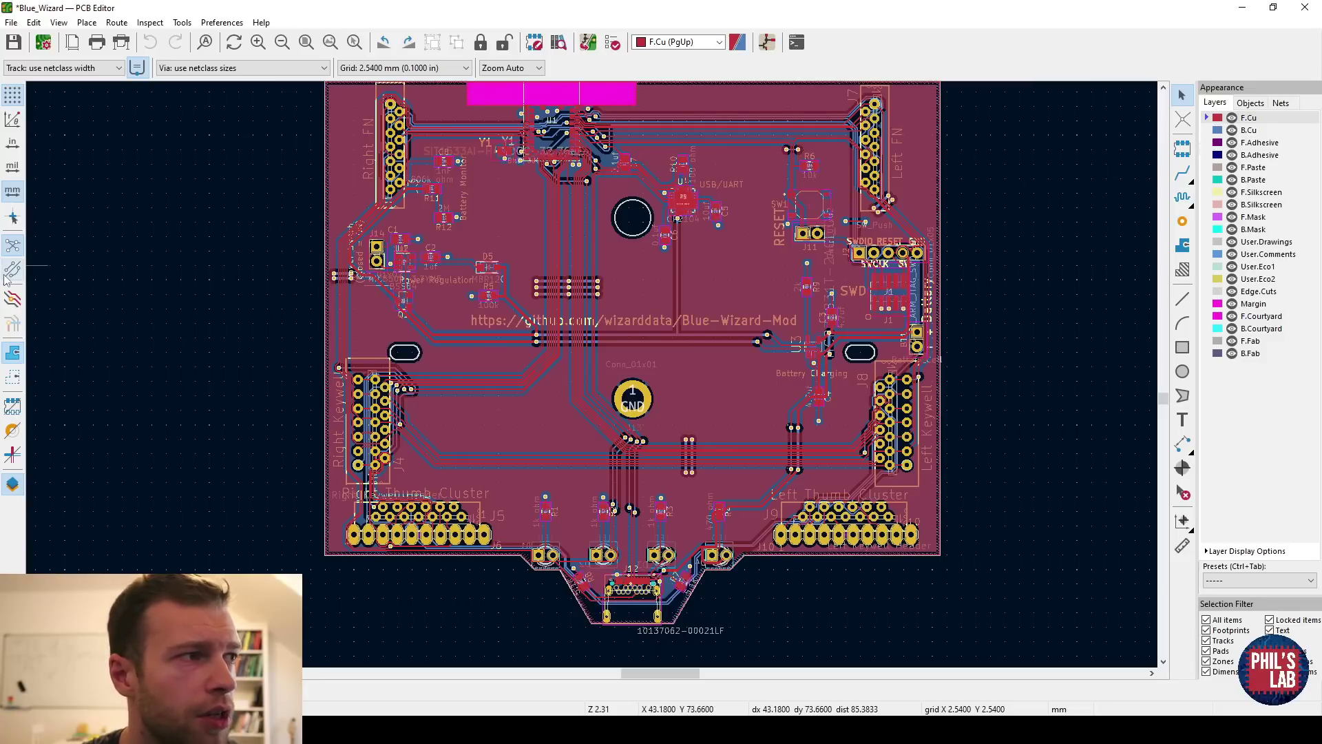
Draw copper zones as outlines and hide B.Cu so only front tracks remain
left_click(12, 378)
scroll(1144, 162, "up", 2, "shift")
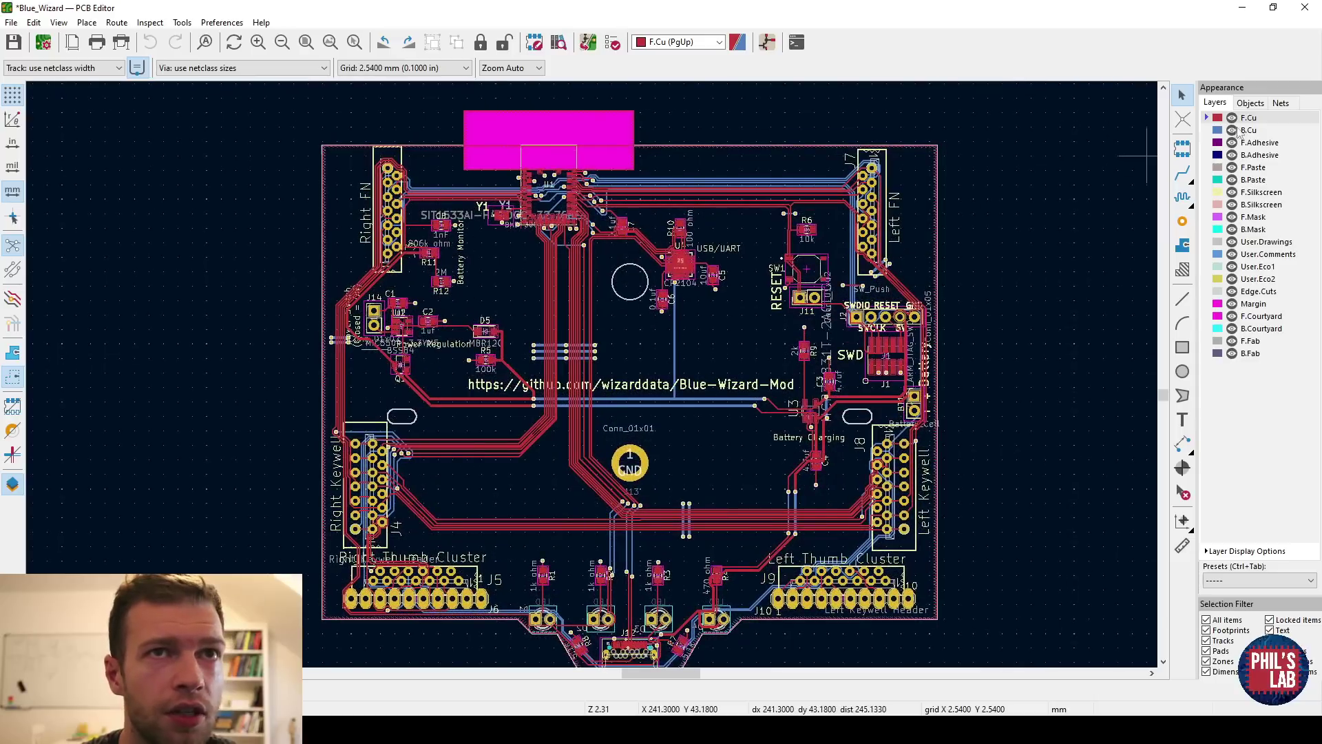
left_click(1233, 130)
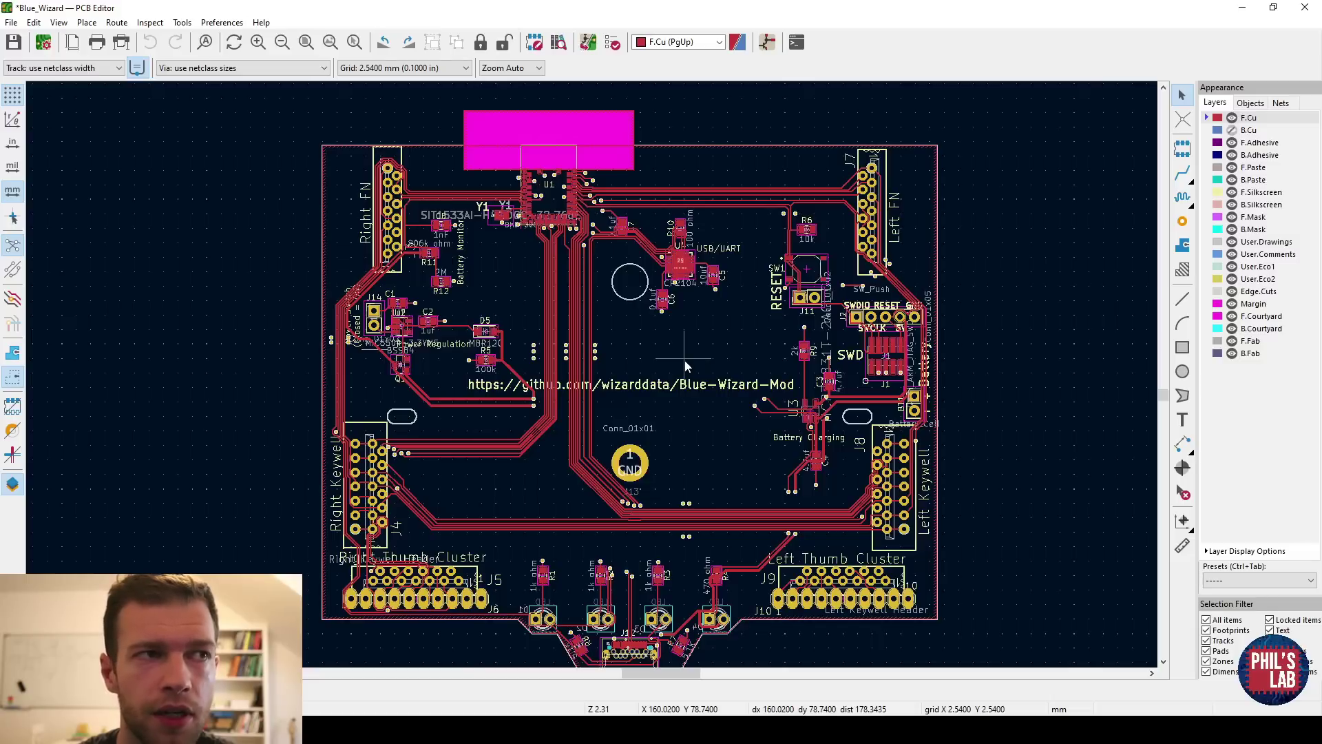
scroll(526, 201, "up", 5)
scroll(592, 378, "up", 5)
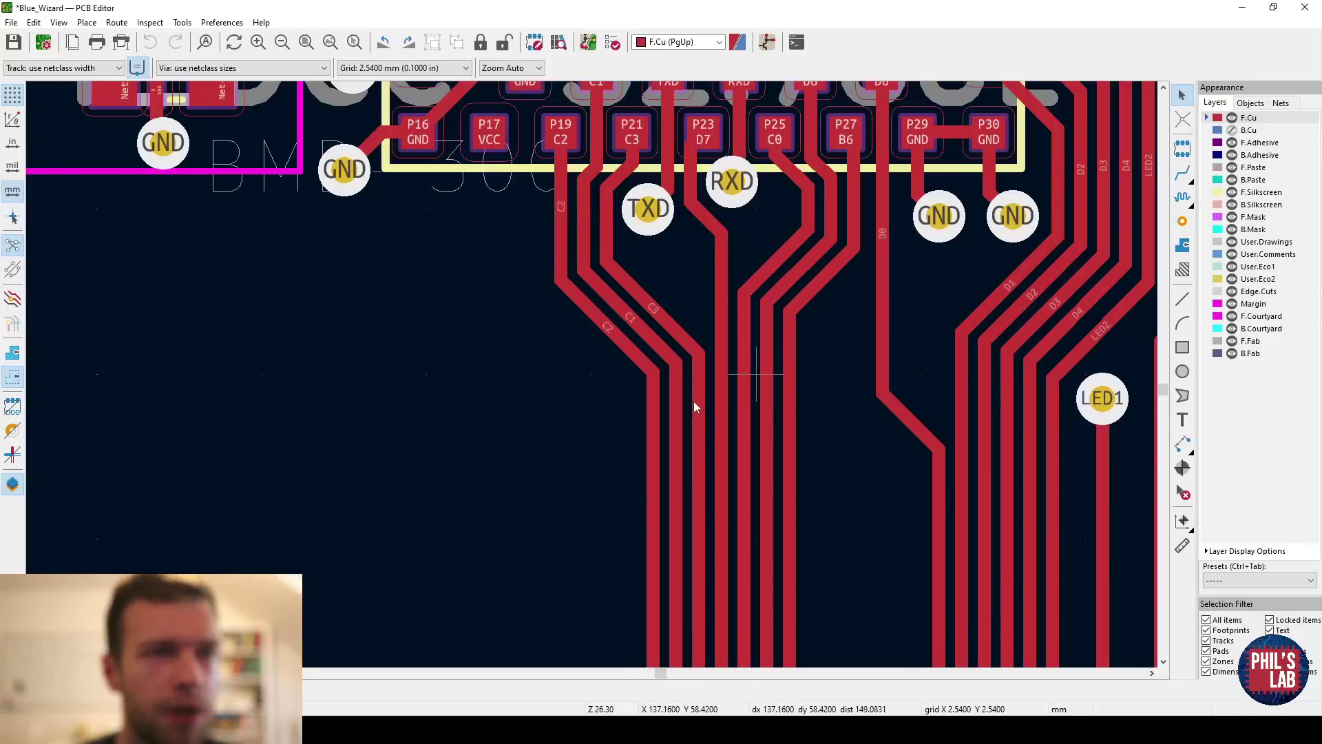
left_click(654, 413)
scroll(661, 448, "up", 5)
key("ctrl+shift+m")
left_click(653, 452)
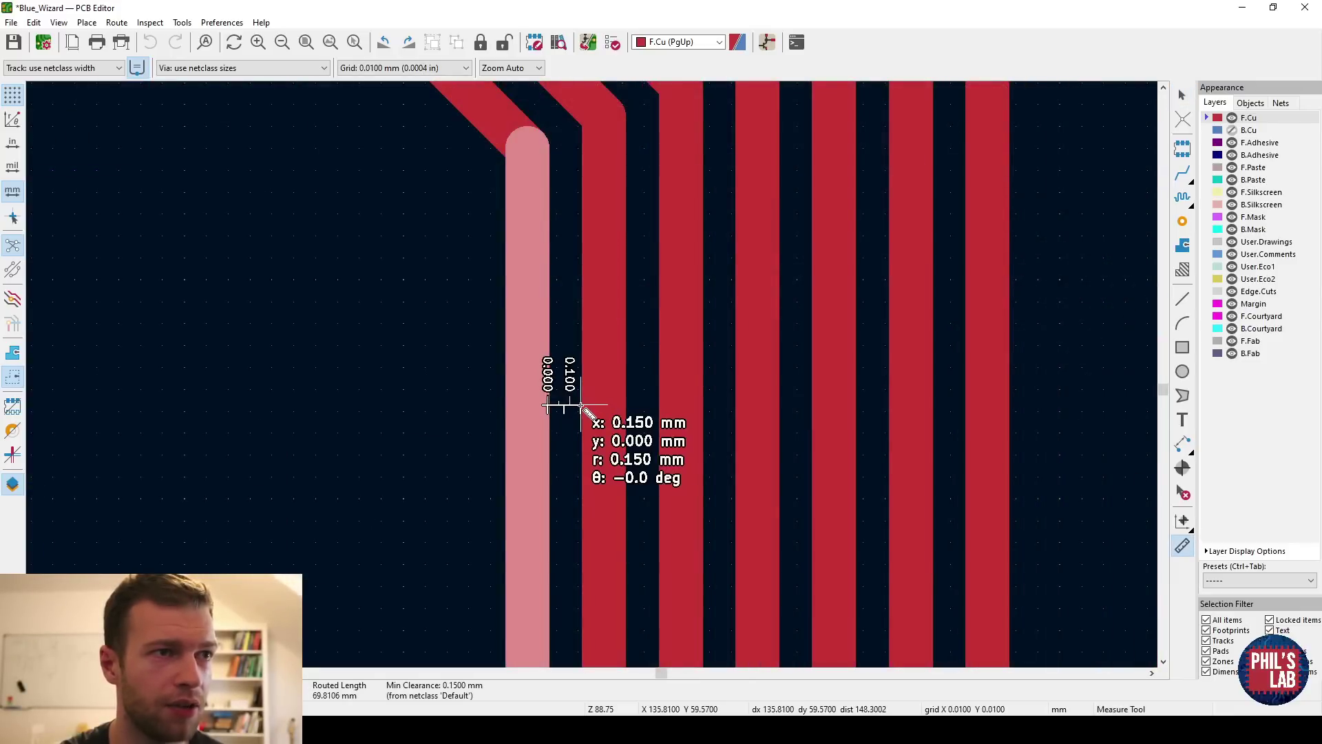
key("Escape")
key("Escape")
scroll(591, 377, "down", 3)
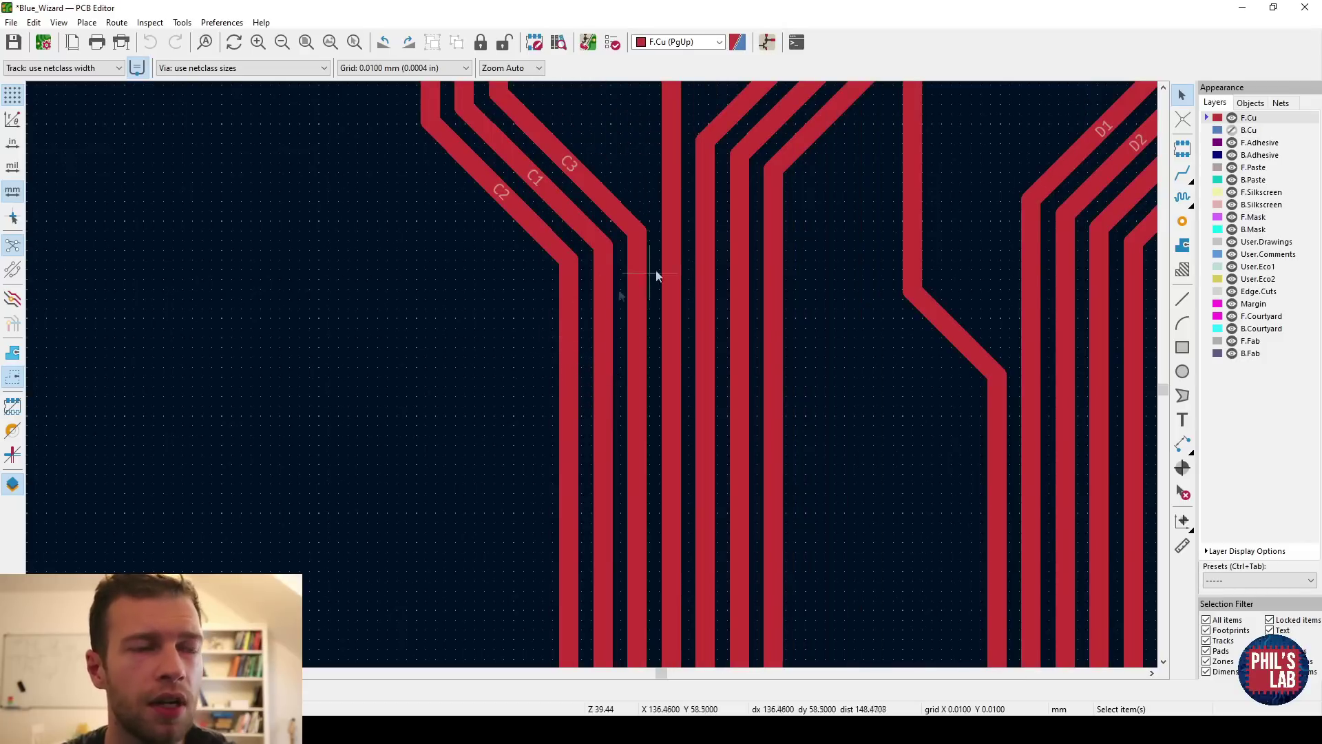
middle_click_drag(590, 324, 646, 554)
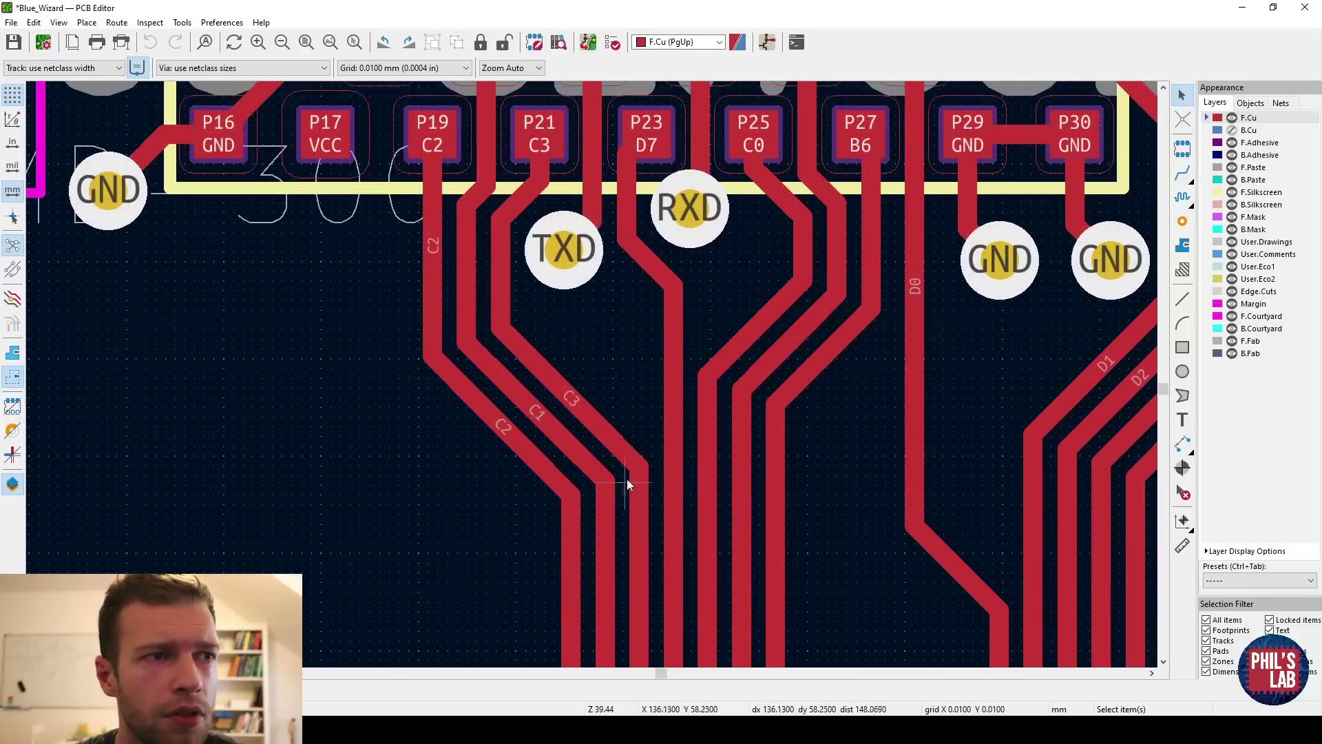
scroll(627, 485, "down", 3)
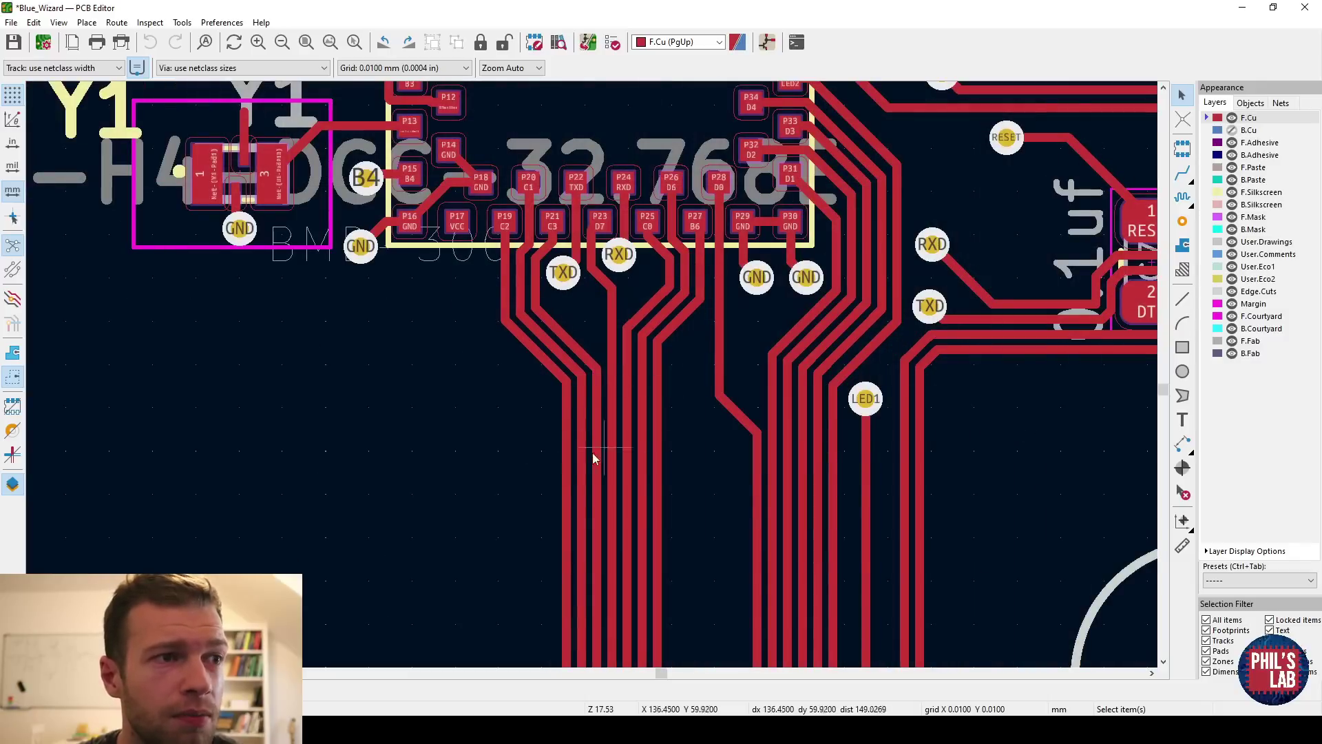
scroll(605, 497, "down", 3)
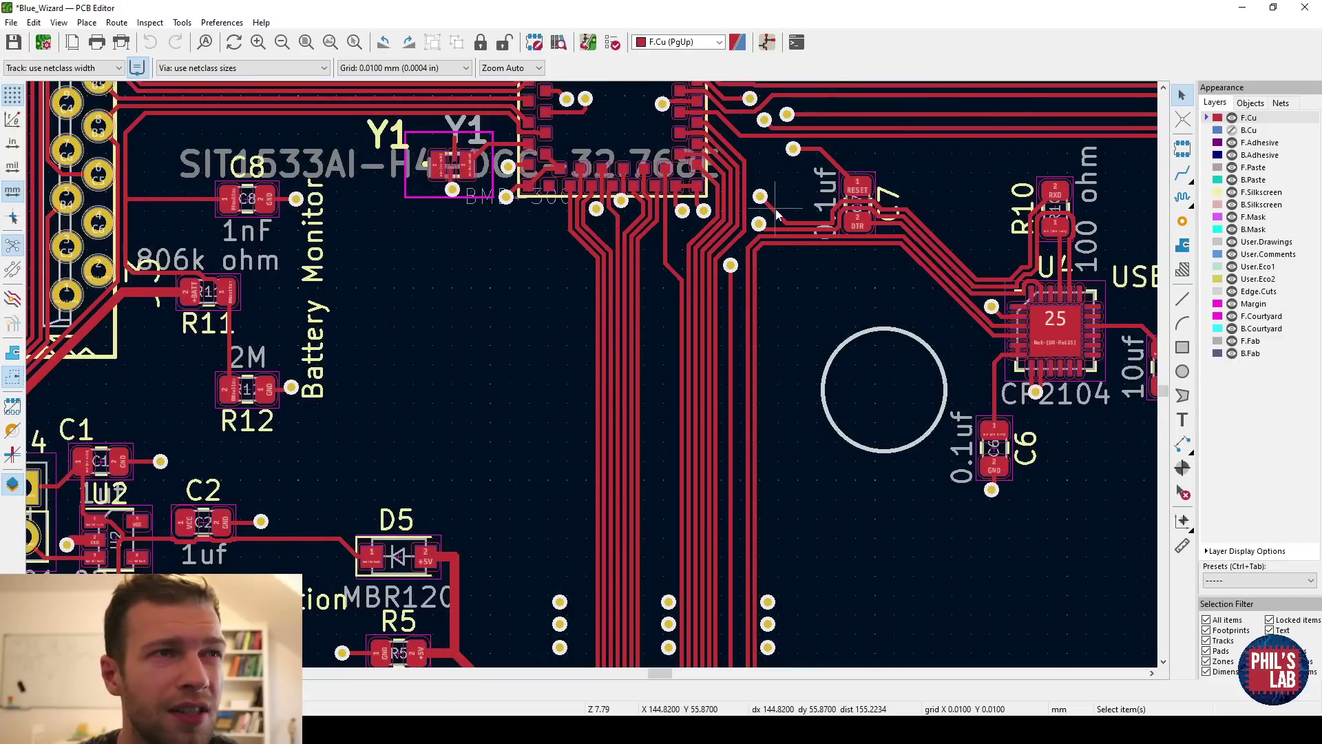
middle_click_drag(776, 215, 747, 256)
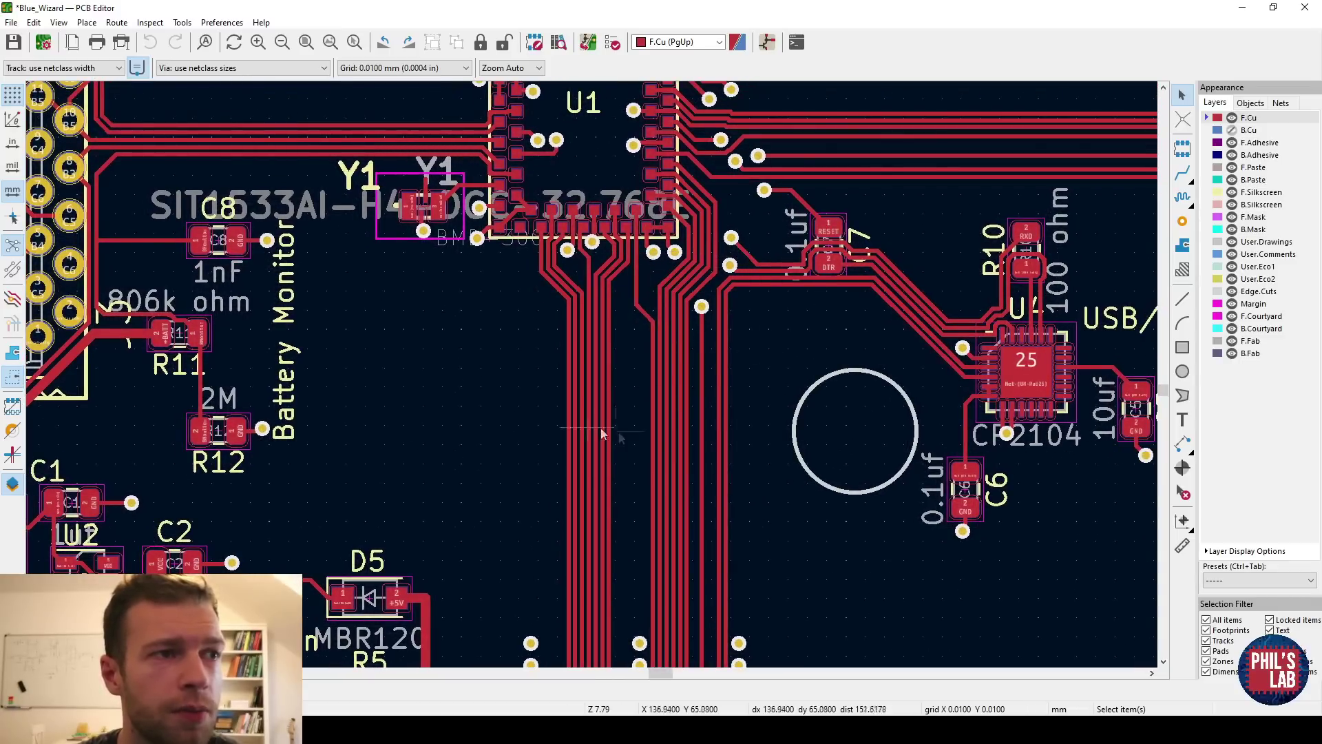
middle_click_drag(595, 428, 606, 284)
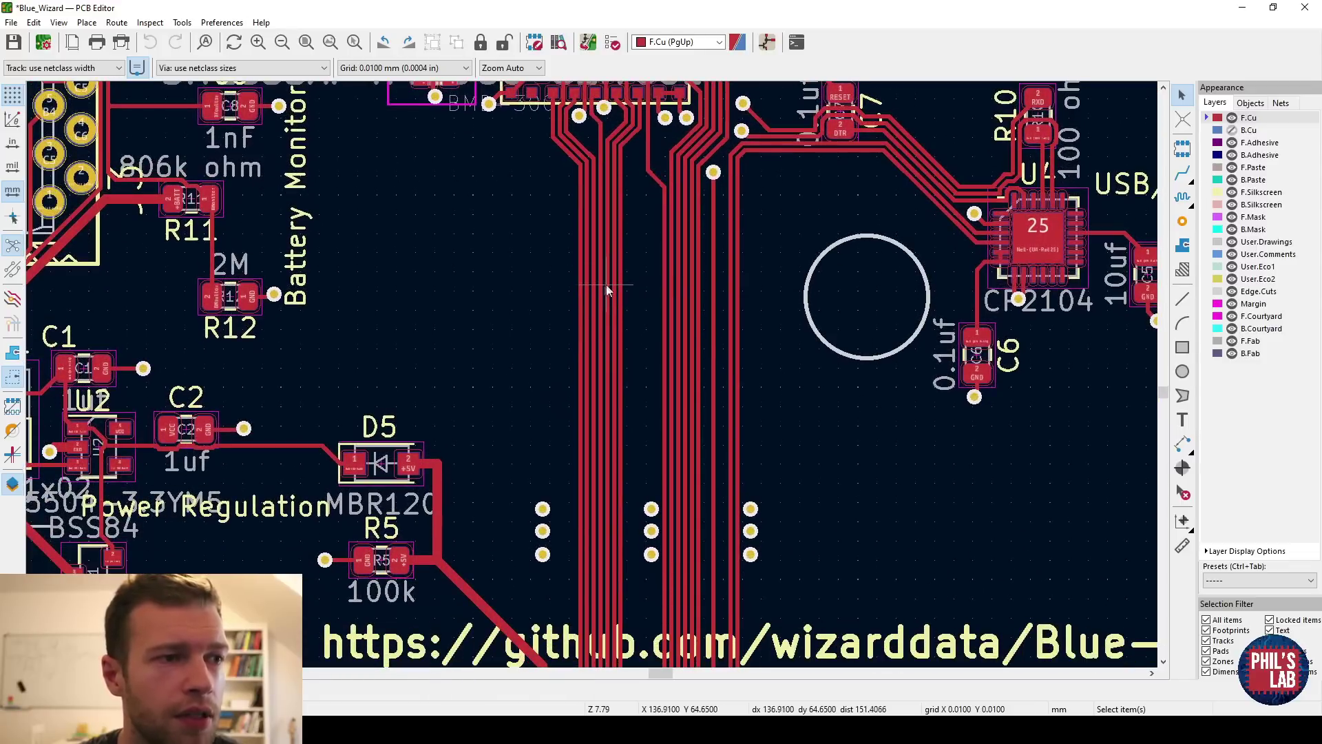
middle_click_drag(405, 416, 485, 426)
scroll(314, 446, "up", 3)
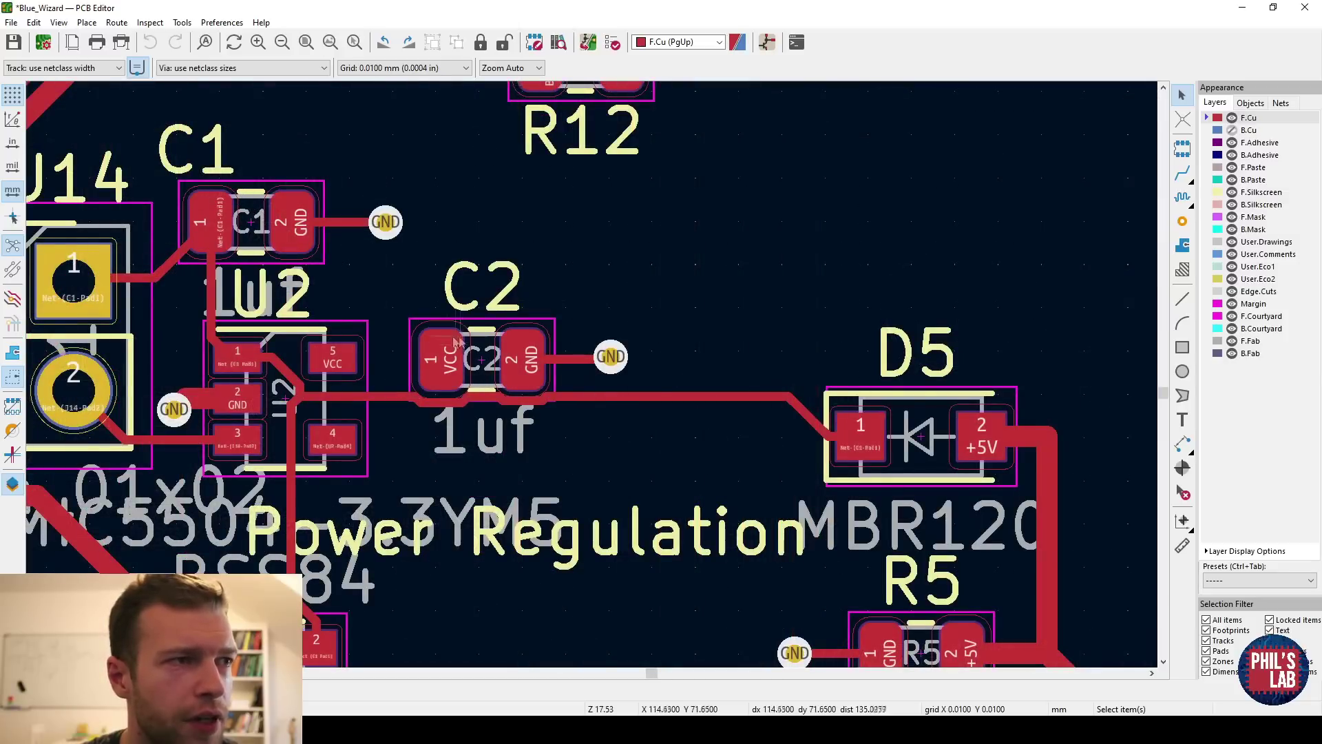
scroll(474, 402, "down", 3)
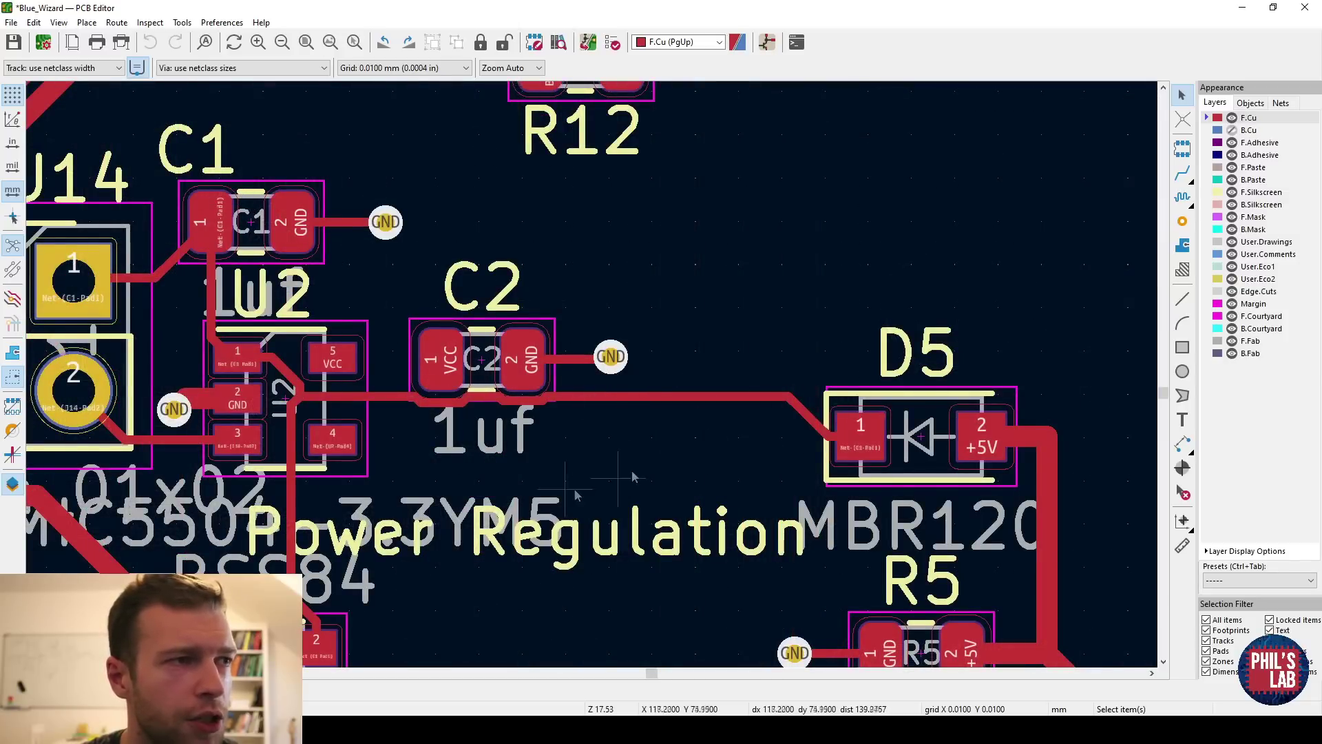
scroll(593, 378, "down", 2)
scroll(593, 379, "down", 1)
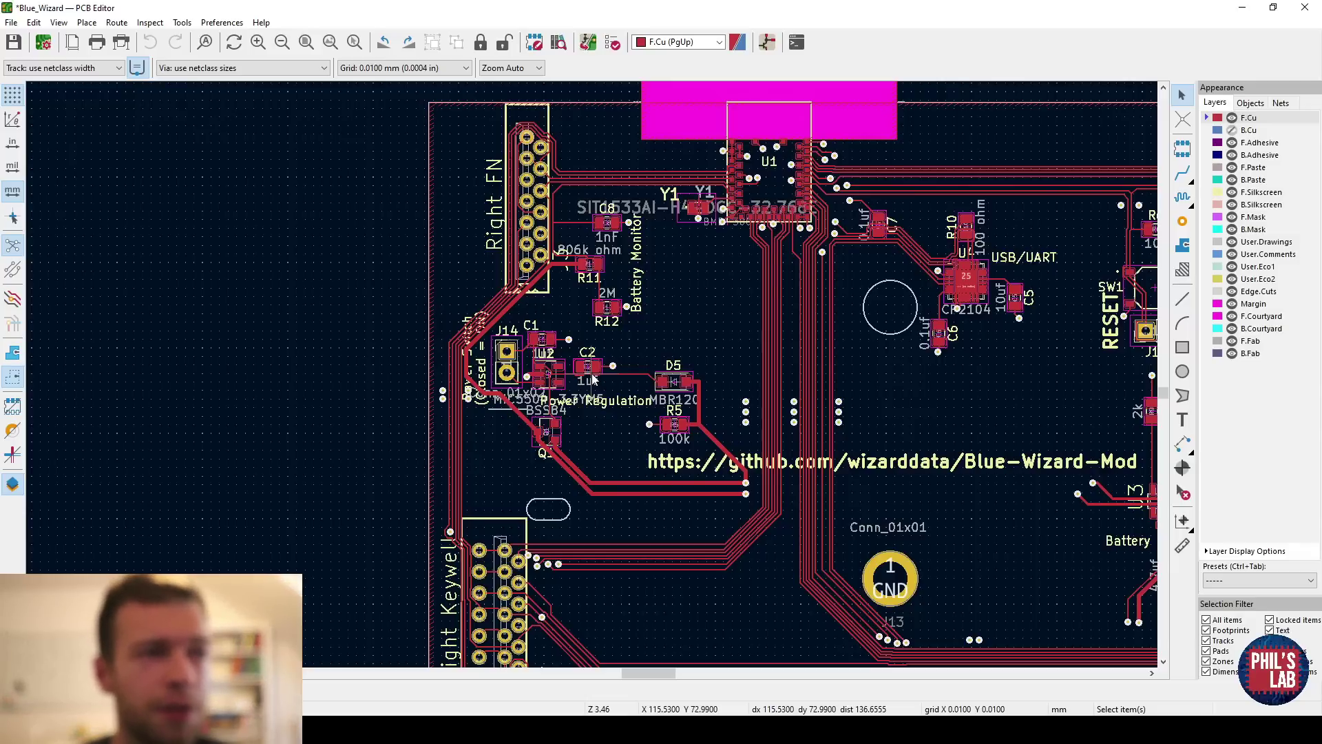
scroll(756, 328, "right", 5)
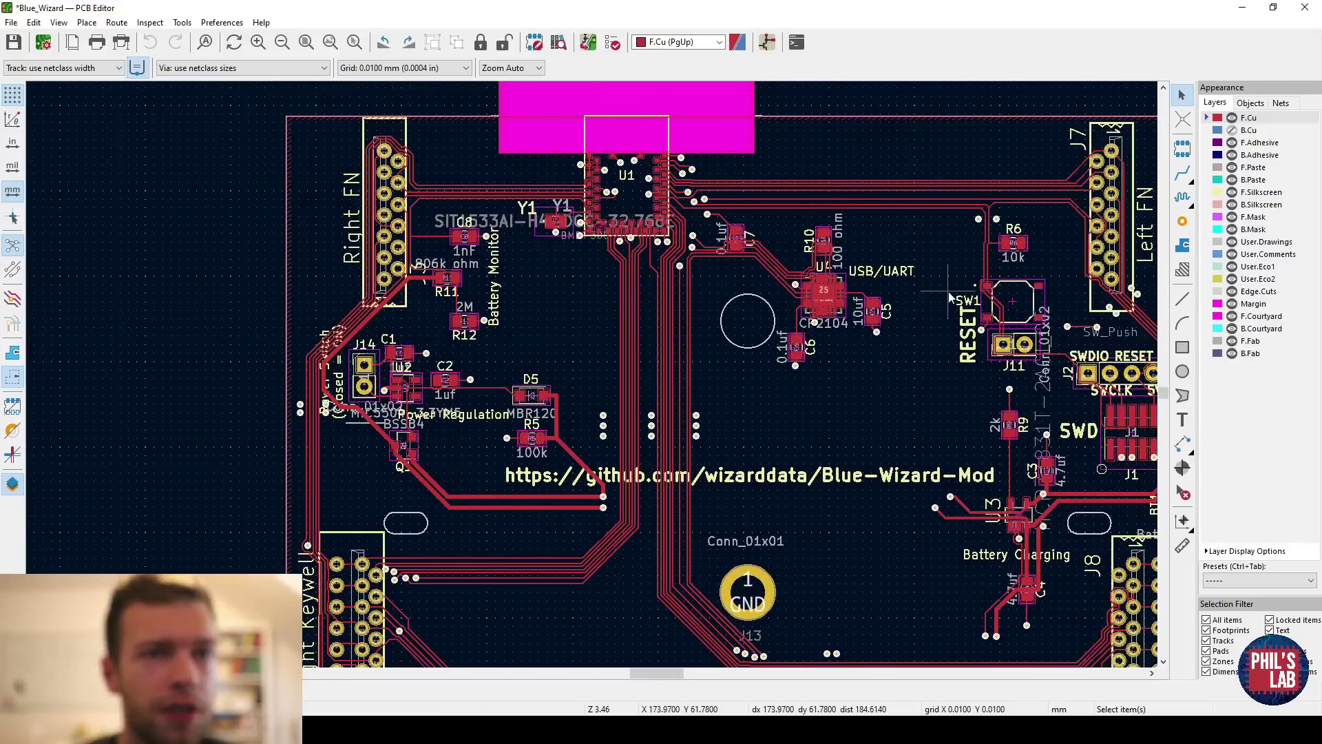
scroll(948, 291, "up", 6)
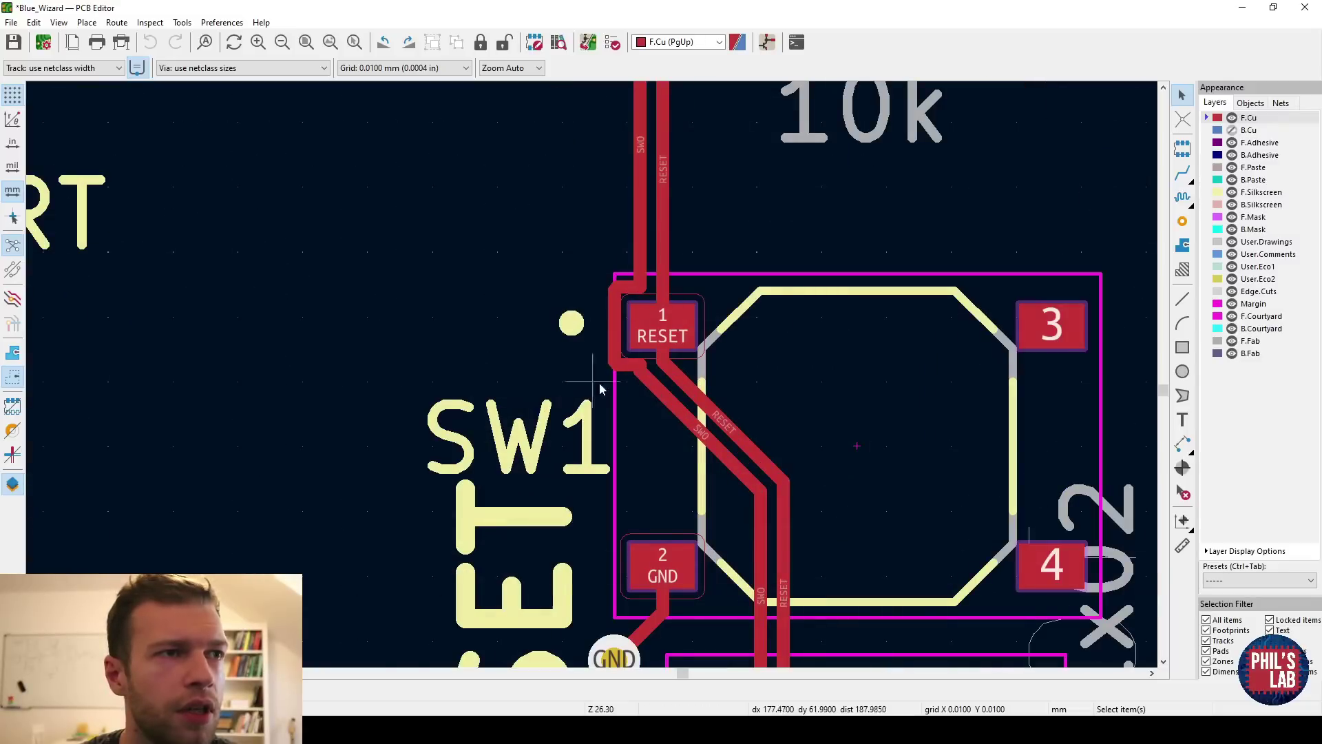
scroll(599, 377, "up", 3)
scroll(594, 379, "down", 4)
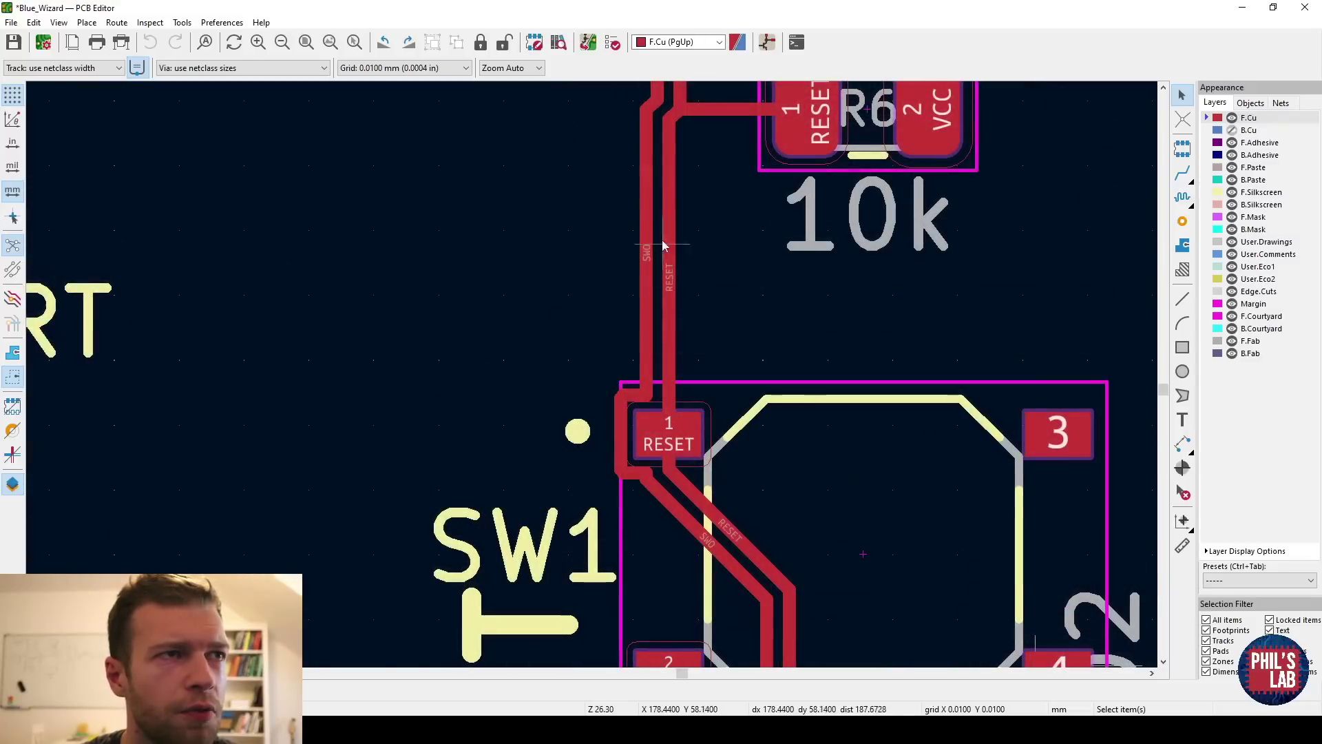
scroll(1010, 451, "up", 4)
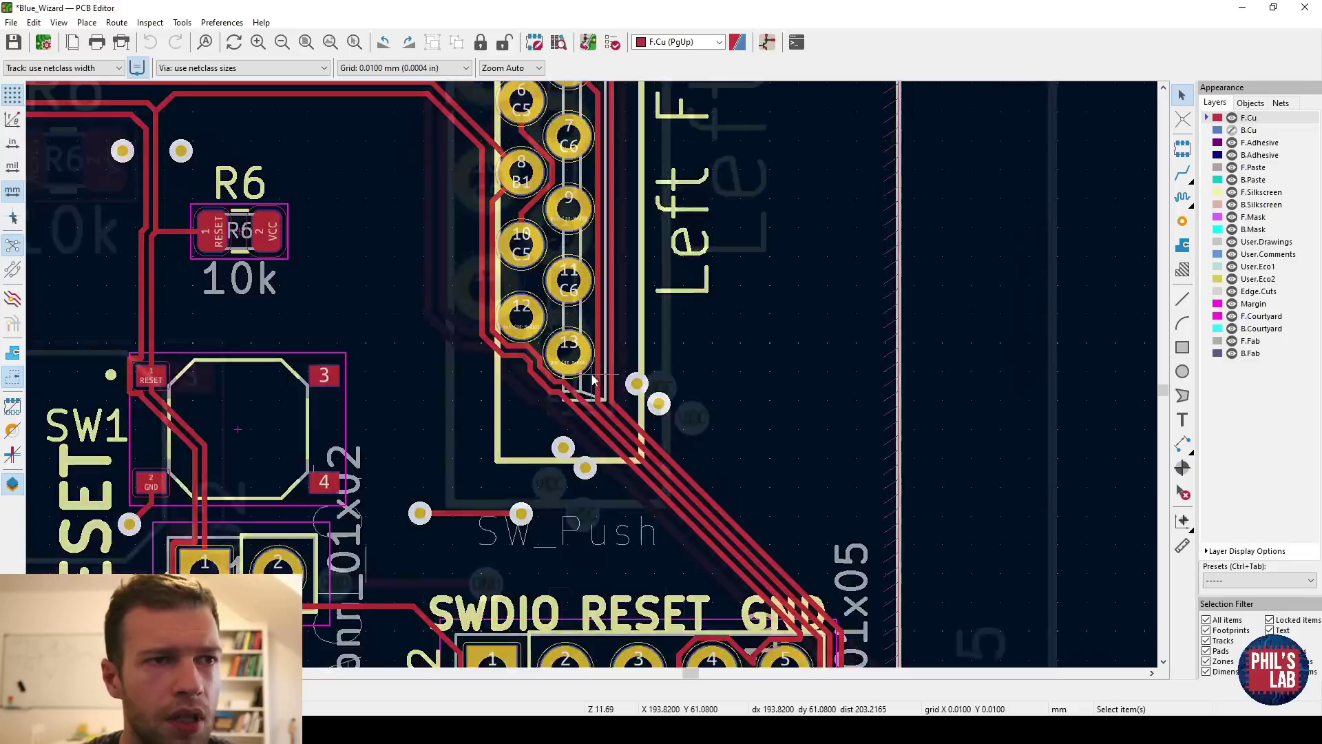
scroll(563, 351, "up", 2)
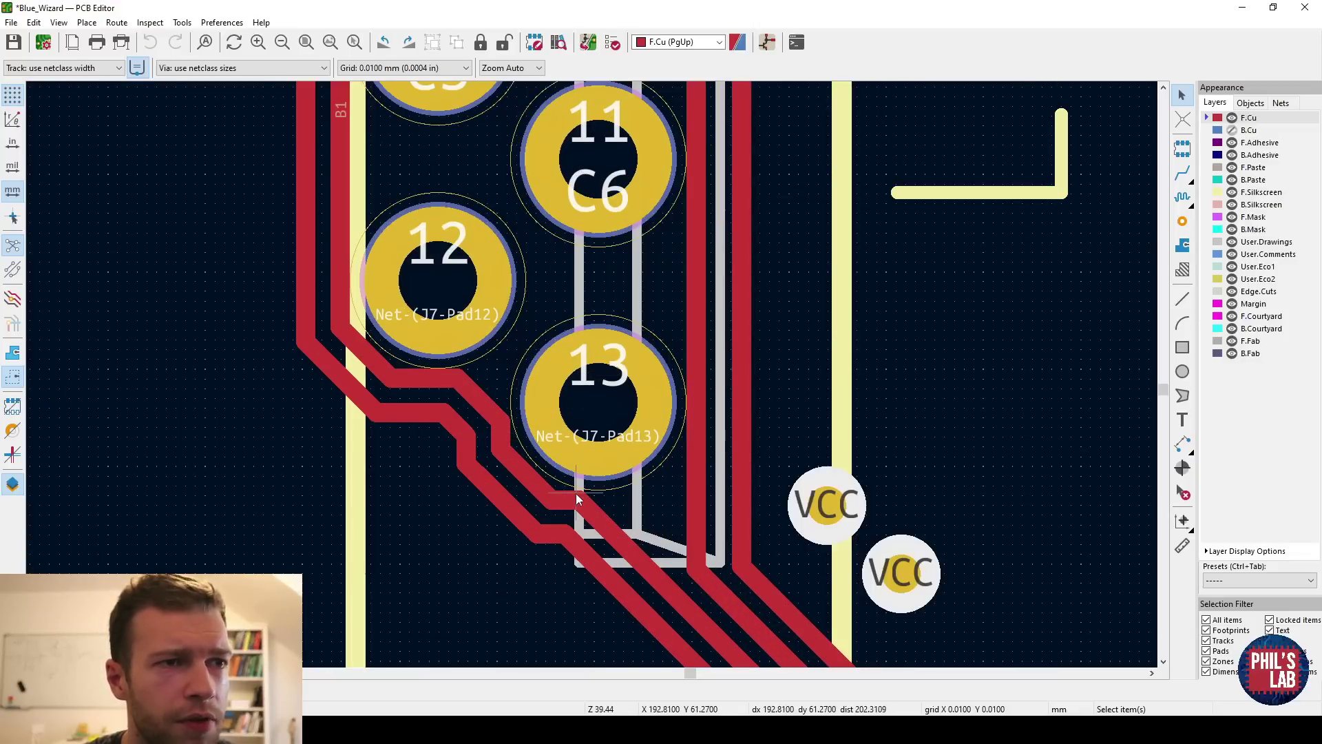
scroll(575, 493, "down", 10)
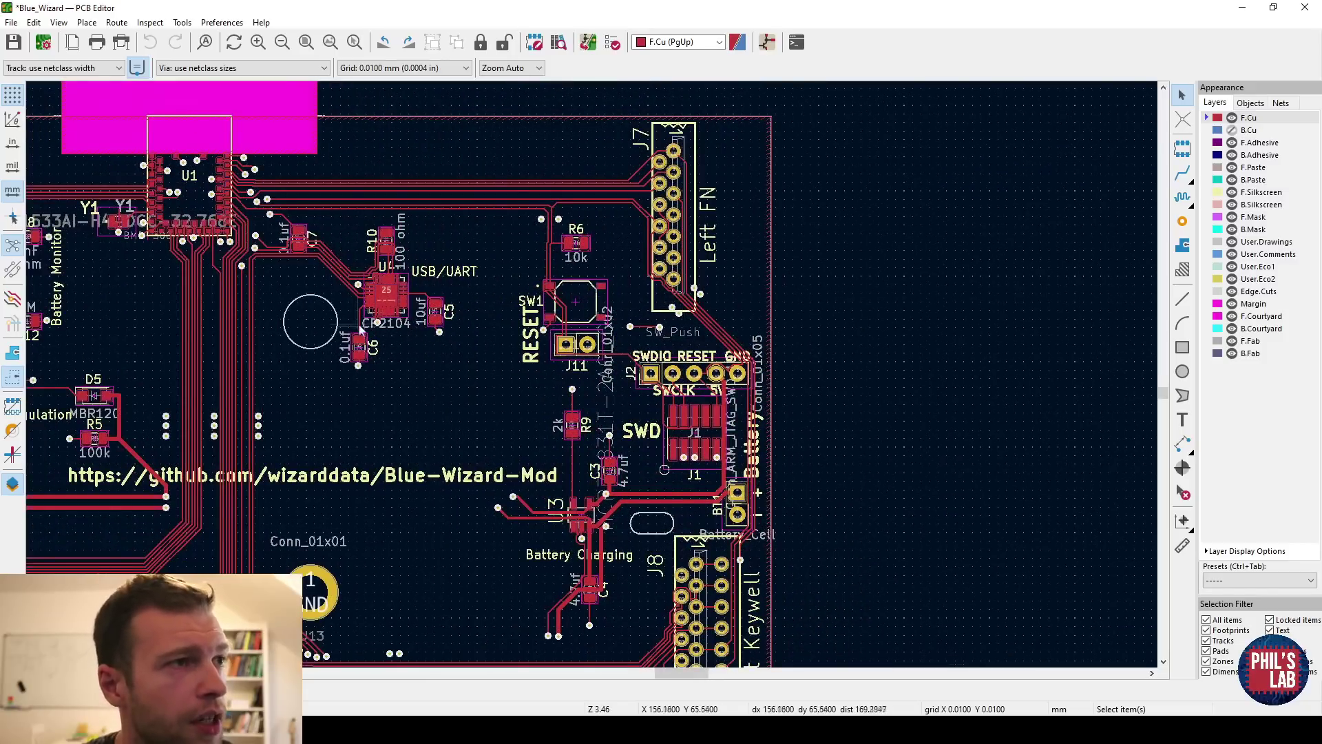
scroll(158, 167, "up", 9)
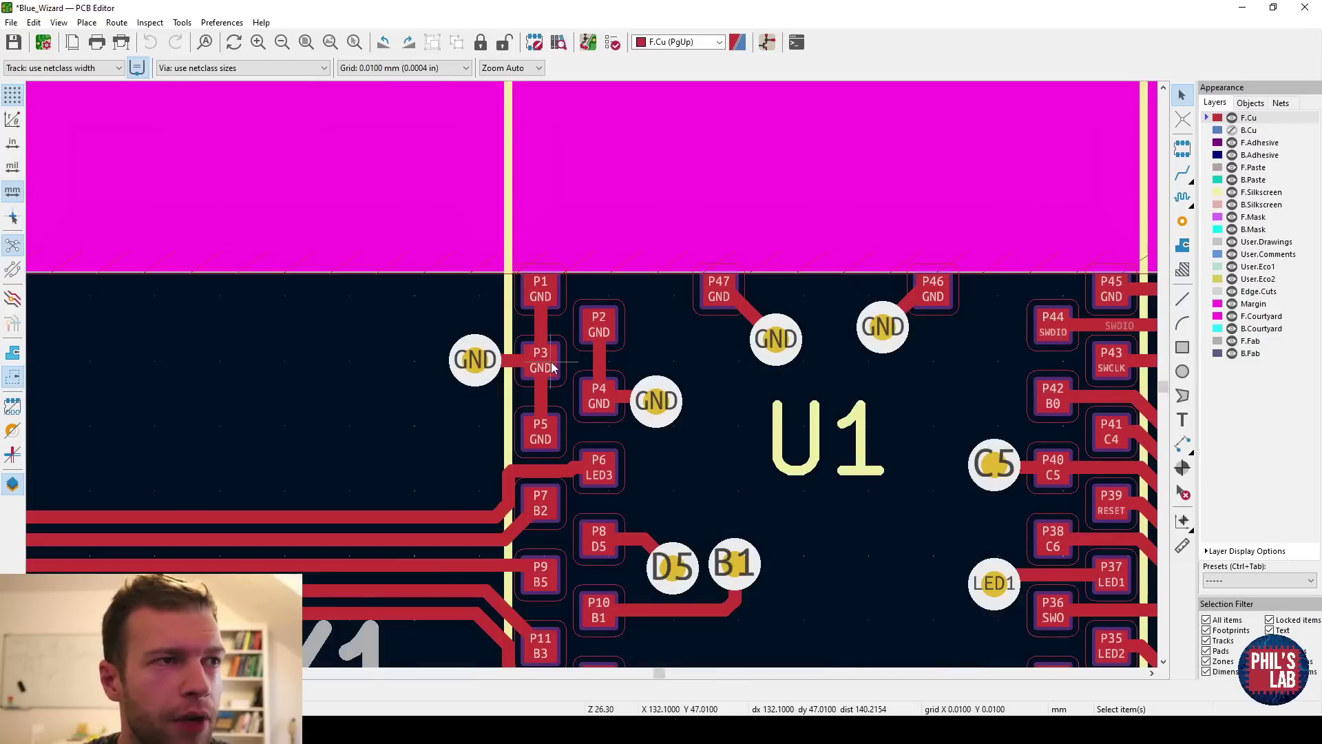
Inspect the back-copper GND zone's properties and cancel without changes
left_click(12, 352)
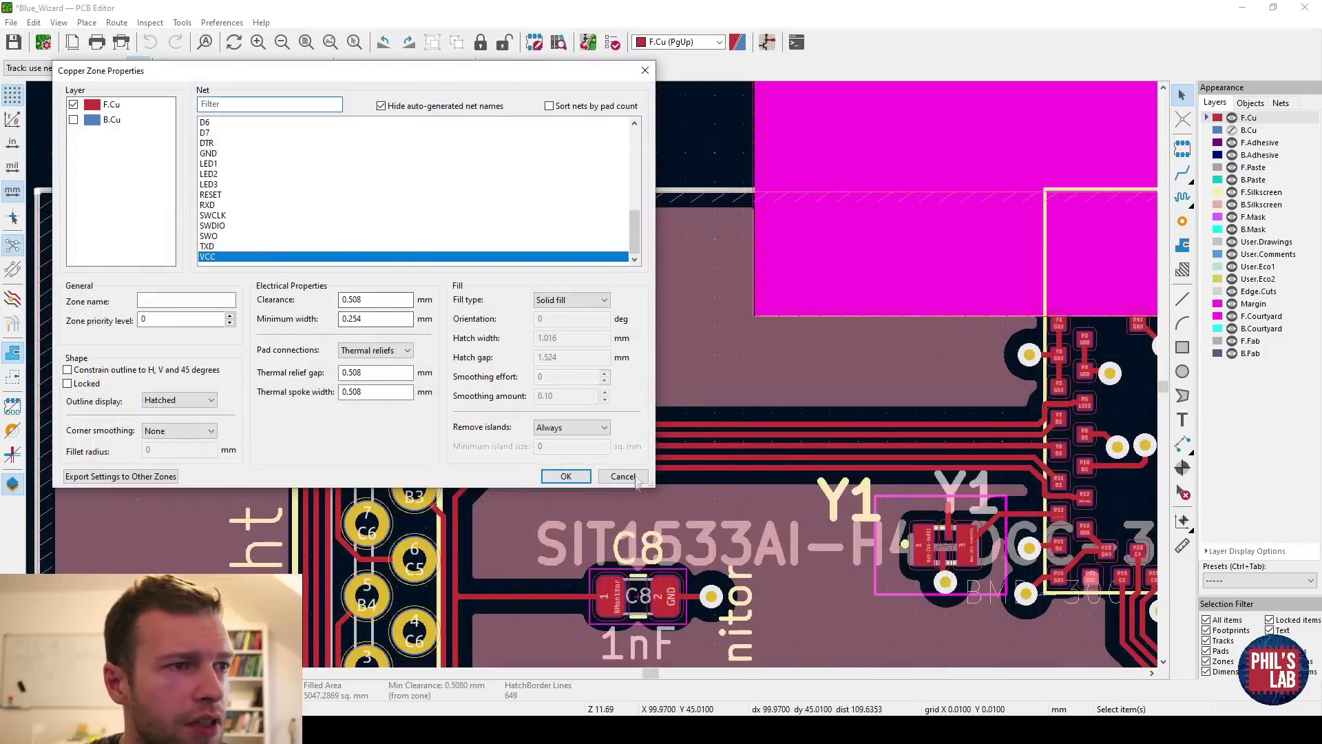
key("Return")
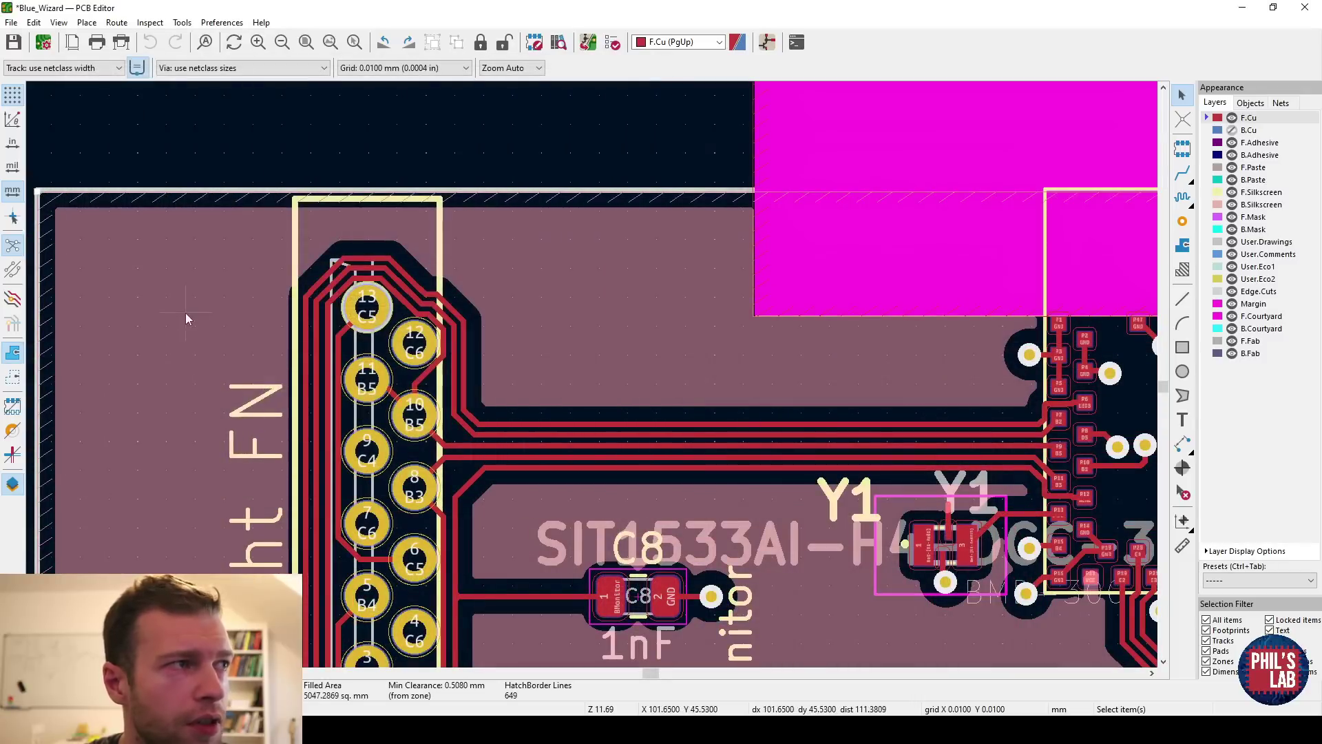
left_click(1232, 131)
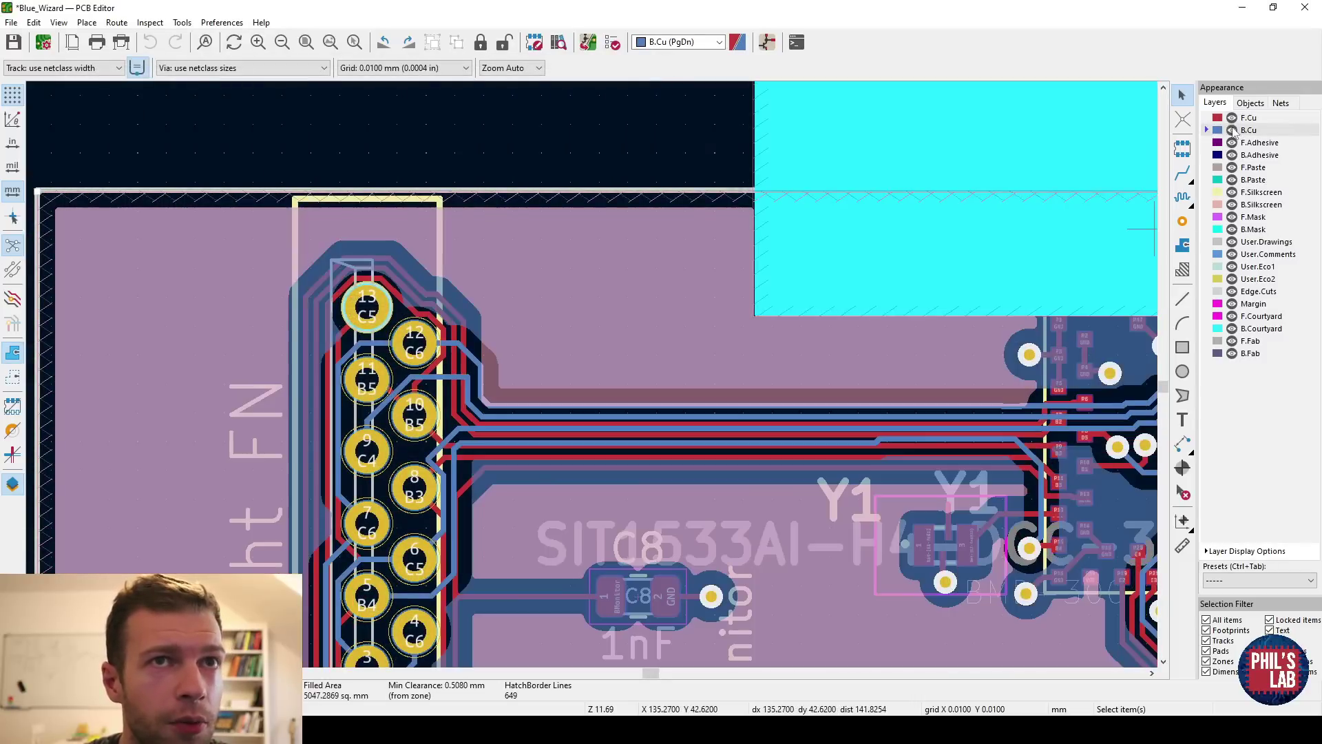
left_click(224, 275)
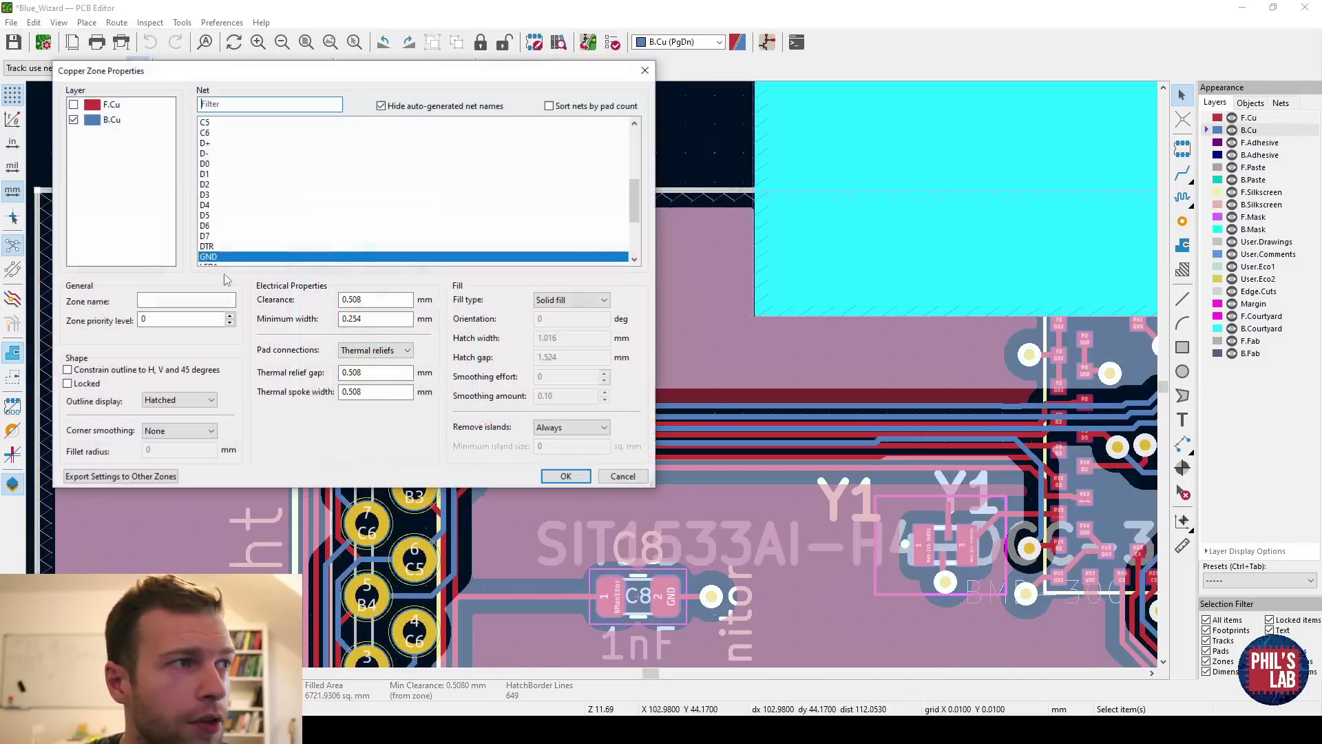
left_click(624, 476)
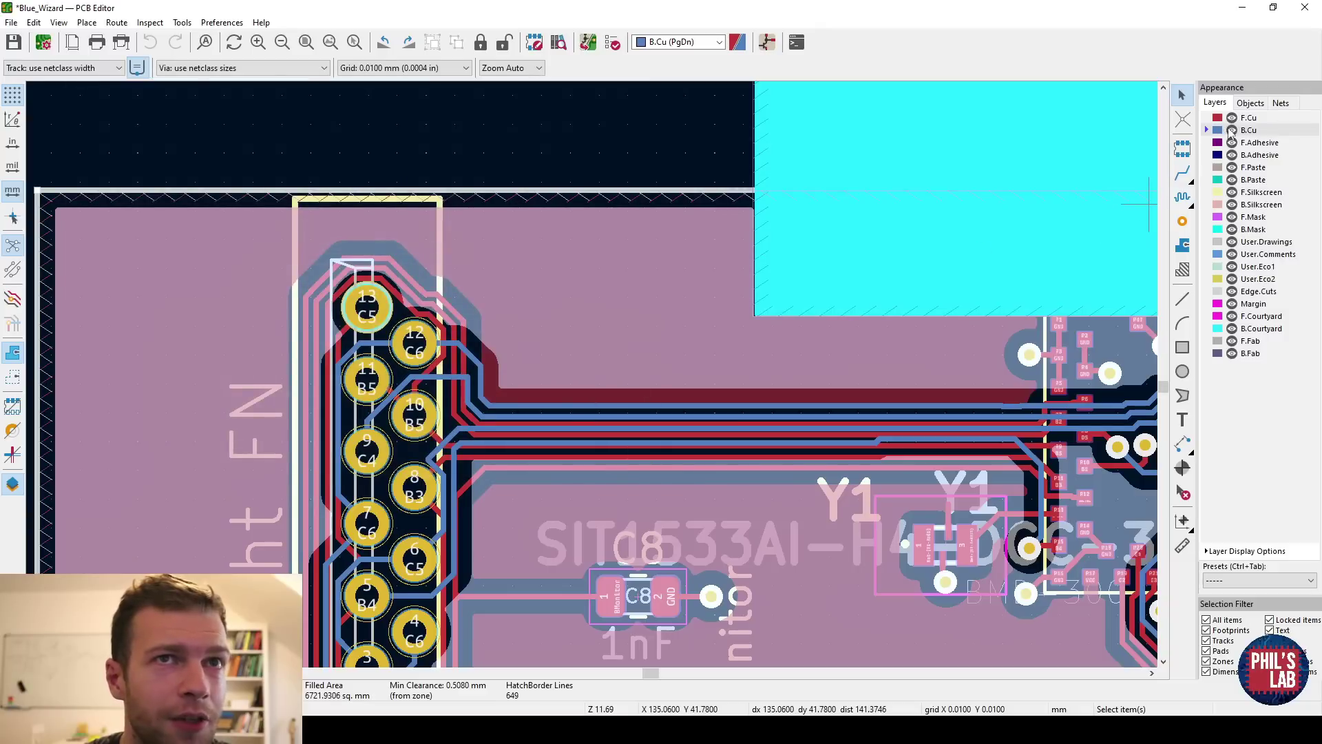
Make F.Cu the active layer and hide B.Cu
left_click(1233, 118)
left_click(1232, 130)
scroll(733, 374, "right", 6)
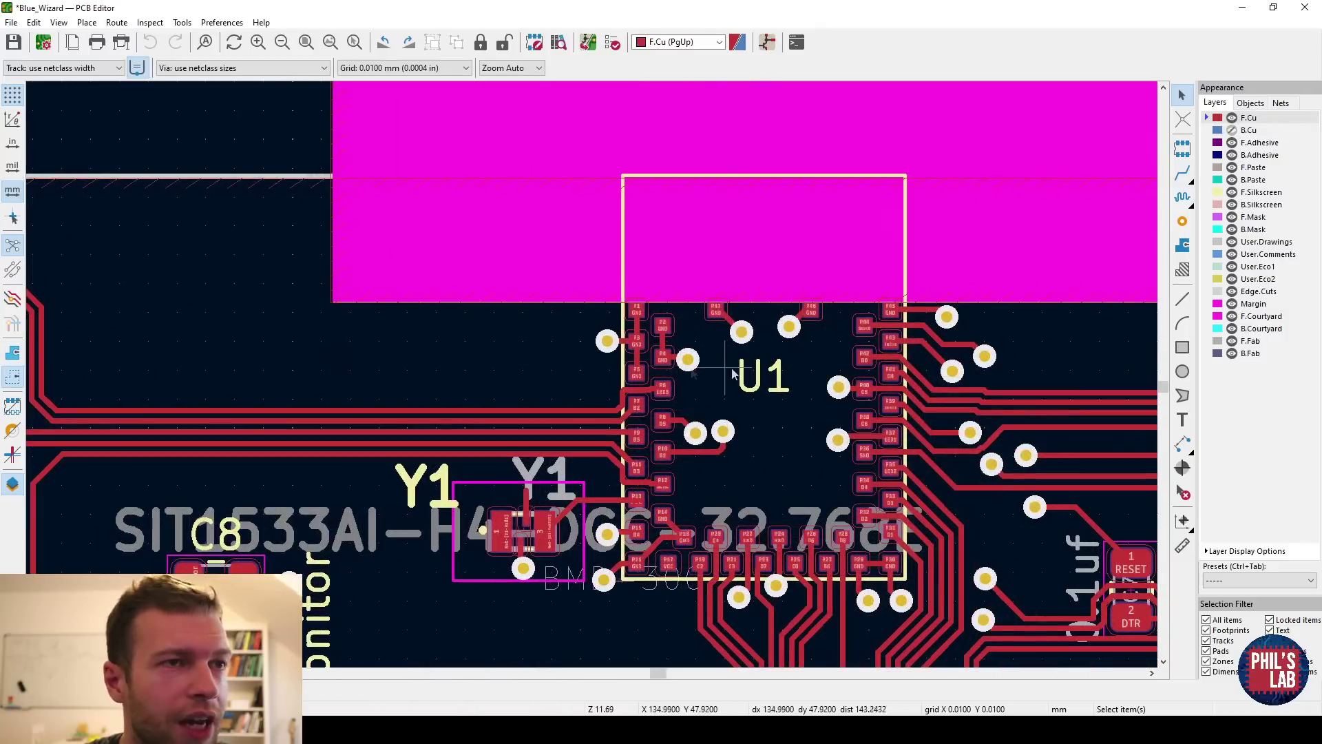
scroll(734, 374, "up", 4)
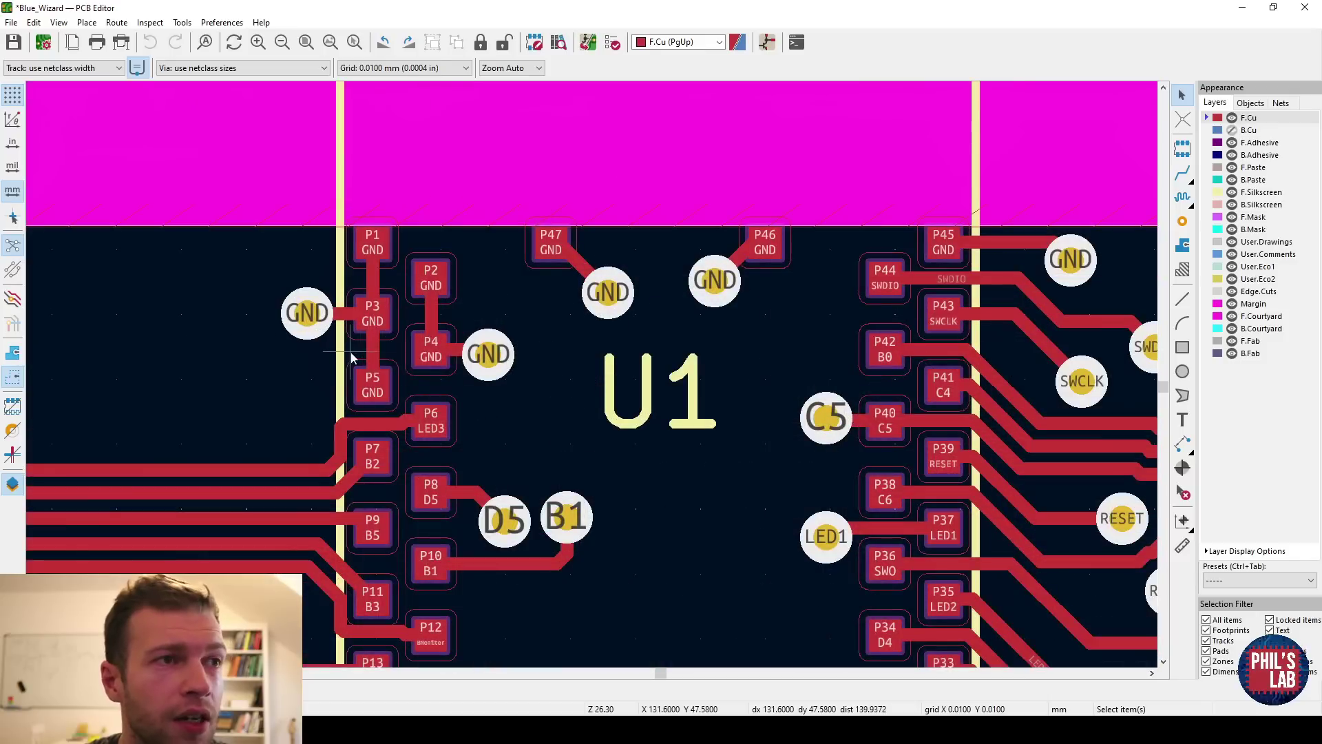
Widen the GND track from the via to U1 pad P3 from 0.2 mm to 0.5 mm
scroll(350, 353, "up", 4)
left_click(617, 325)
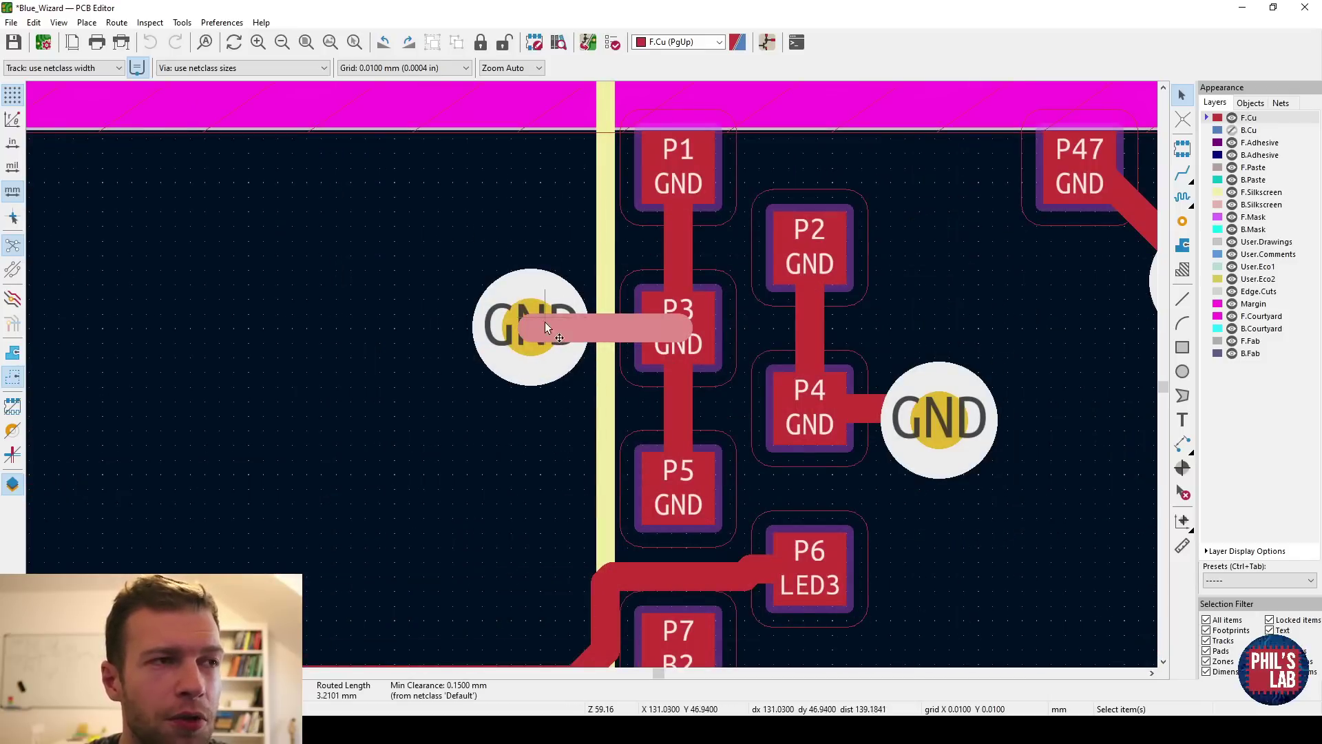
double_click(592, 319)
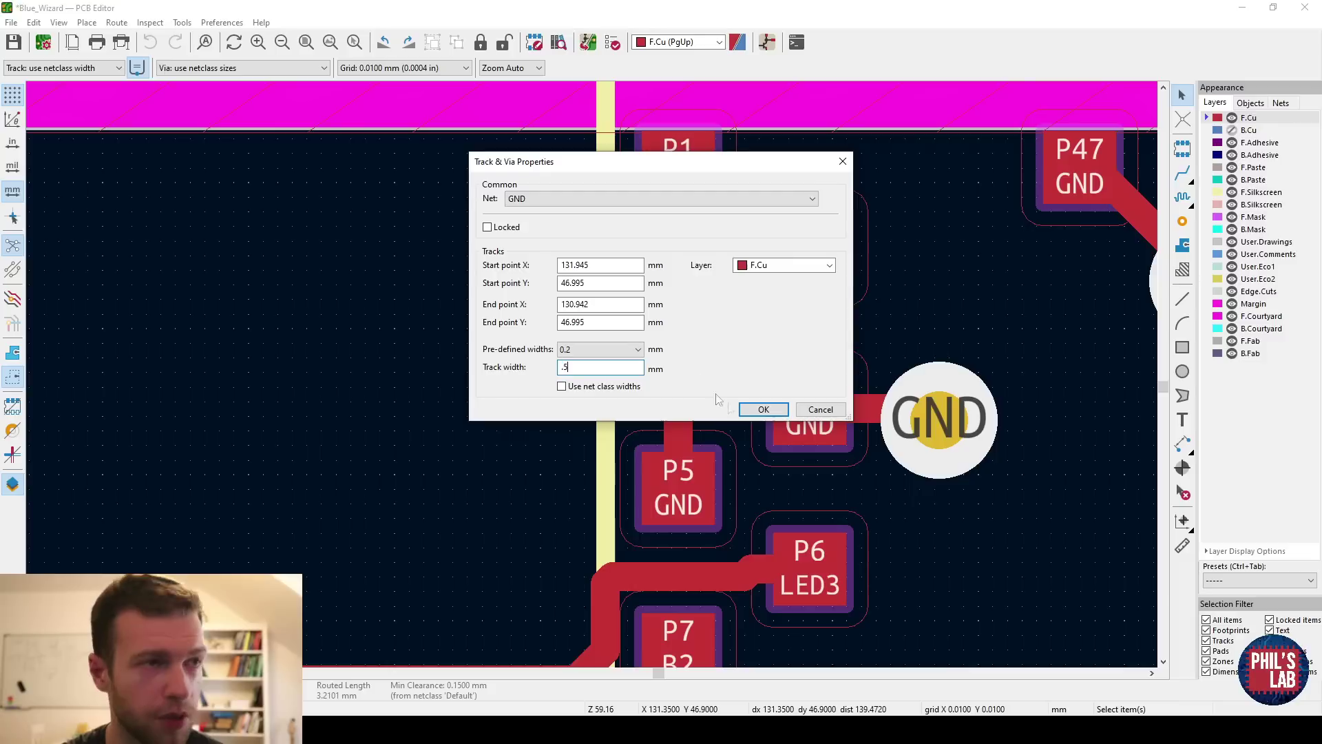
left_click(763, 409)
left_click(547, 391)
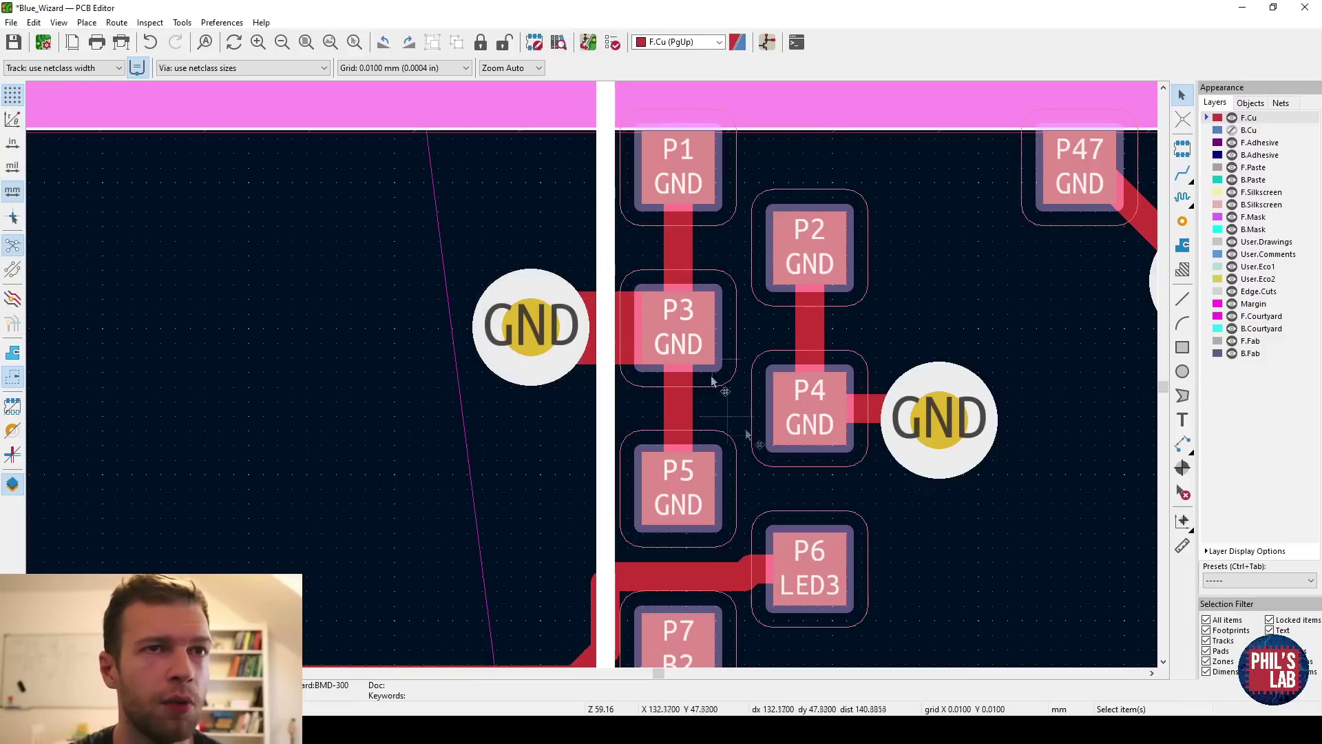
scroll(764, 374, "up", 1)
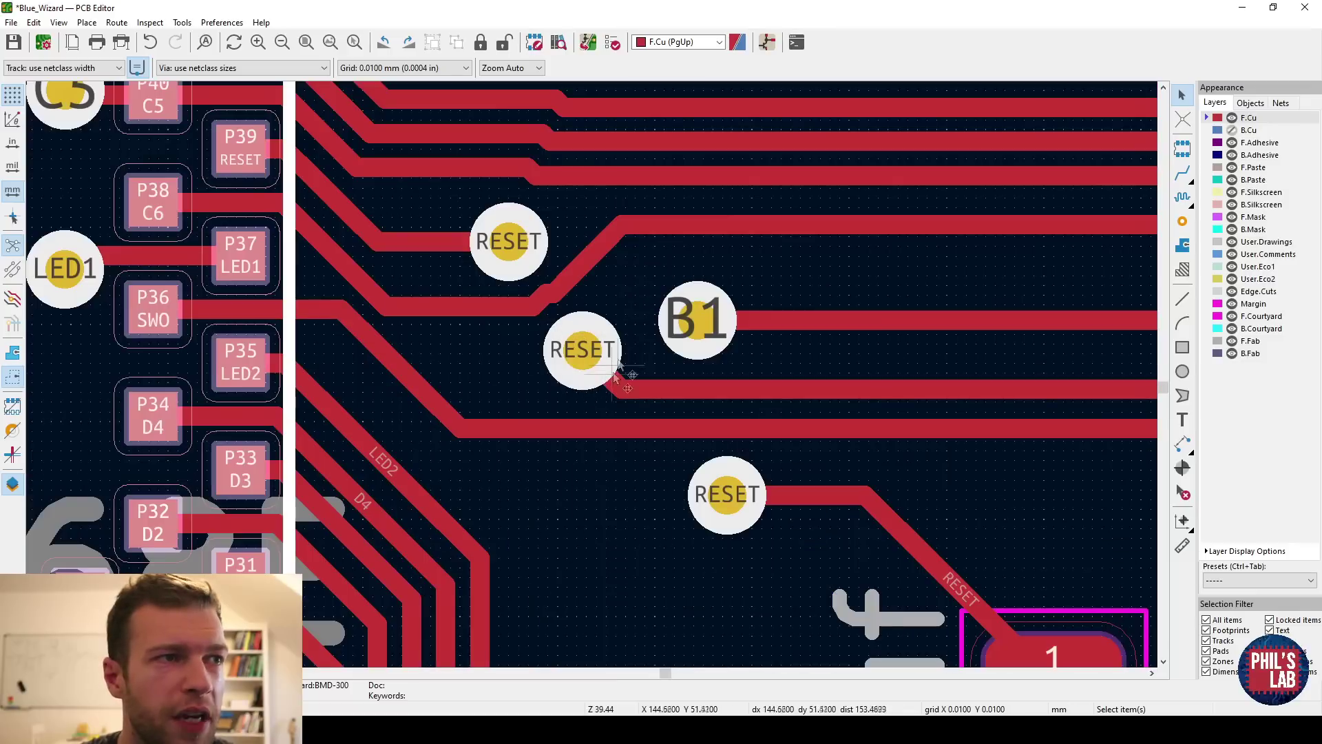
scroll(586, 375, "down", 5)
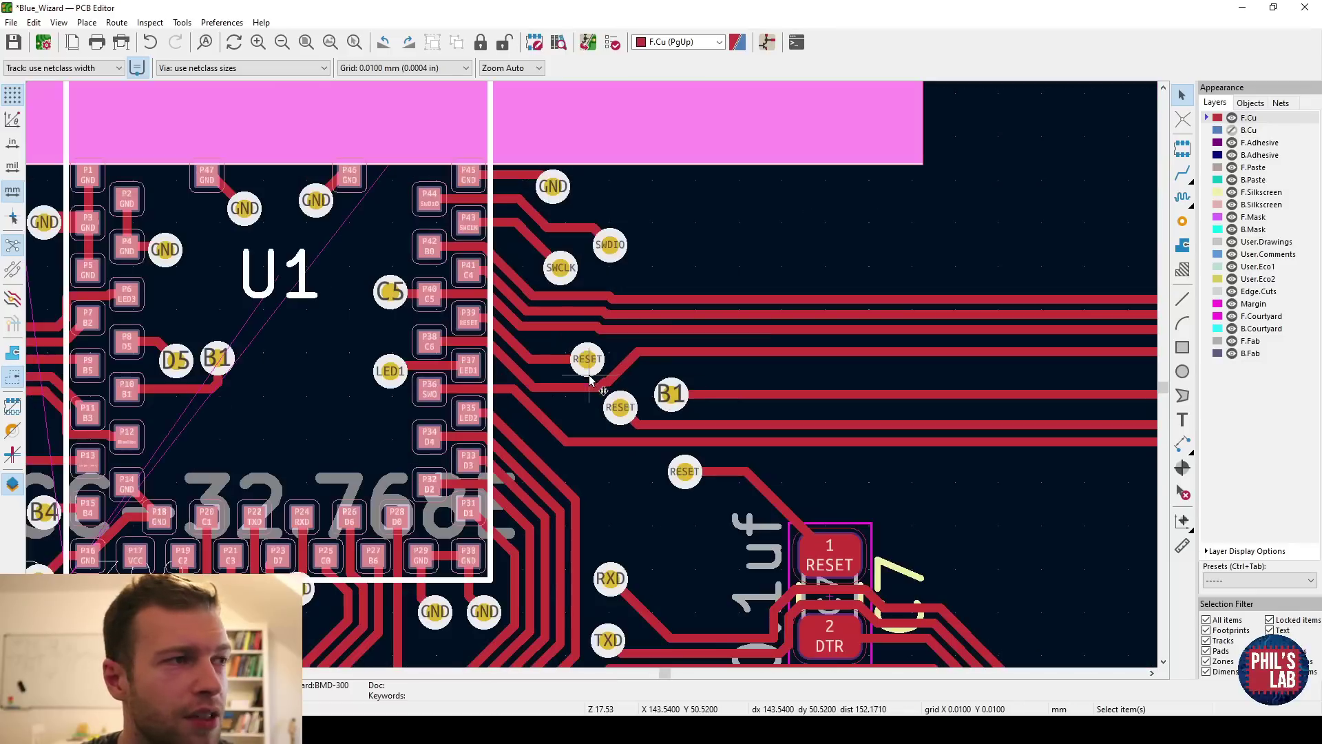
middle_click_drag(585, 375, 737, 350)
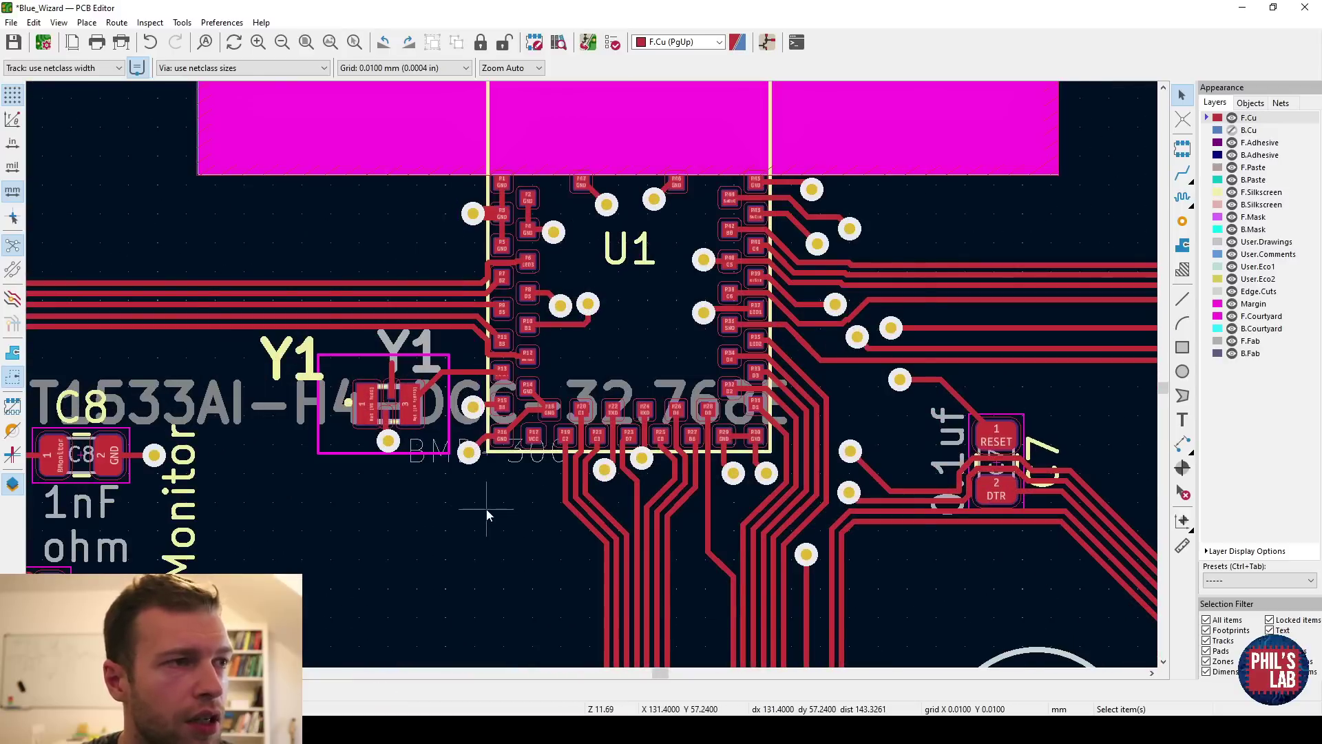
scroll(378, 370, "up", 5)
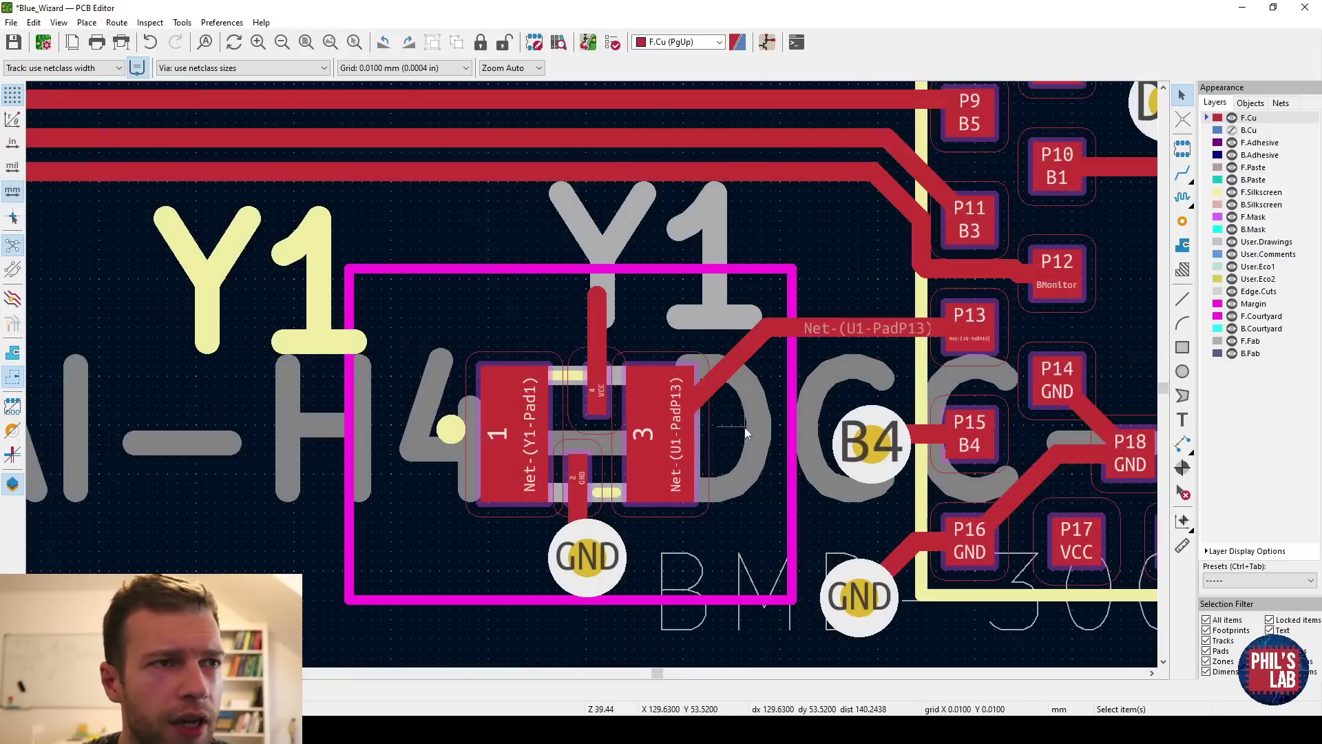
Switch copper zones to outline display and zoom in on crystal Y1
left_click(597, 331)
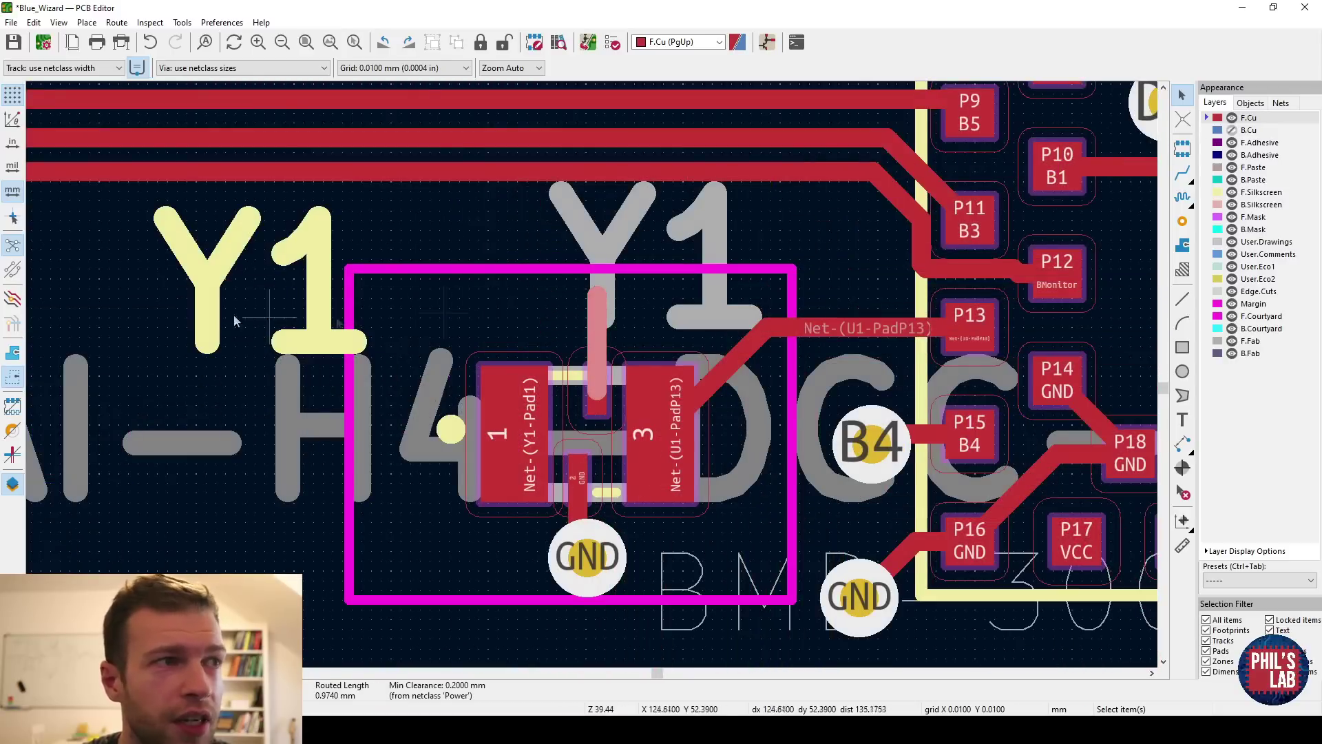
left_click(13, 354)
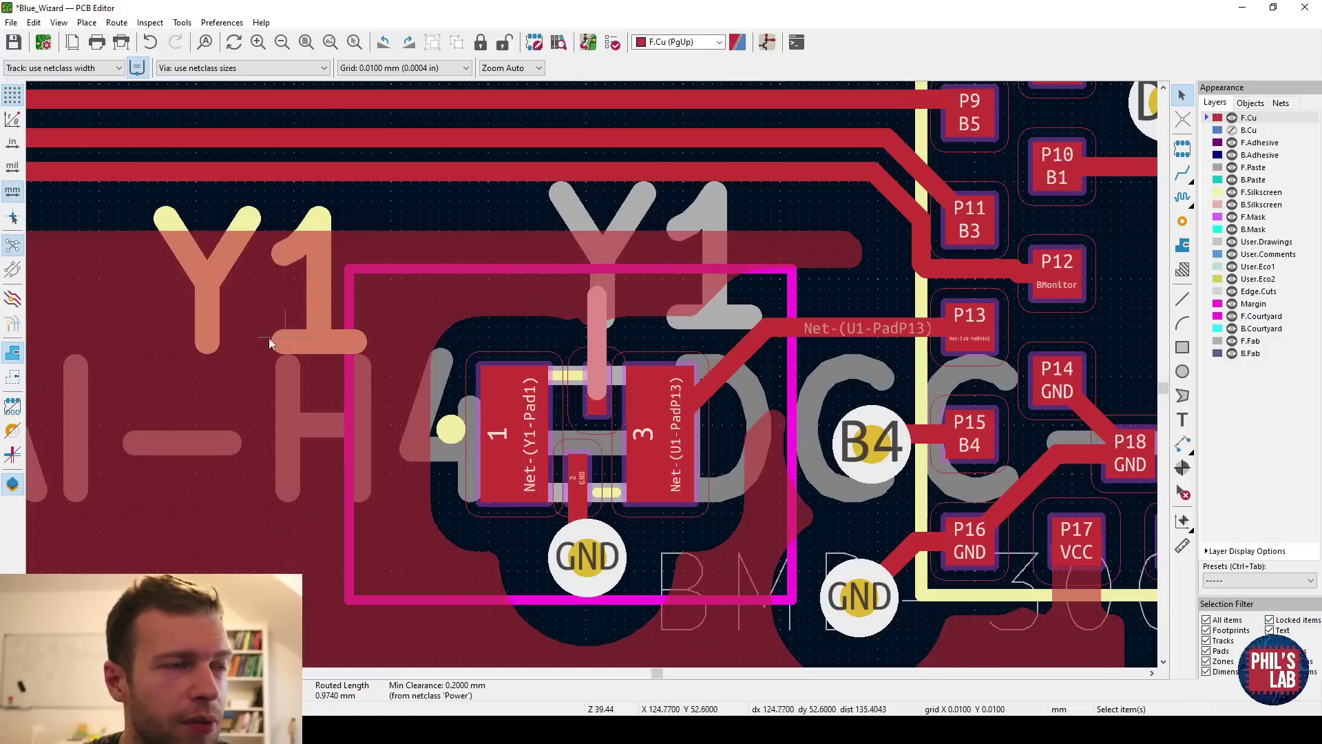
left_click(12, 377)
scroll(366, 335, "up", 2)
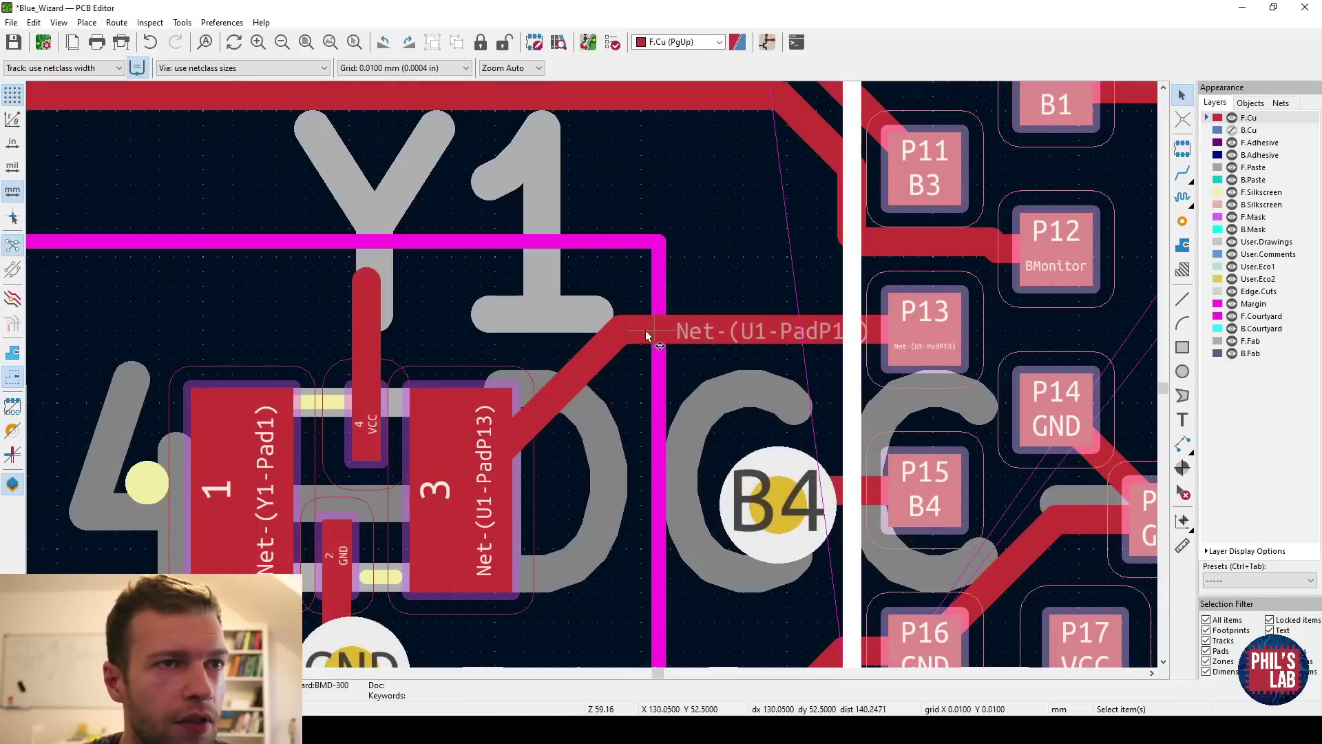
scroll(482, 458, "up", 2)
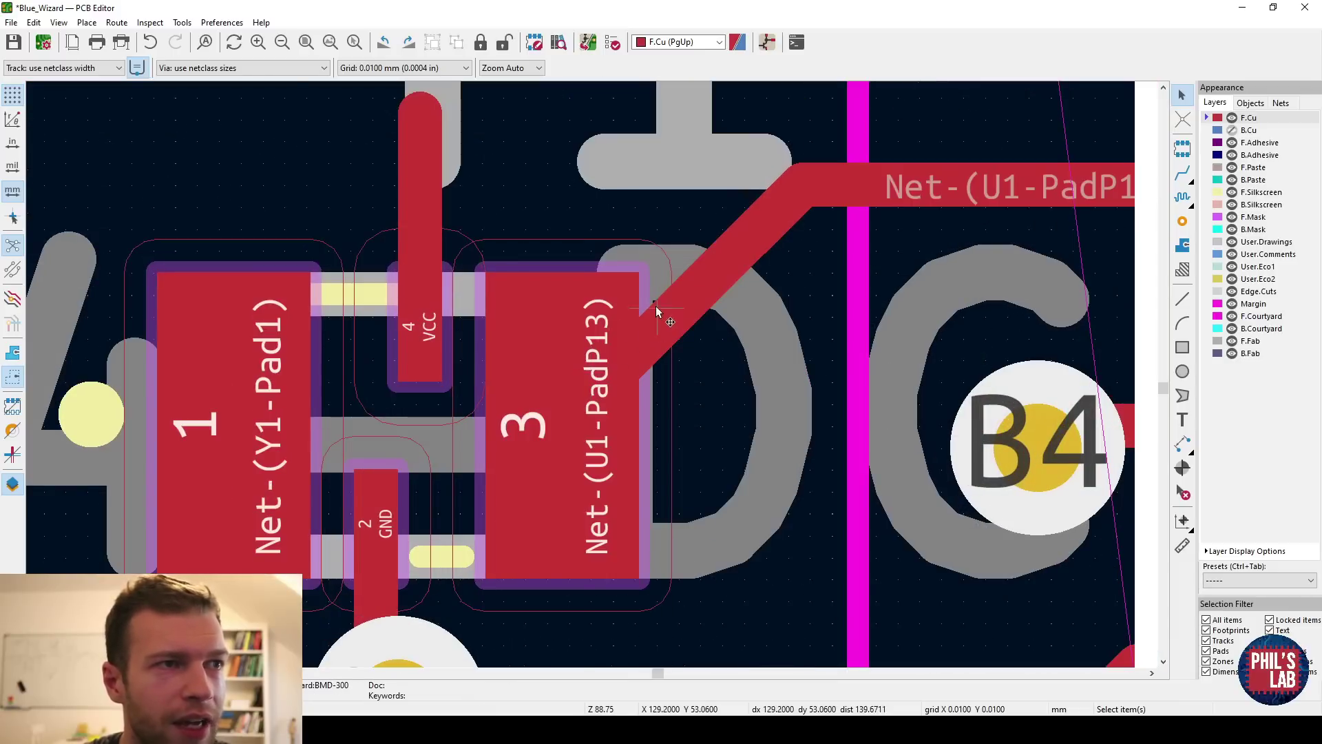
scroll(656, 308, "up", 4)
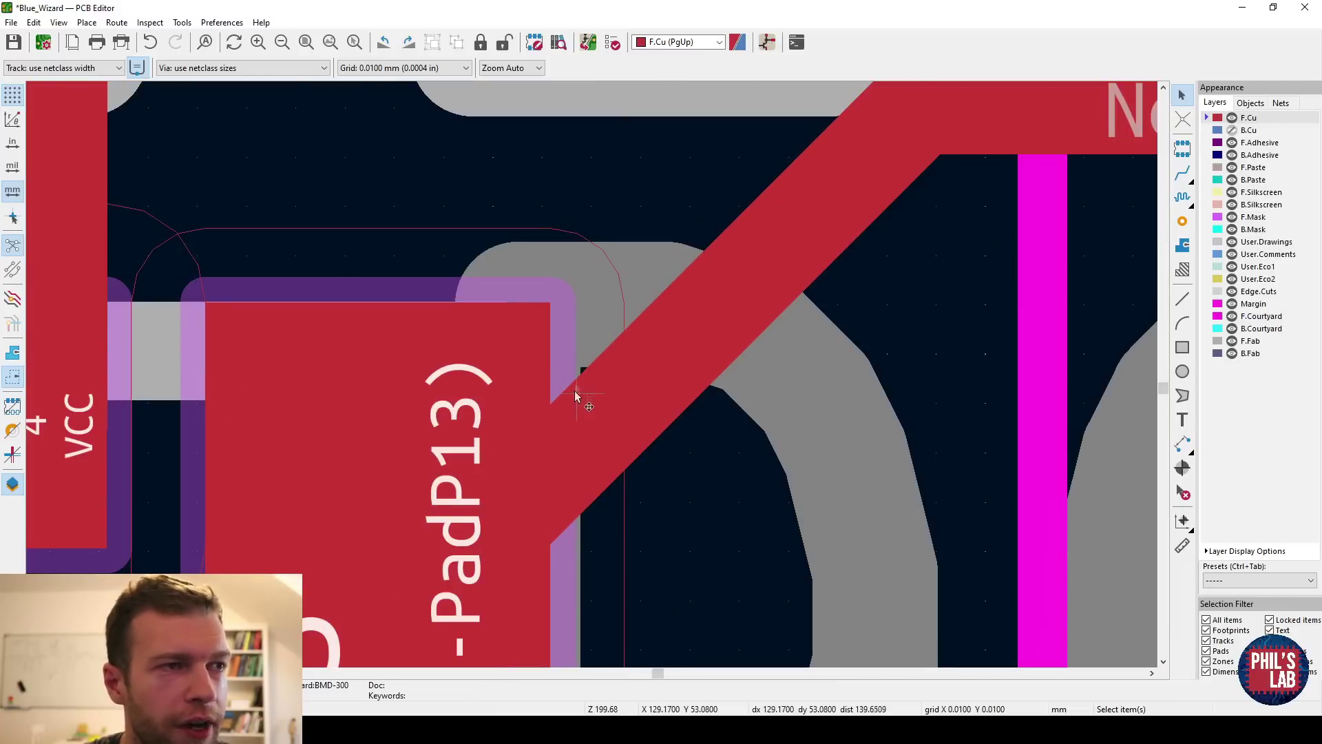
scroll(575, 389, "down", 4)
Reroute Y1 pad 3's track straight out of the pad centre toward U1 pad P13
key("x")
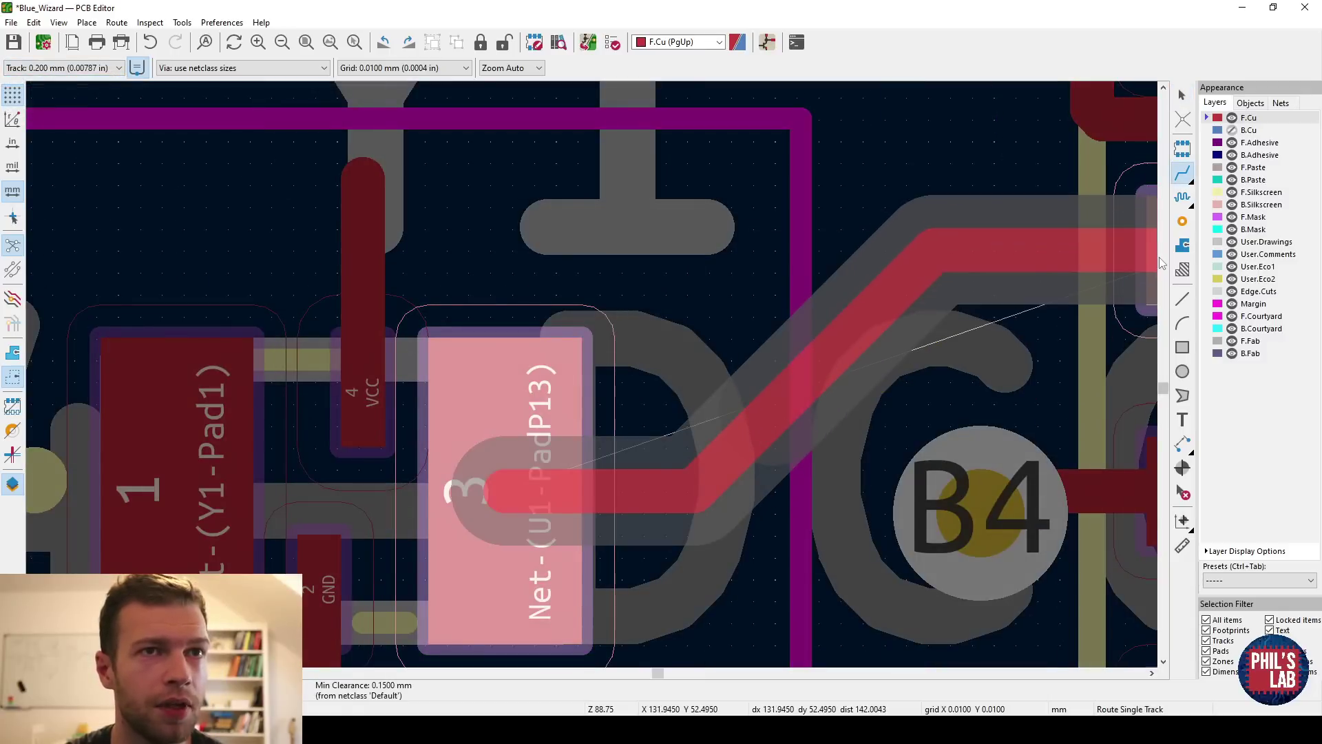
left_click(1156, 250)
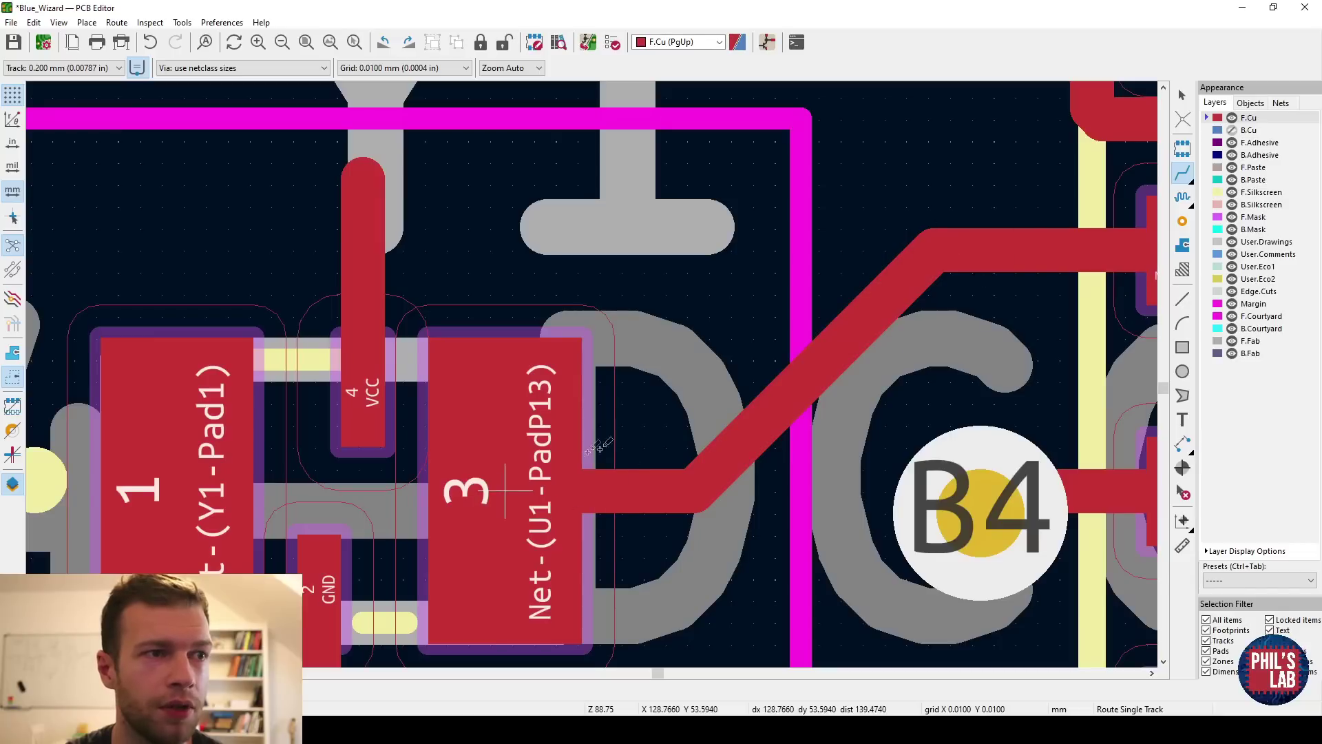
key("Escape")
scroll(584, 455, "down", 3)
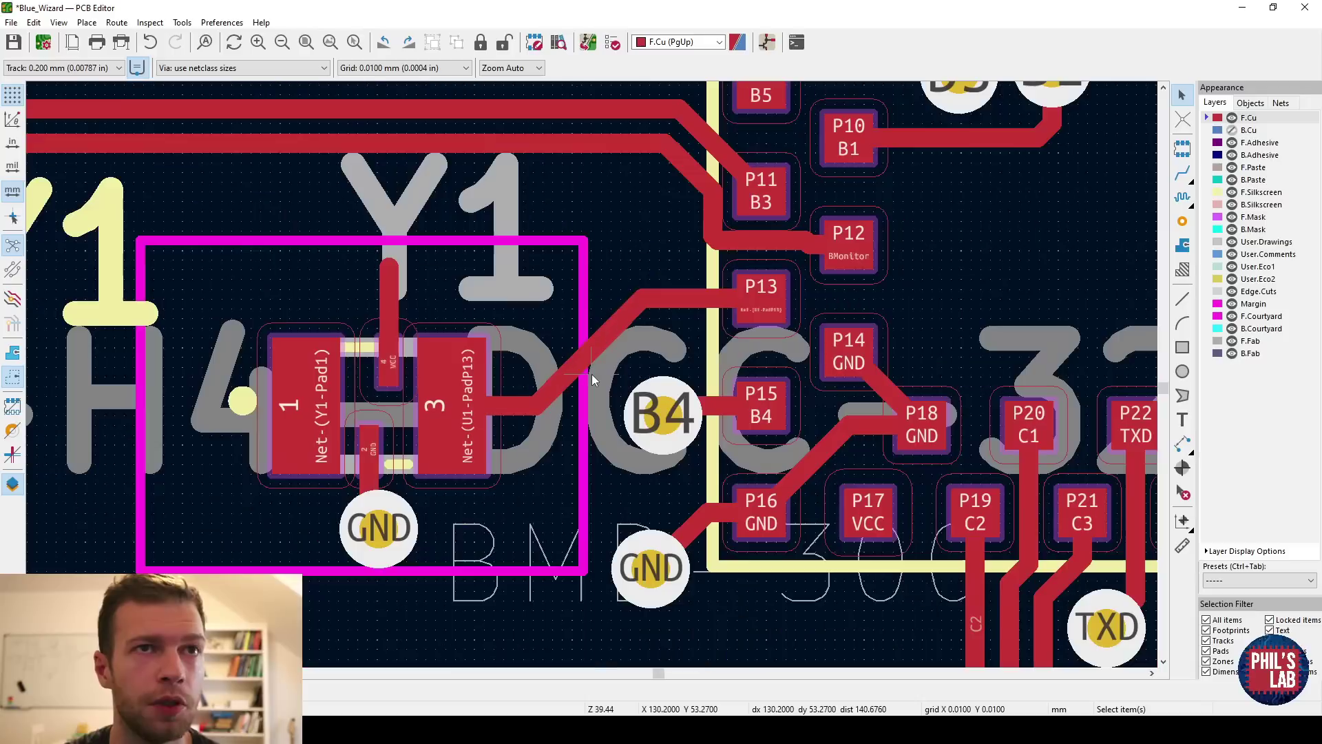
scroll(594, 379, "down", 5)
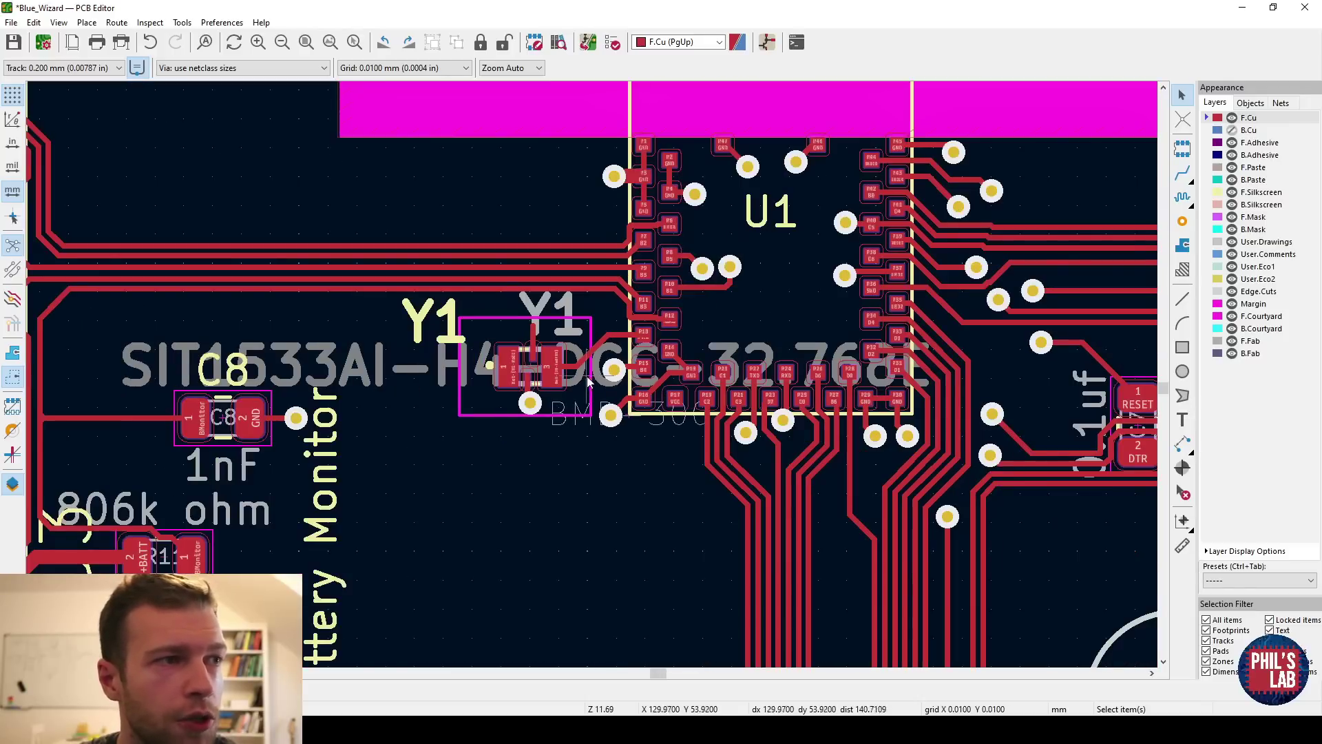
scroll(248, 654, "up", 3)
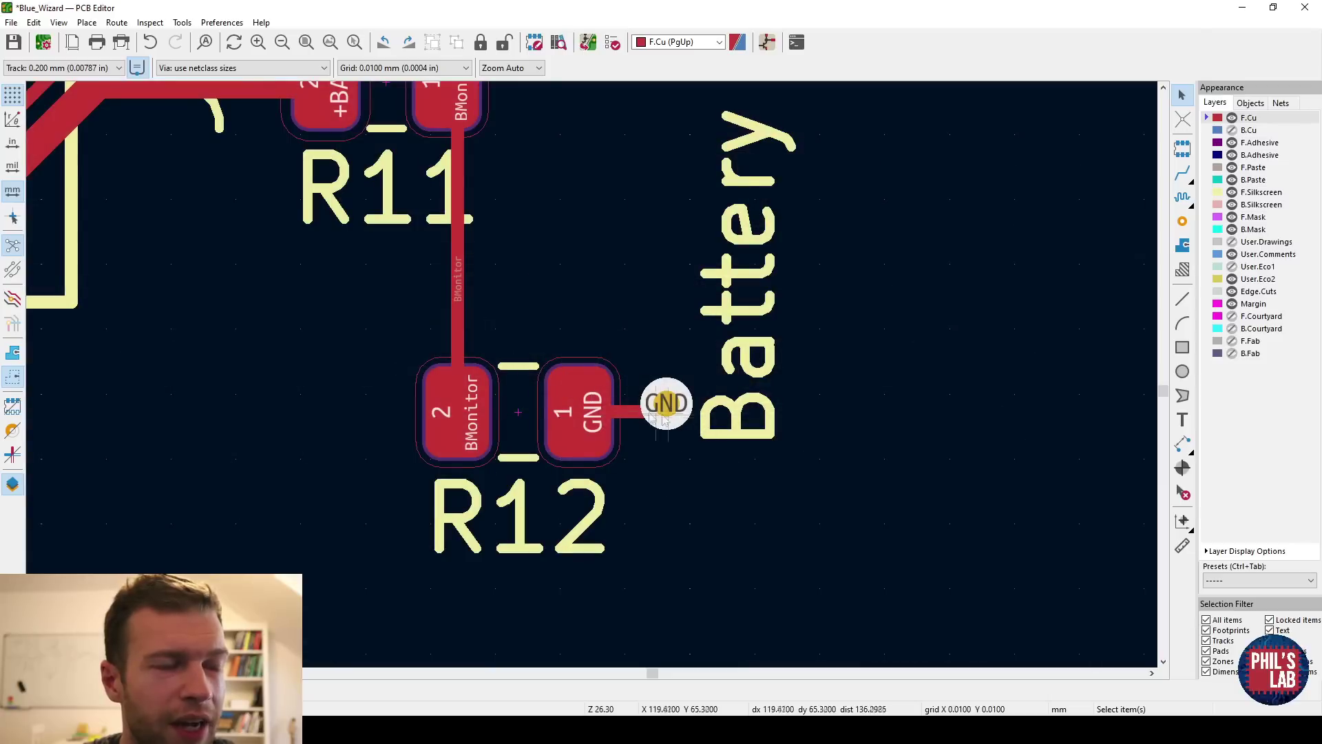
left_click(662, 413)
left_click(719, 411)
key("m")
scroll(651, 408, "up", 3)
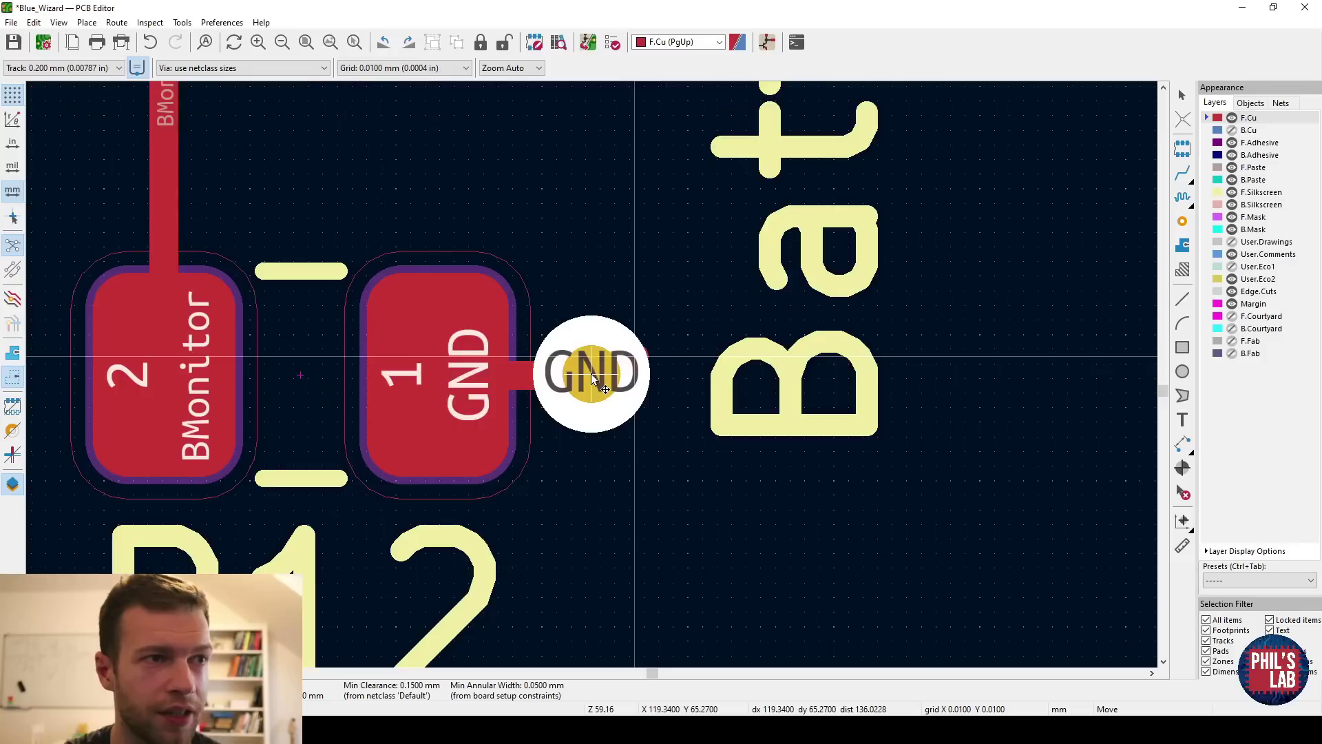
left_click(595, 373)
double_click(528, 383)
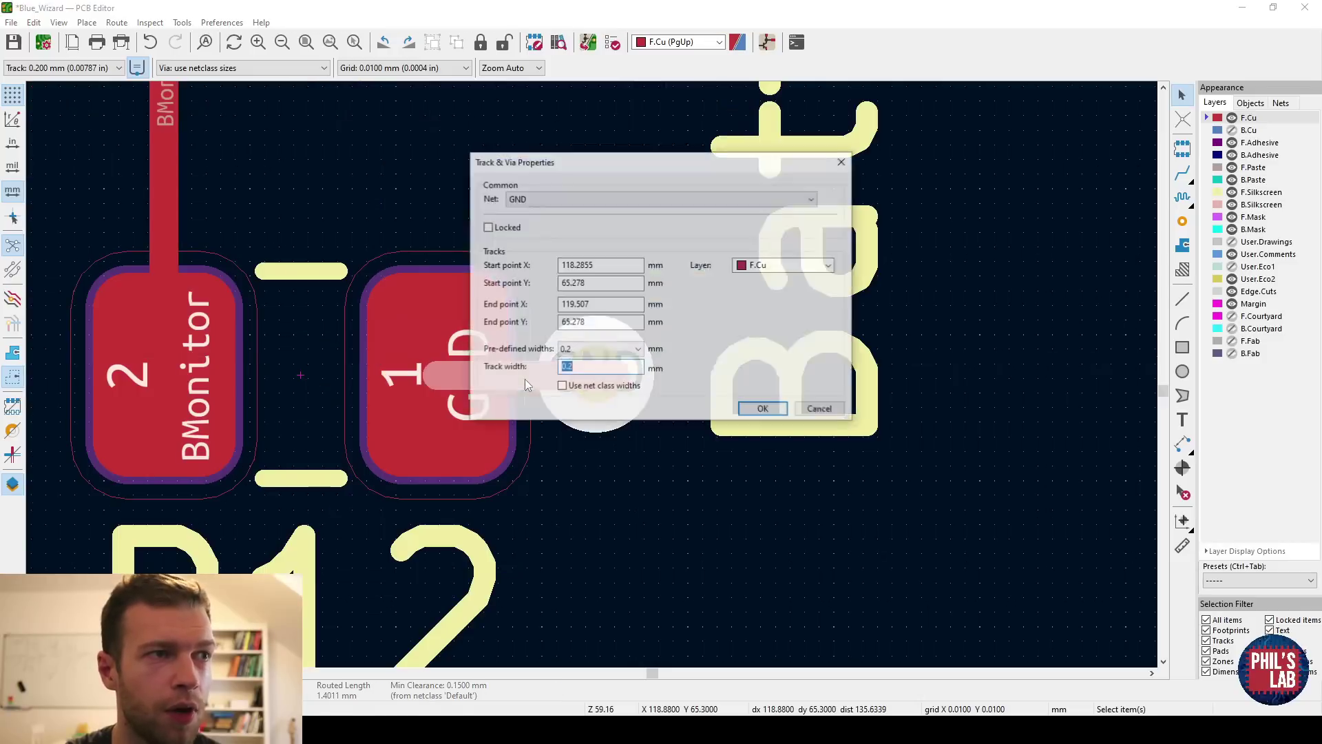
key("Escape")
scroll(531, 385, "down", 7)
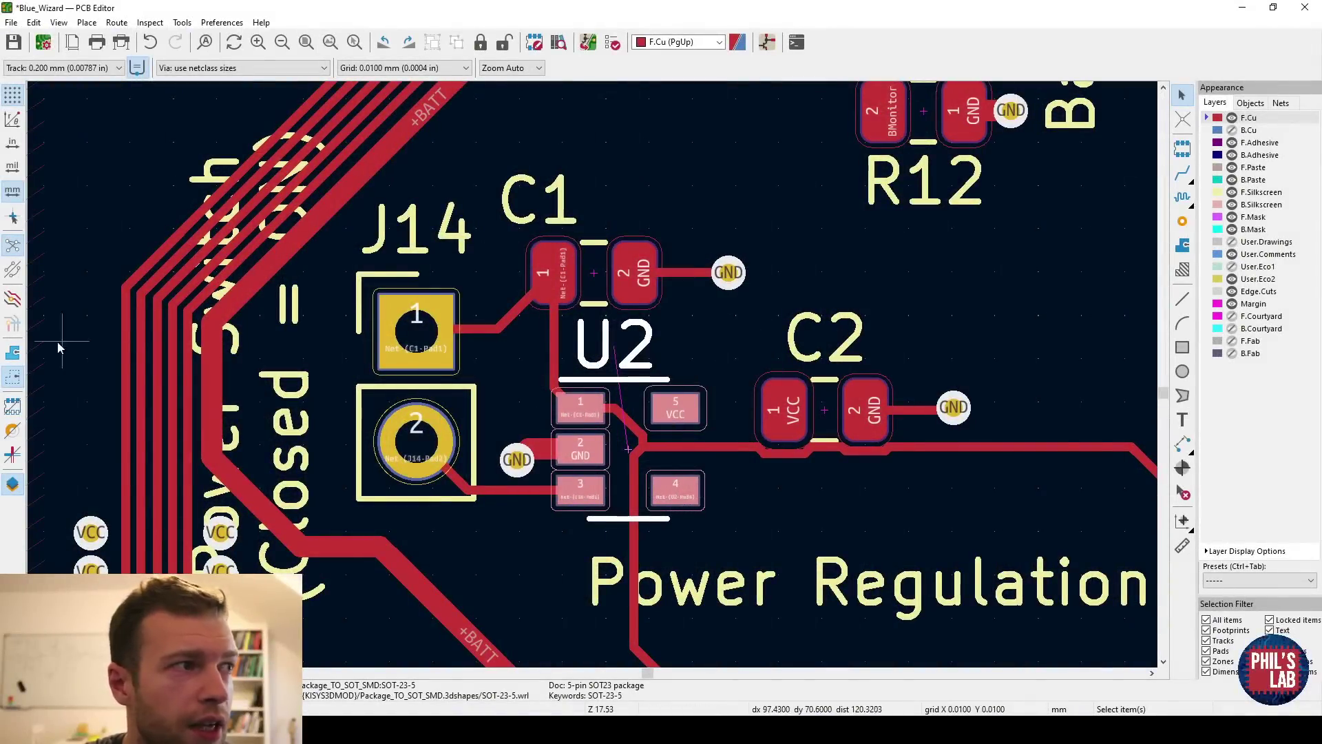
left_click(12, 353)
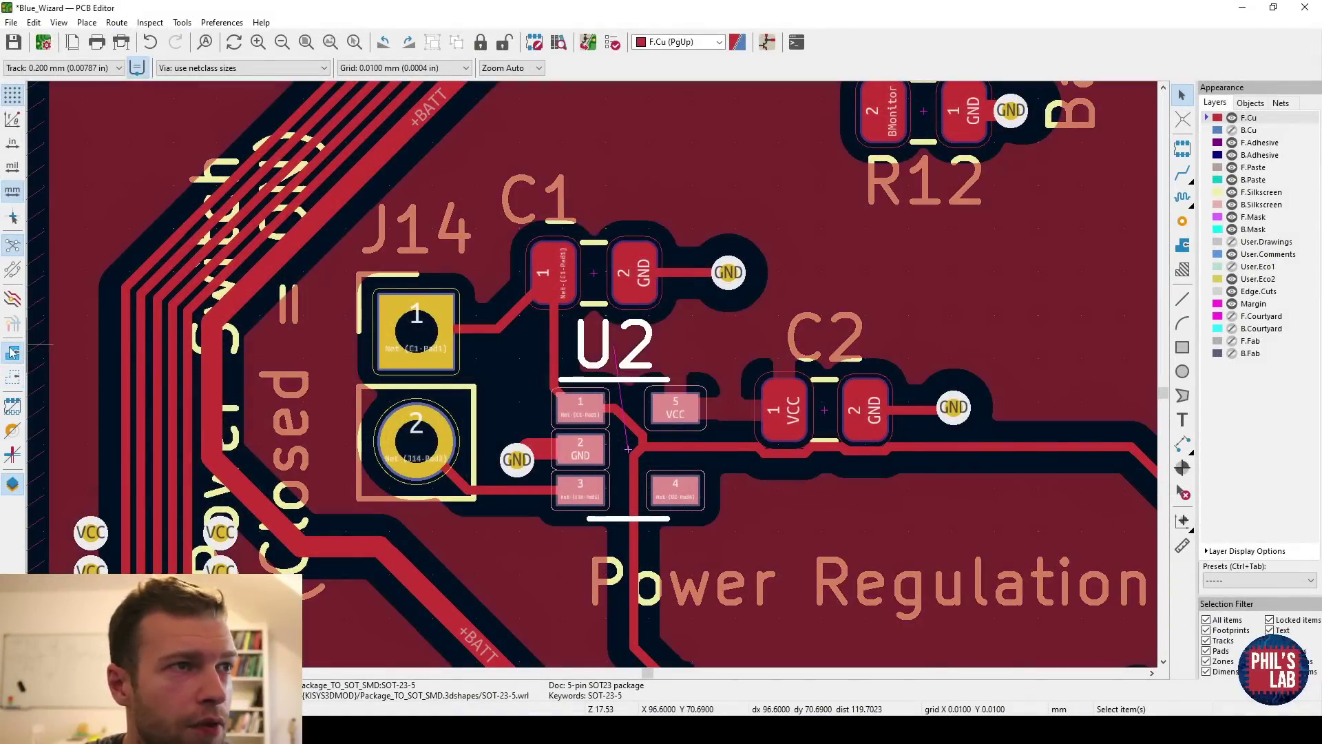
left_click(709, 452)
left_click(768, 452)
left_click(783, 459)
key("Delete")
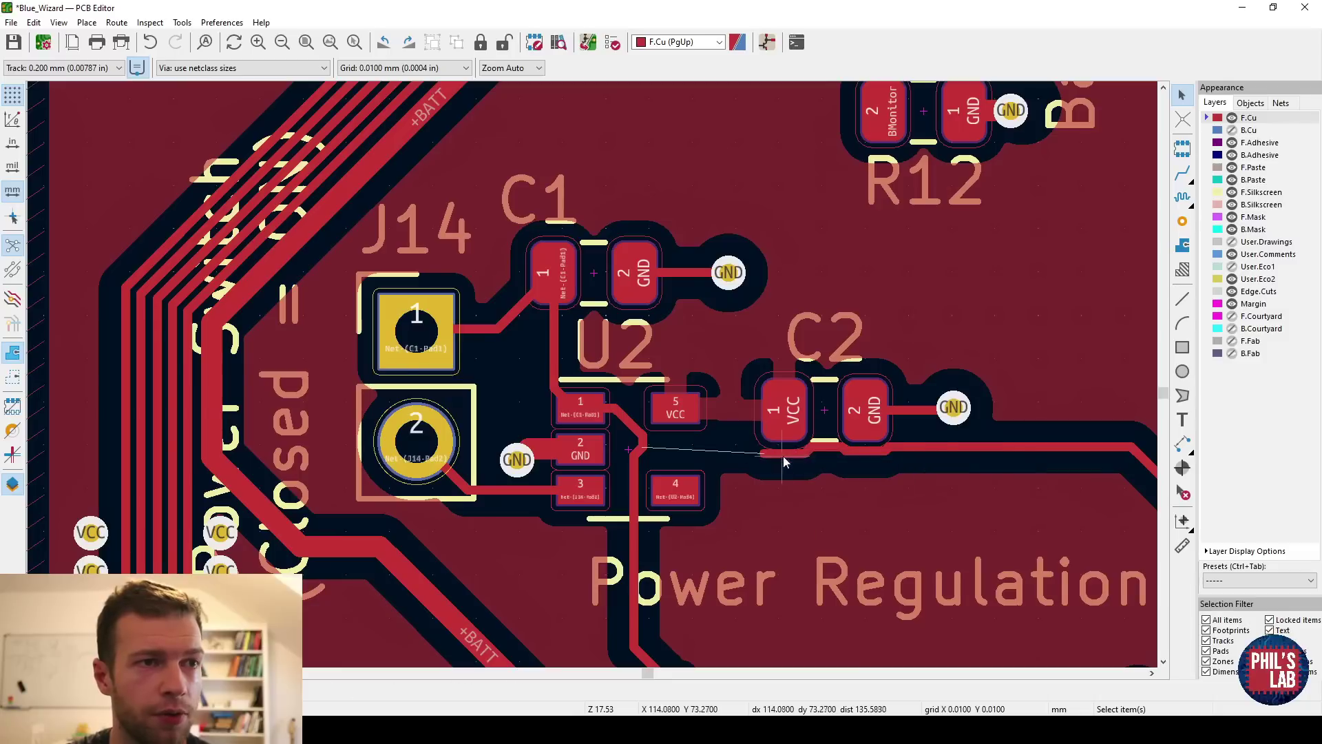
left_click(815, 449)
key("Delete")
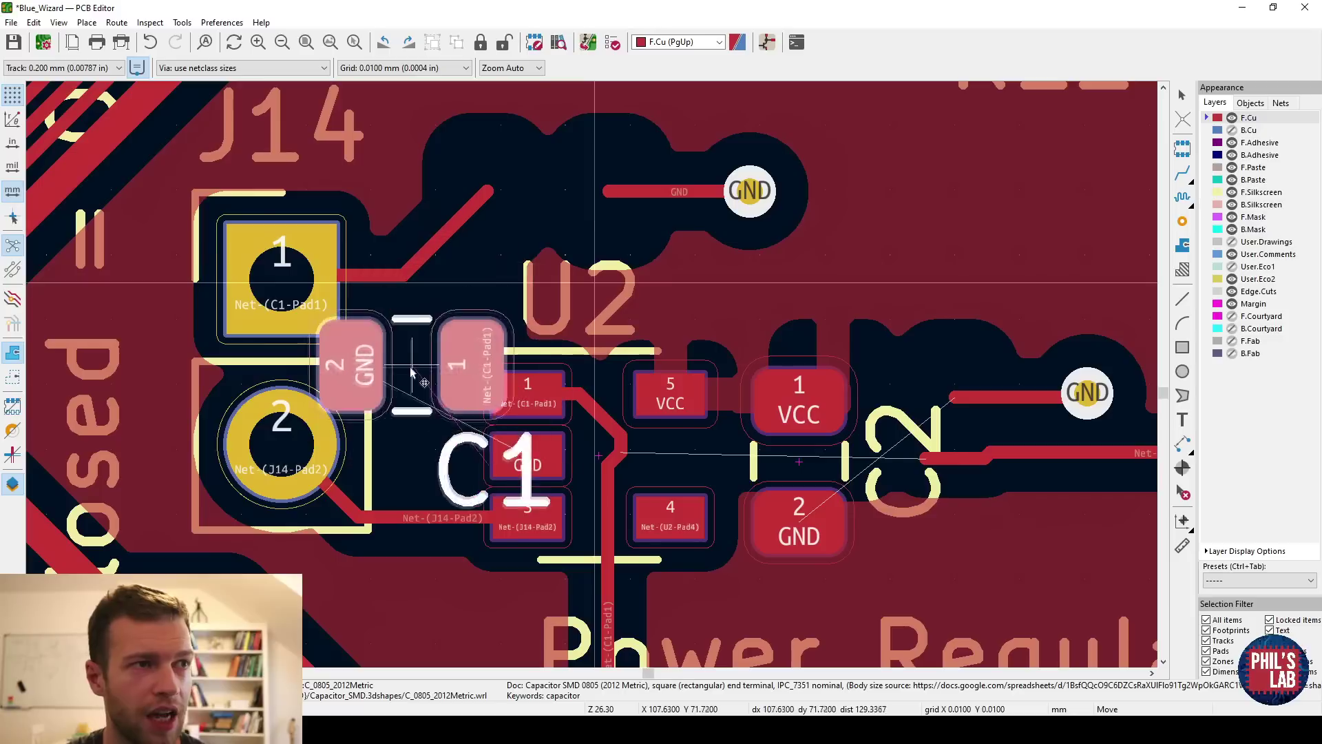
key("r")
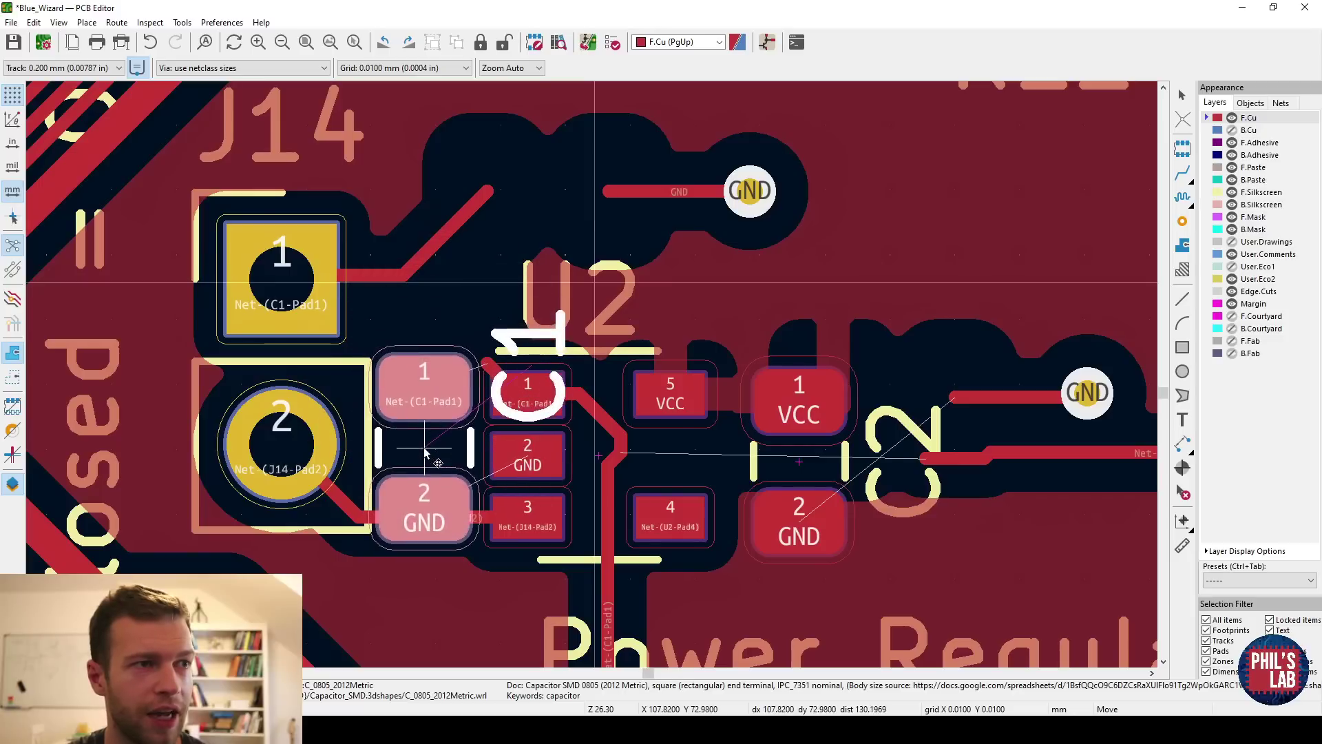
left_click(425, 451)
left_click(799, 461)
key("m")
key("r")
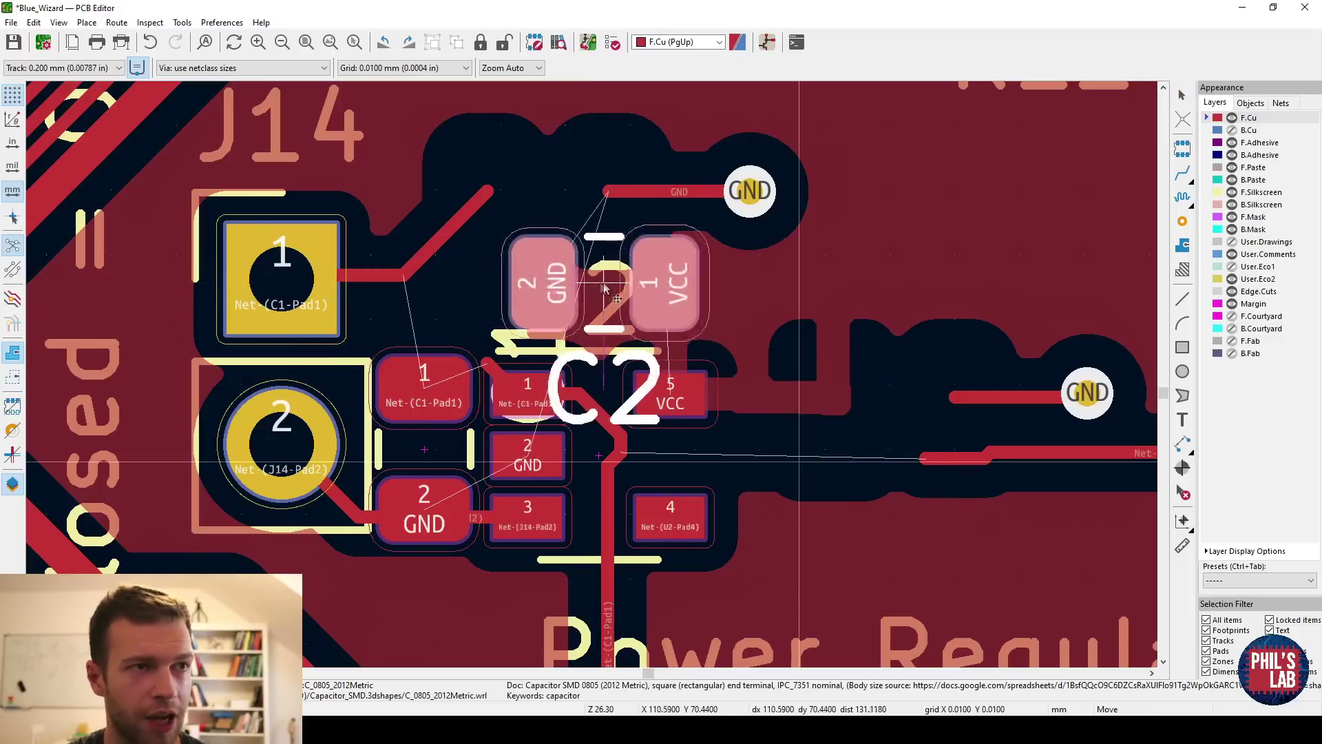
left_click(593, 292)
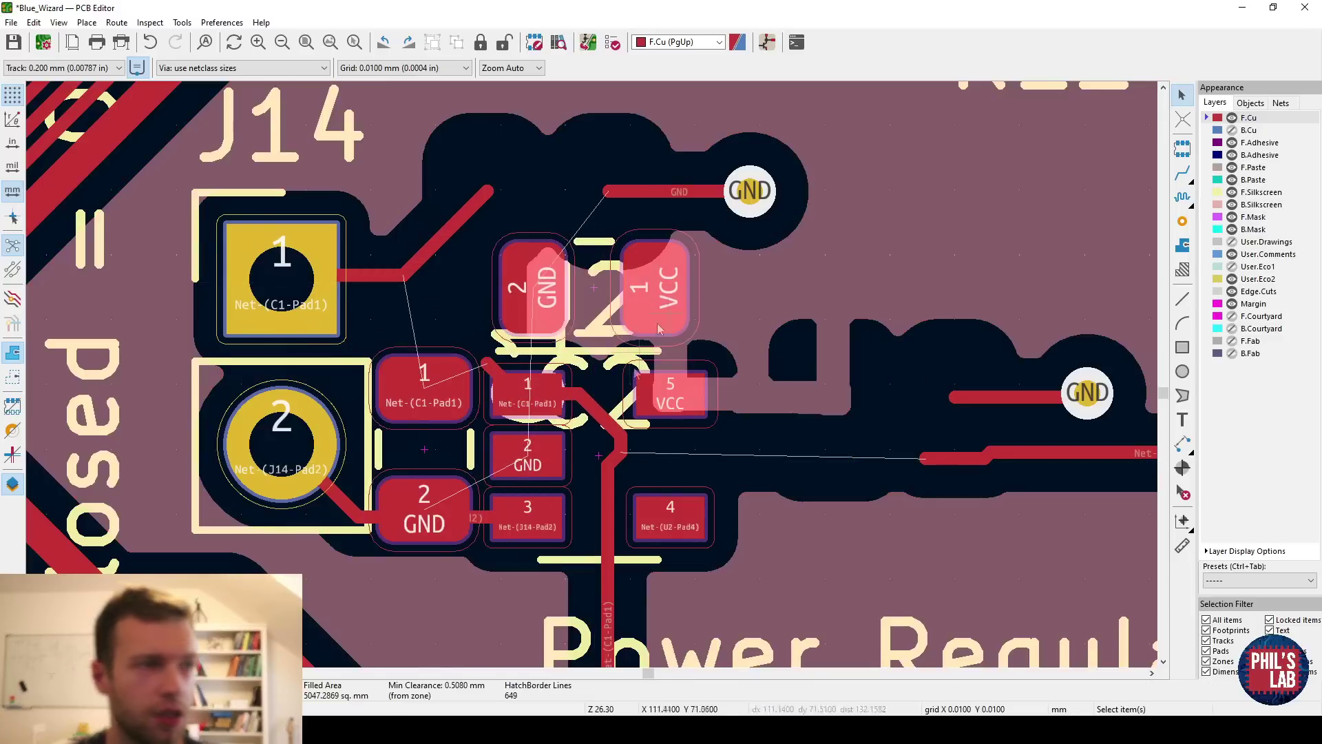
left_click(808, 447)
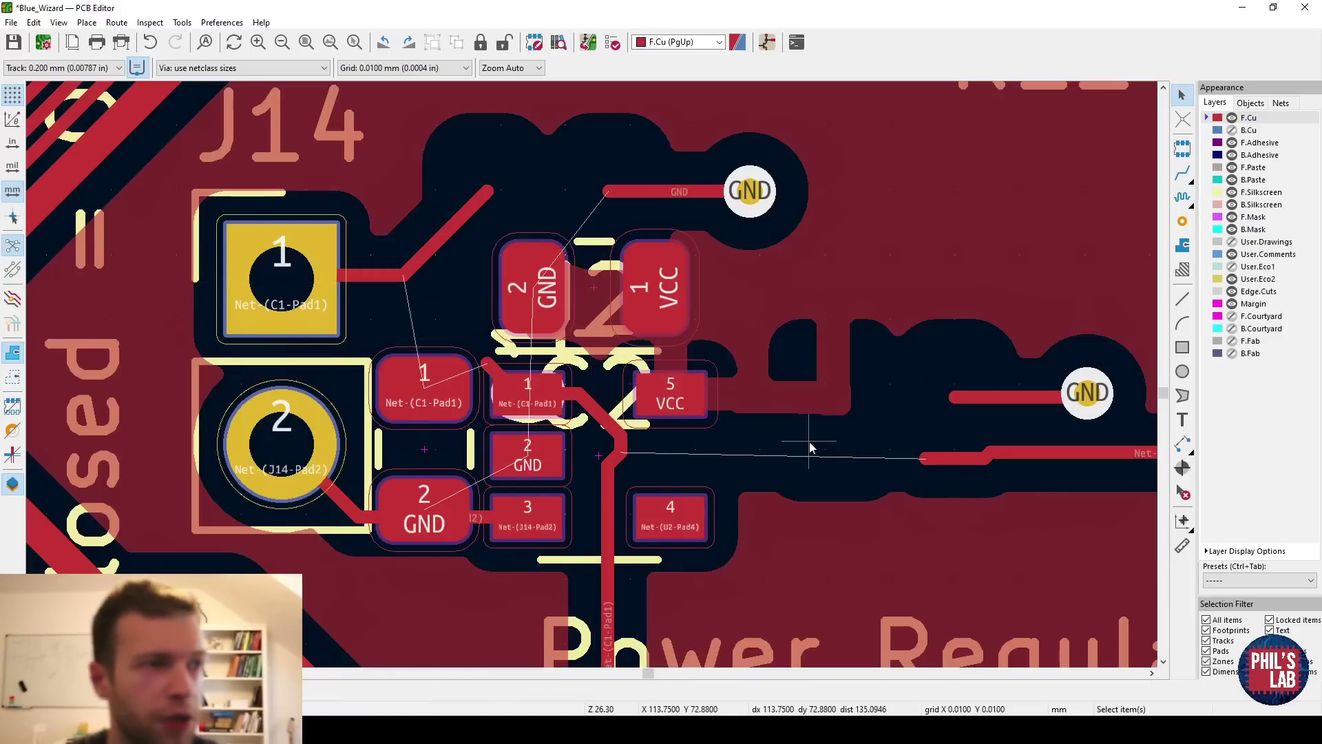
scroll(516, 418, "up", 2)
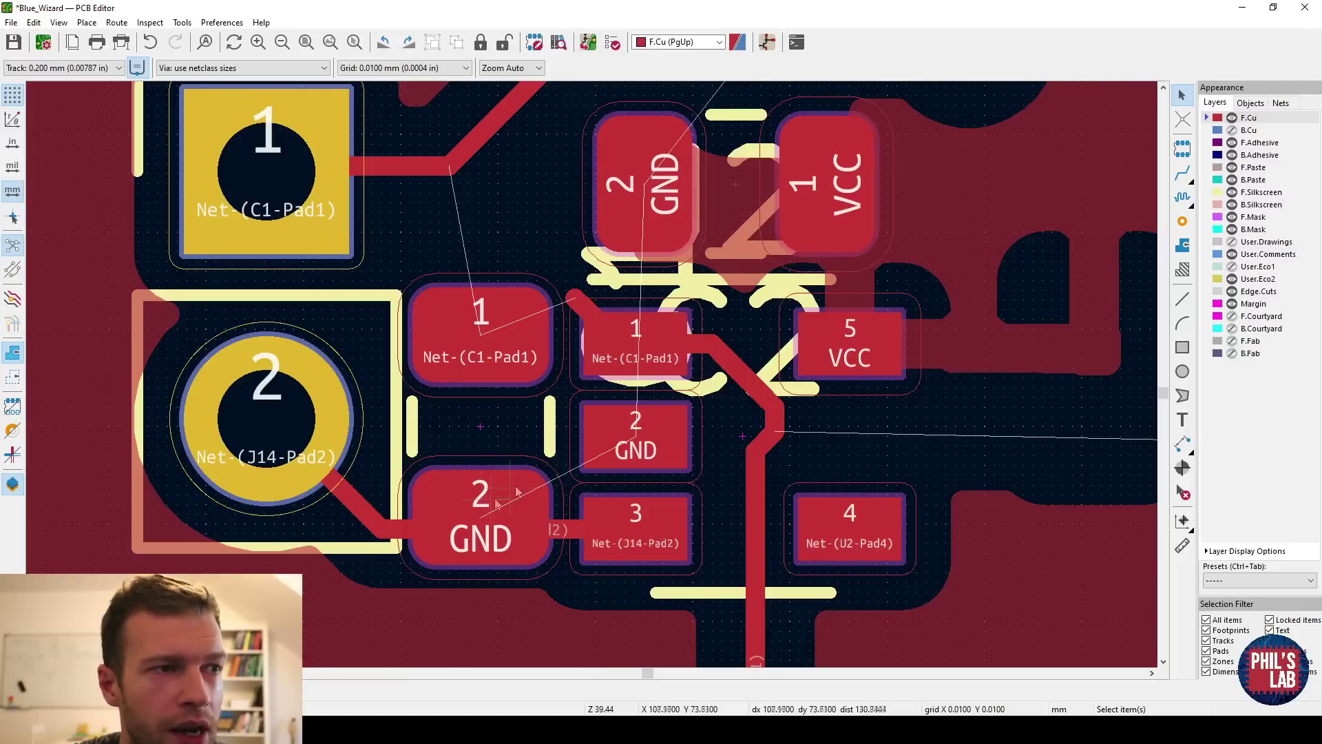
middle_click_drag(678, 387, 664, 410)
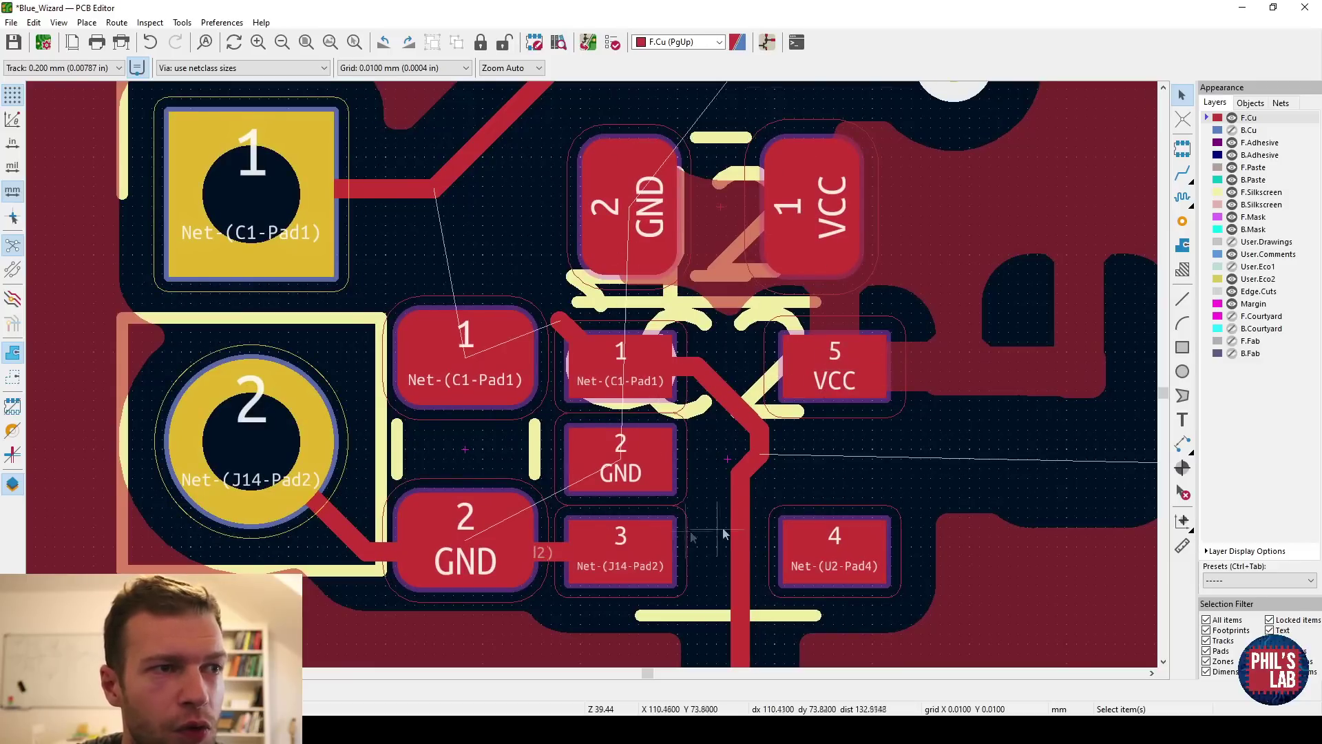
scroll(677, 451, "down", 3)
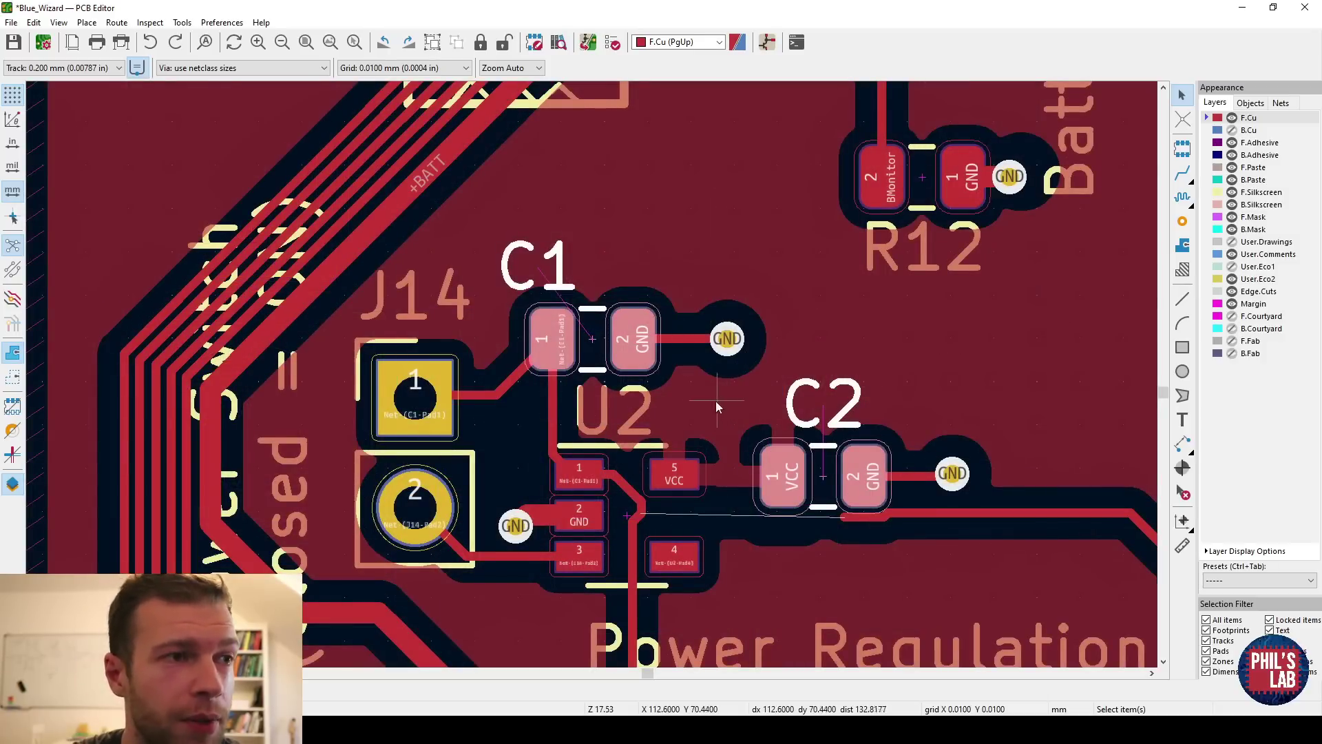
scroll(516, 526, "up", 3)
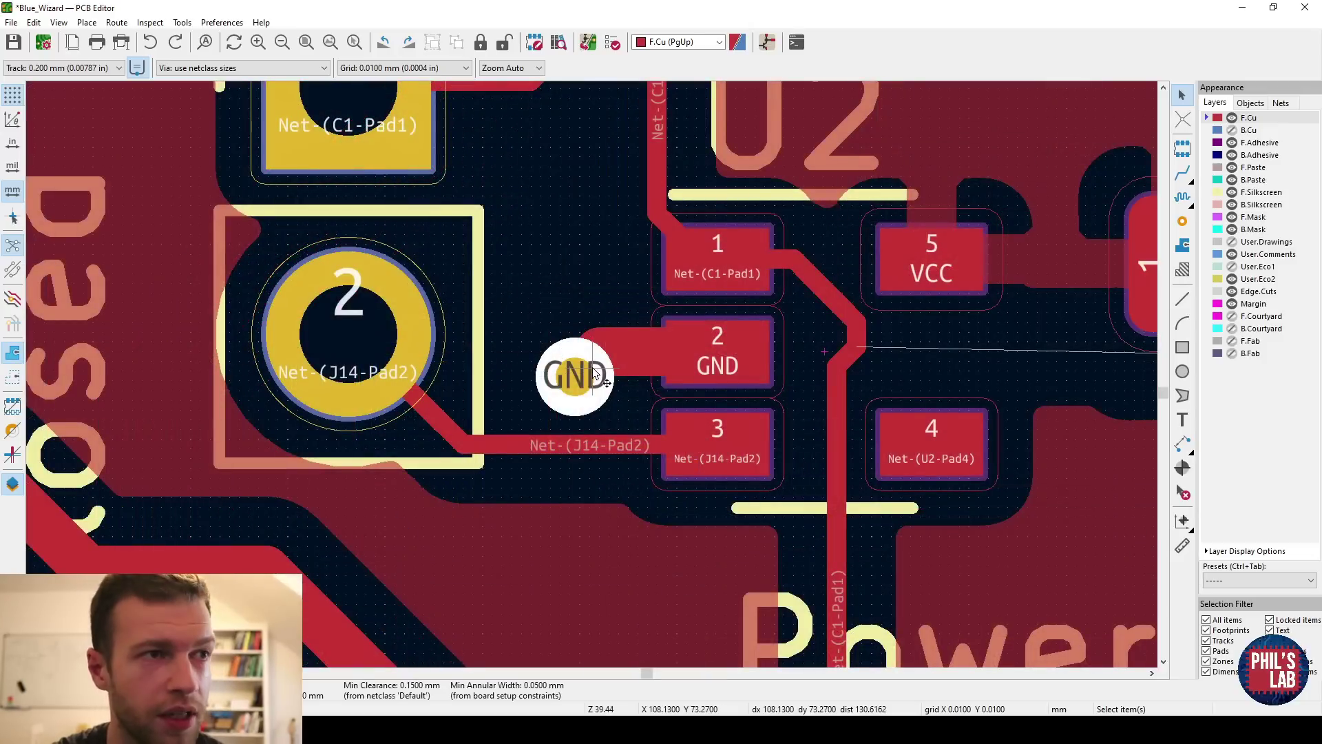
Move the GND via beside U2 pad 2 slightly closer to the pad
key("m")
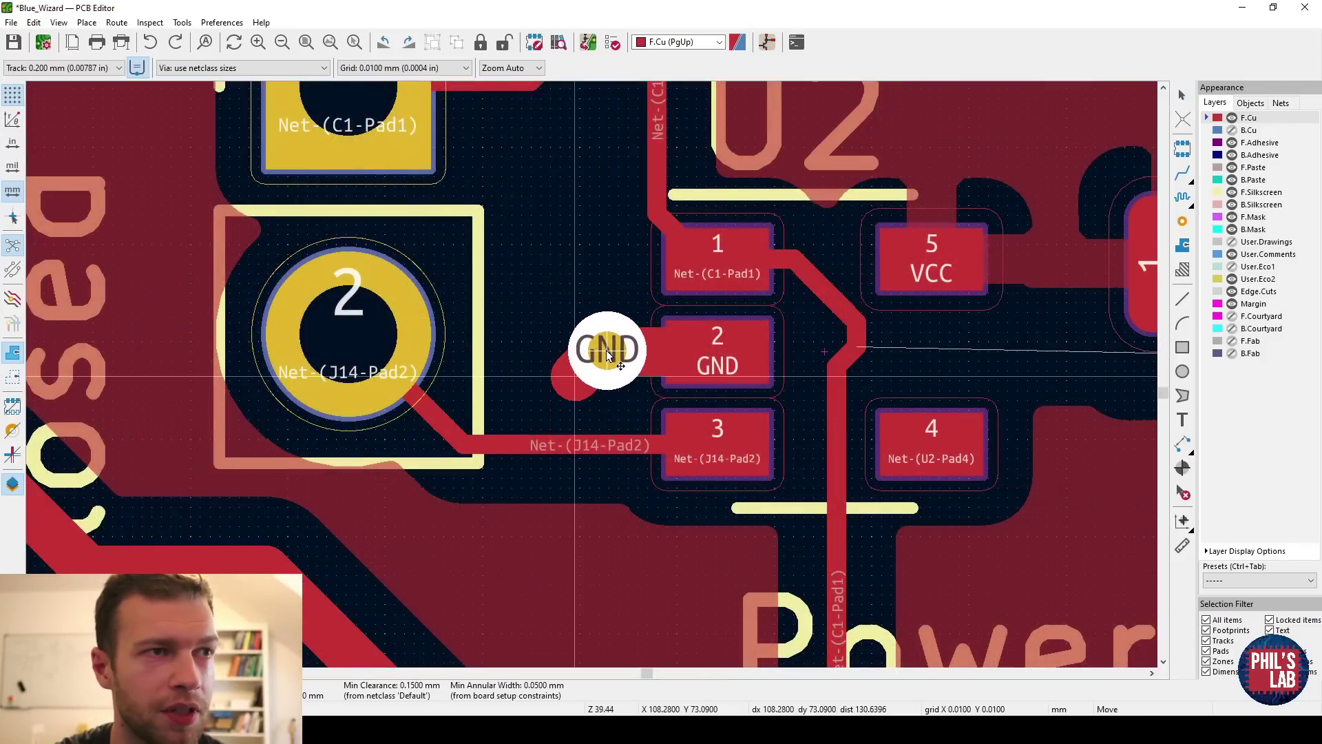
left_click(612, 354)
scroll(613, 355, "down", 9)
scroll(773, 440, "down", 2)
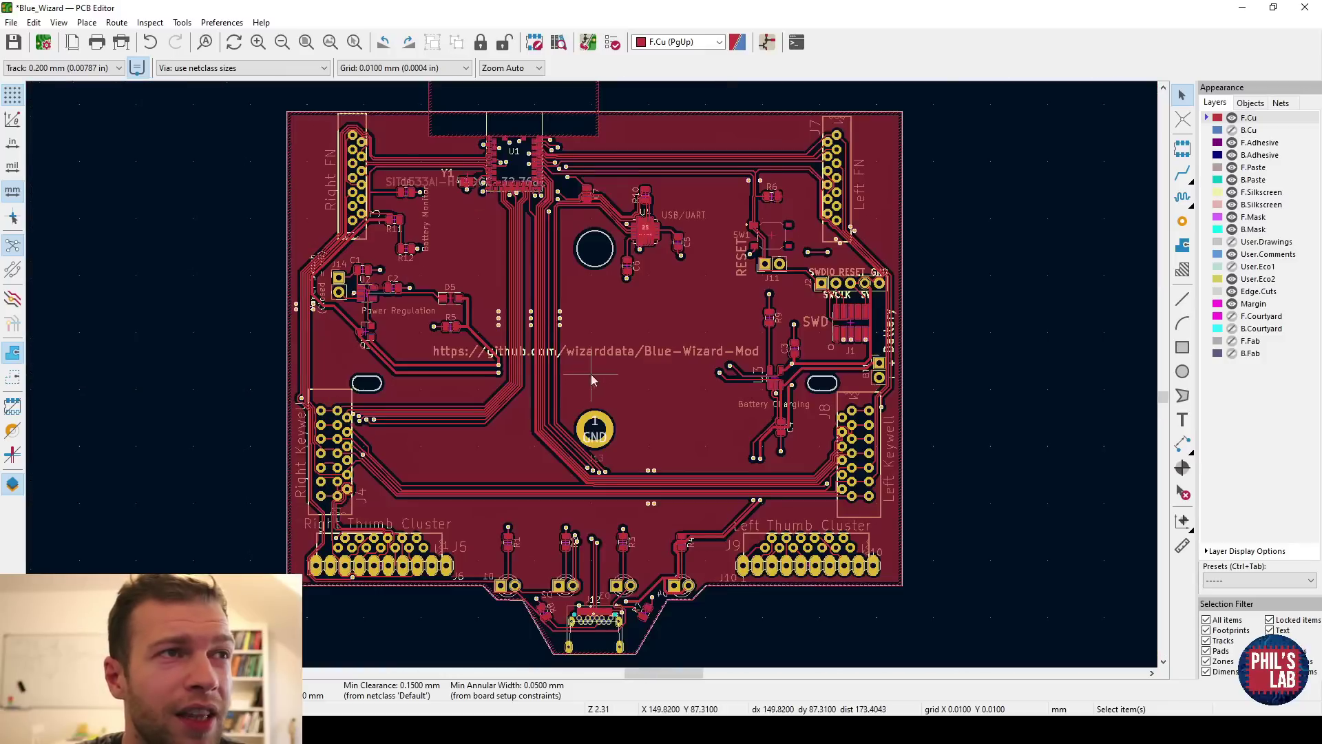
middle_click_drag(591, 374, 602, 416)
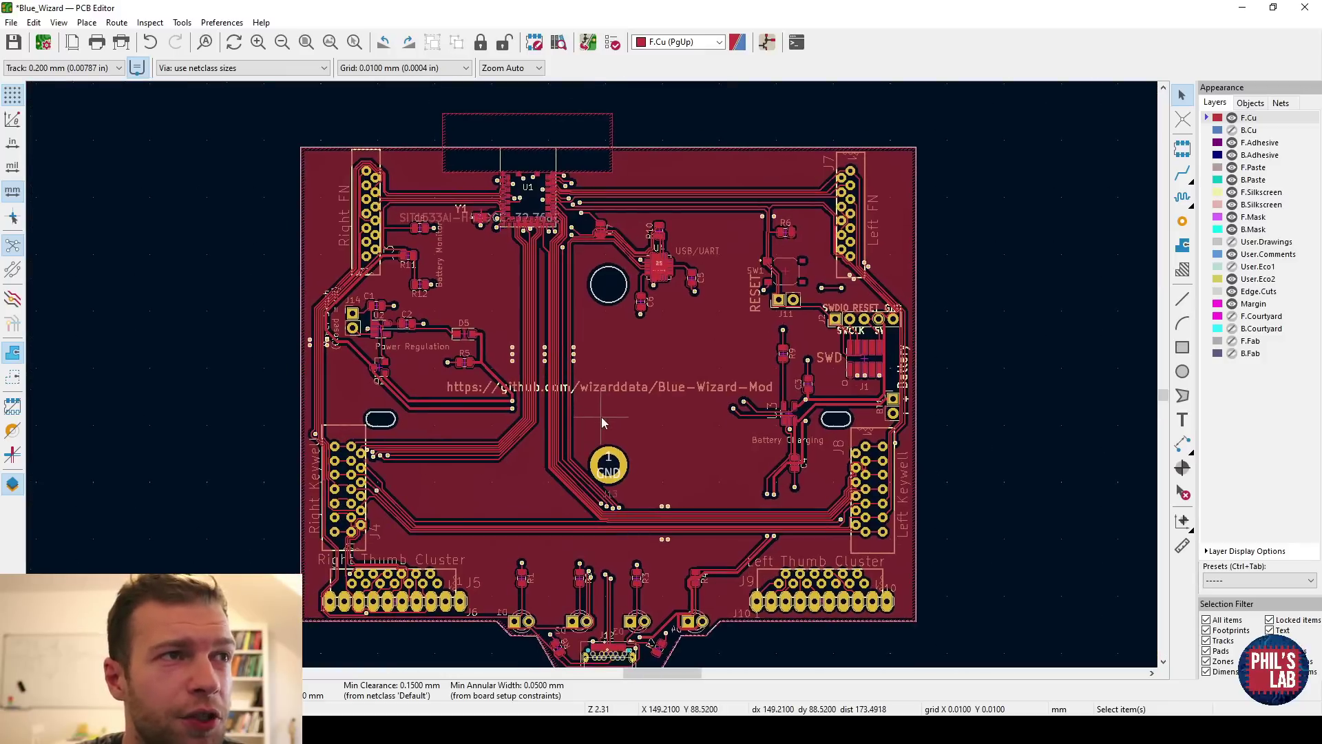
Review the board's GND copper zone properties and close them unchanged
double_click(479, 289)
left_click(251, 153)
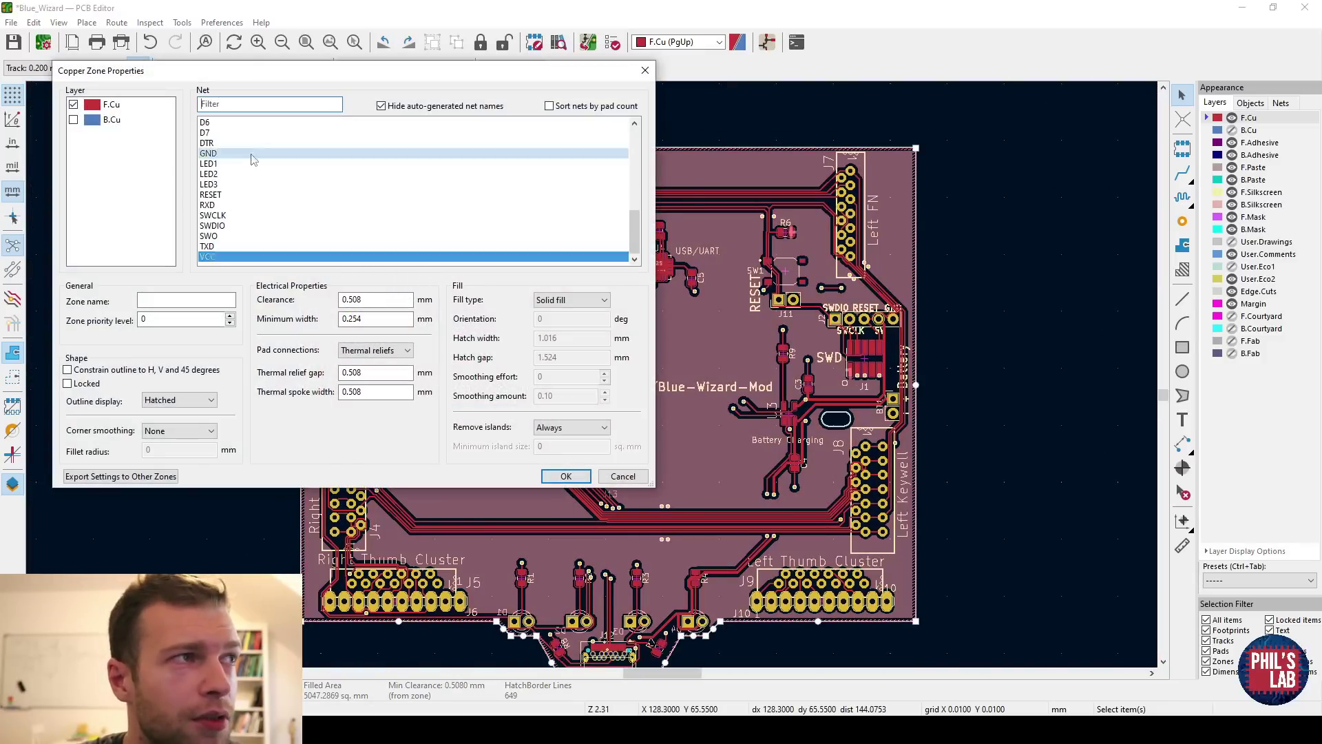
scroll(251, 153, "up", 3)
left_click(615, 477)
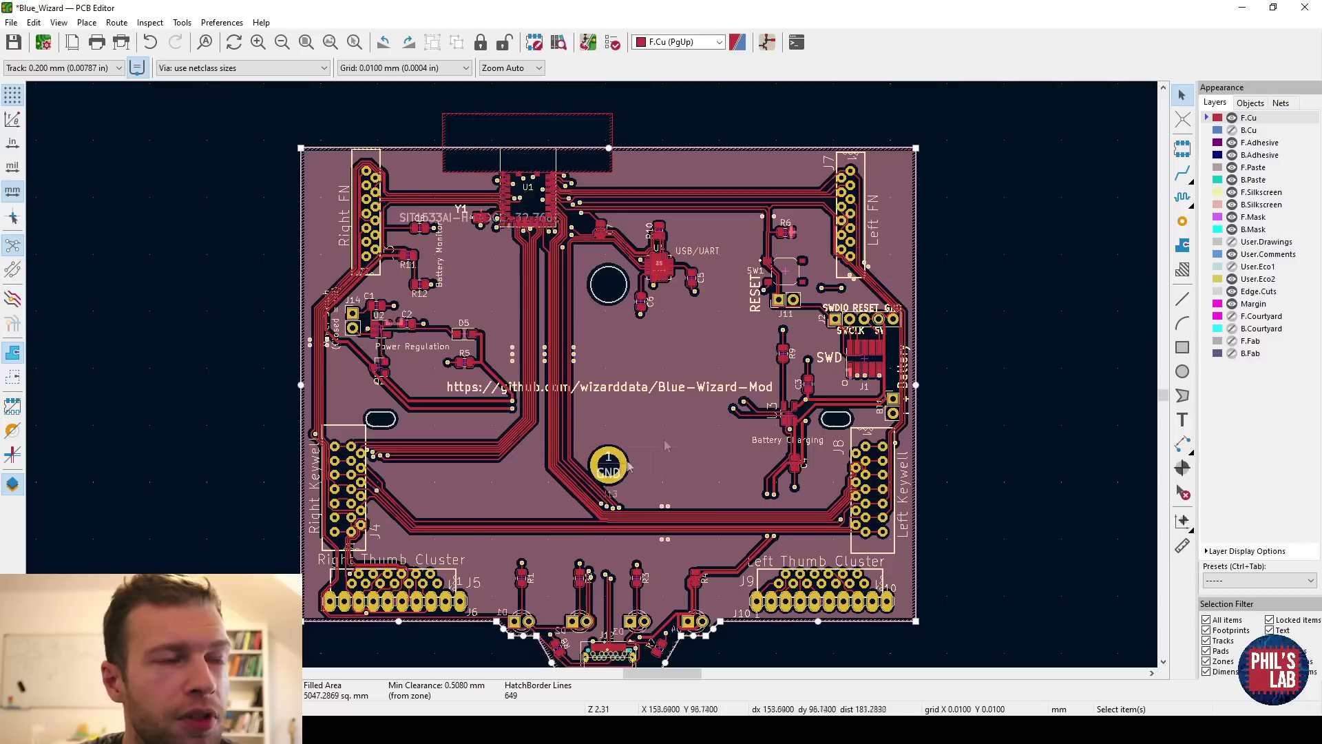
left_click(951, 304)
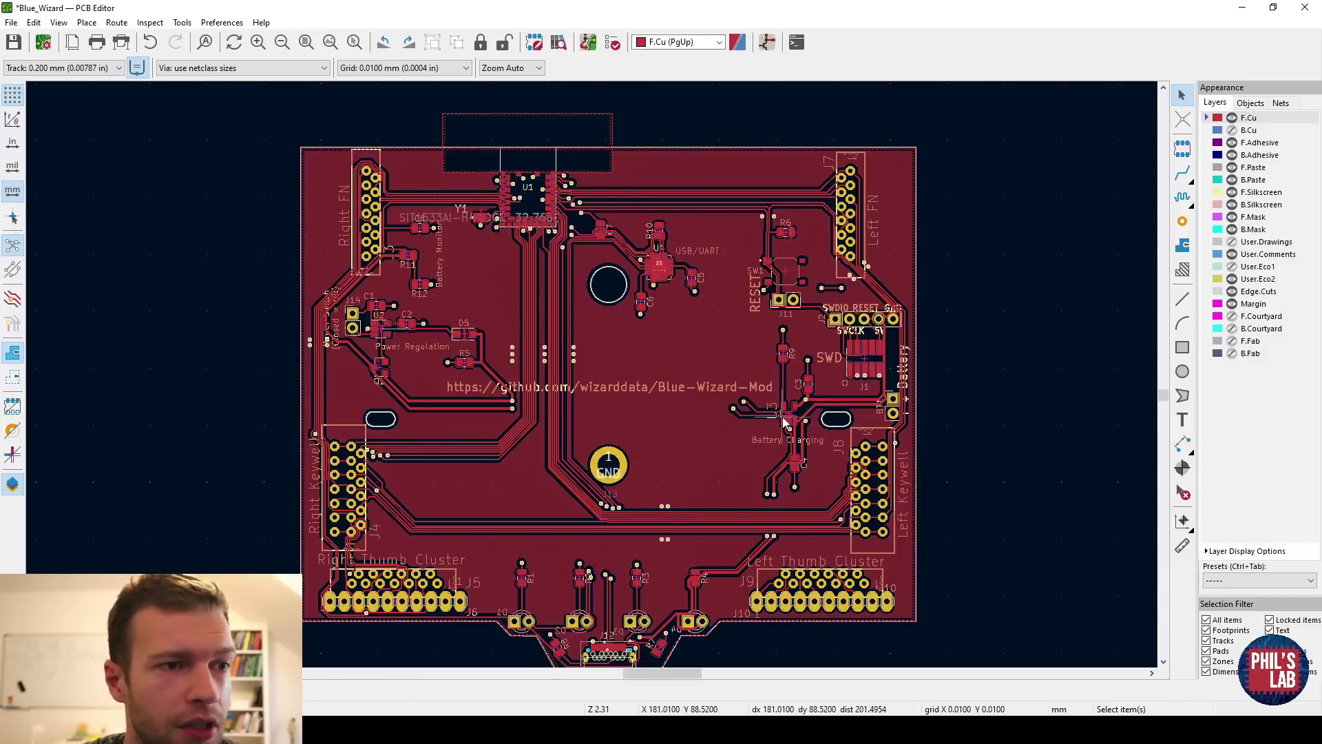
scroll(606, 647, "up", 12)
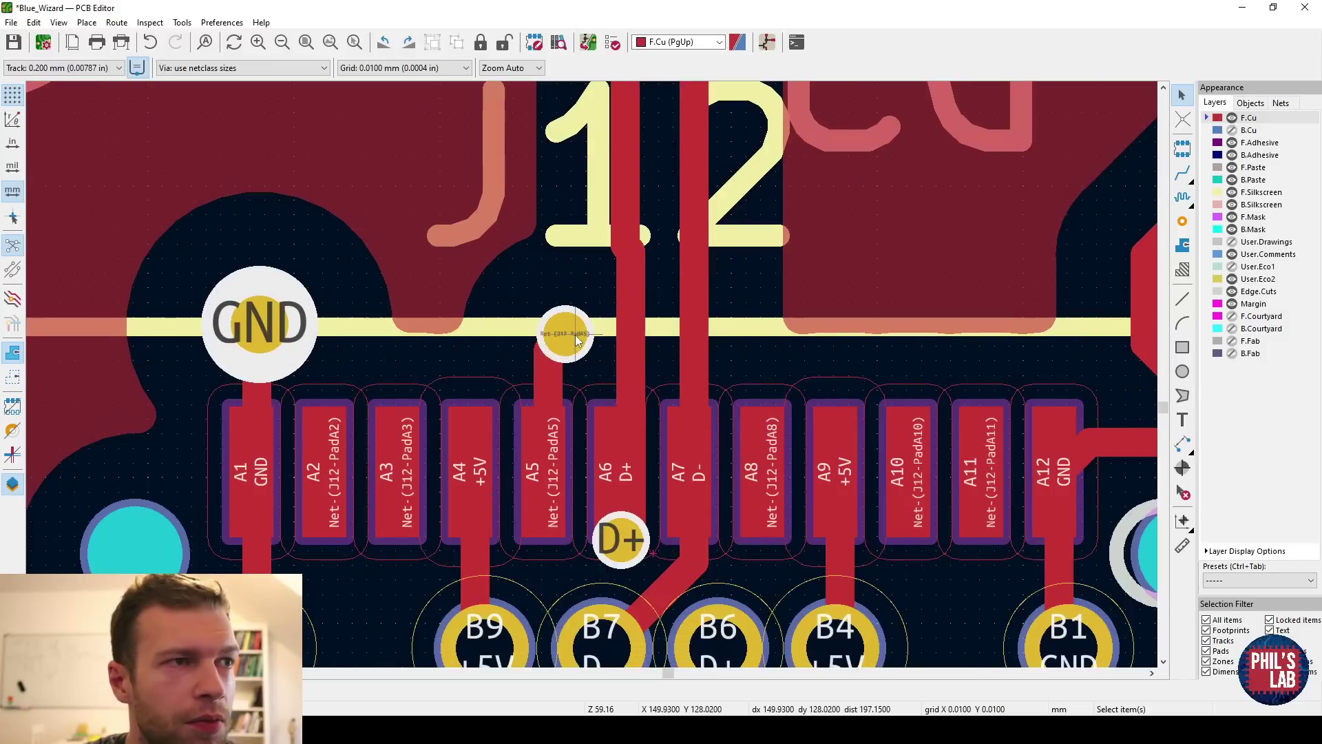
Select the via above J12 pad A5 and view its properties without changes
left_click(577, 340)
left_click(564, 337)
left_click(567, 334)
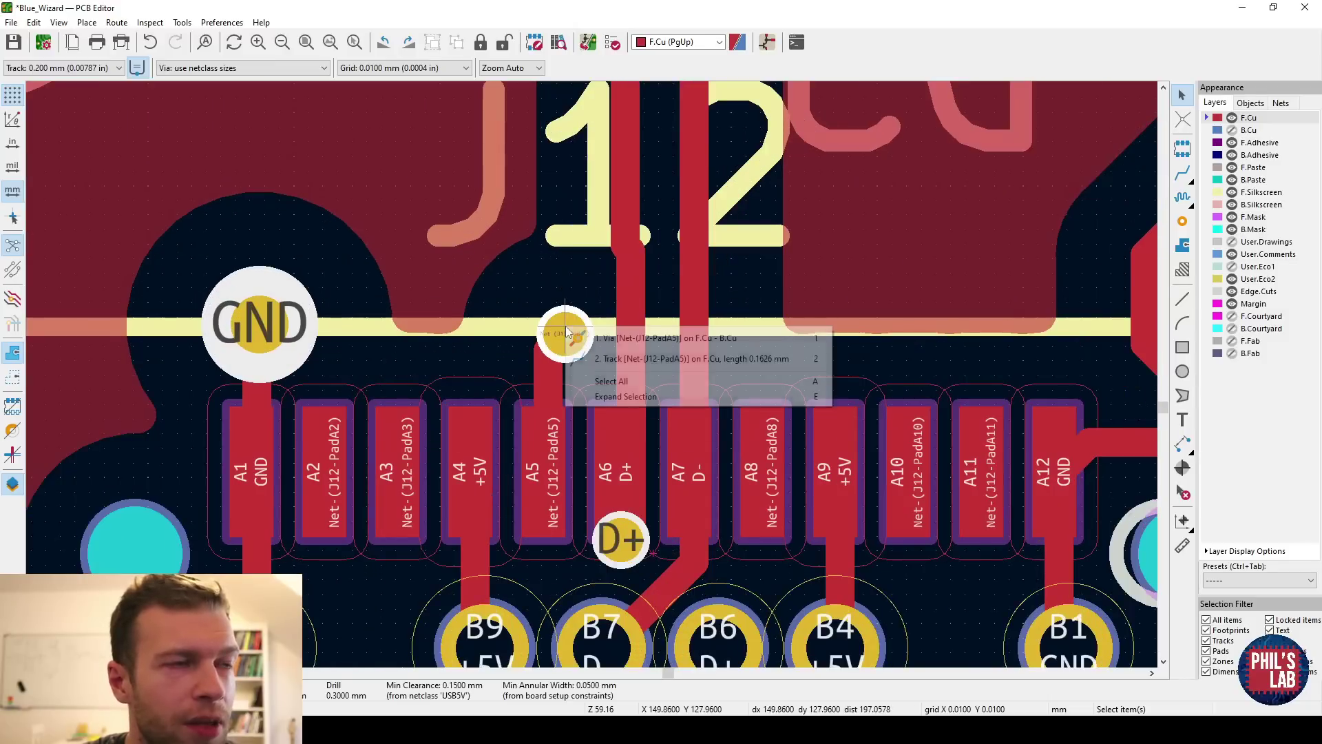
left_click(569, 336)
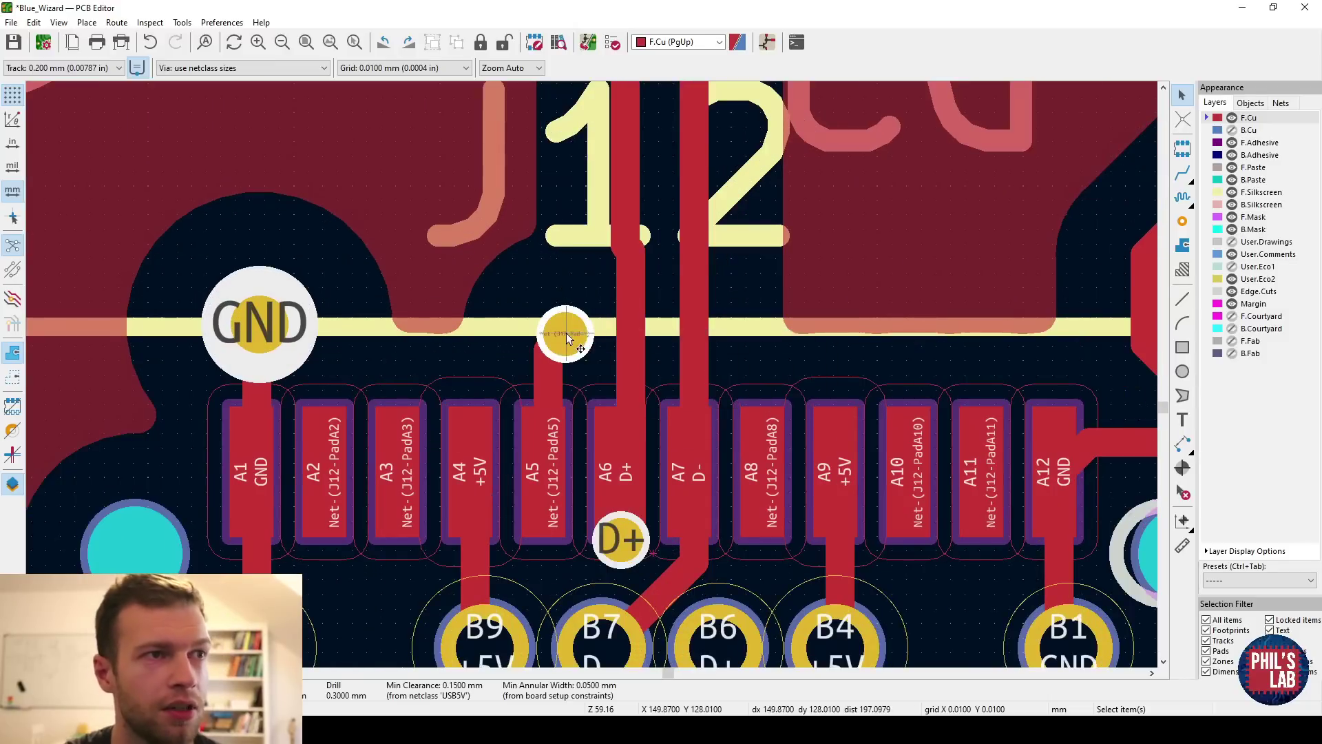
double_click(567, 338)
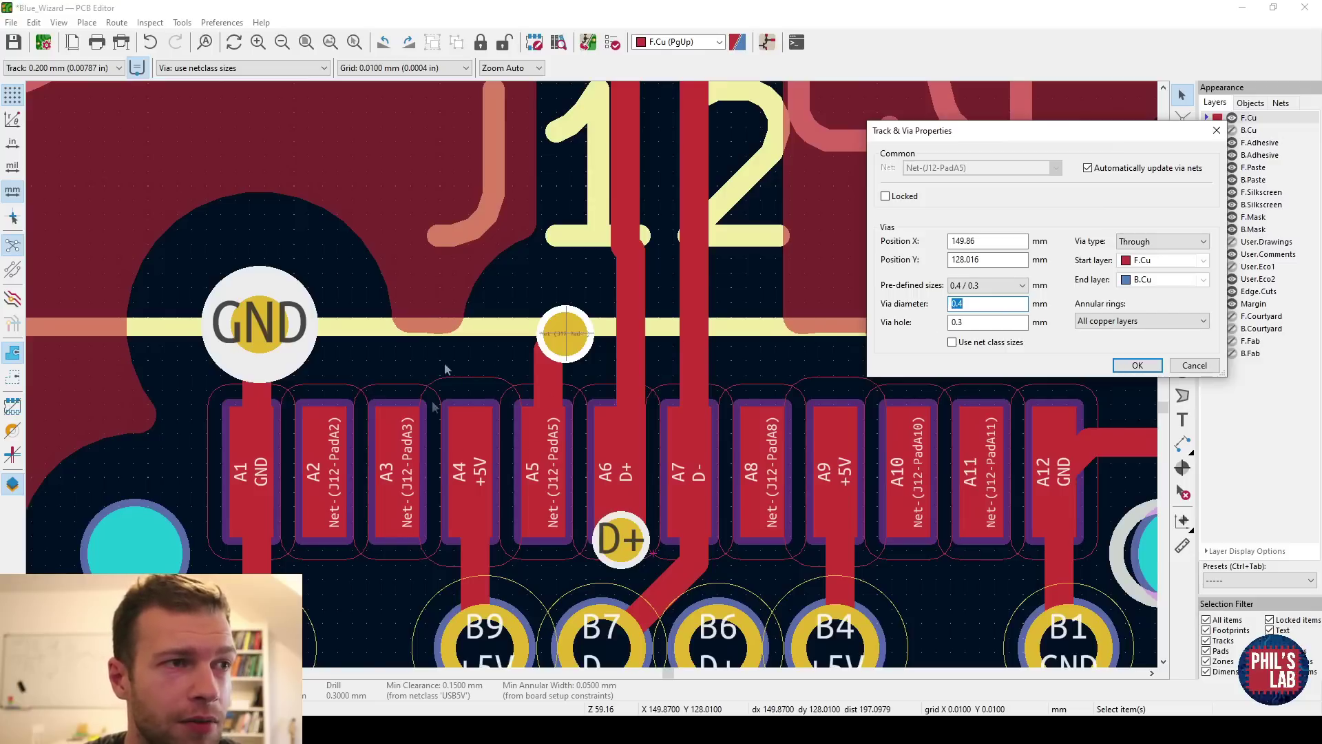
left_click(1194, 366)
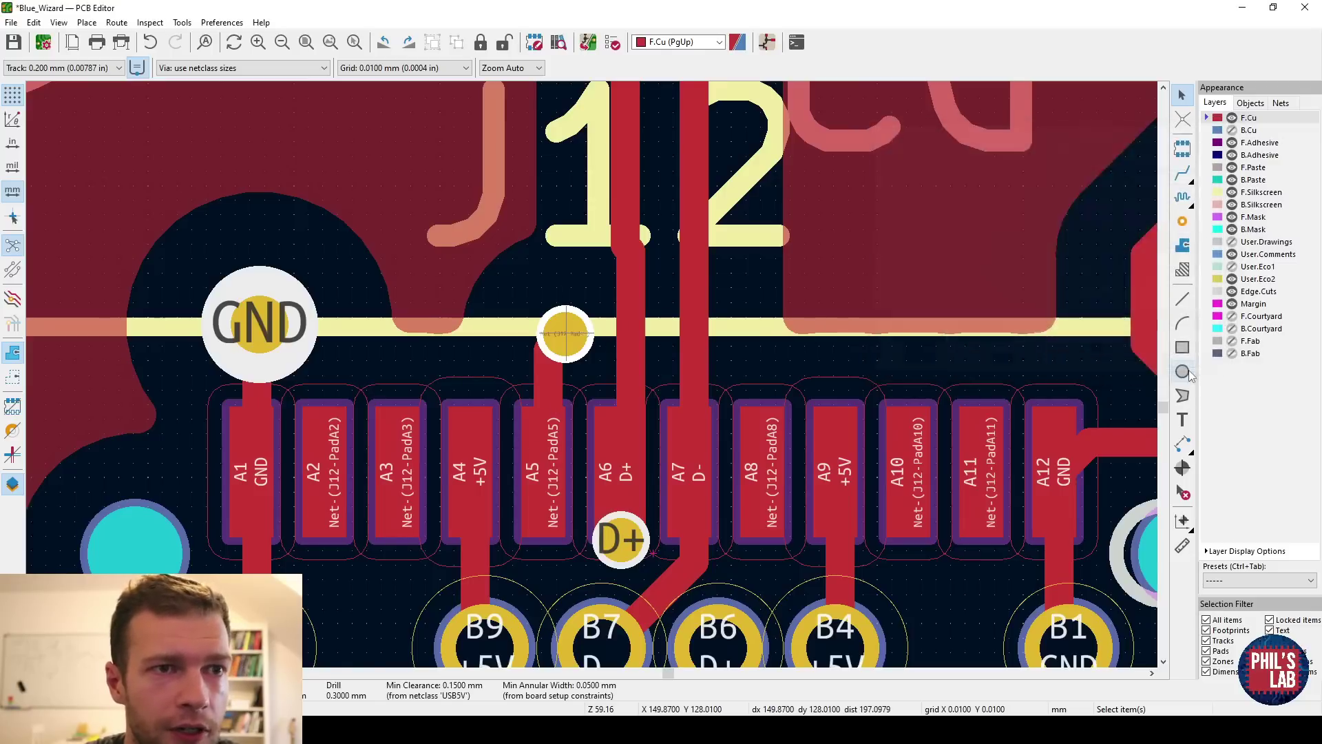
middle_click_drag(973, 419, 763, 398)
Set the Net-(J12-PadA5) via diameter to 0.5 mm
left_click(355, 310)
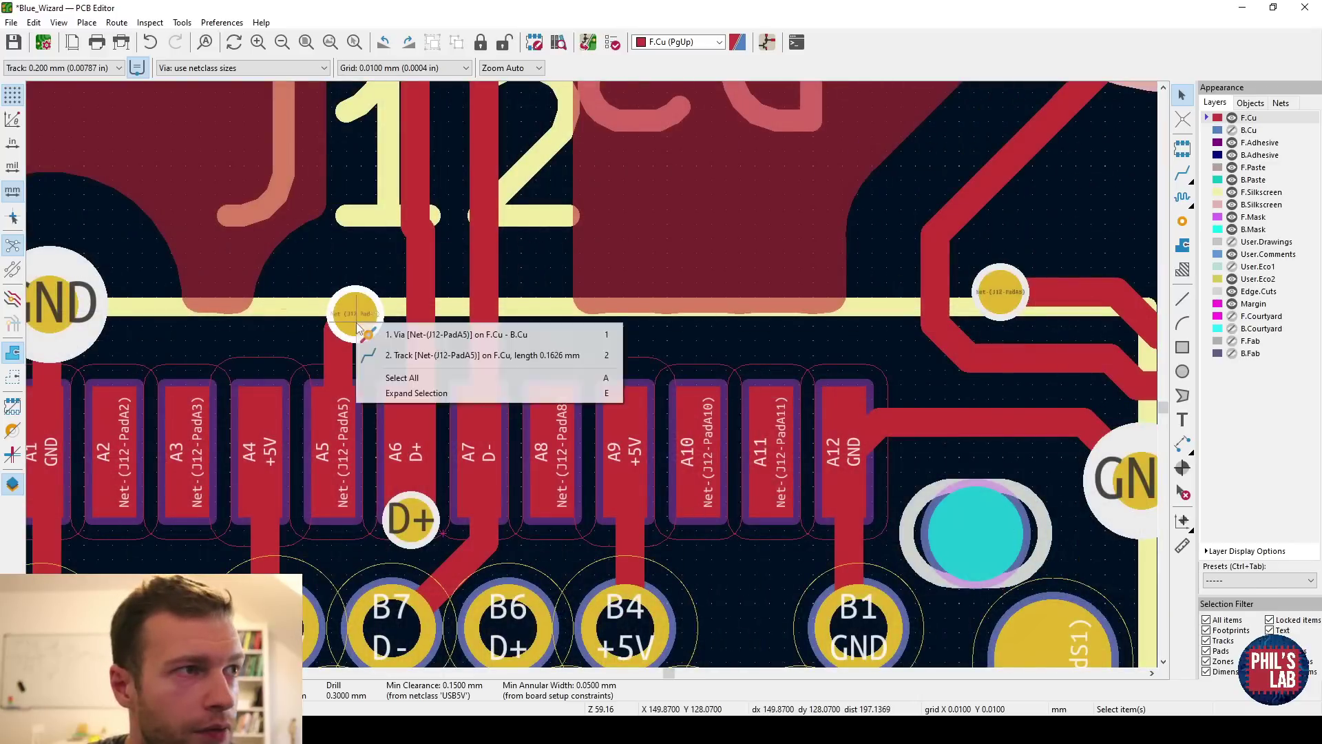
left_click(358, 308)
left_click(365, 307)
left_click(354, 314)
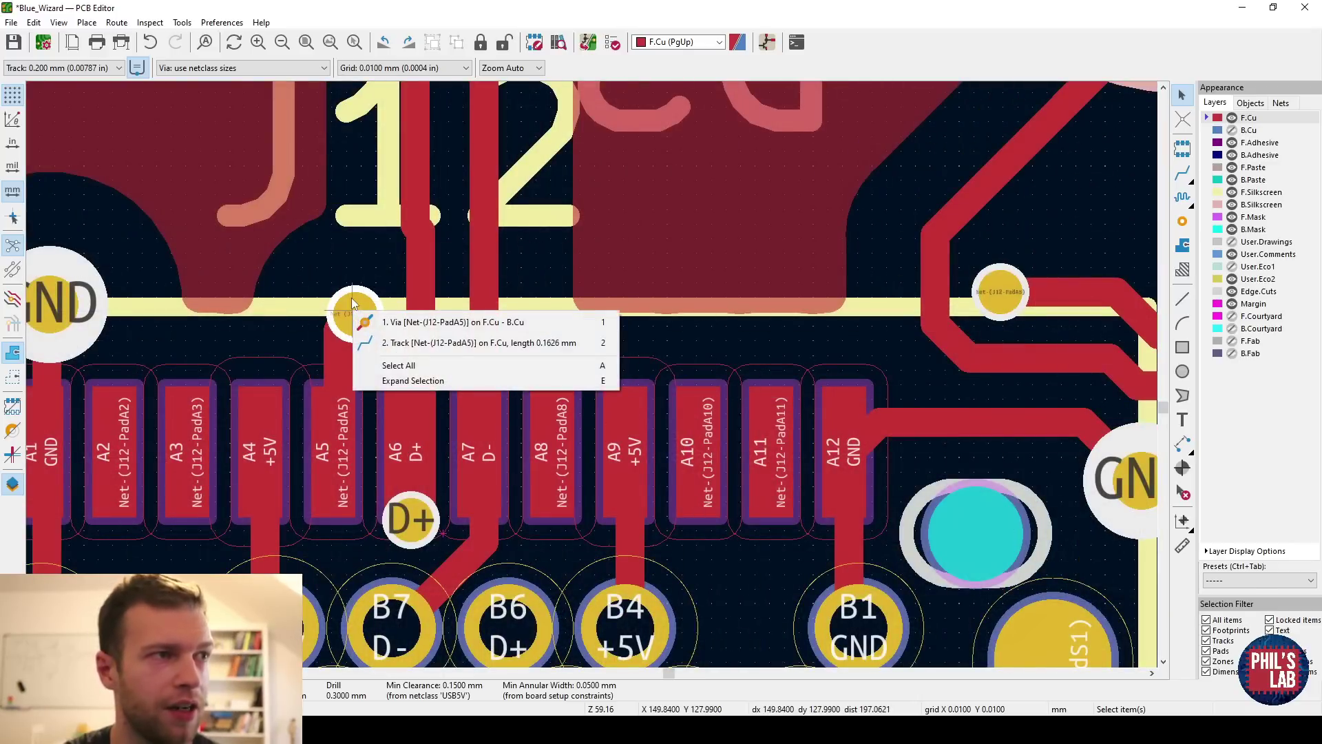
key("1")
type("e")
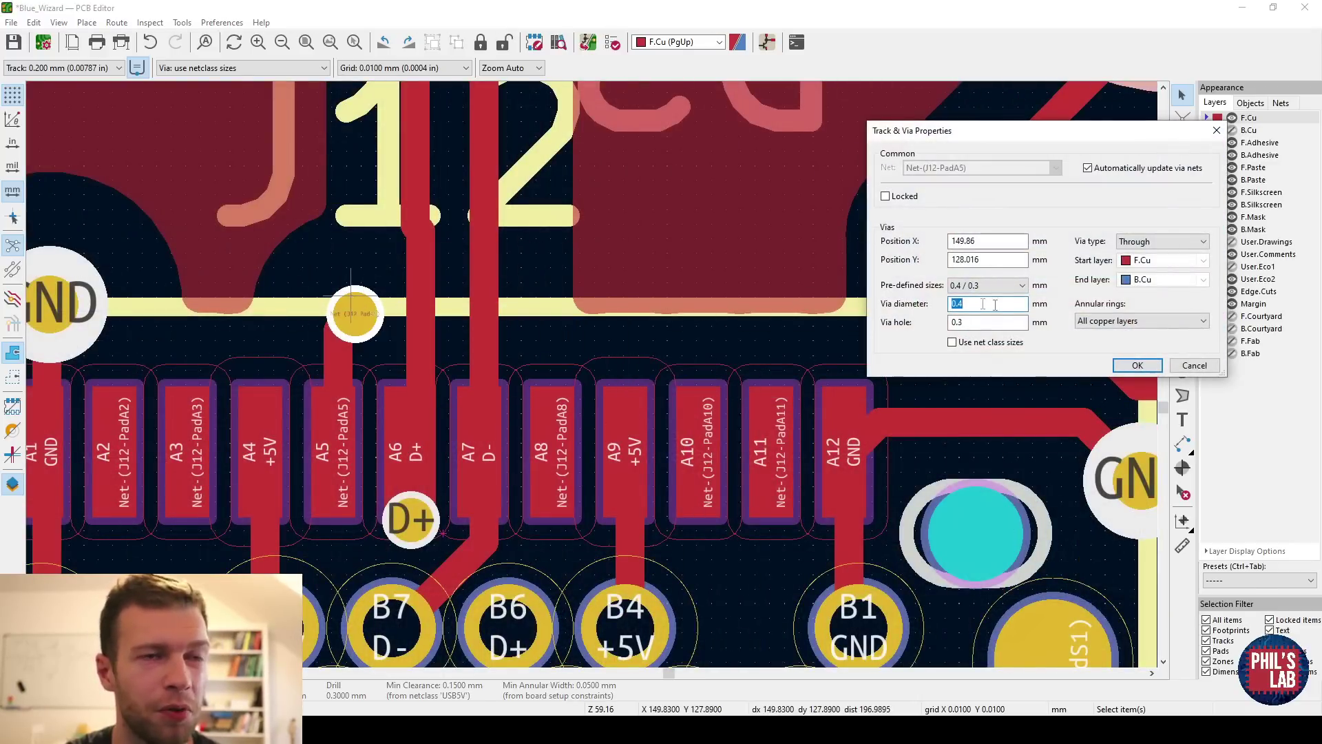
type("0.5")
key("Return")
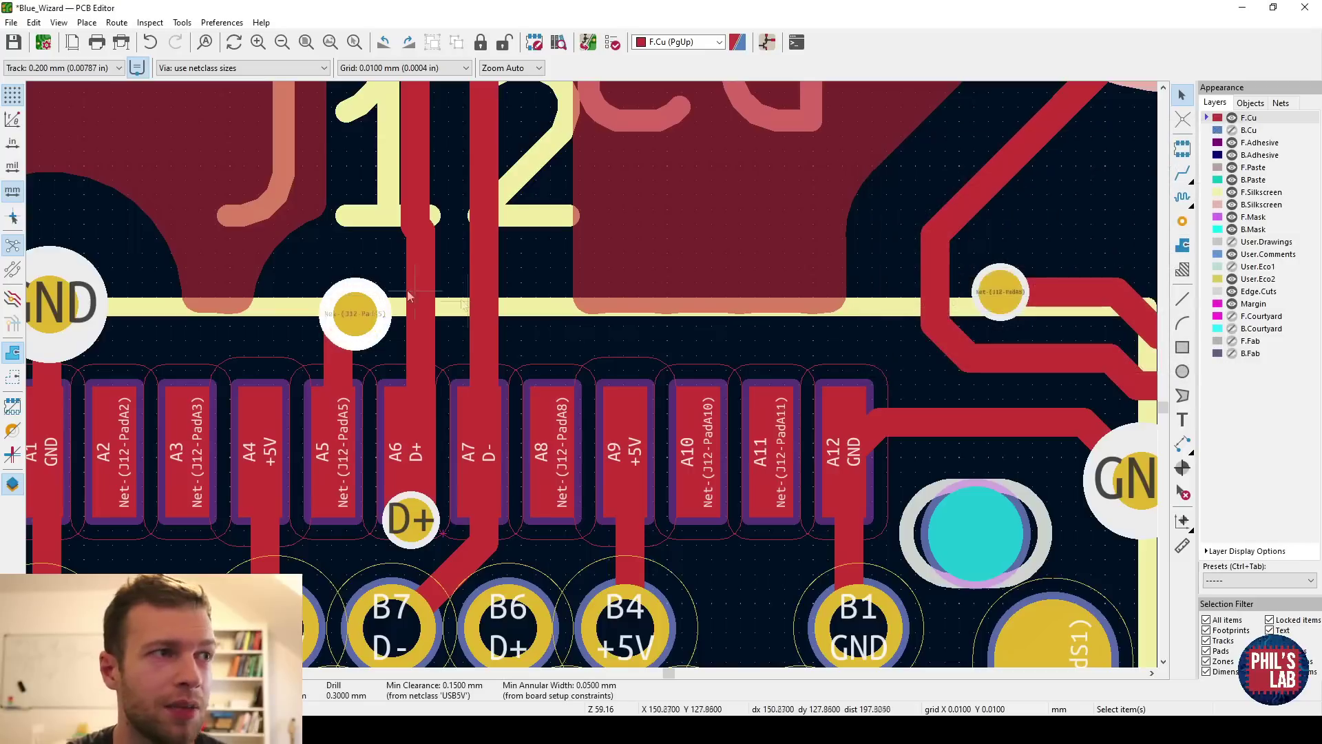
Increase the same via's diameter further to 0.7 mm
left_click(355, 310)
key("1")
key("e")
left_click(968, 305)
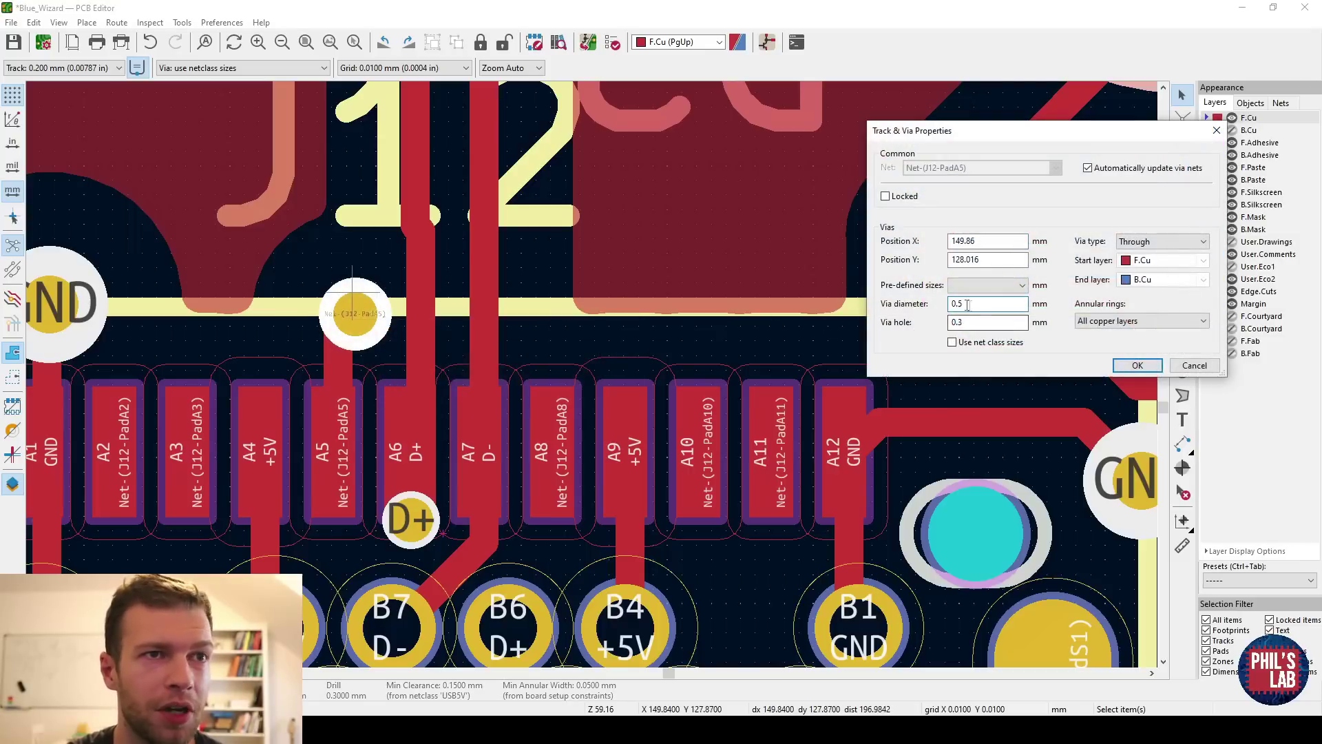
key("BackSpace")
type("7")
left_click(1138, 365)
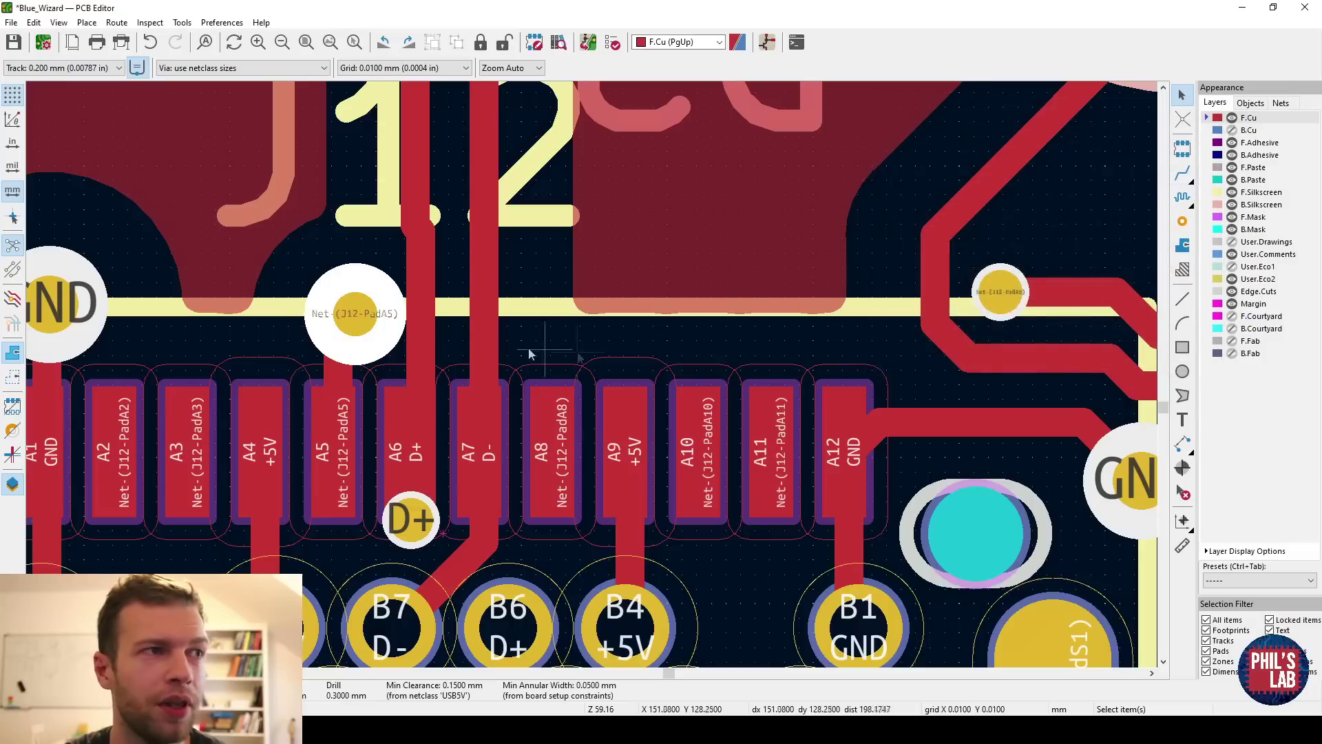
Move the enlarged A5 via slightly to the left
key("m")
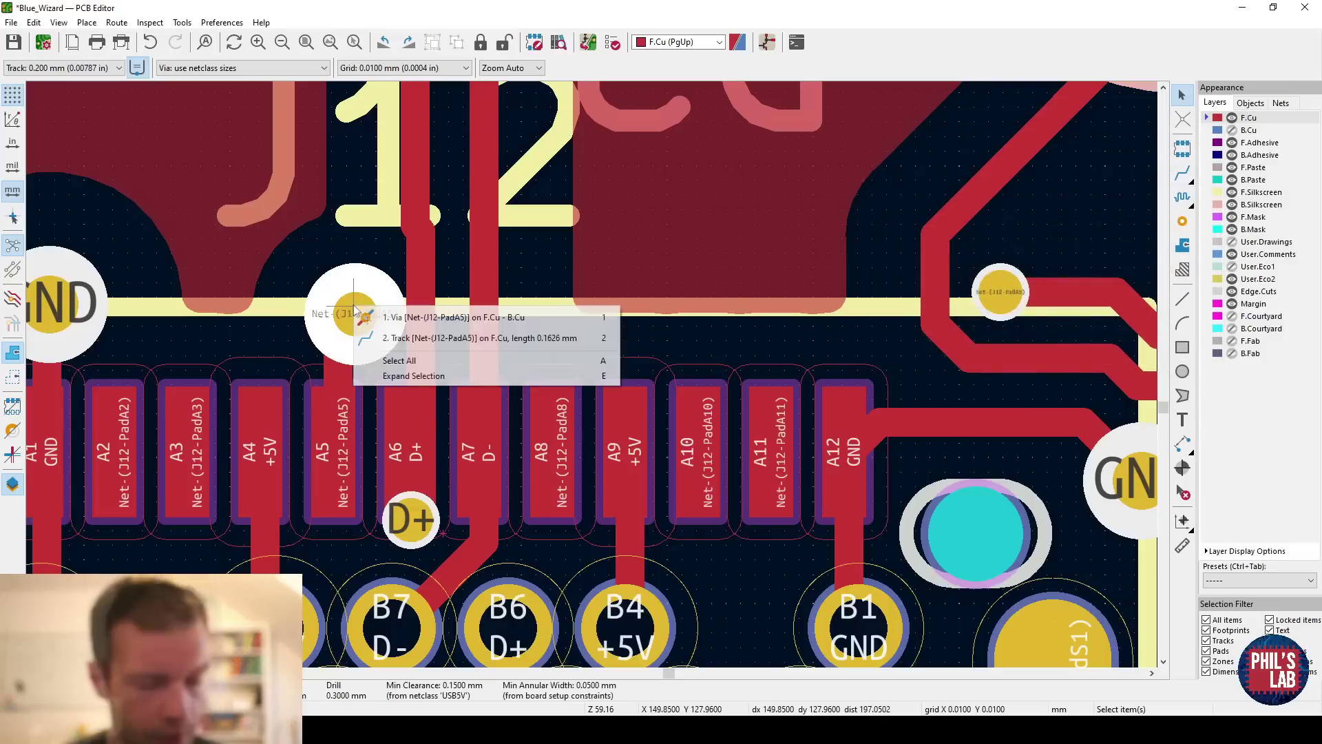
key("1")
left_click(332, 305)
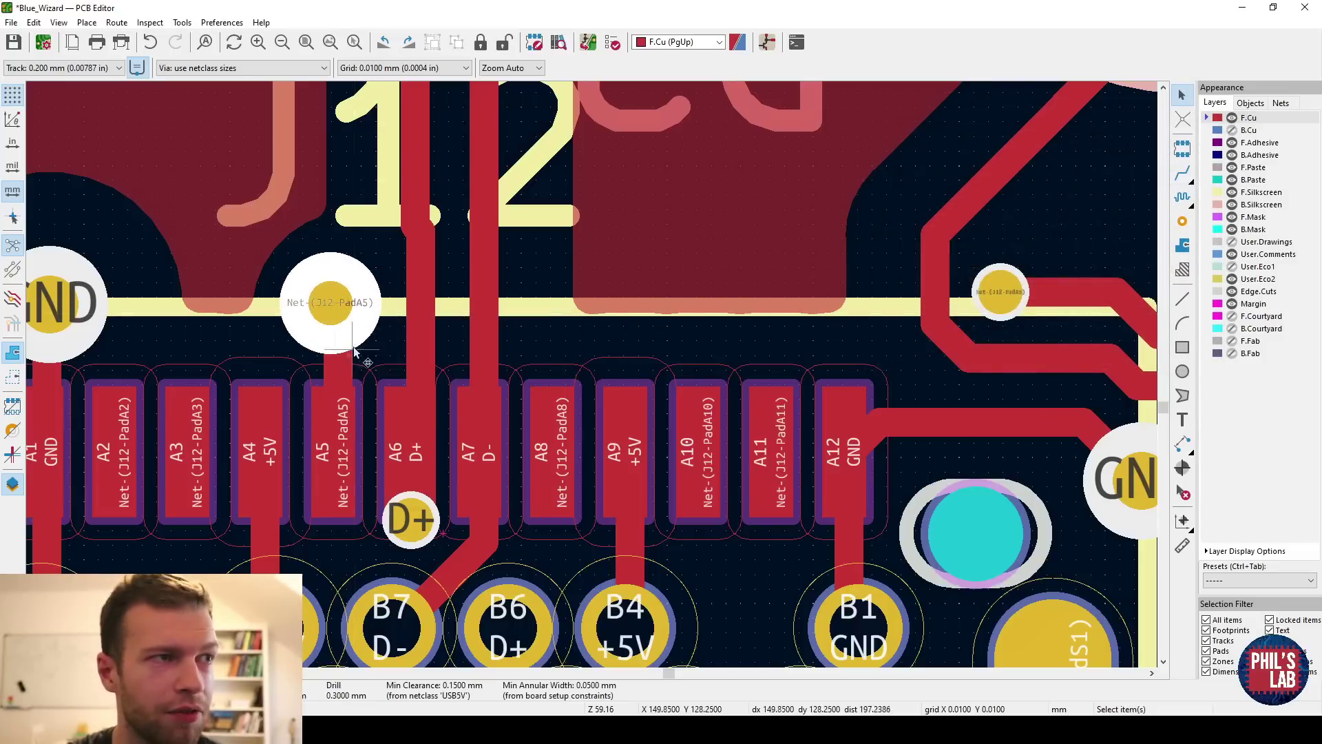
scroll(403, 521, "up", 2)
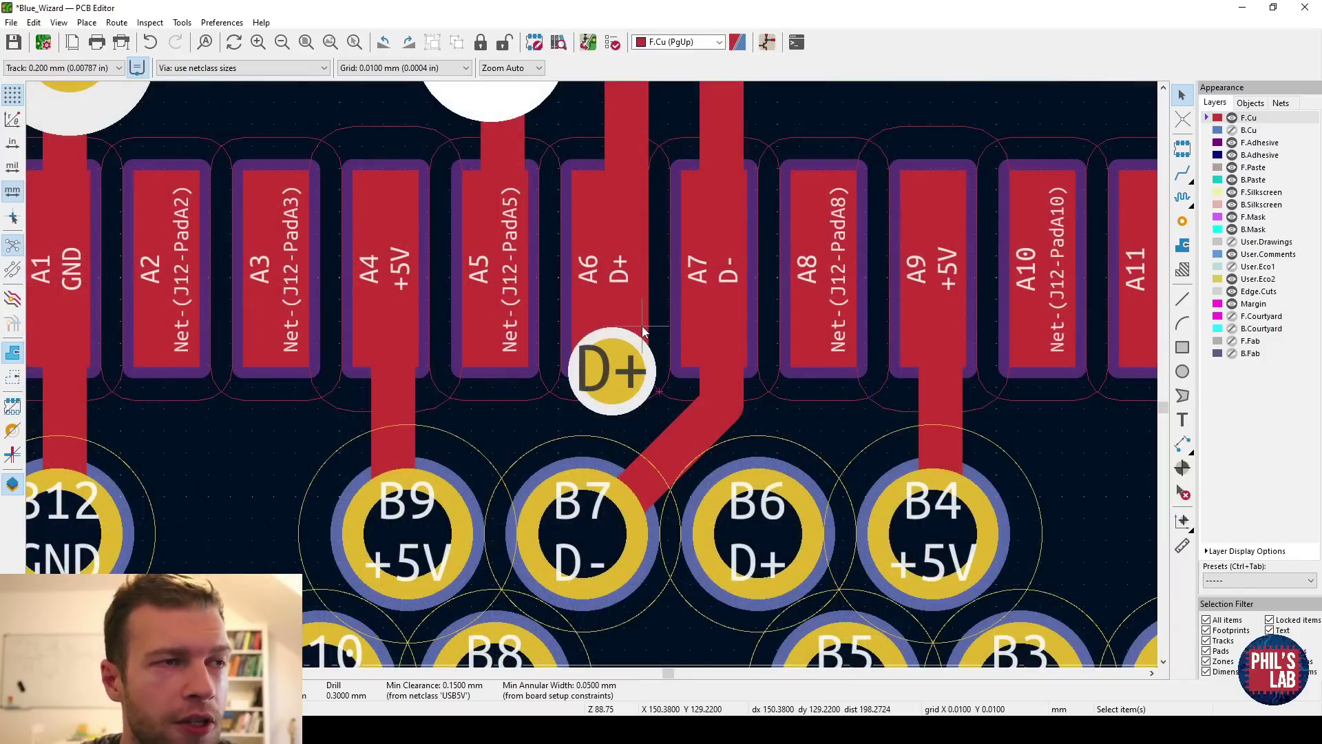
scroll(641, 334, "down", 2)
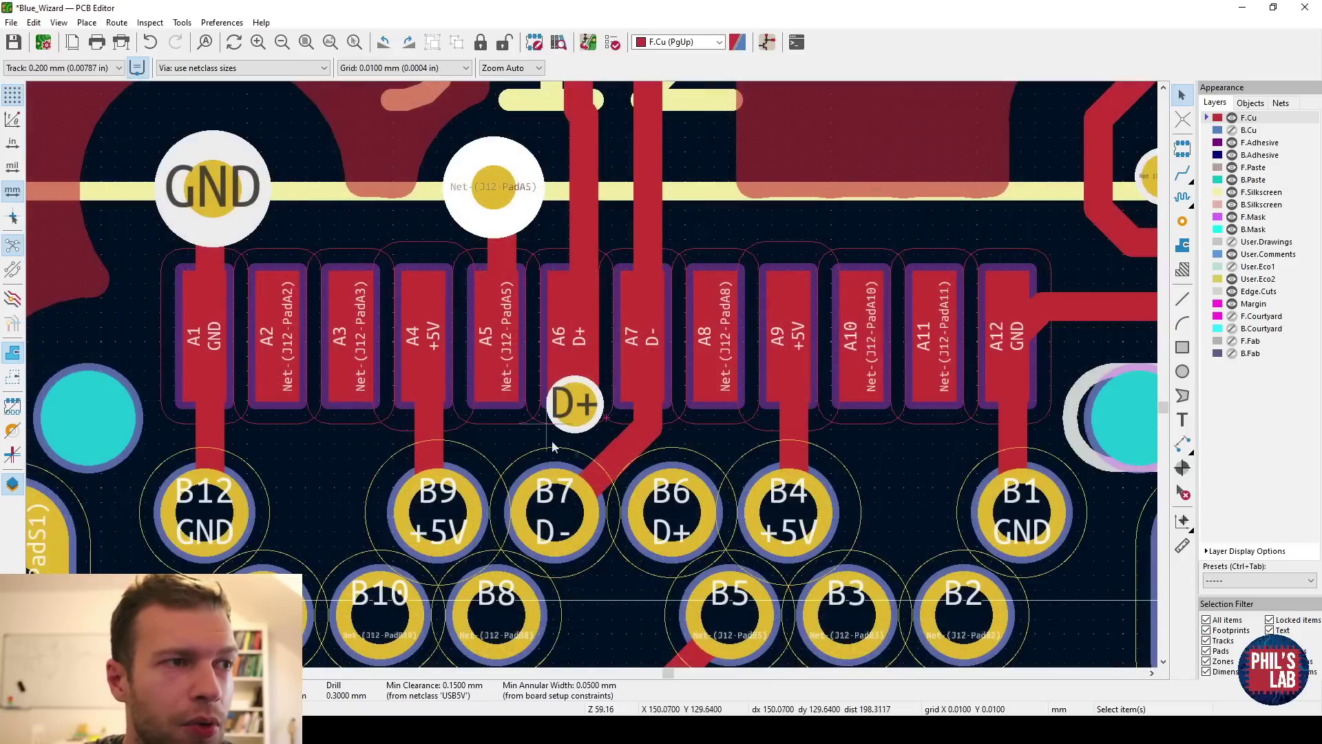
scroll(569, 422, "down", 8)
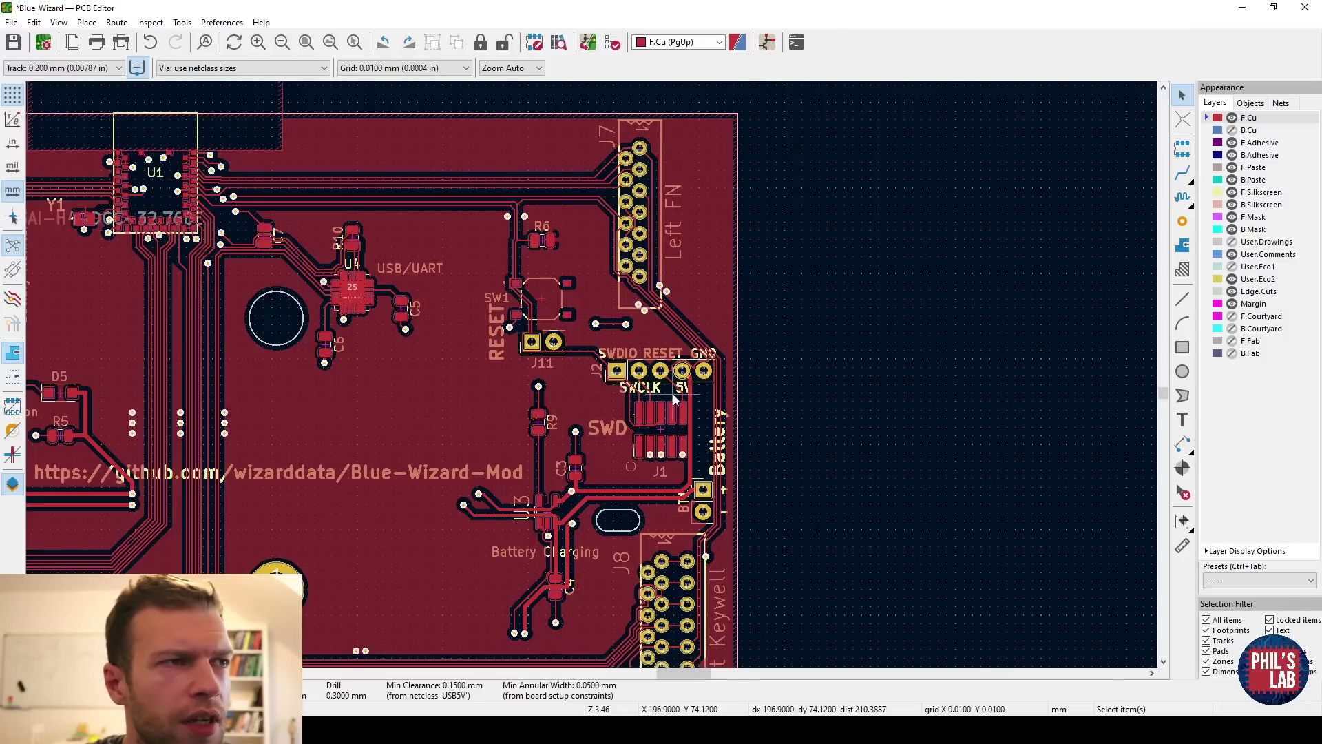
scroll(529, 365, "down", 1)
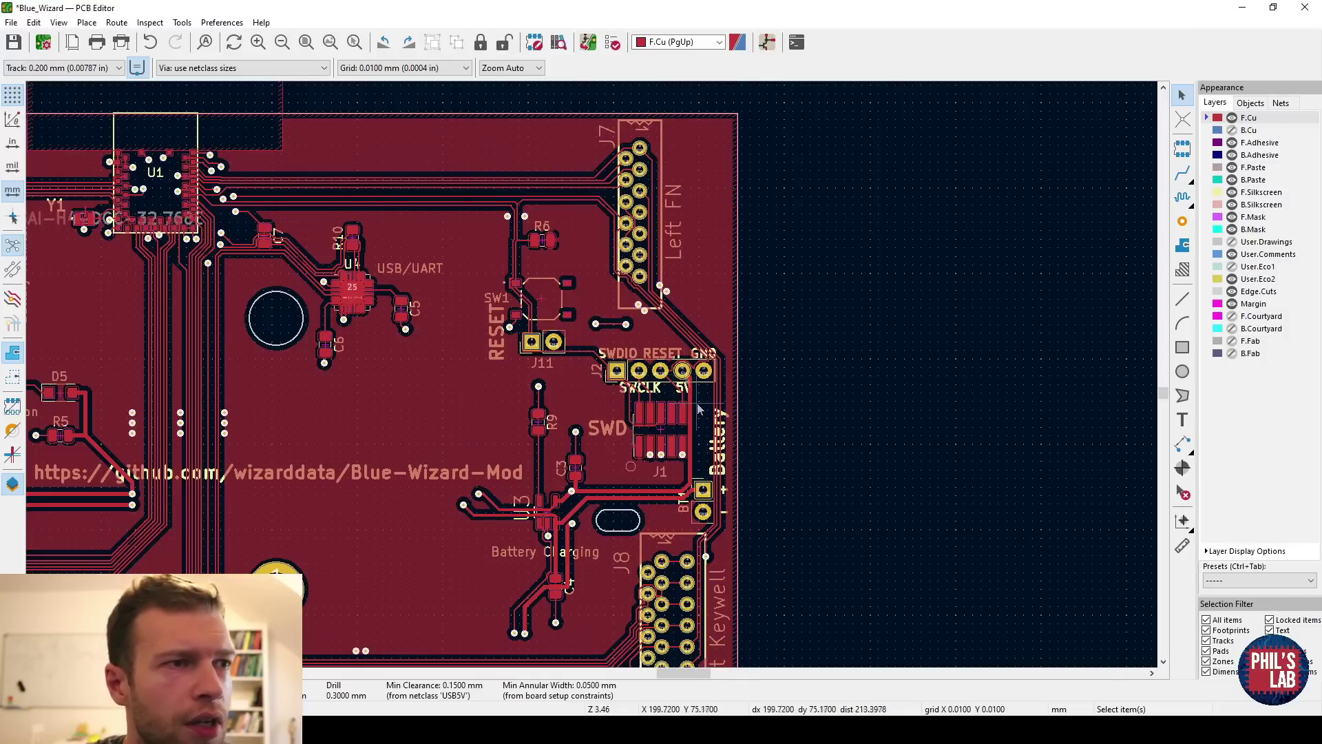
middle_click_drag(663, 396, 738, 449)
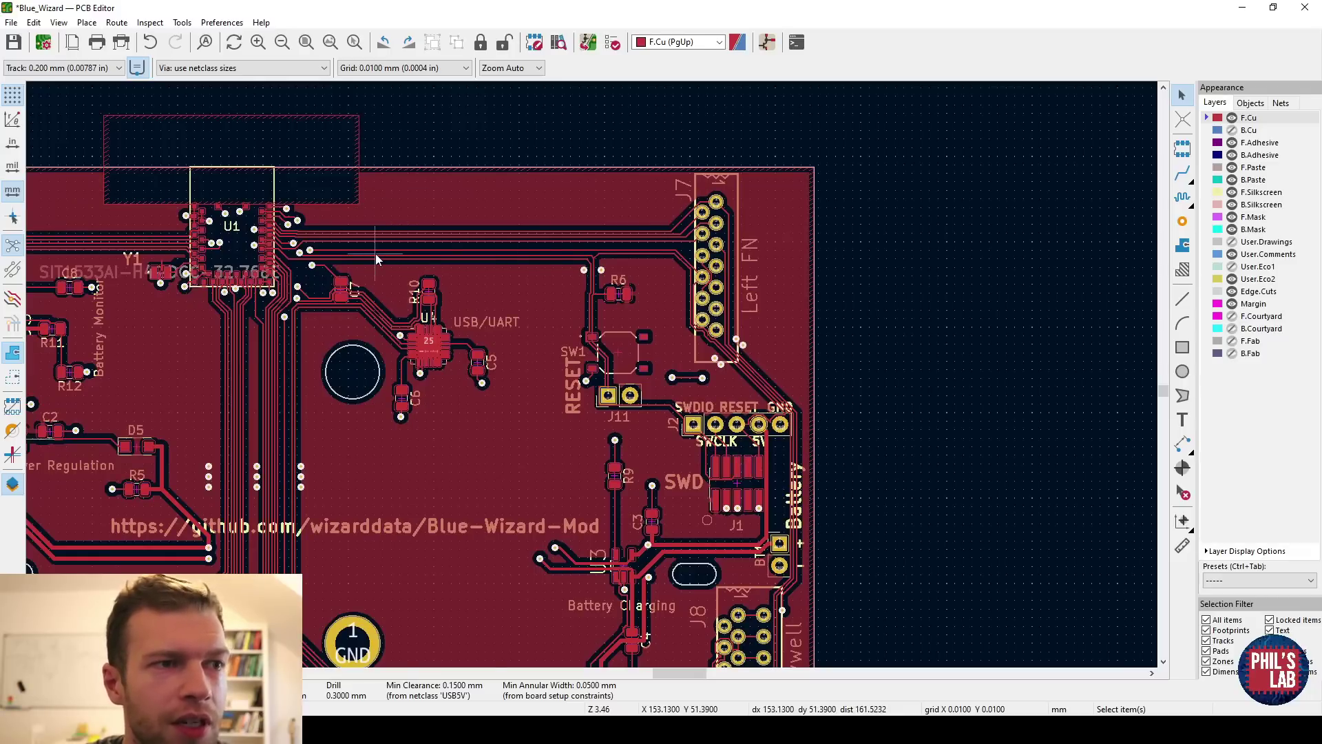
Open the 3D Viewer and orbit the board through several tilts toward the USB/UART area
key("alt+3")
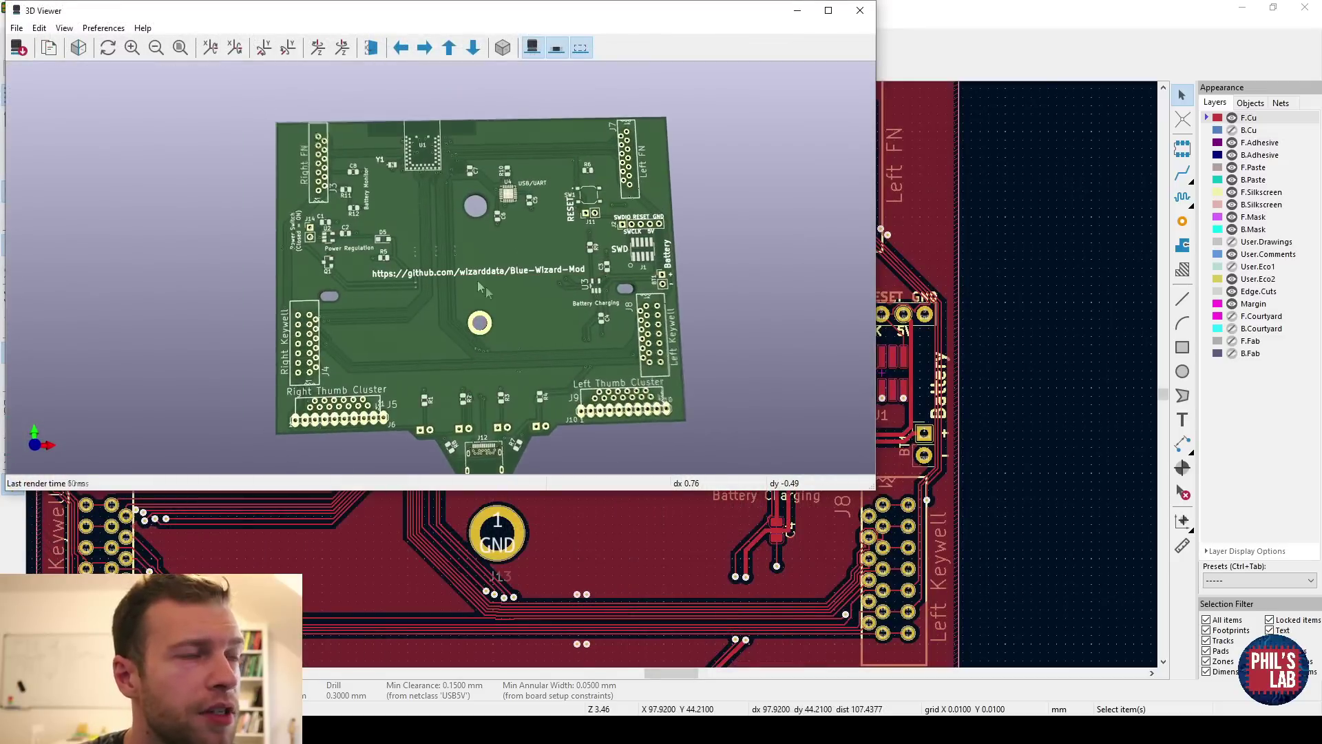
left_click_drag(482, 287, 408, 287)
left_click_drag(589, 277, 757, 274)
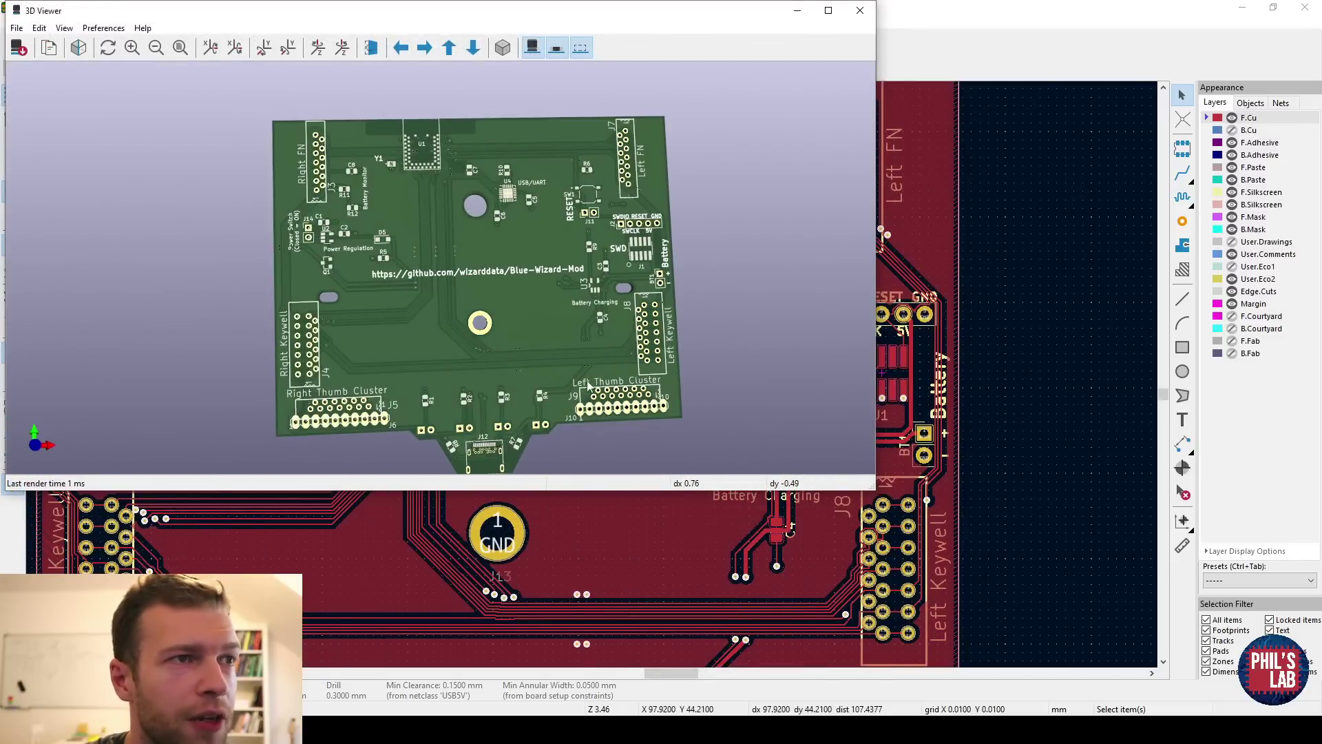
left_click_drag(589, 386, 752, 296)
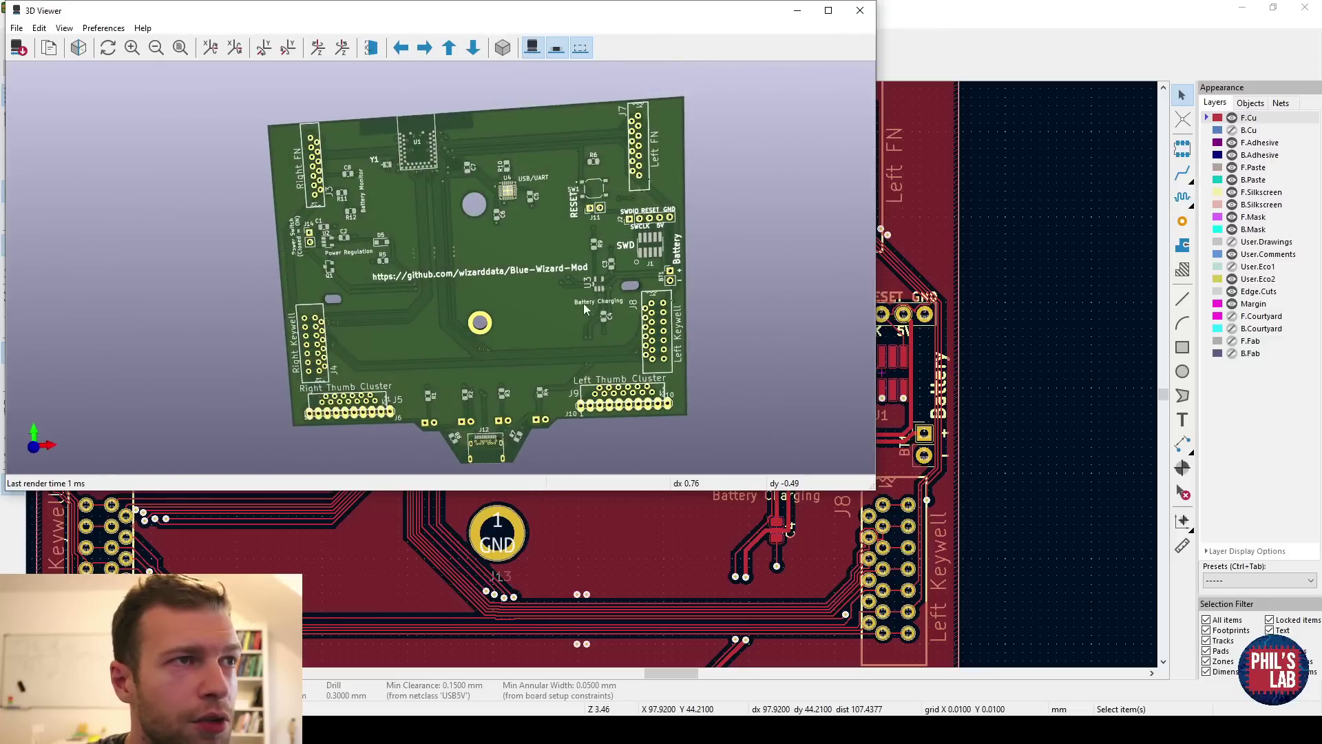
left_click_drag(584, 309, 595, 291)
scroll(584, 215, "up", 5)
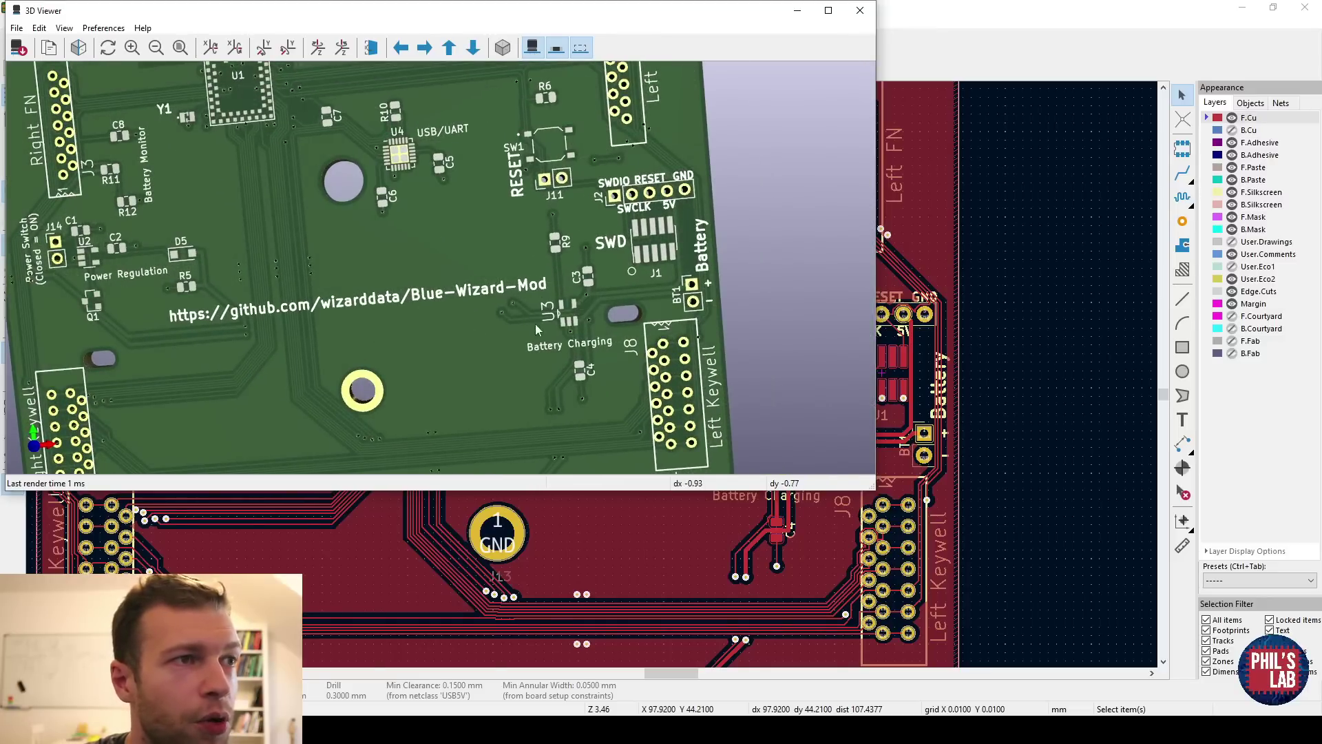
scroll(554, 312, "up", 2)
left_click_drag(554, 312, 558, 101)
left_click_drag(445, 241, 544, 254)
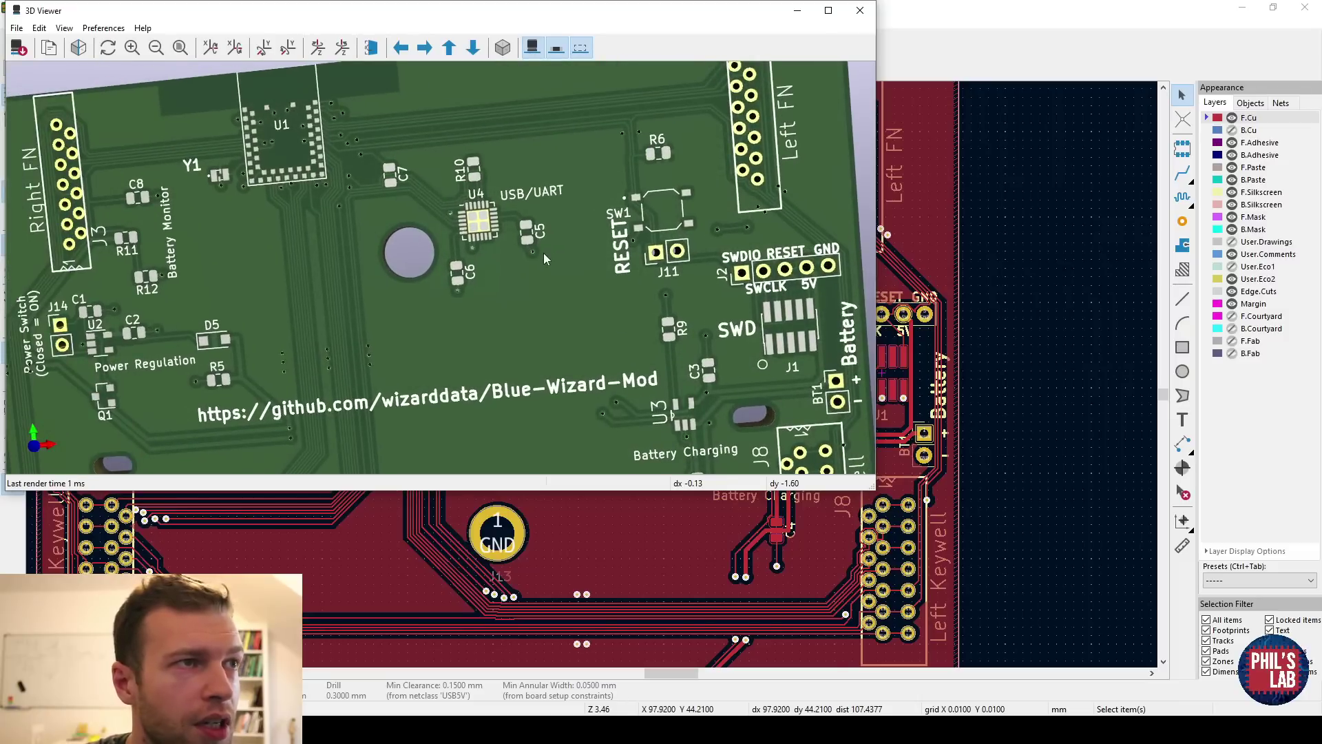
scroll(658, 212, "up", 4)
Inspect SW1, J11, the SWD header J2, J1 and the thumb-cluster connectors in 3D
left_click_drag(708, 222, 594, 168)
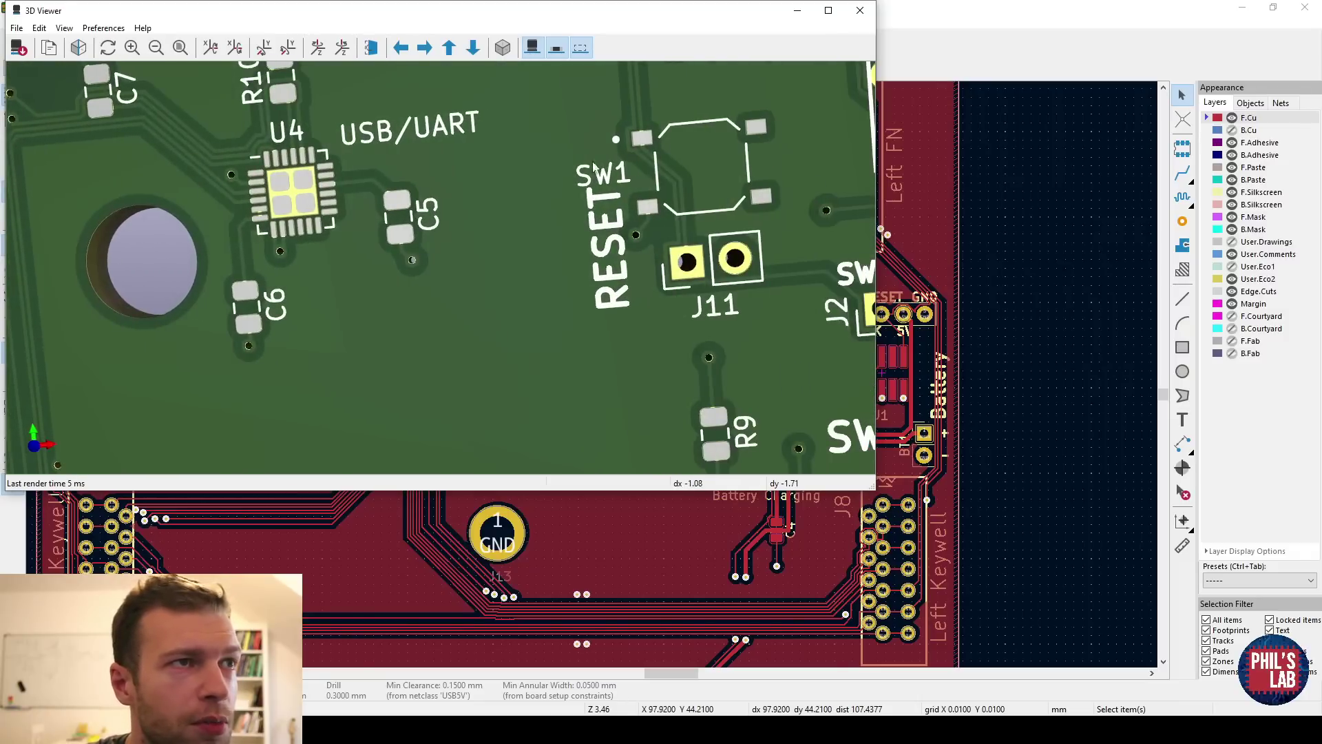
scroll(635, 218, "down", 2)
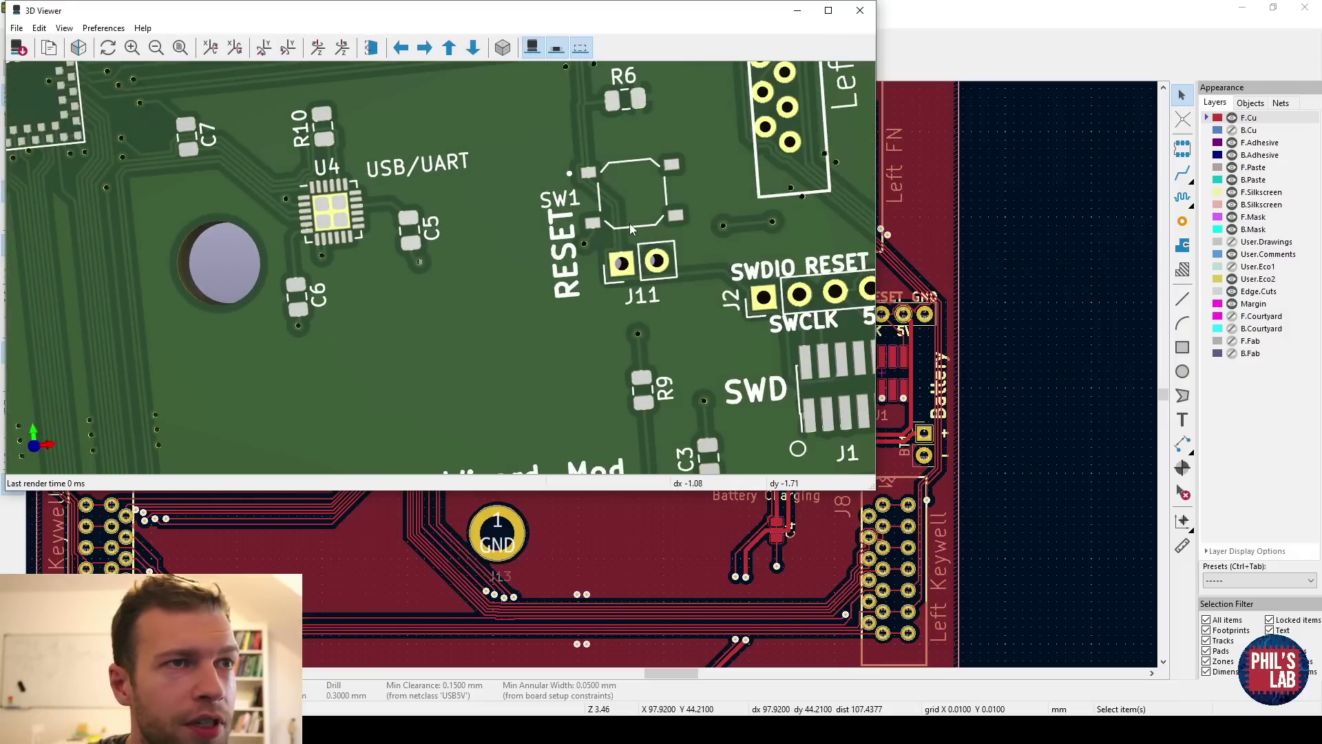
left_click_drag(636, 218, 698, 306)
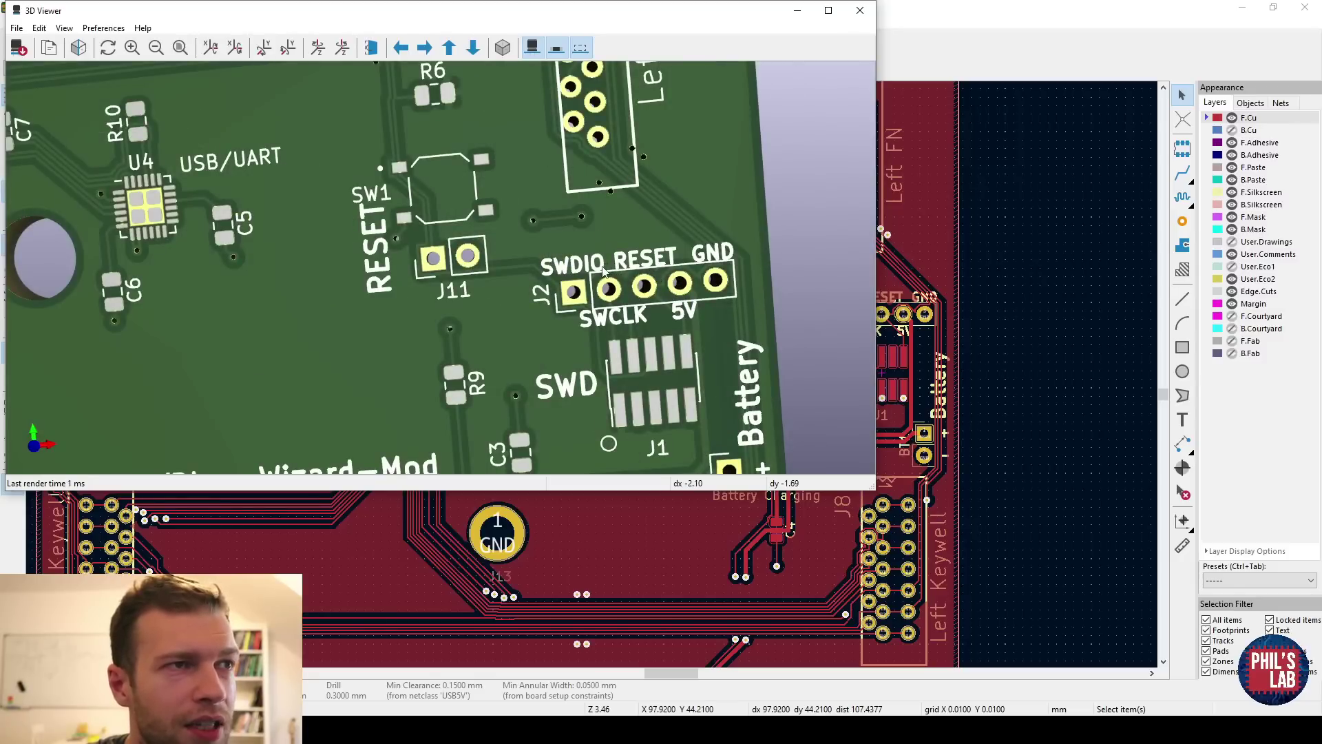
scroll(603, 271, "down", 2)
scroll(585, 282, "down", 5, "shift")
scroll(536, 400, "up", 2)
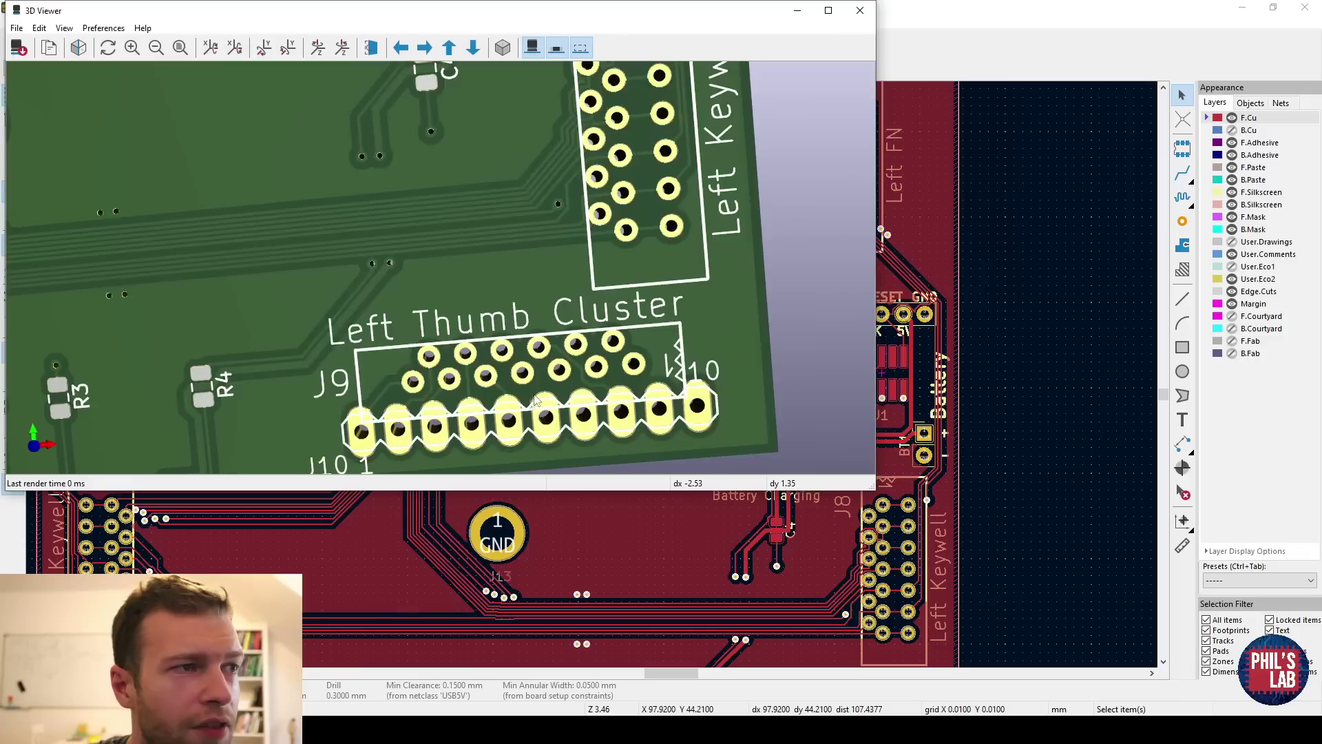
middle_click_drag(536, 399, 572, 331)
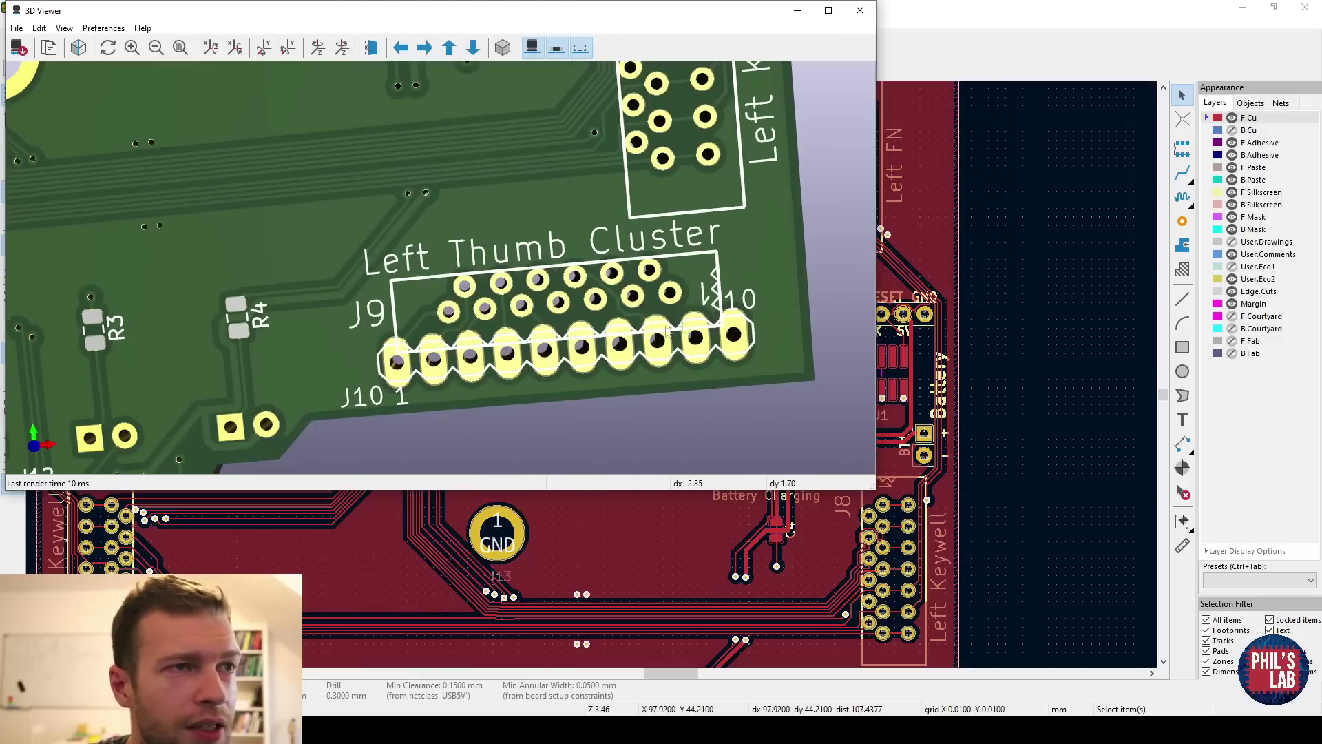
scroll(374, 365, "down", 2)
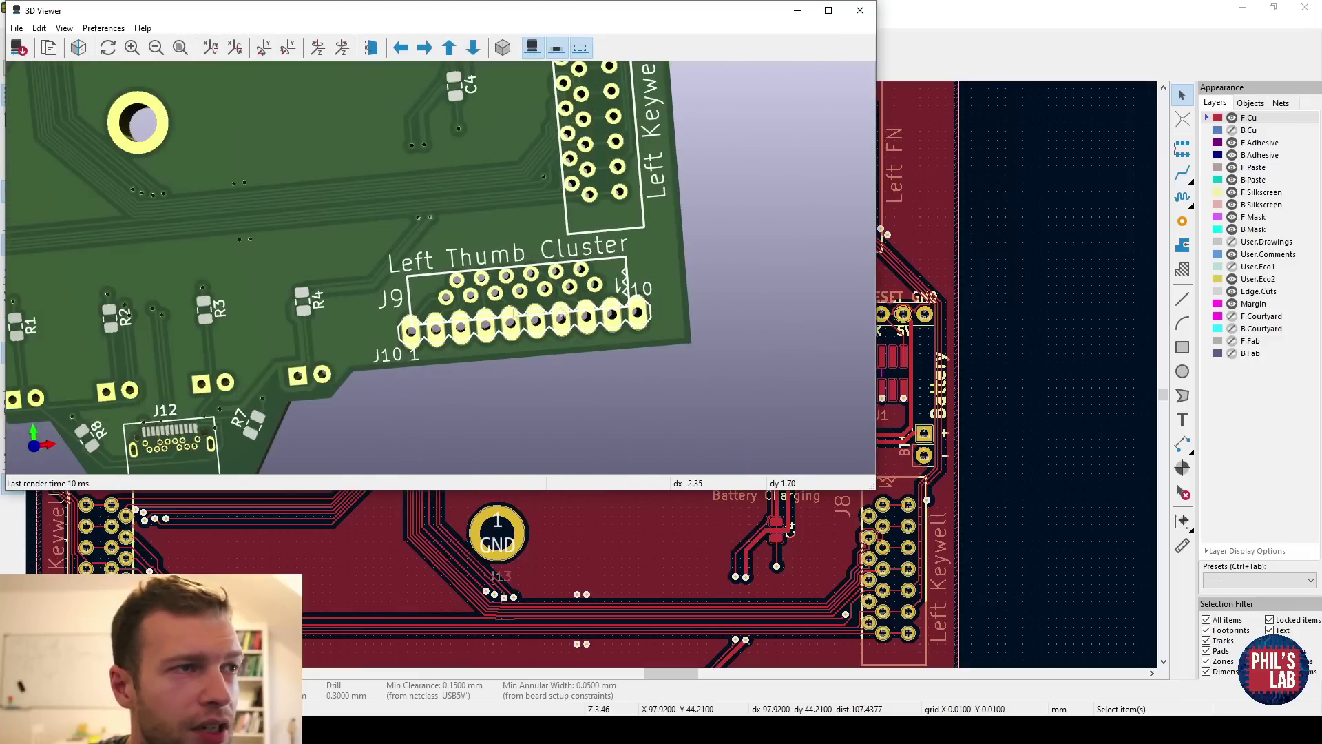
middle_click_drag(346, 312, 413, 324)
mouse_move(414, 323)
left_mouse_down()
mouse_move(478, 350)
mouse_move(517, 198)
mouse_move(198, 274)
mouse_move(103, 337)
mouse_move(49, 352)
mouse_move(583, 226)
mouse_move(393, 329)
left_mouse_up()
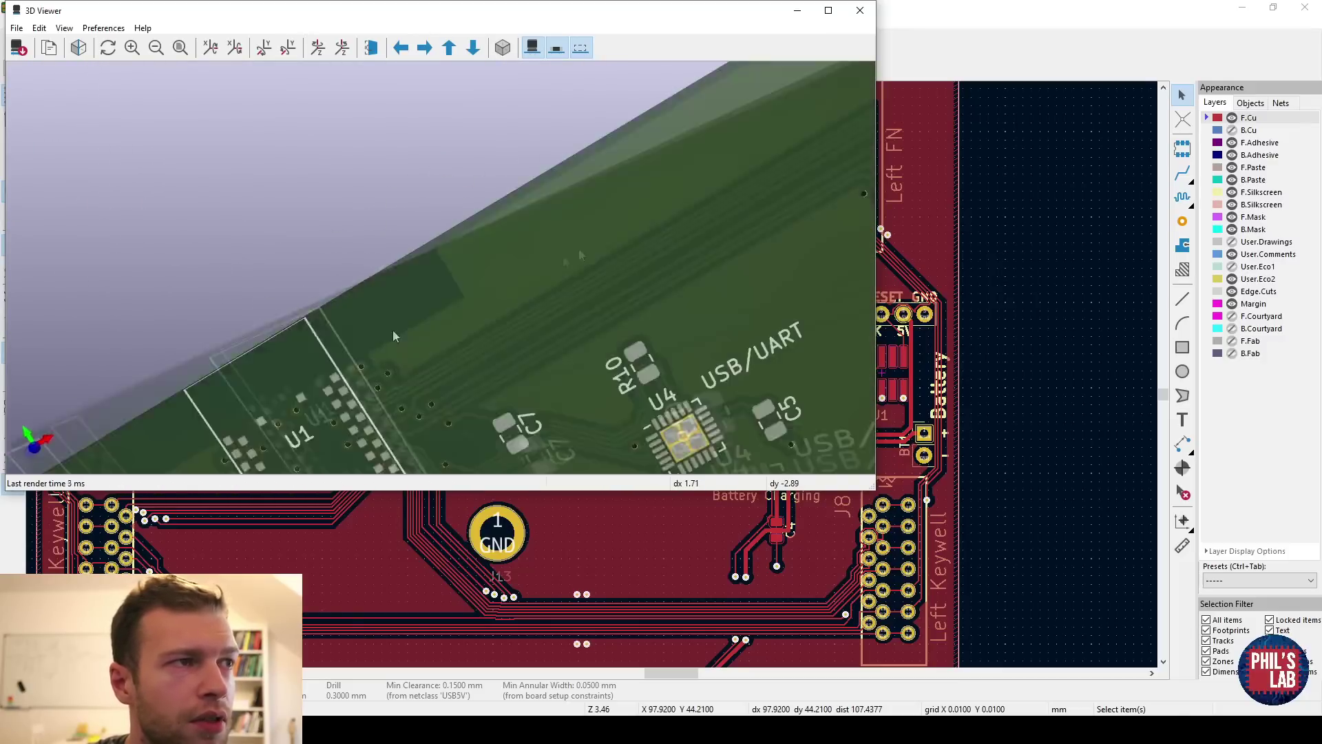
scroll(386, 320, "up", 3)
scroll(383, 311, "down", 2)
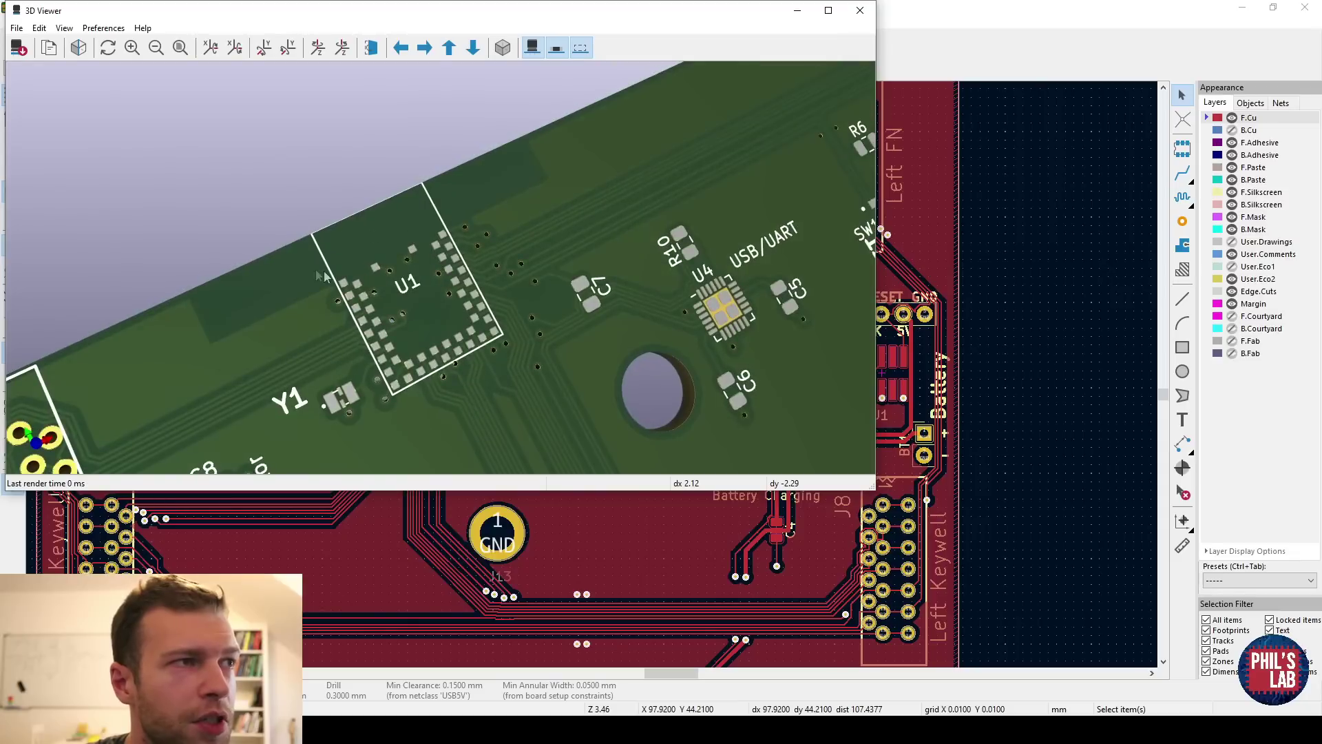
scroll(357, 250, "down", 5)
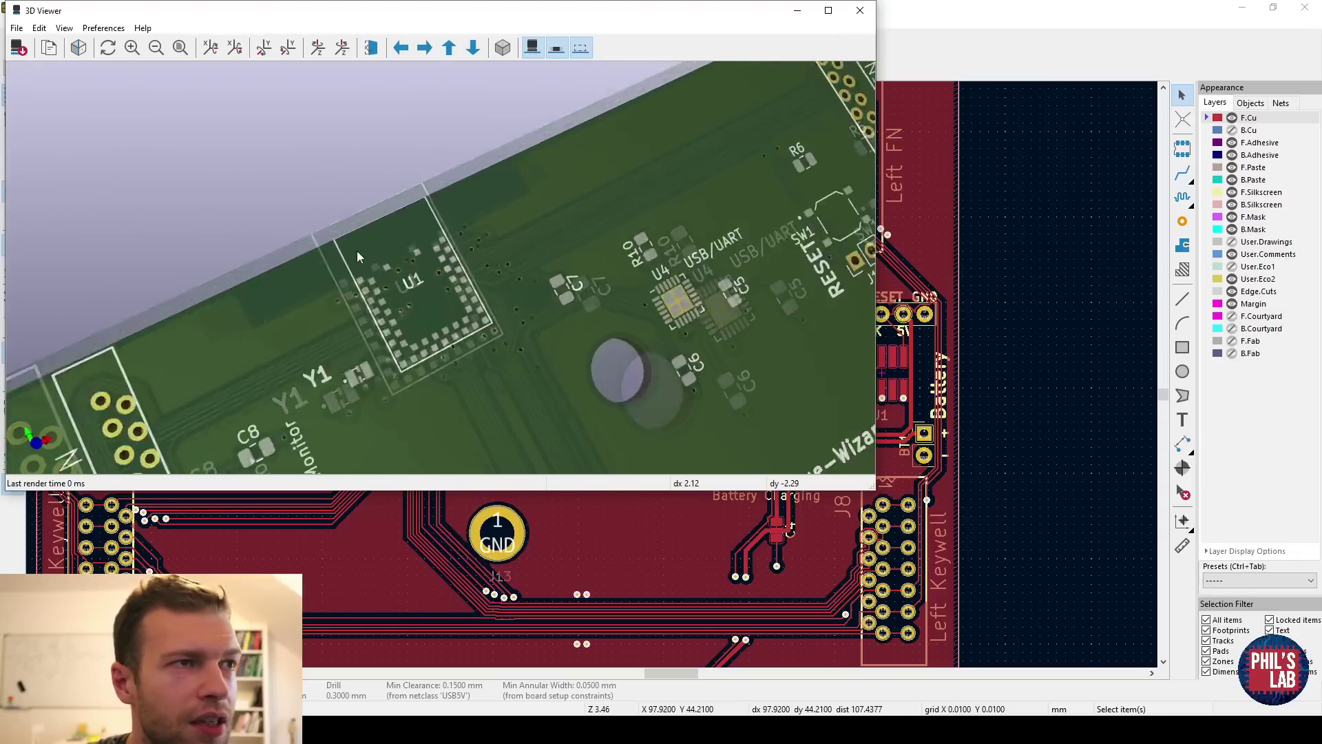
scroll(452, 319, "down", 2)
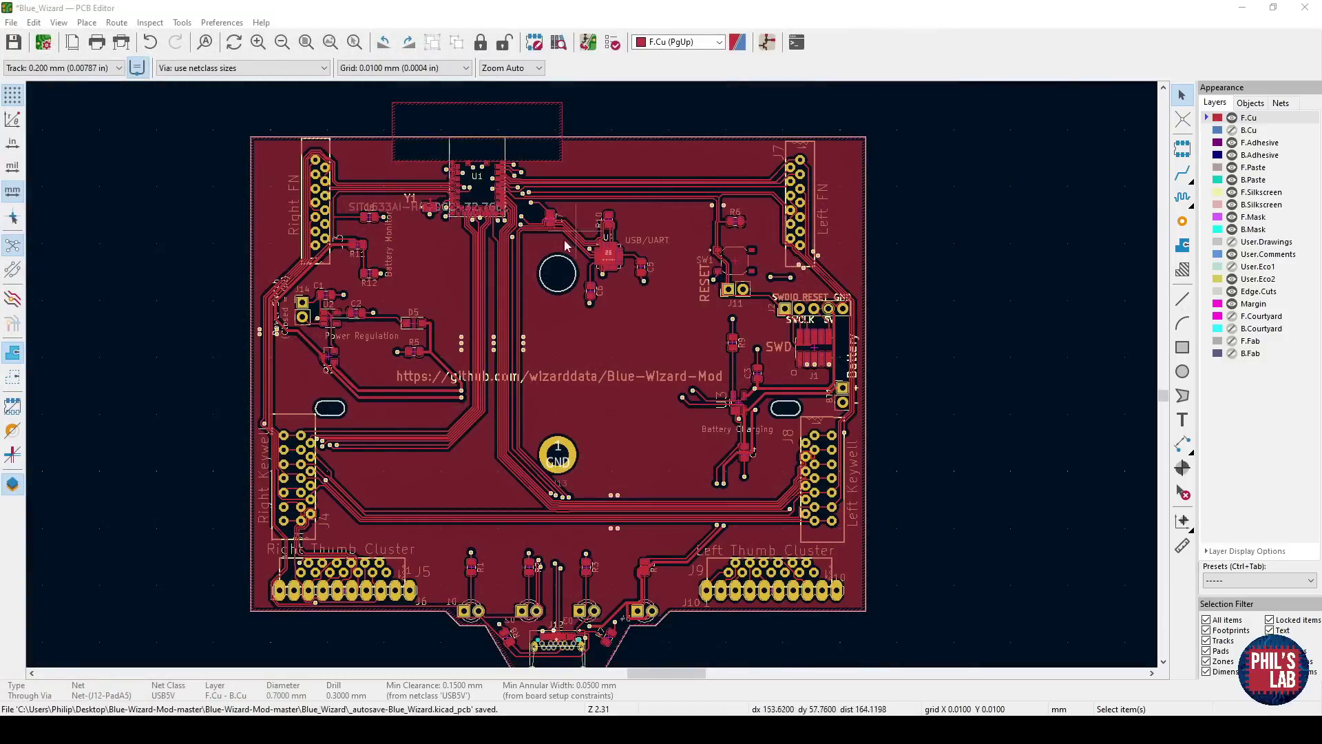
Make B.Cu the active layer, hide F.Cu, and zoom toward the board's top edge
left_click(1248, 131)
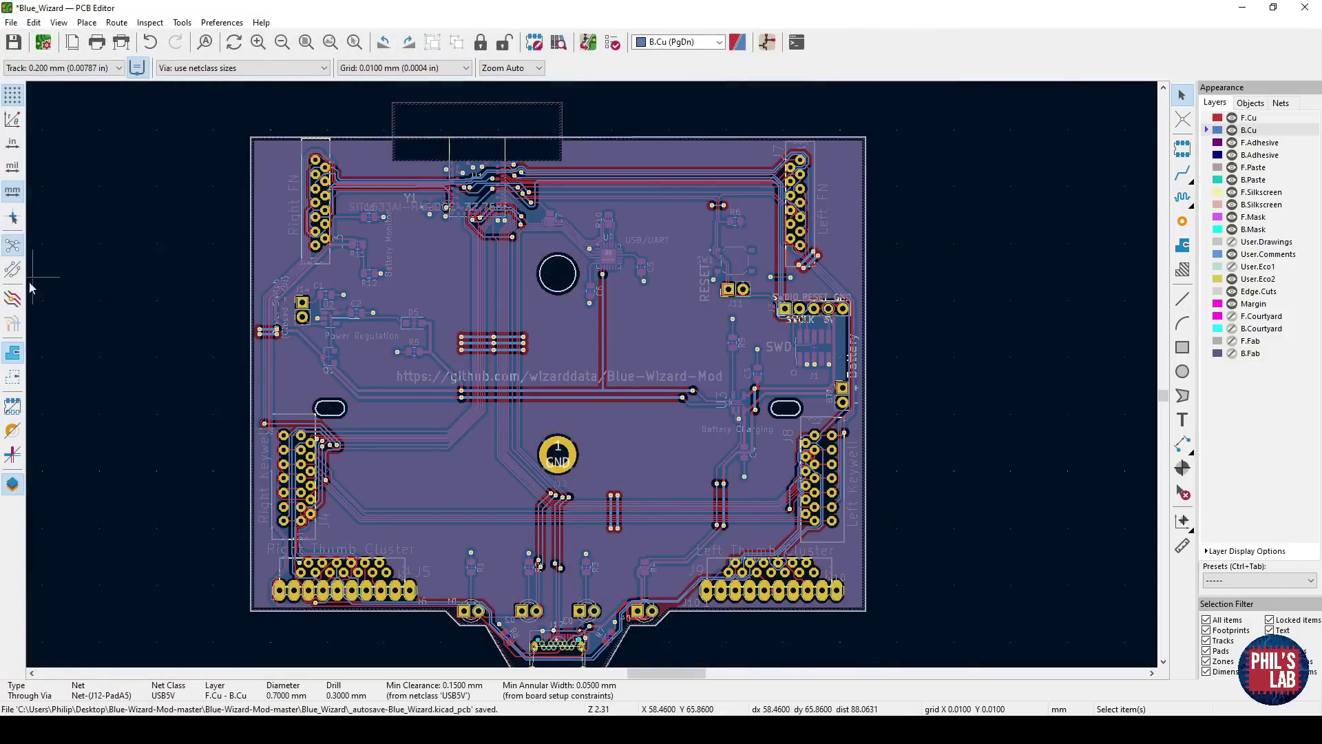
left_click(1233, 118)
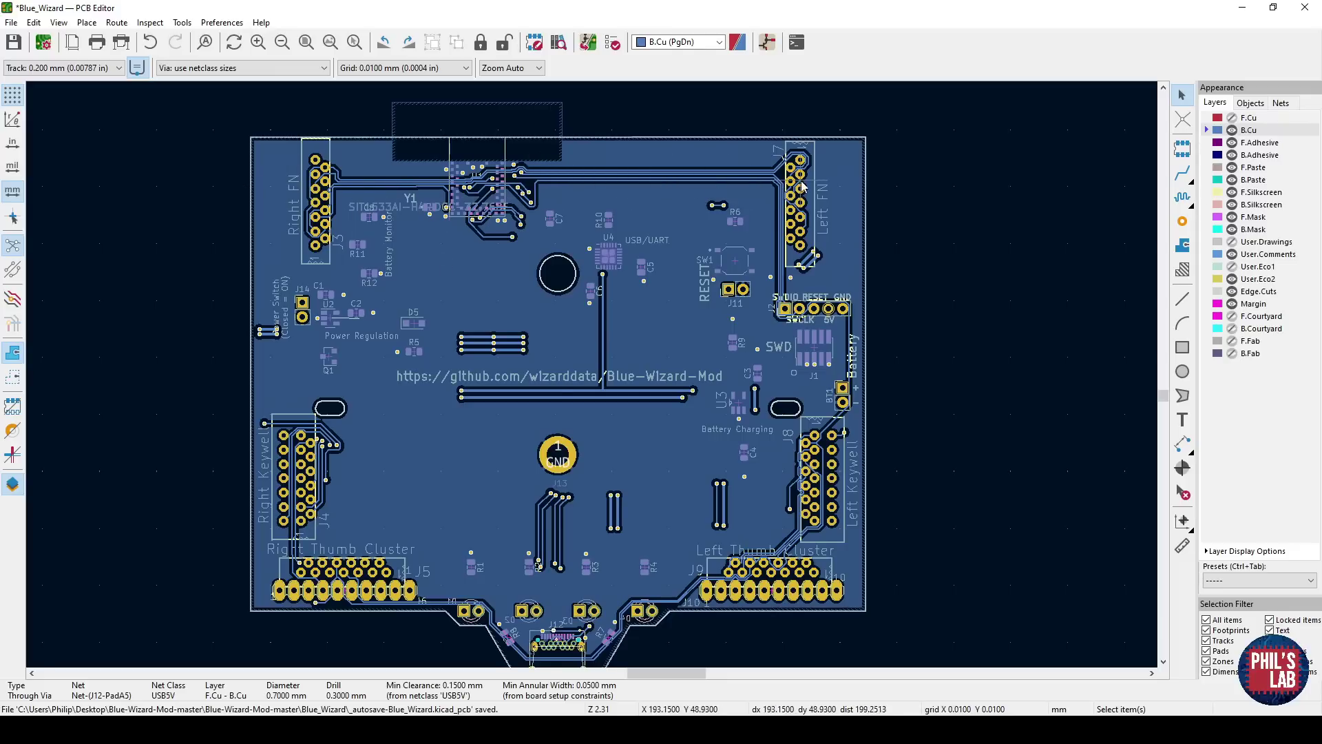
scroll(544, 358, "up", 2)
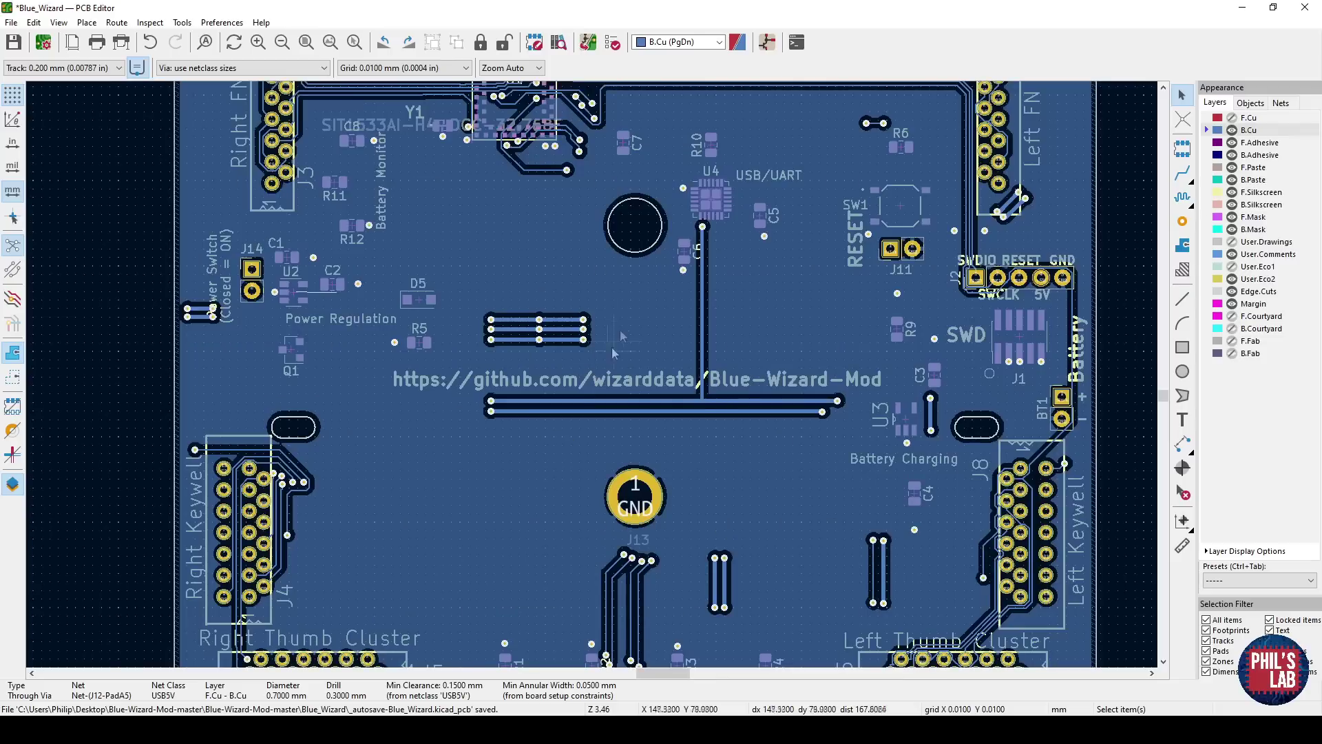
scroll(578, 365, "down", 1, "shift")
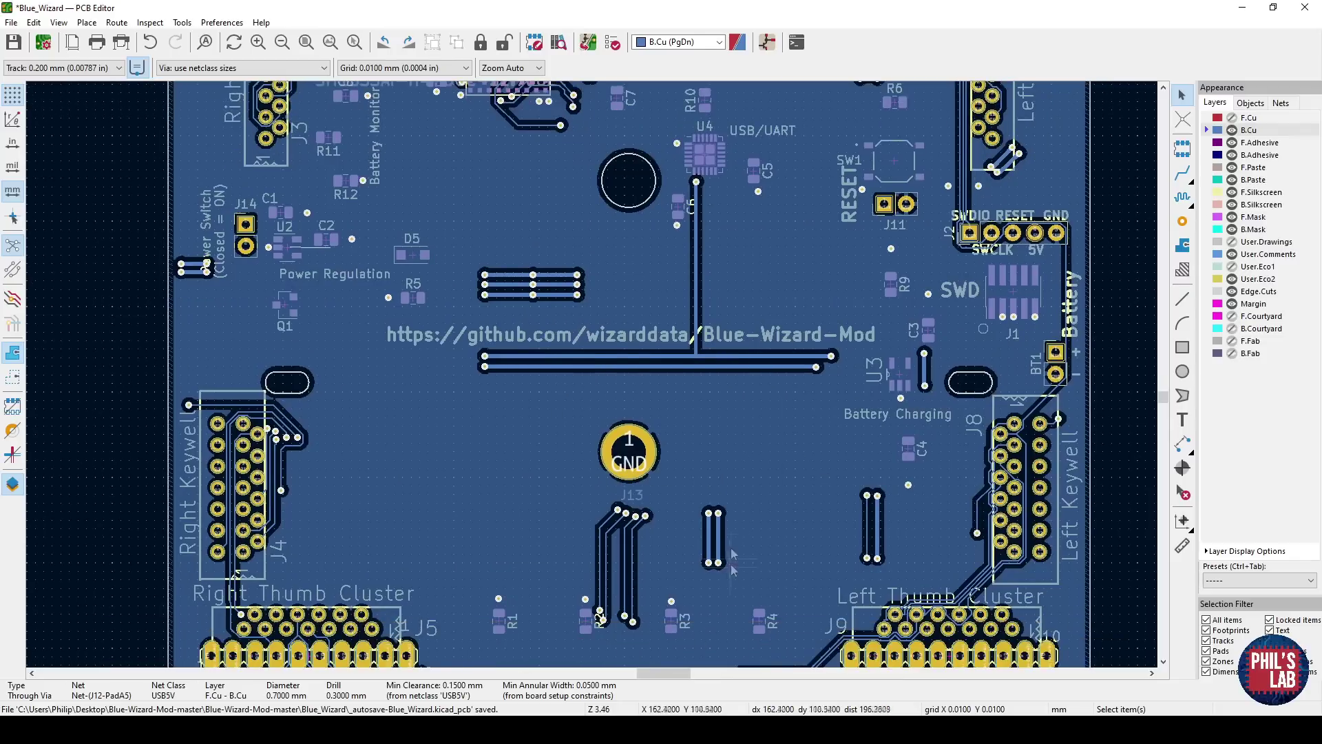
scroll(734, 565, "up", 1, "shift")
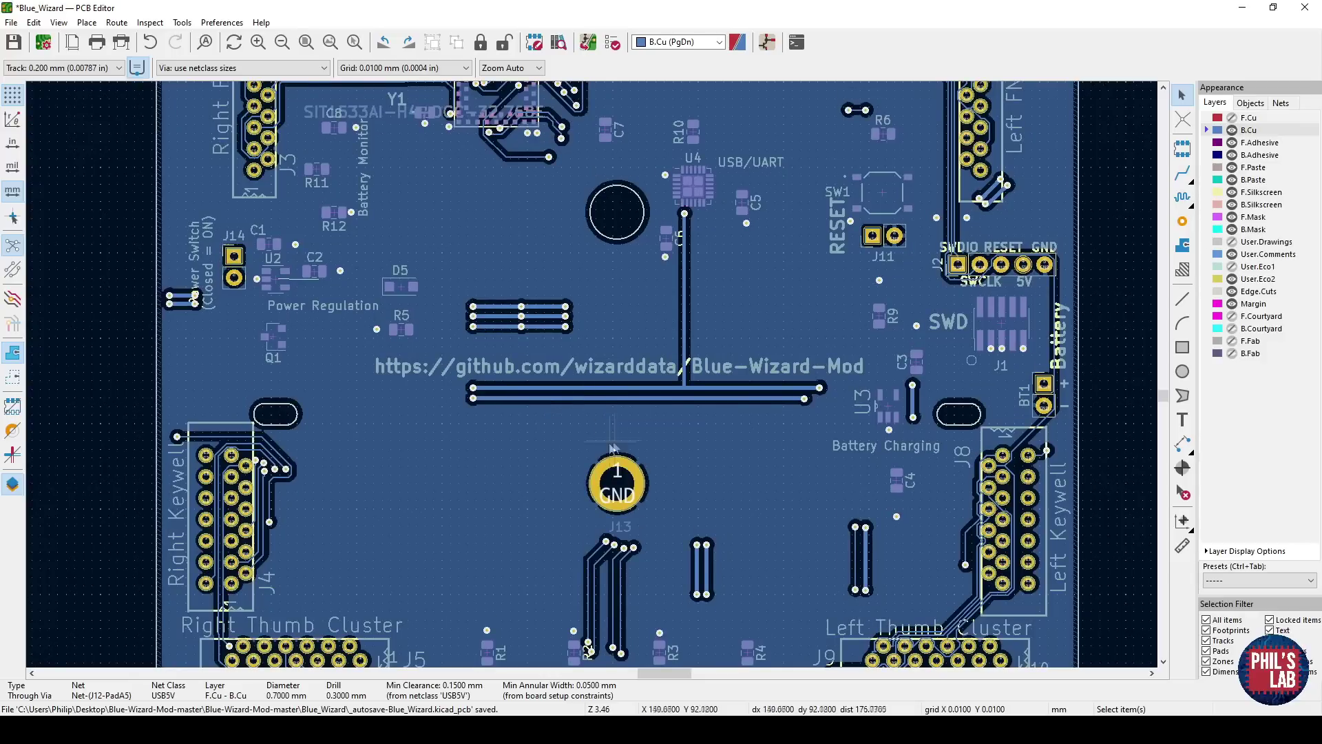
scroll(596, 376, "up", 1, "shift")
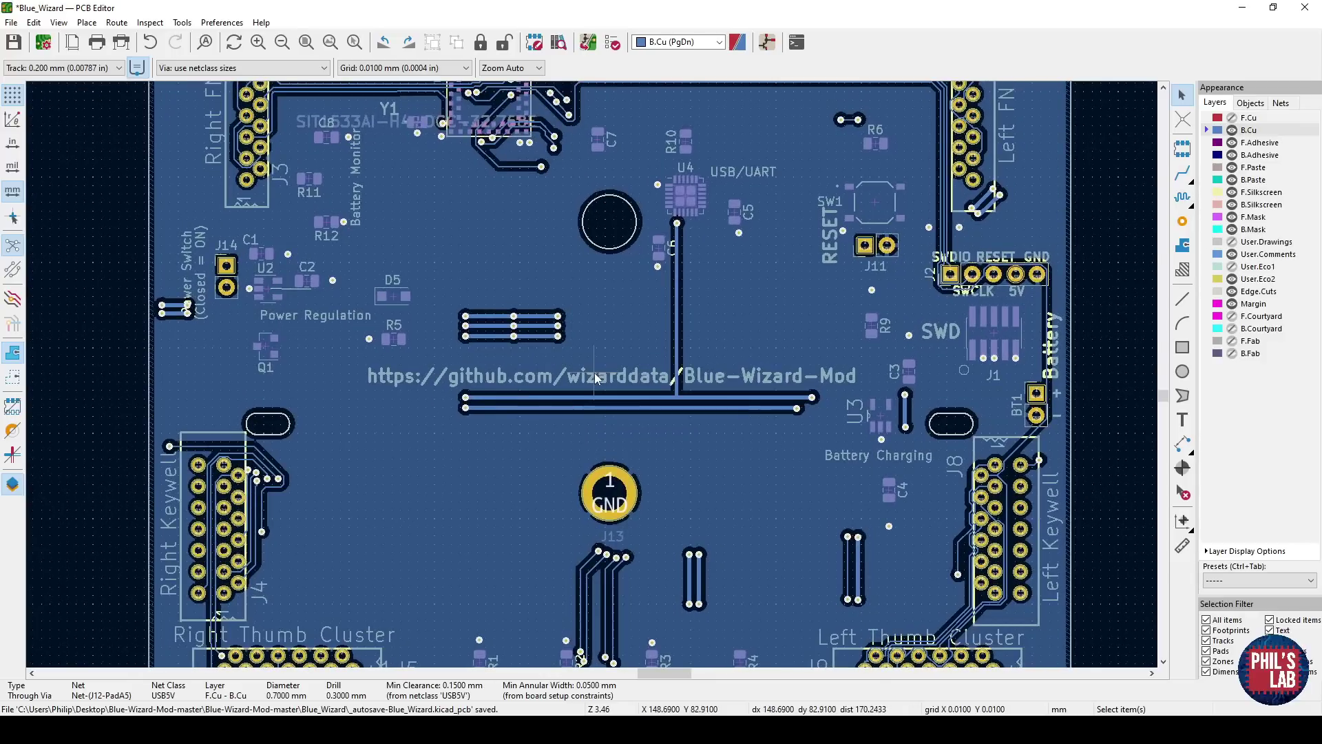
middle_click_drag(594, 374, 606, 424)
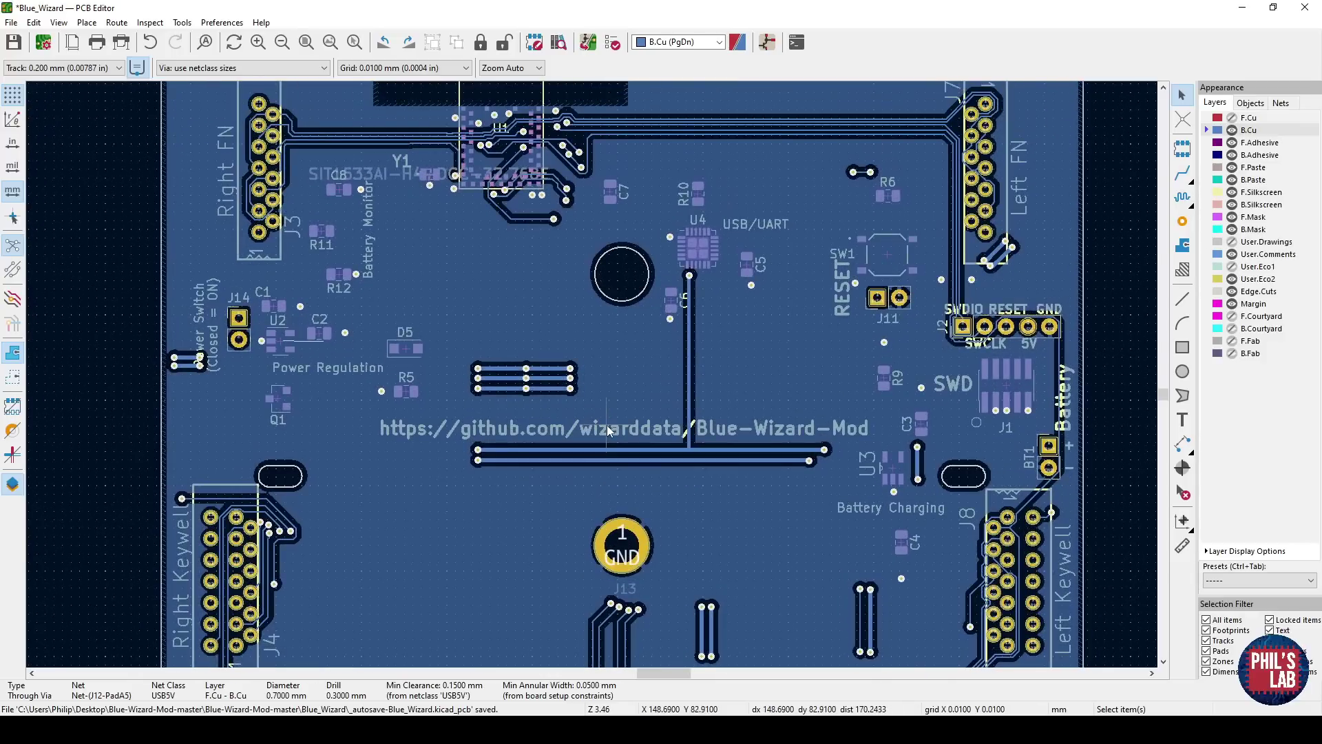
Make F.Cu the active layer and follow the +5V and +BATT traces past the vias near R5
key("Page_Up")
scroll(372, 513, "up", 4)
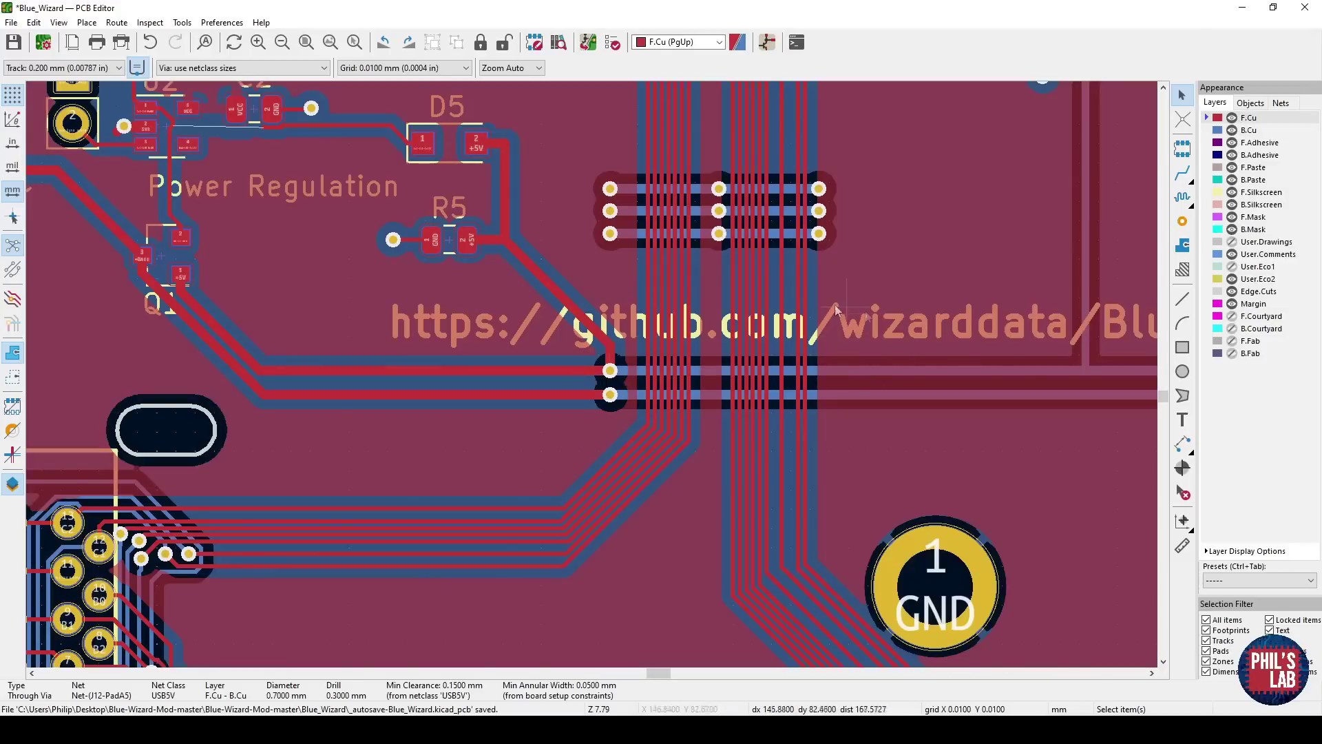
scroll(665, 361, "up", 2)
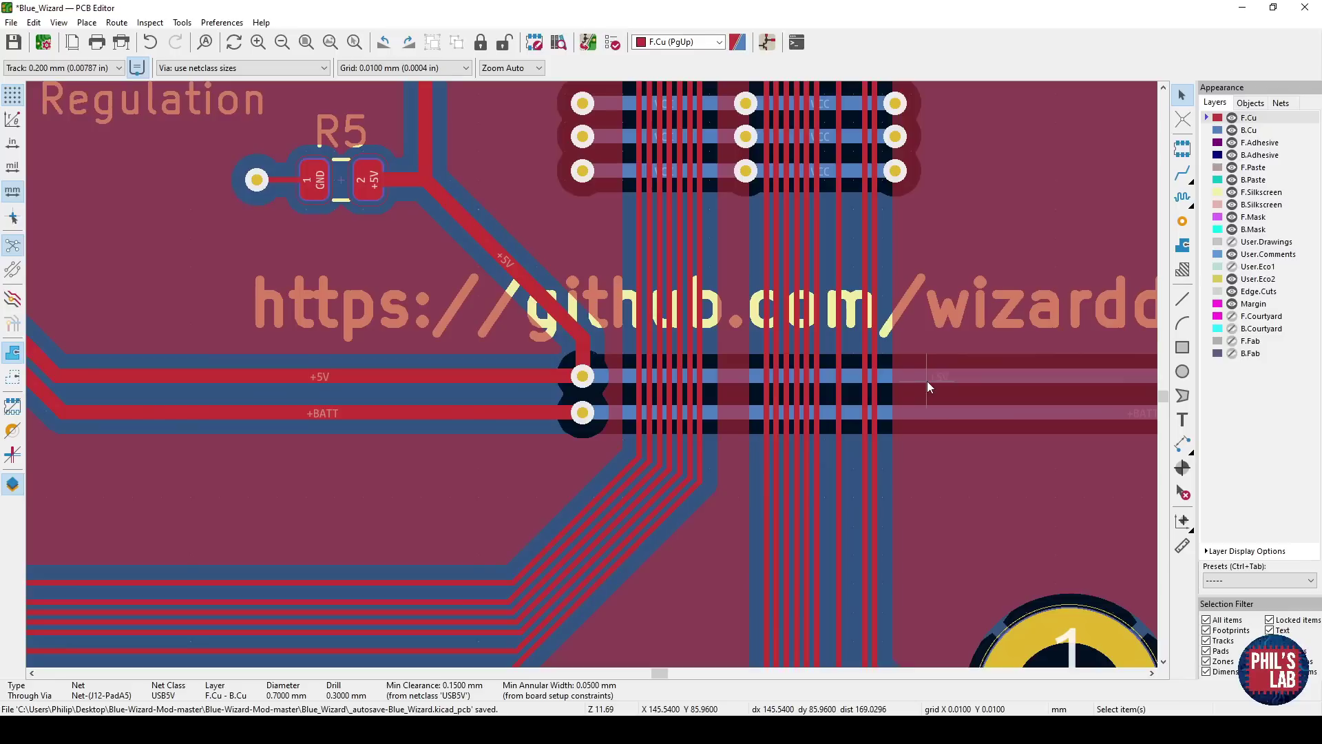
middle_click_drag(928, 381, 426, 382)
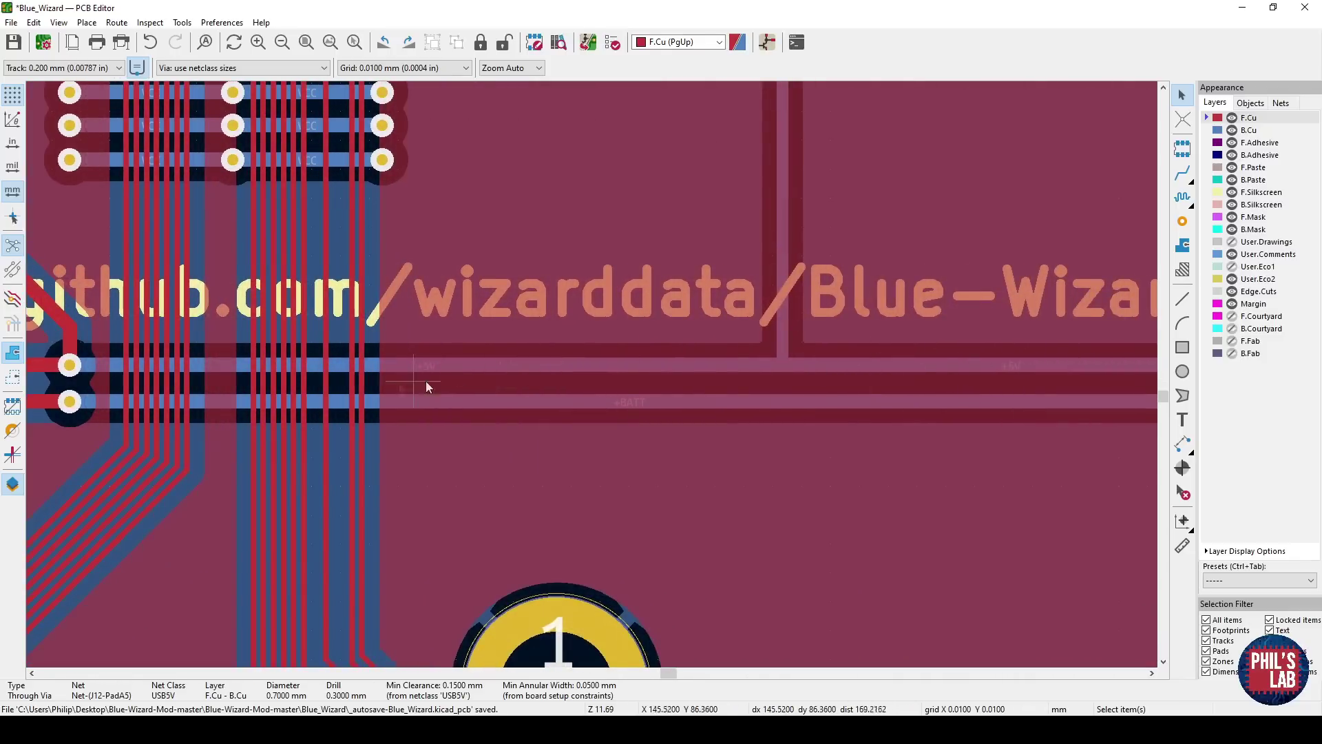
Inspect the via rows and Battery Charging area, then zoom back out over the board
scroll(585, 379, "down", 3)
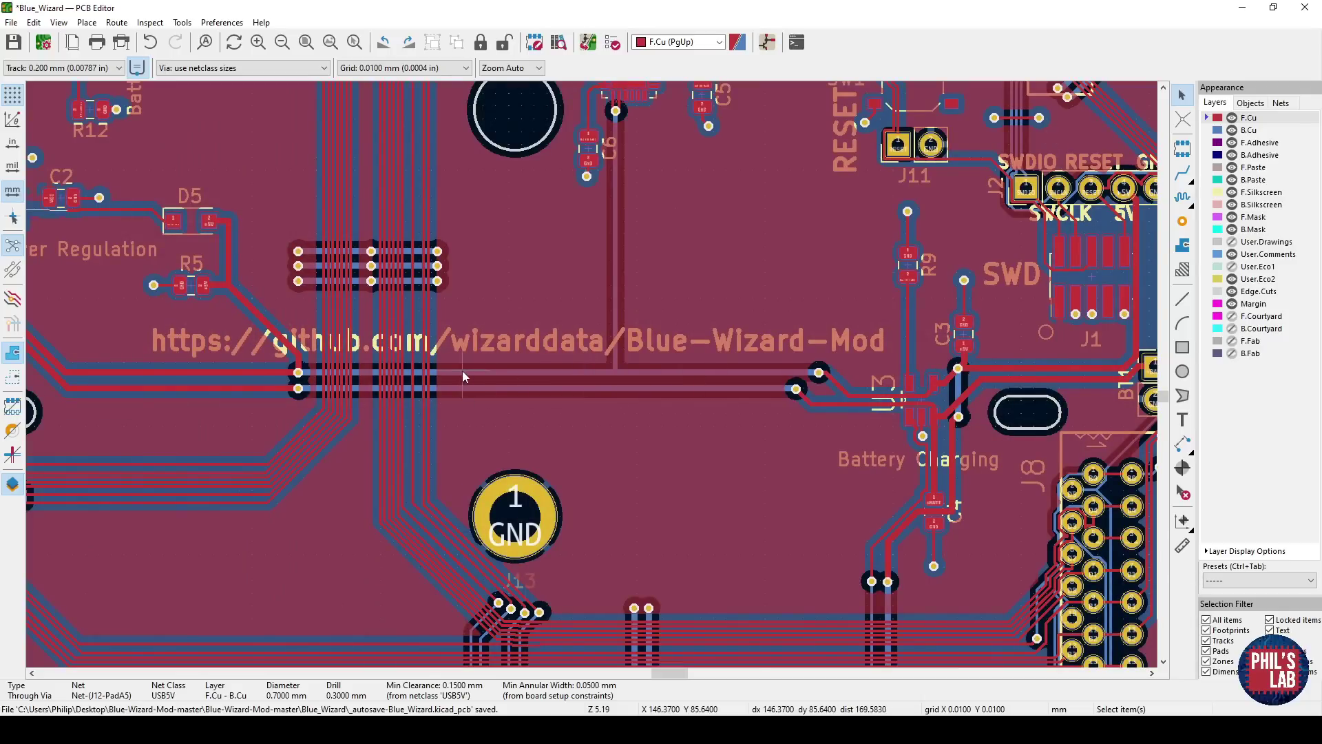
middle_click_drag(461, 370, 469, 424)
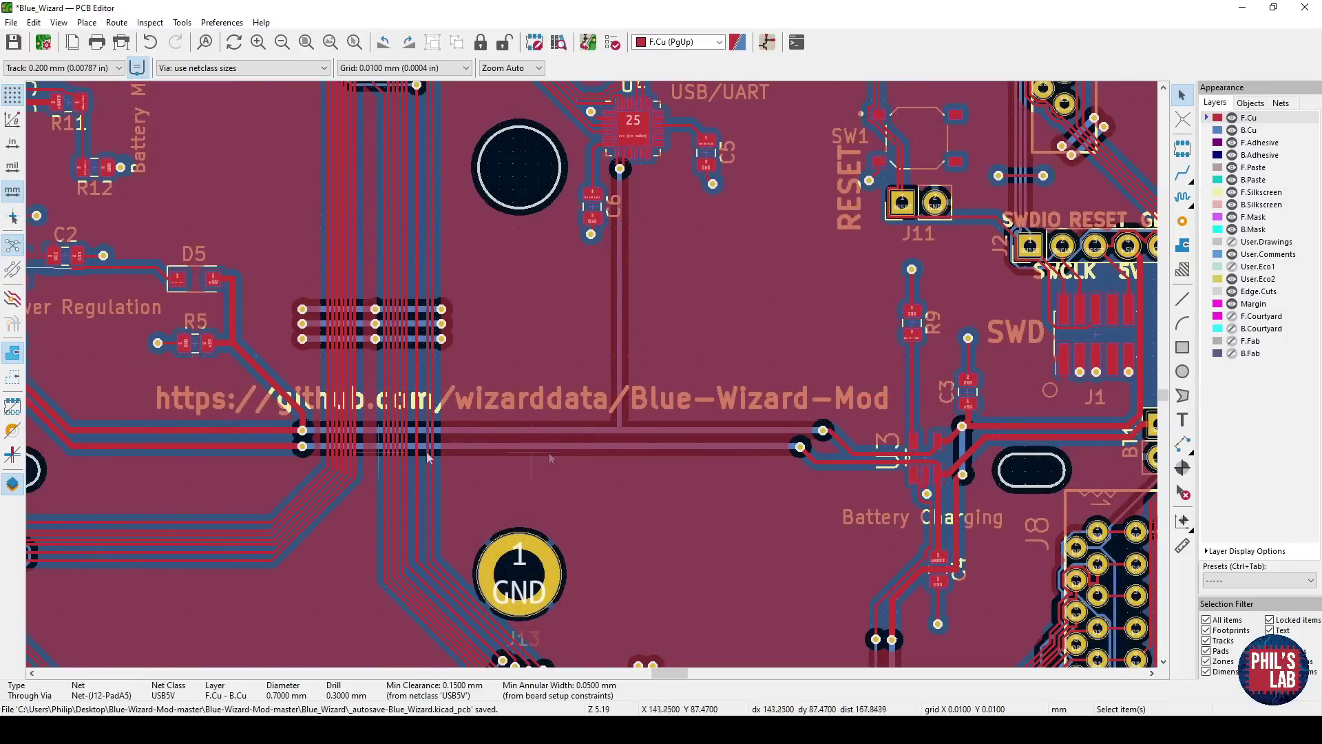
scroll(549, 452, "down", 3)
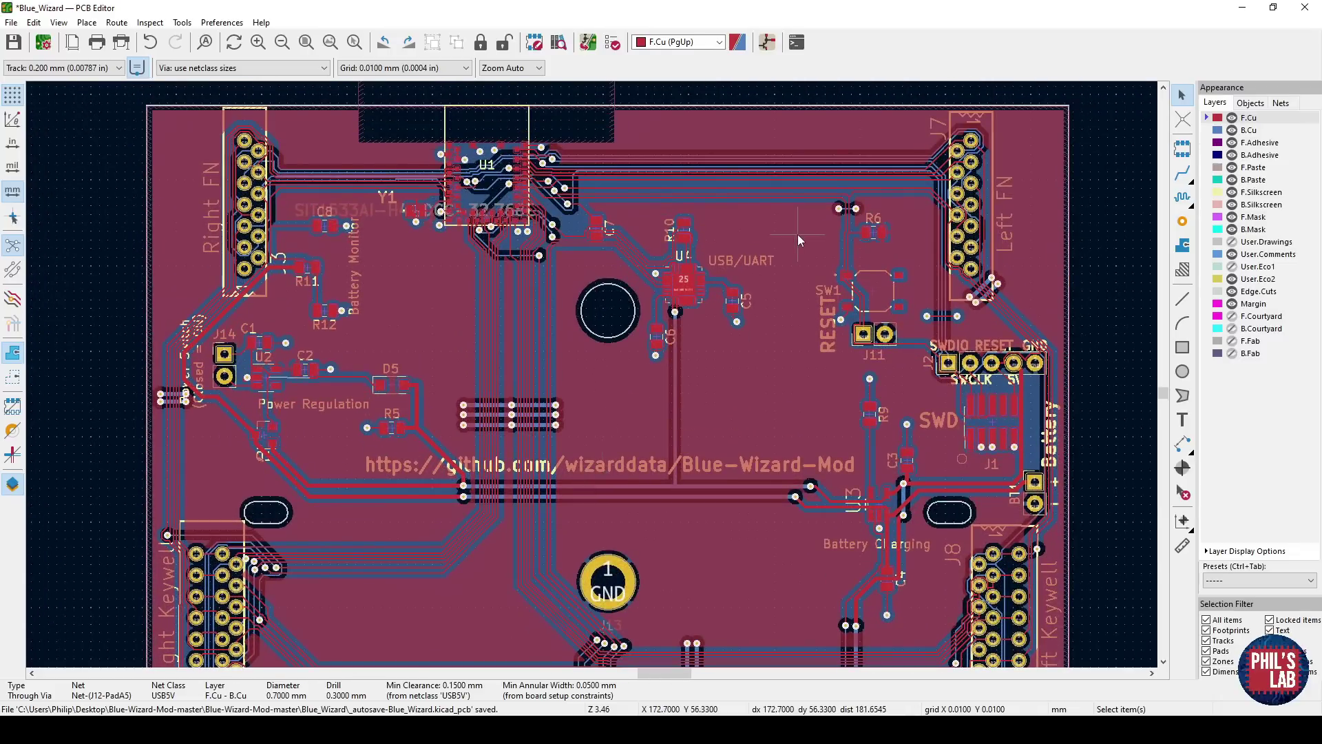